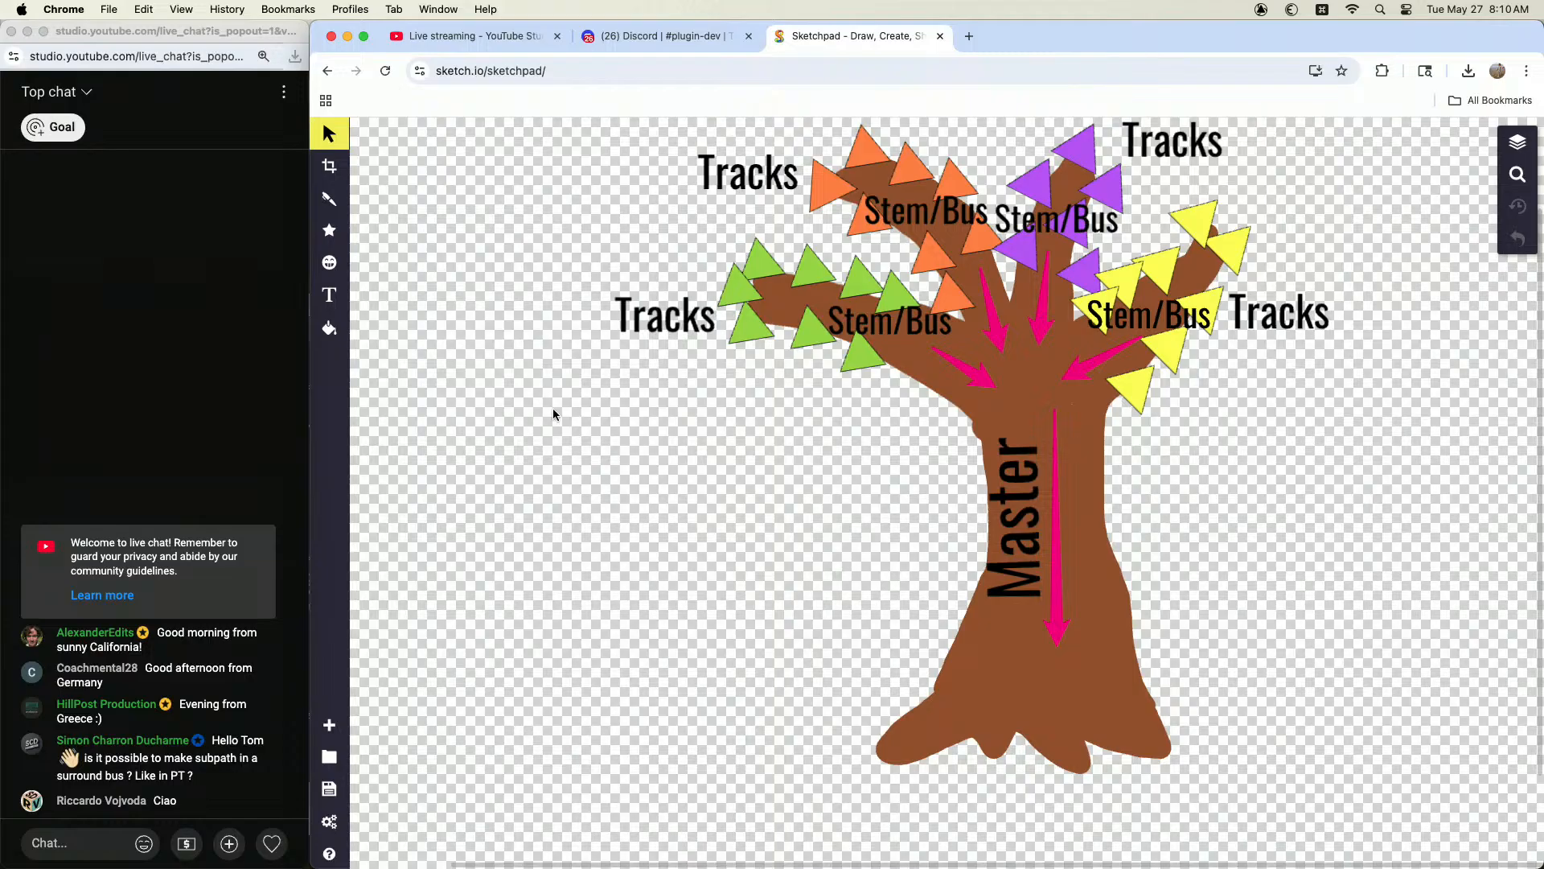
Step: Switch from the Sketchpad tree diagram to the Family Heirloom Mix project in DaVinci Resolve
left_click(1106, 486)
left_click(848, 547)
key("super+Tab")
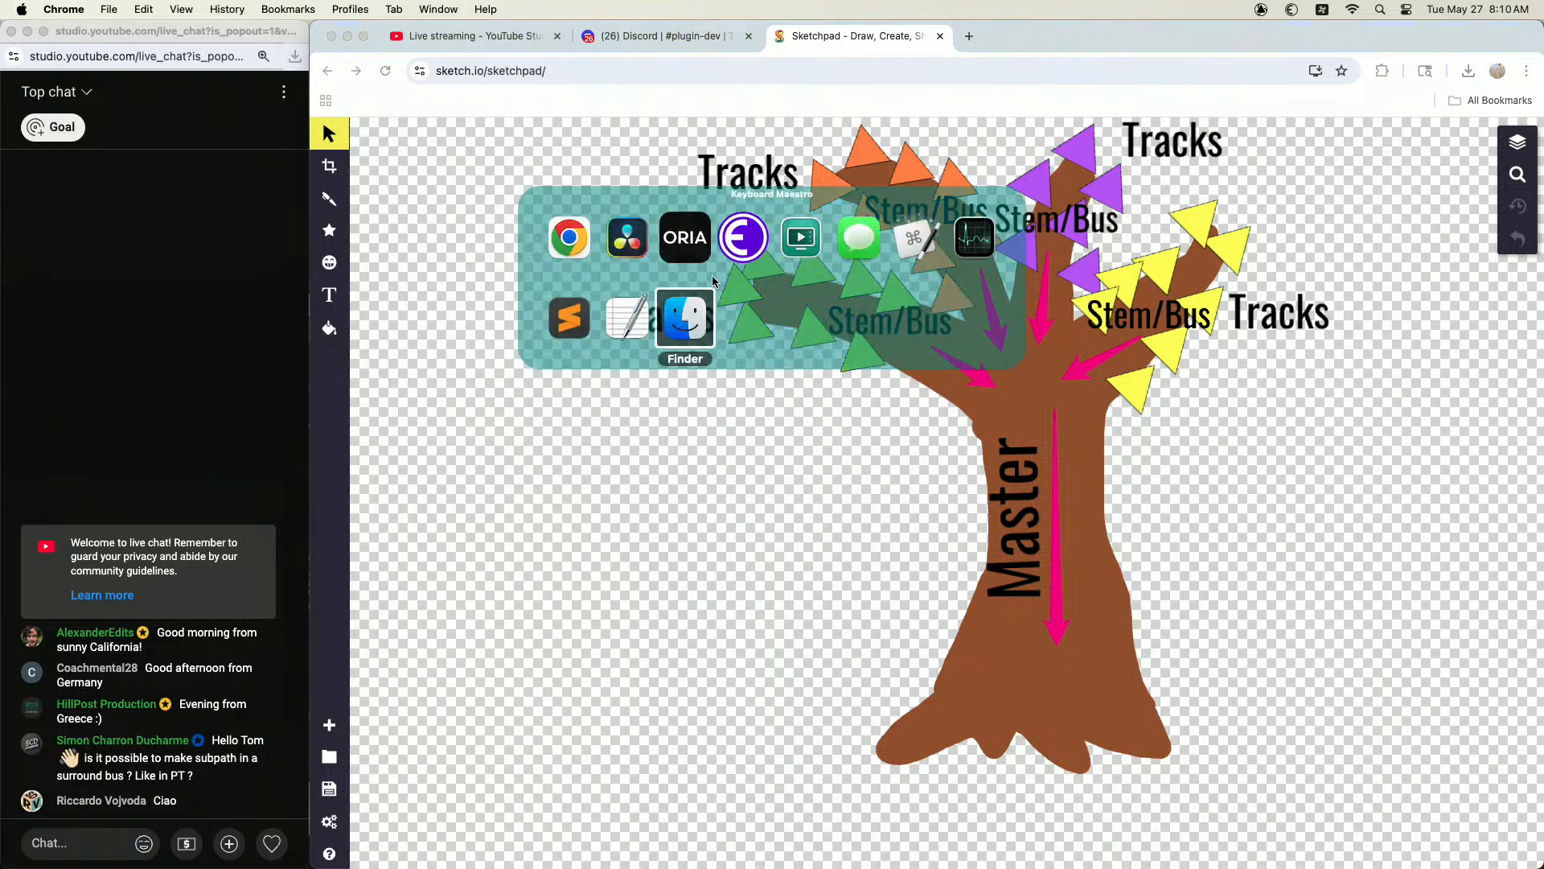
left_click(636, 243)
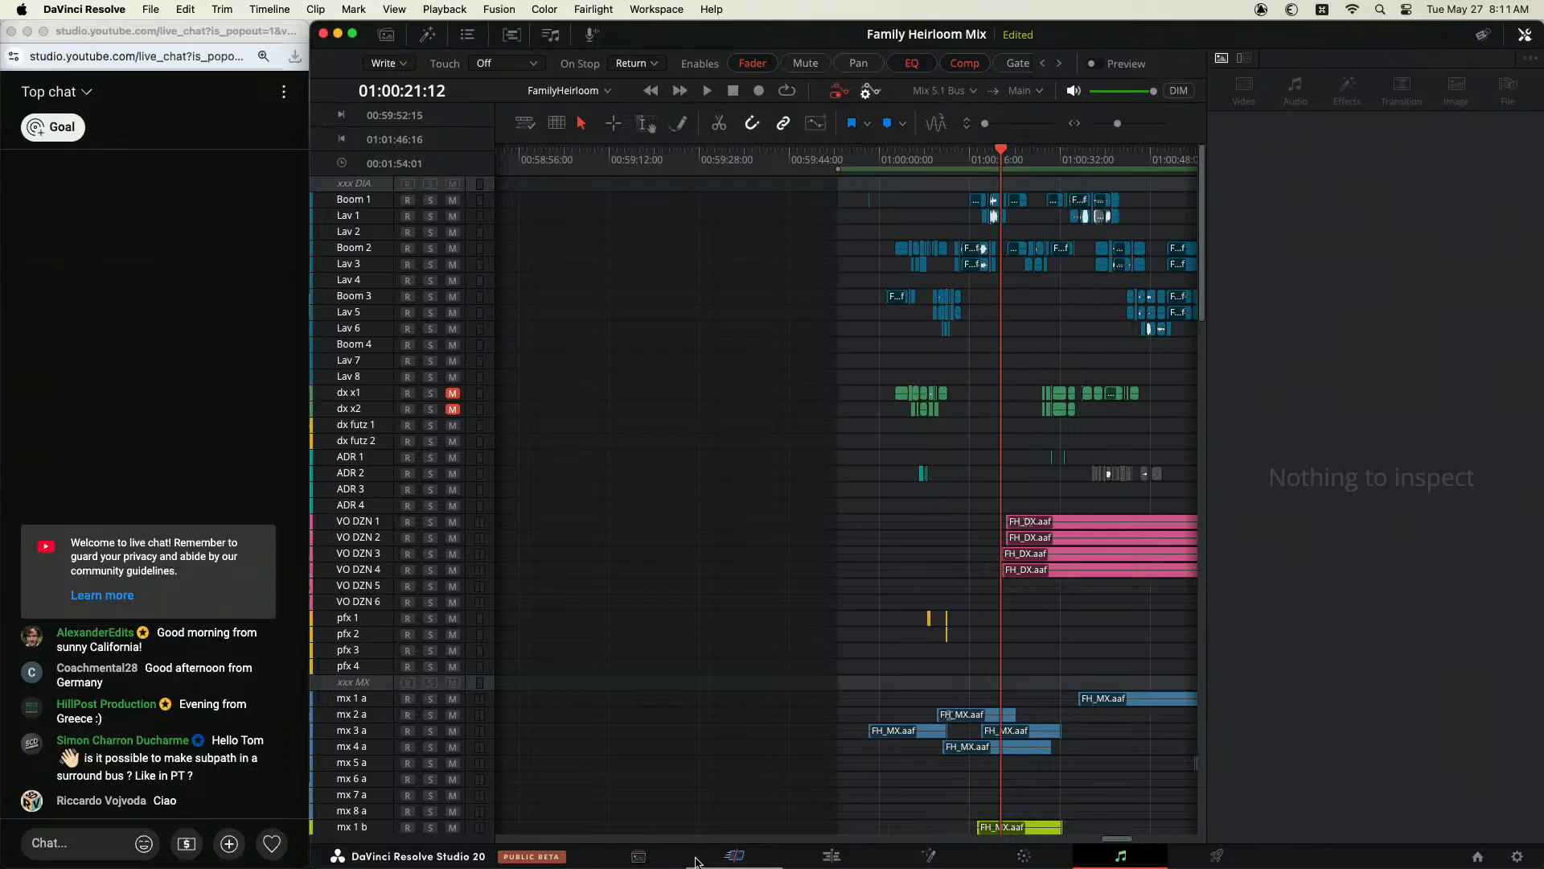
Step: View the project on the Cut, Edit and Color pages and return to the Fairlight page
left_click(733, 858)
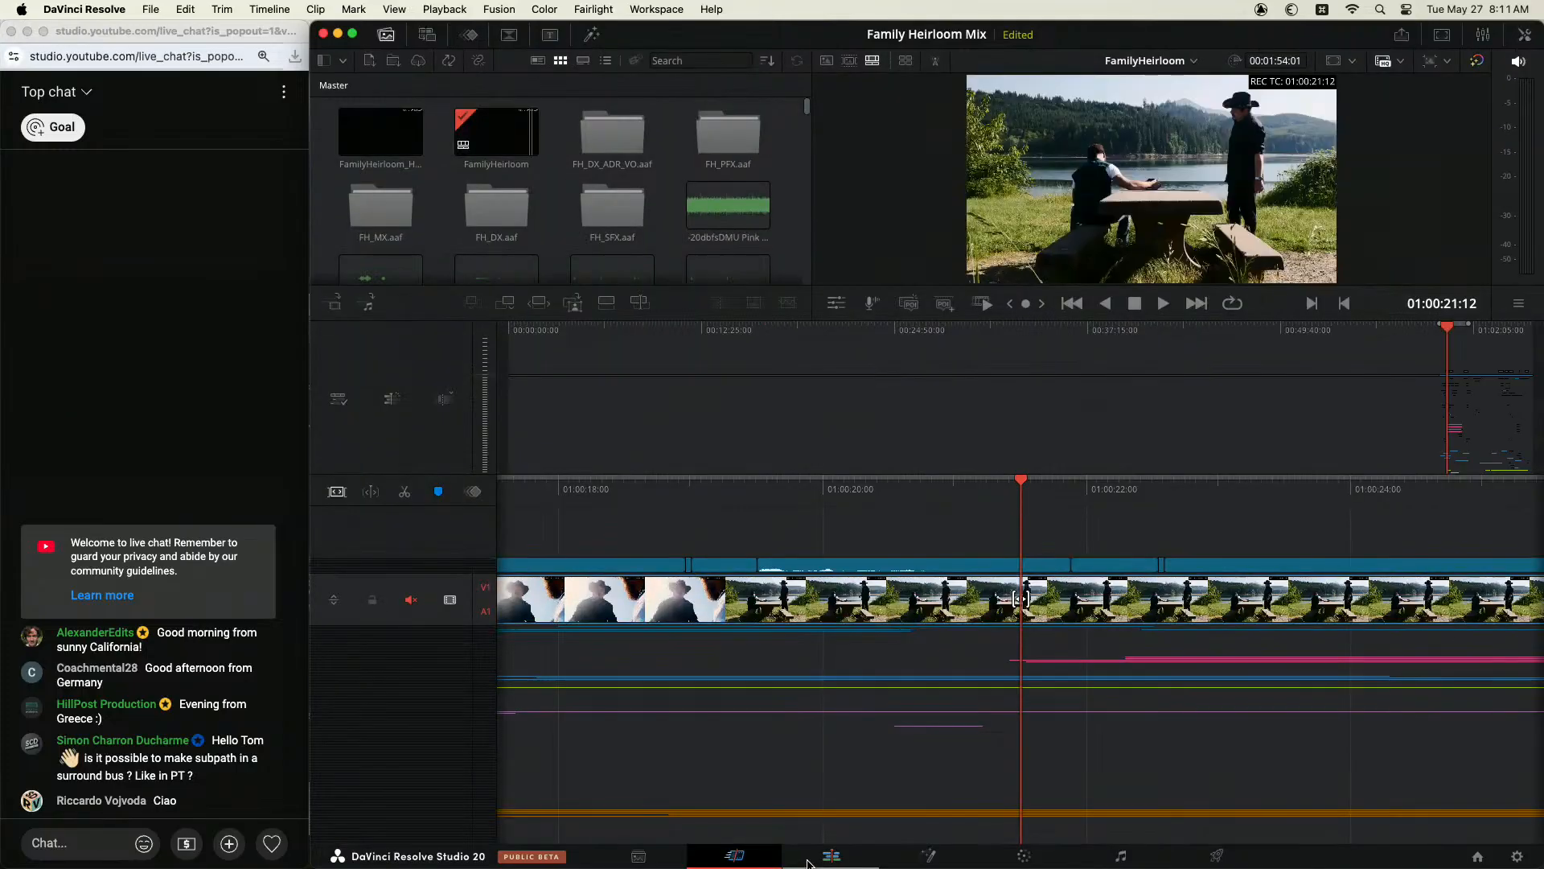
left_click(828, 858)
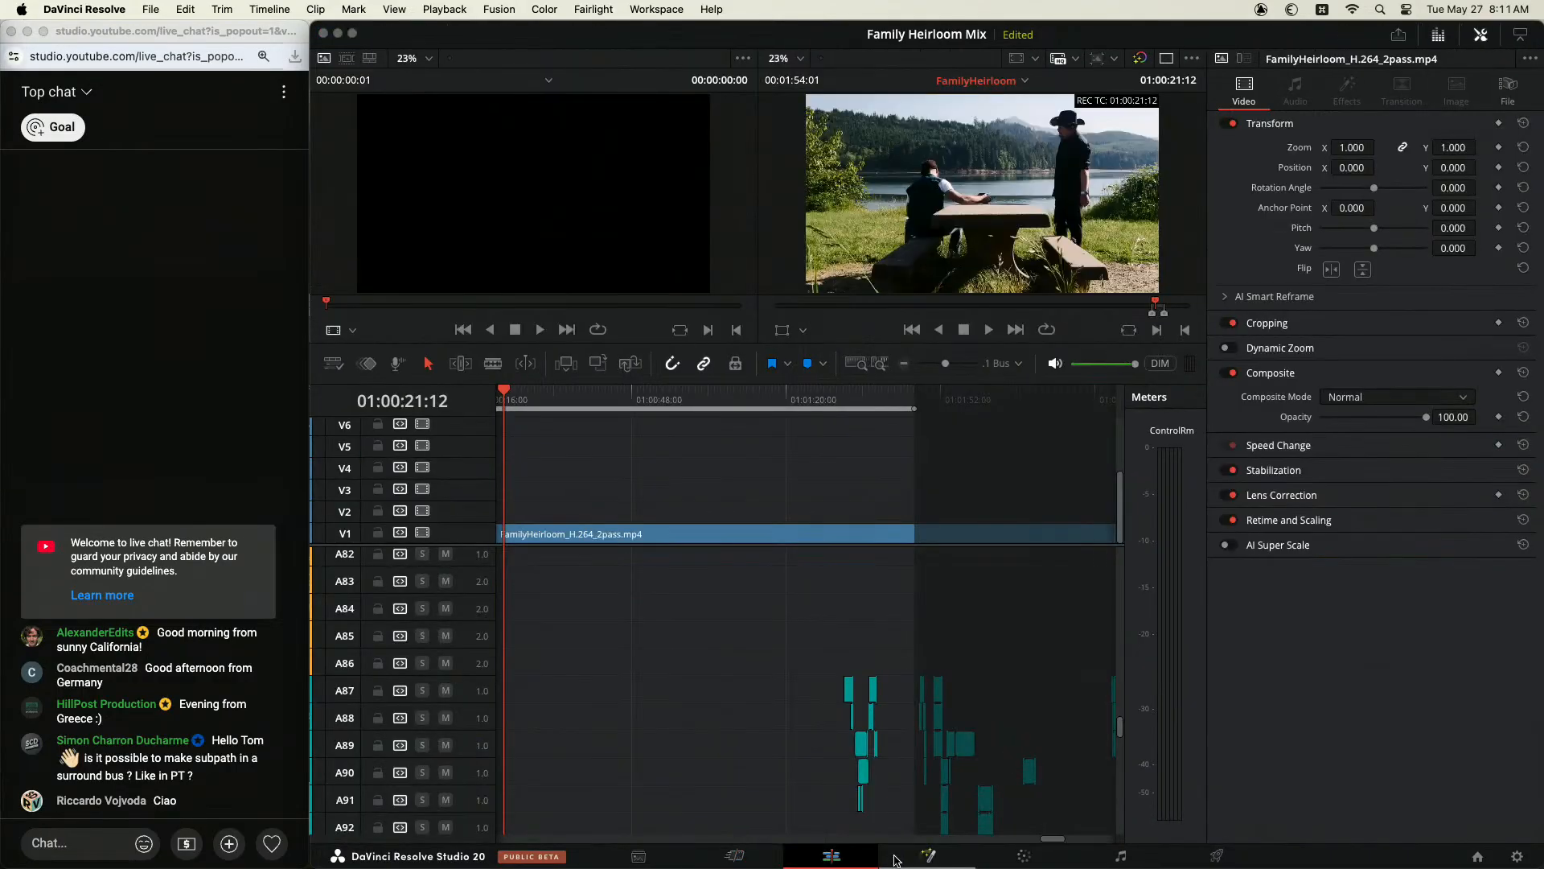
left_click(1025, 859)
left_click(1121, 856)
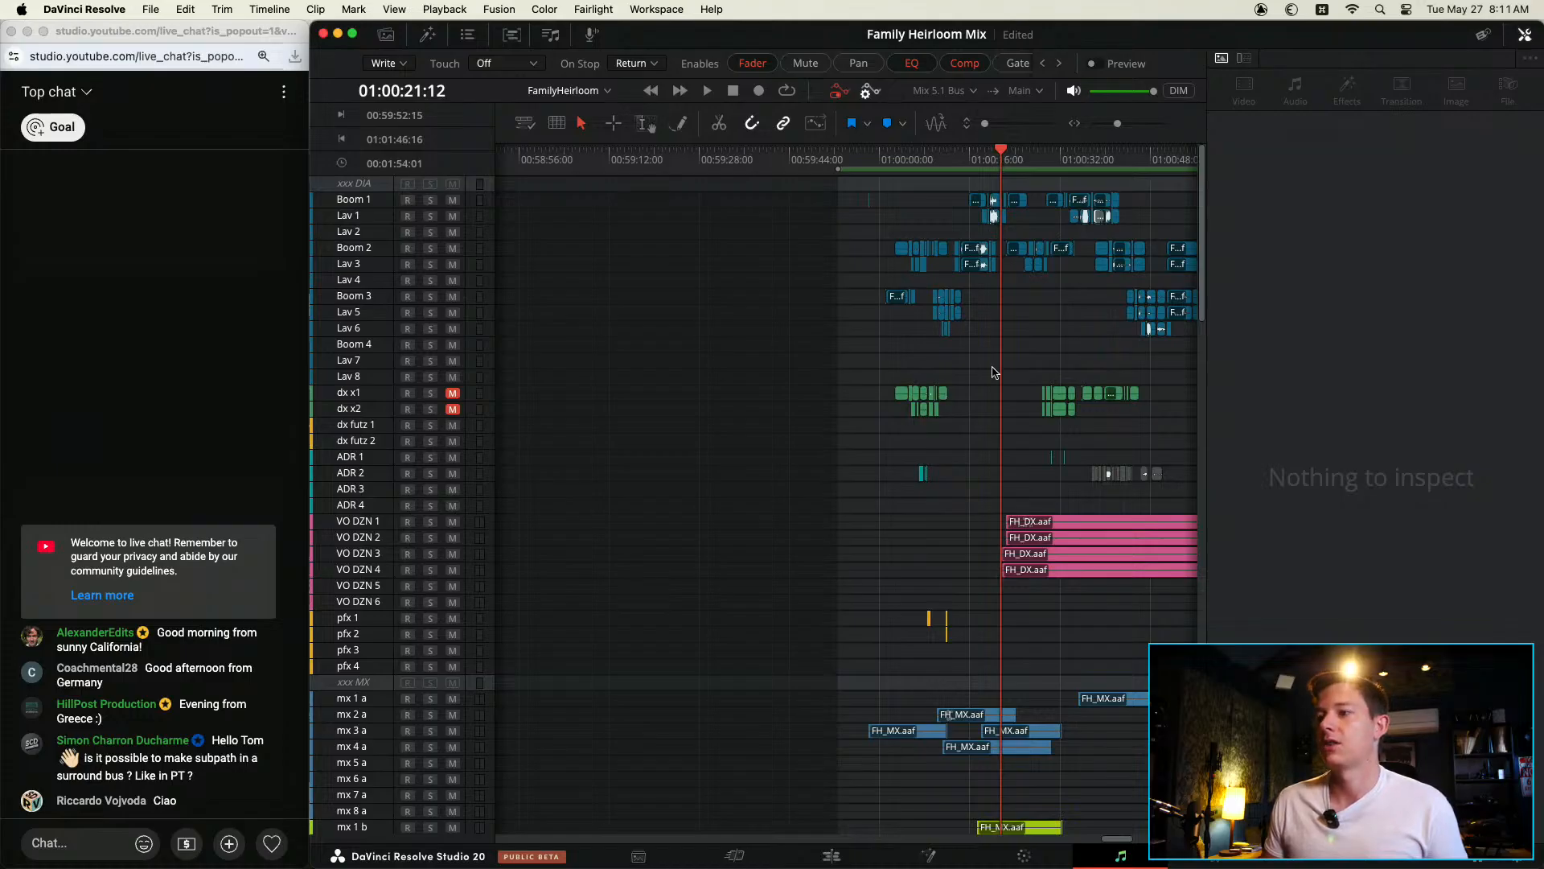
Step: Look through the dialogue, ADR and voice-over tracks and select the pfx 1 track
scroll(995, 371, "down", 3)
scroll(995, 371, "up", 3)
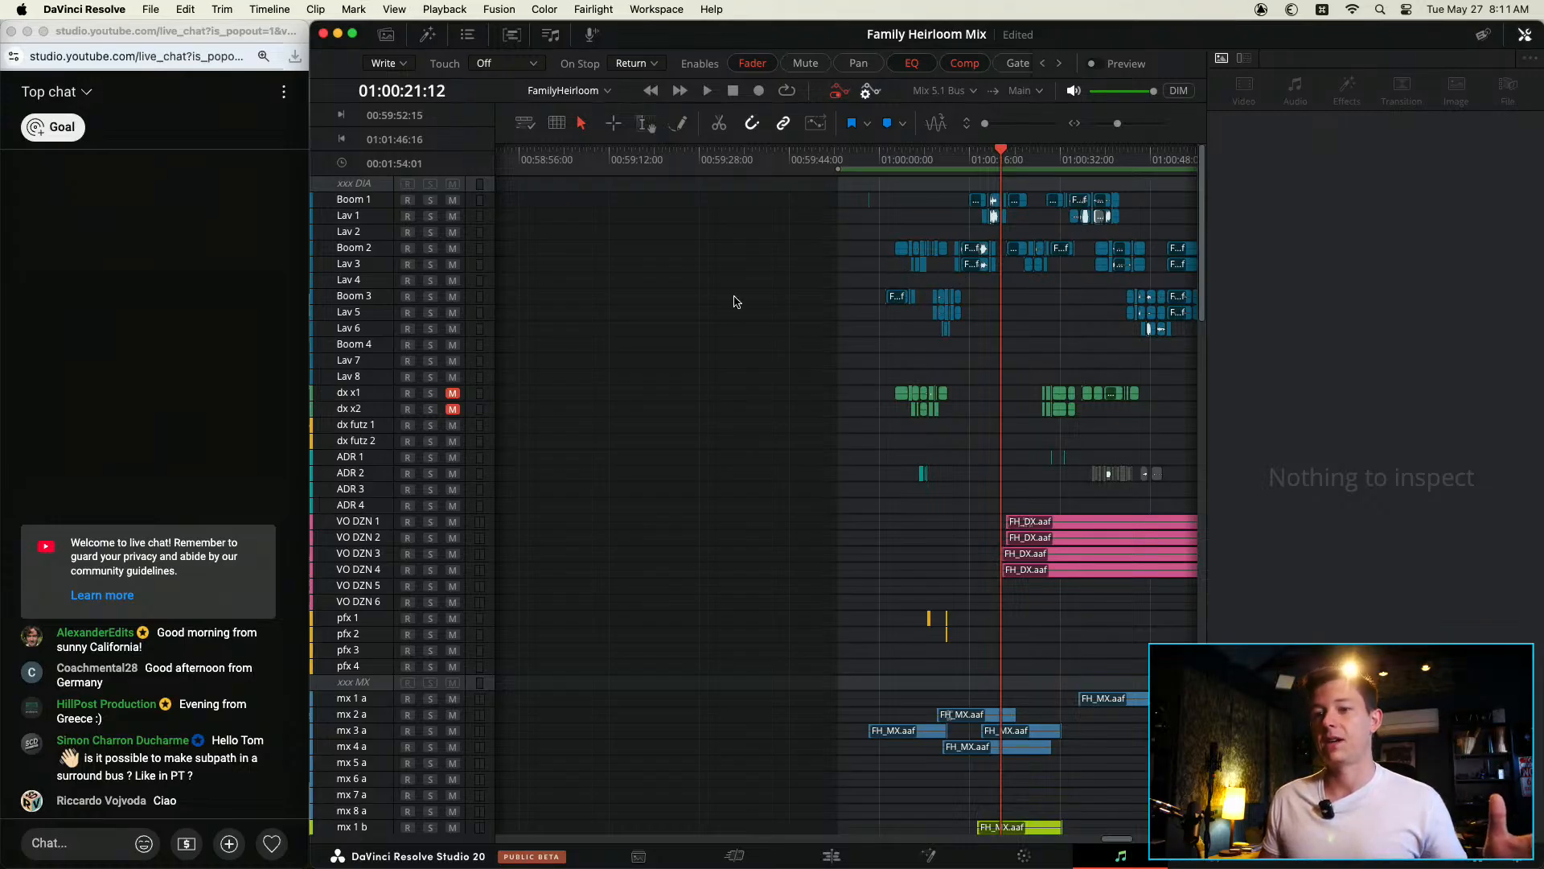
scroll(850, 441, "down", 10)
scroll(859, 450, "up", 10)
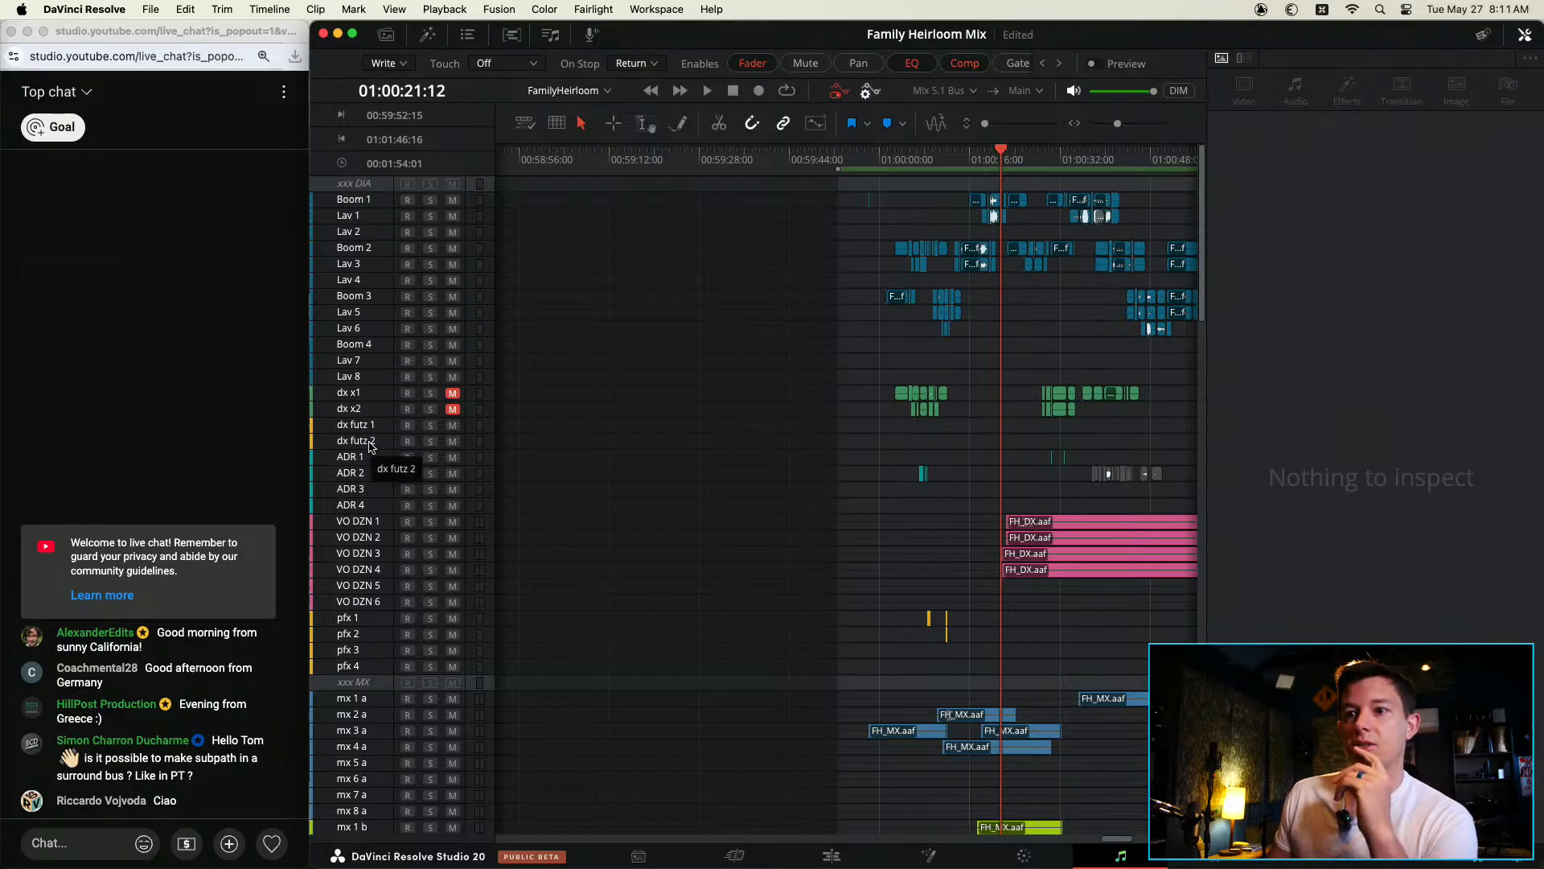
scroll(367, 538, "down", 4)
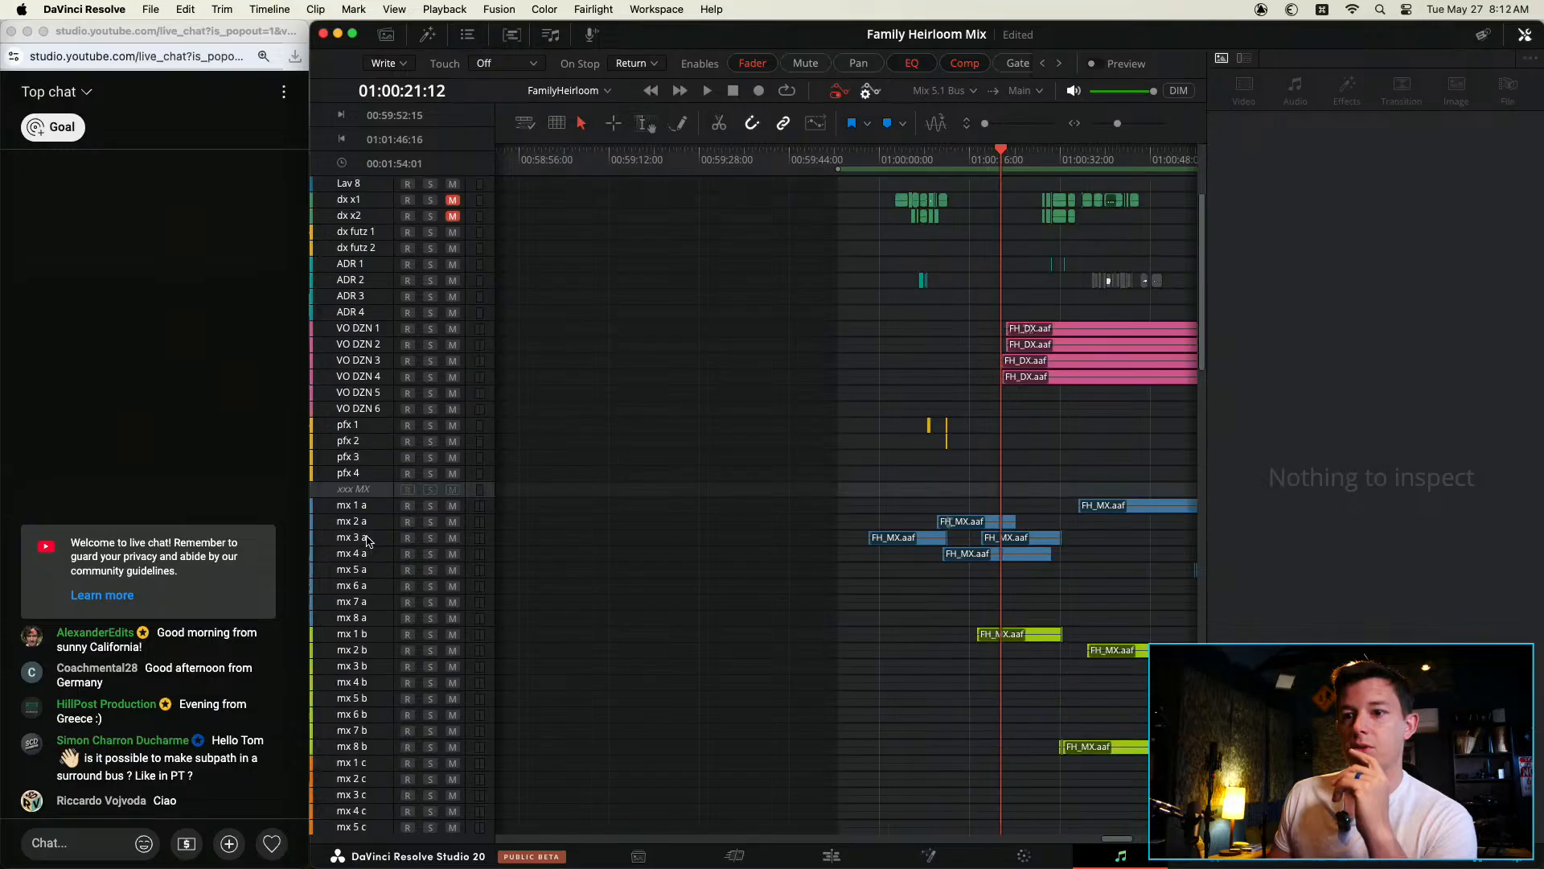
left_click(356, 429)
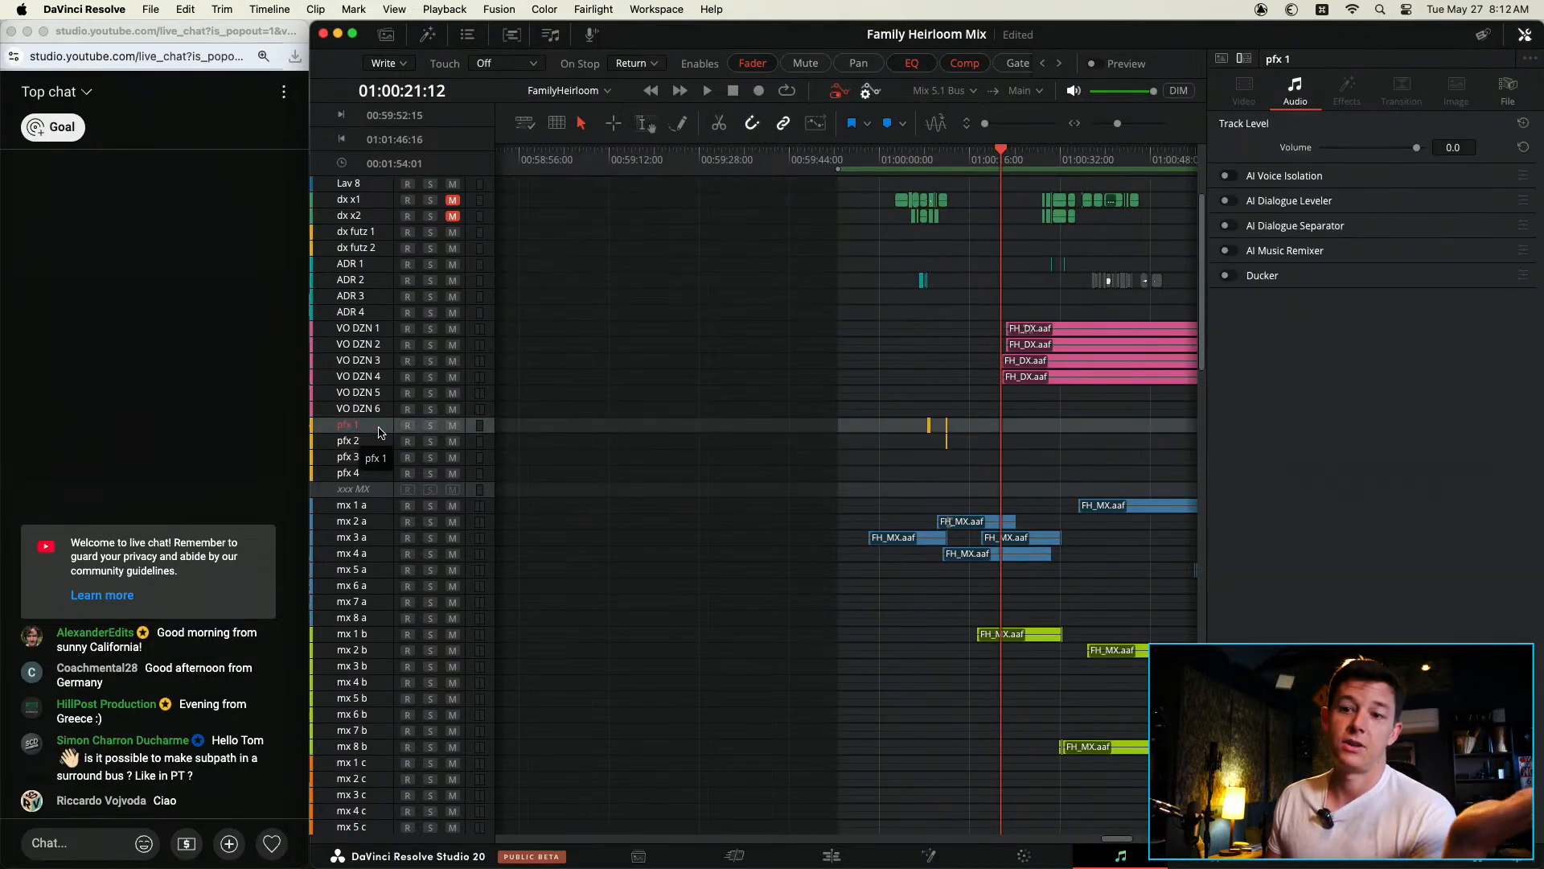
Step: Enlarge the xxx MX divider track to check its track options, and collapse it back to minimum height
scroll(826, 408, "down", 6)
scroll(565, 321, "up", 2)
left_click(361, 298)
left_click_drag(362, 305, 366, 391)
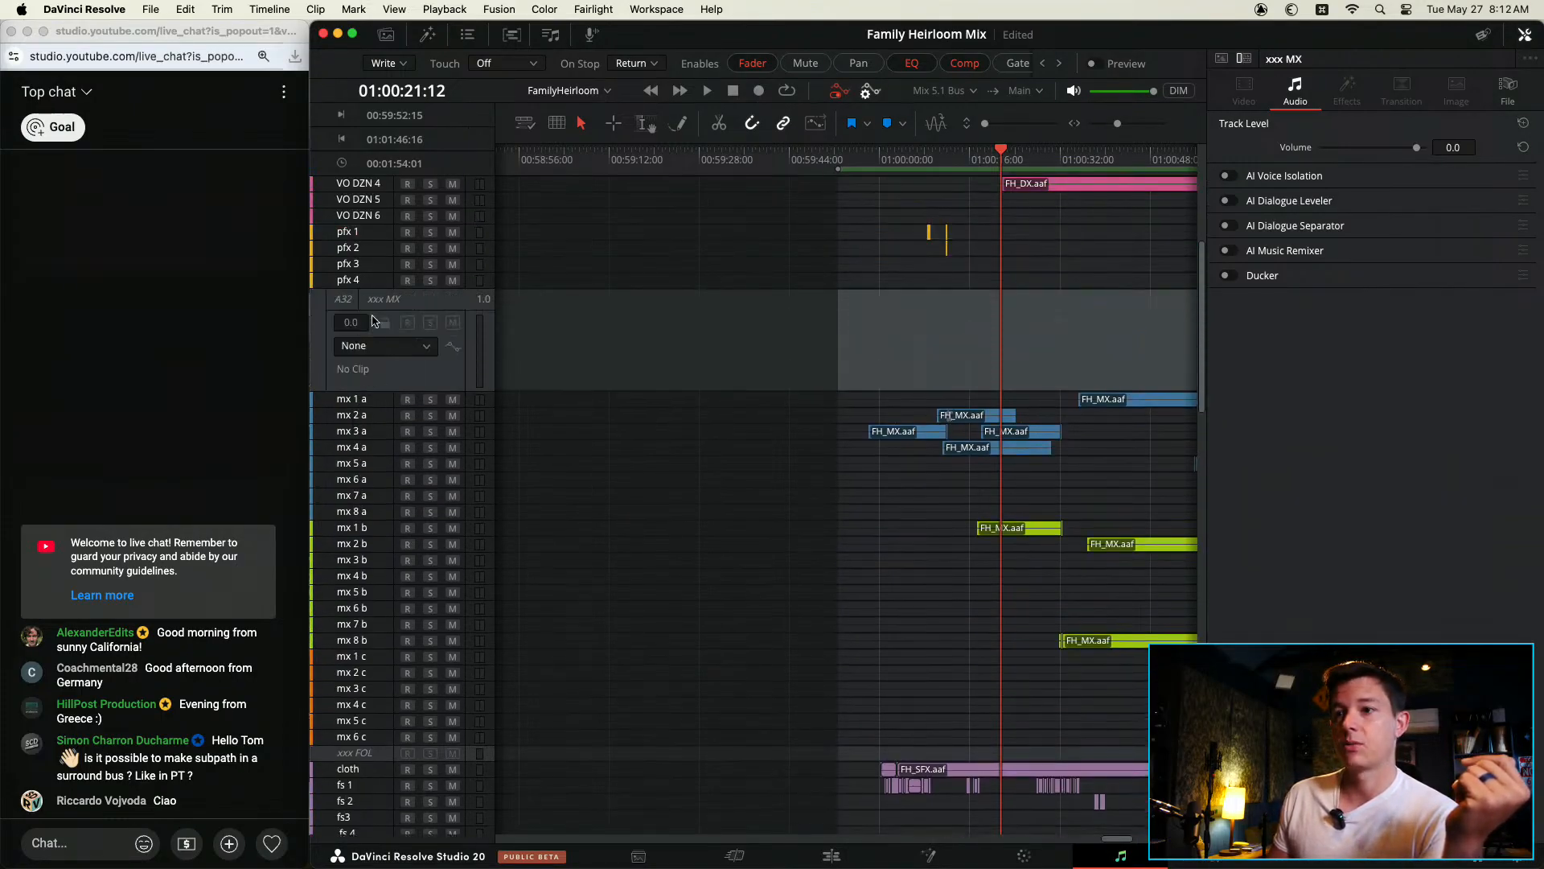
right_click(441, 296)
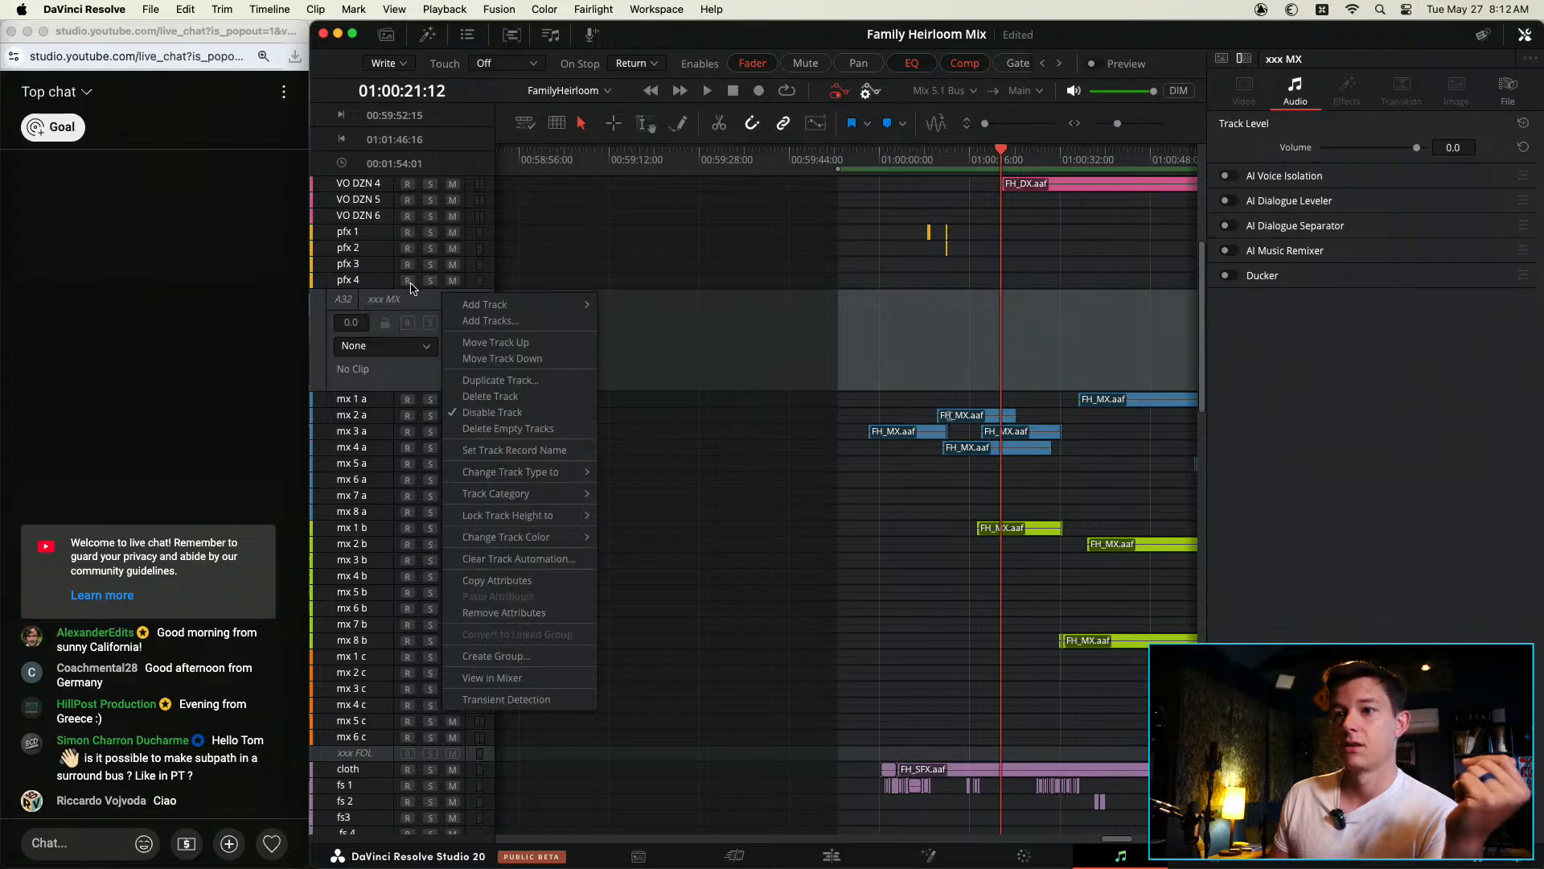
left_click(419, 301)
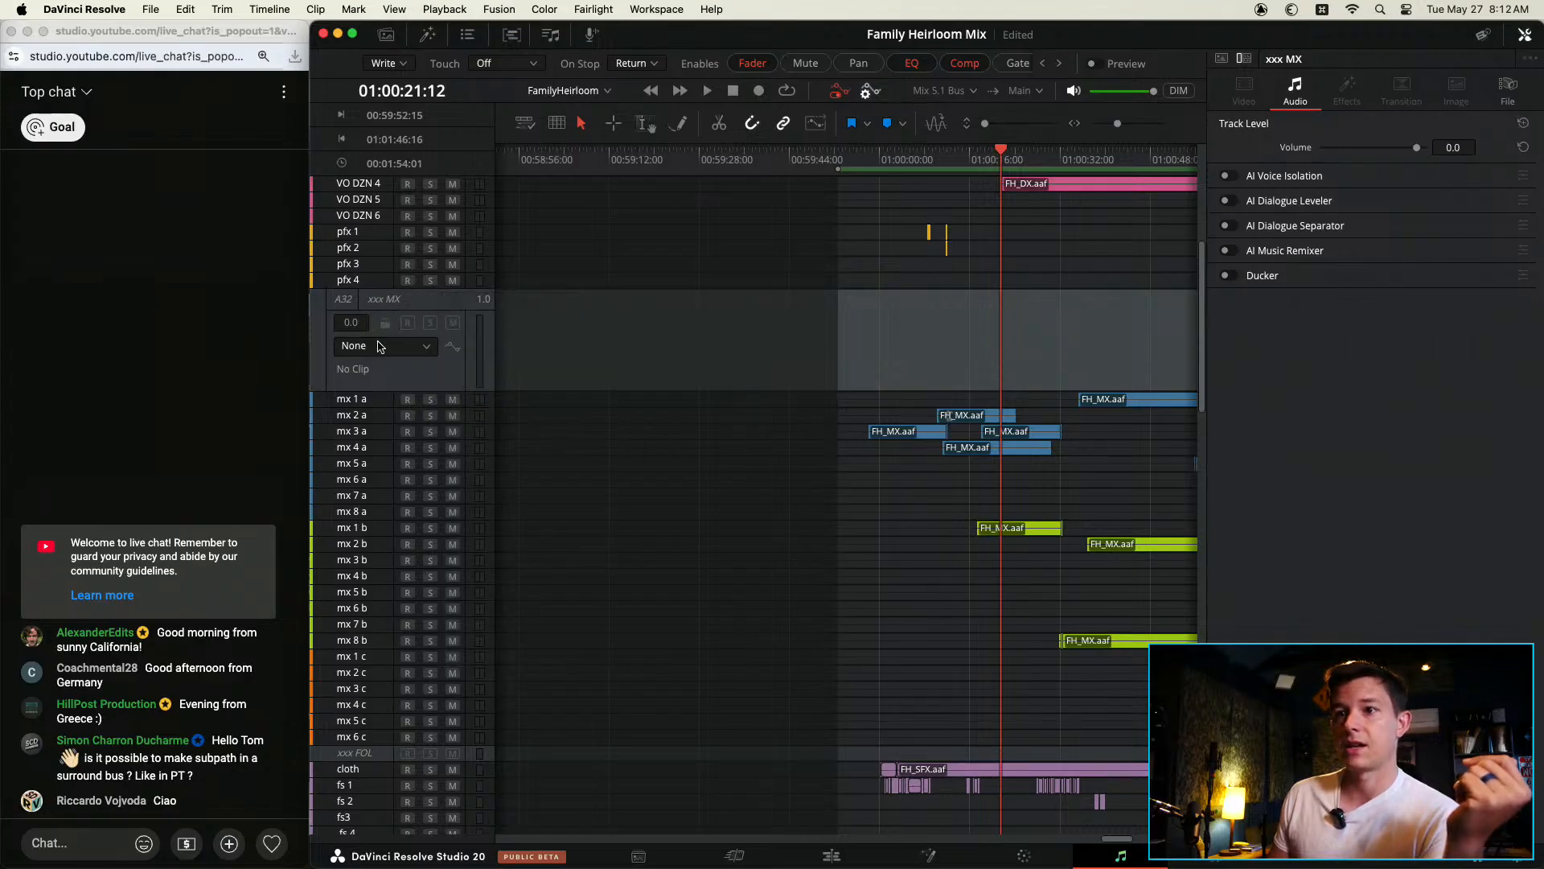
left_click_drag(381, 390, 380, 300)
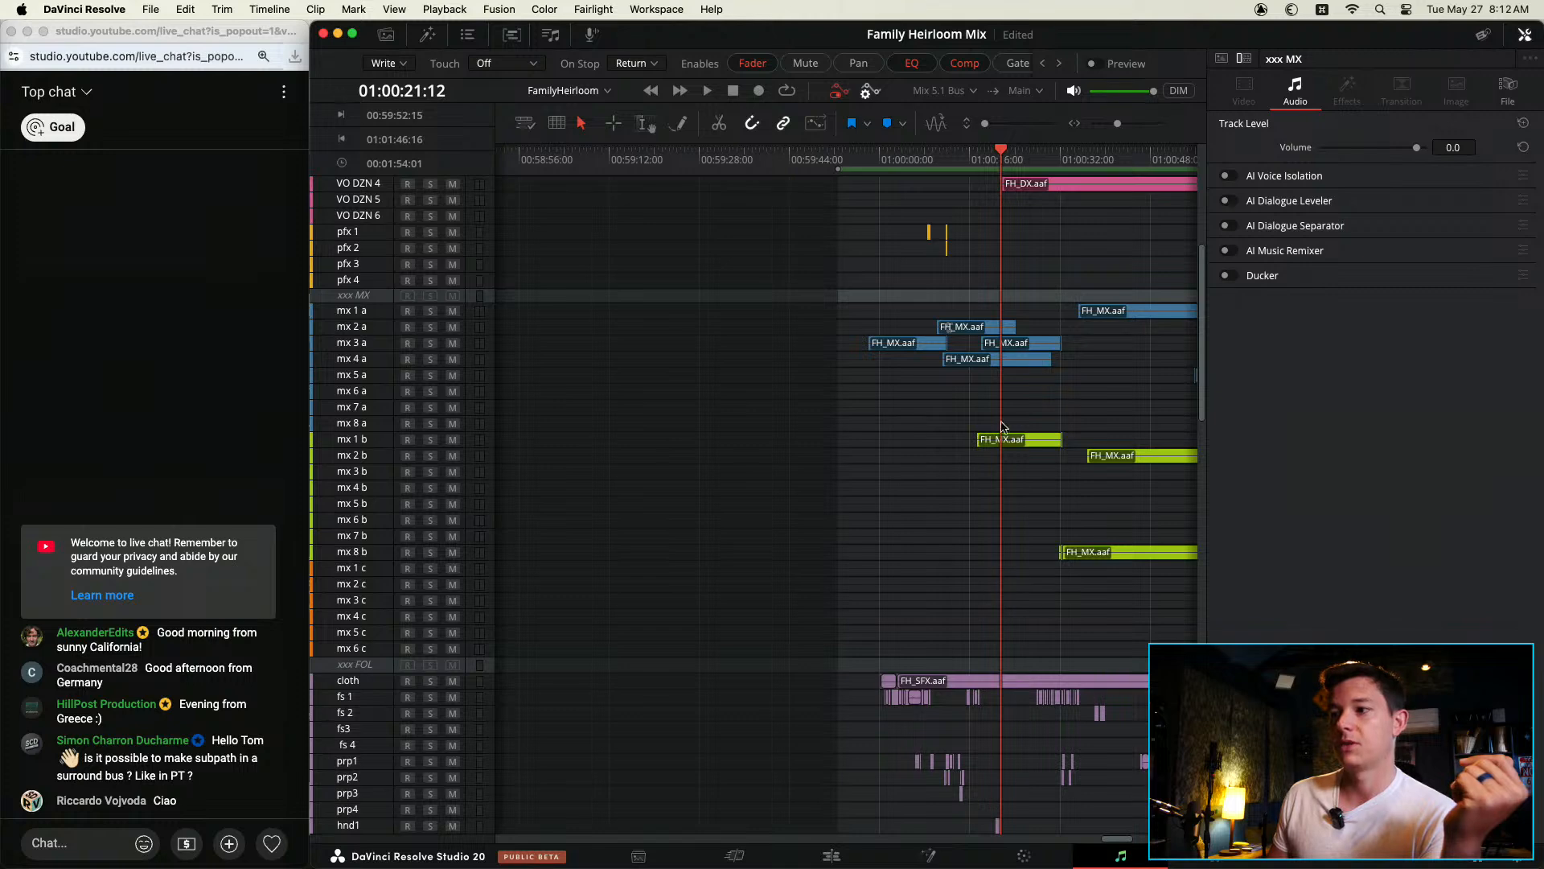
Step: Look down the track list past the music, Foley, SFX and background tracks to the buses and VCAs
scroll(933, 495, "down", 6)
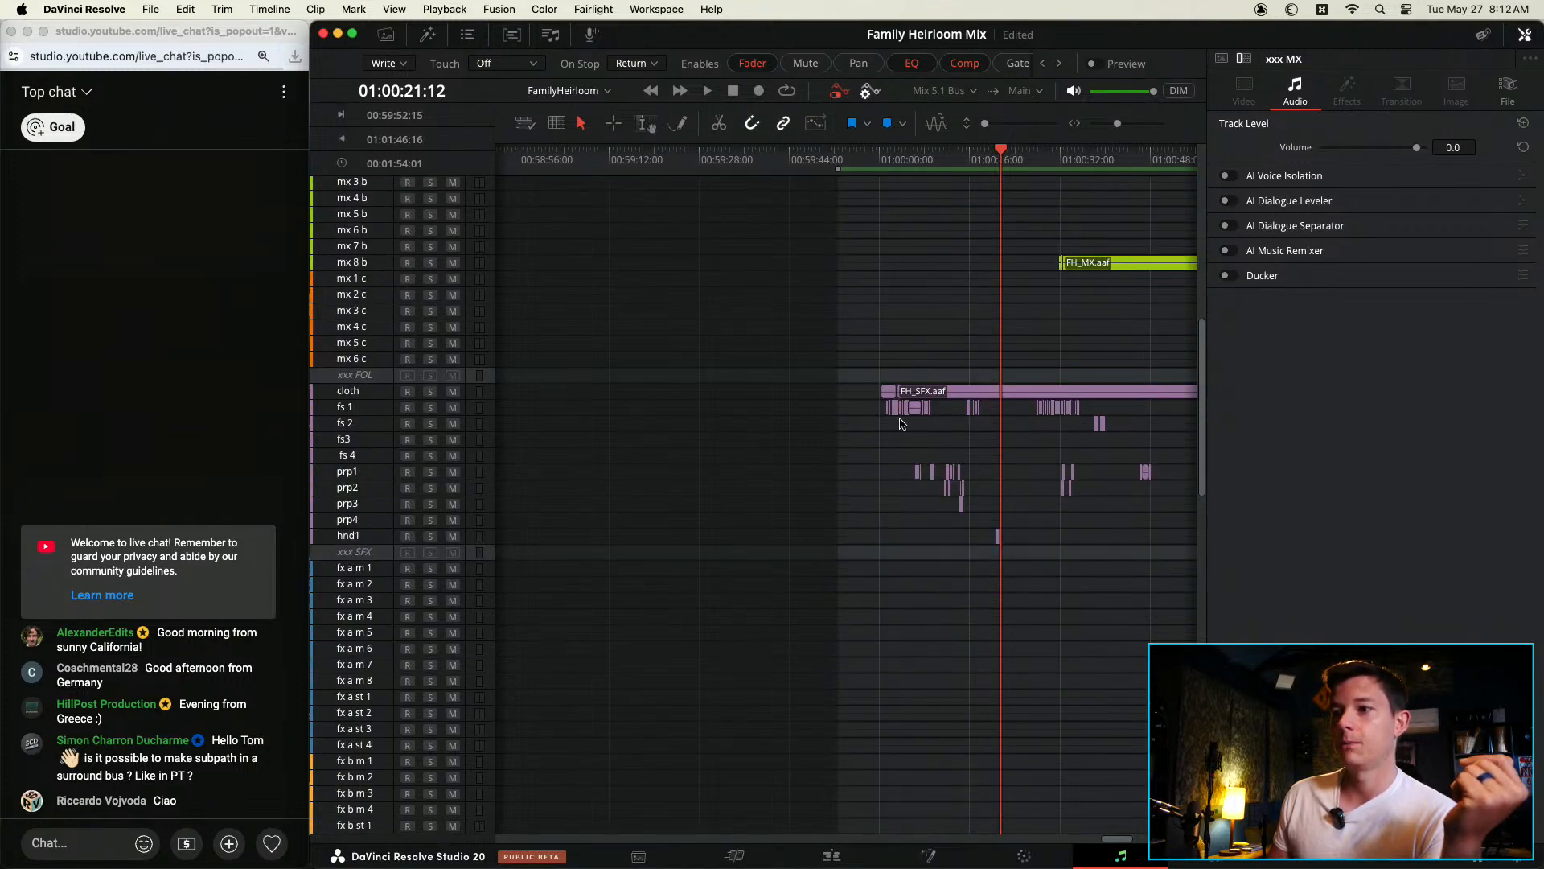
scroll(936, 450, "down", 2)
scroll(938, 394, "down", 15)
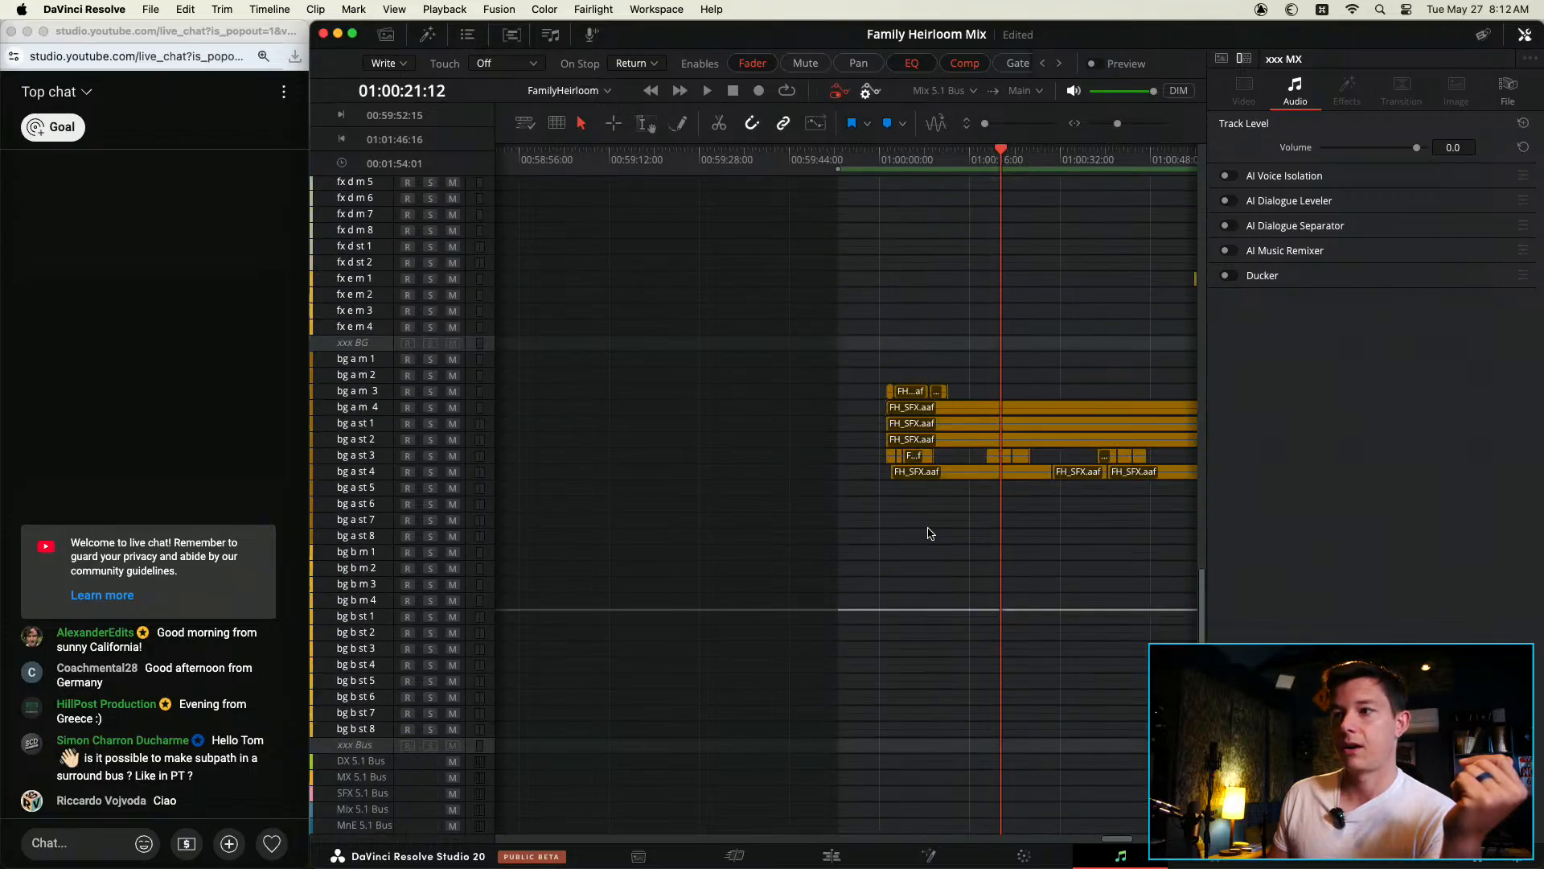
scroll(943, 461, "down", 6)
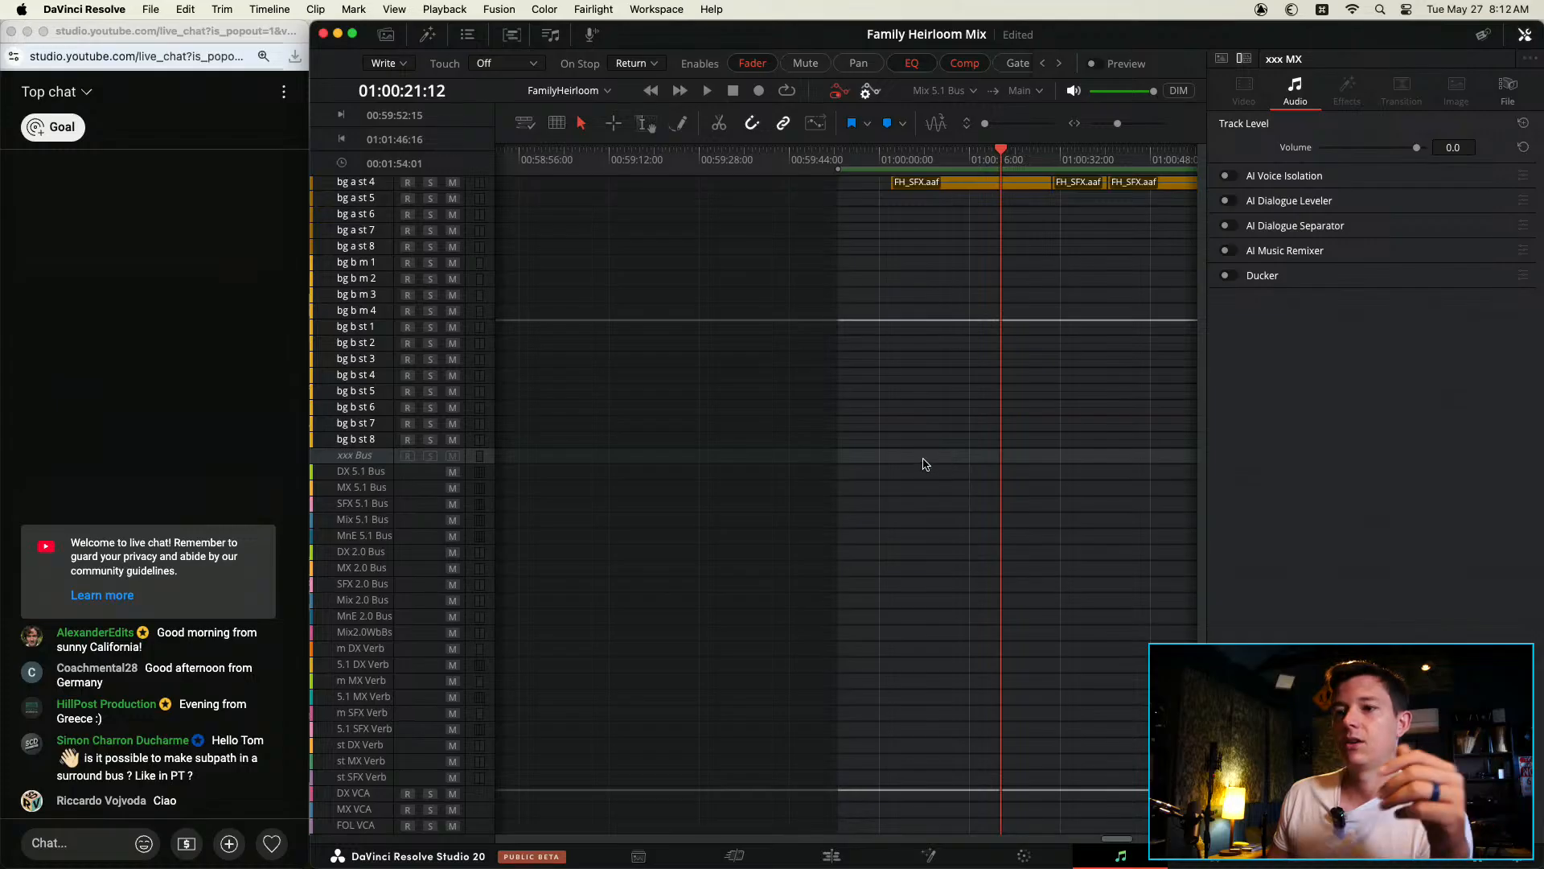
scroll(924, 464, "down", 1)
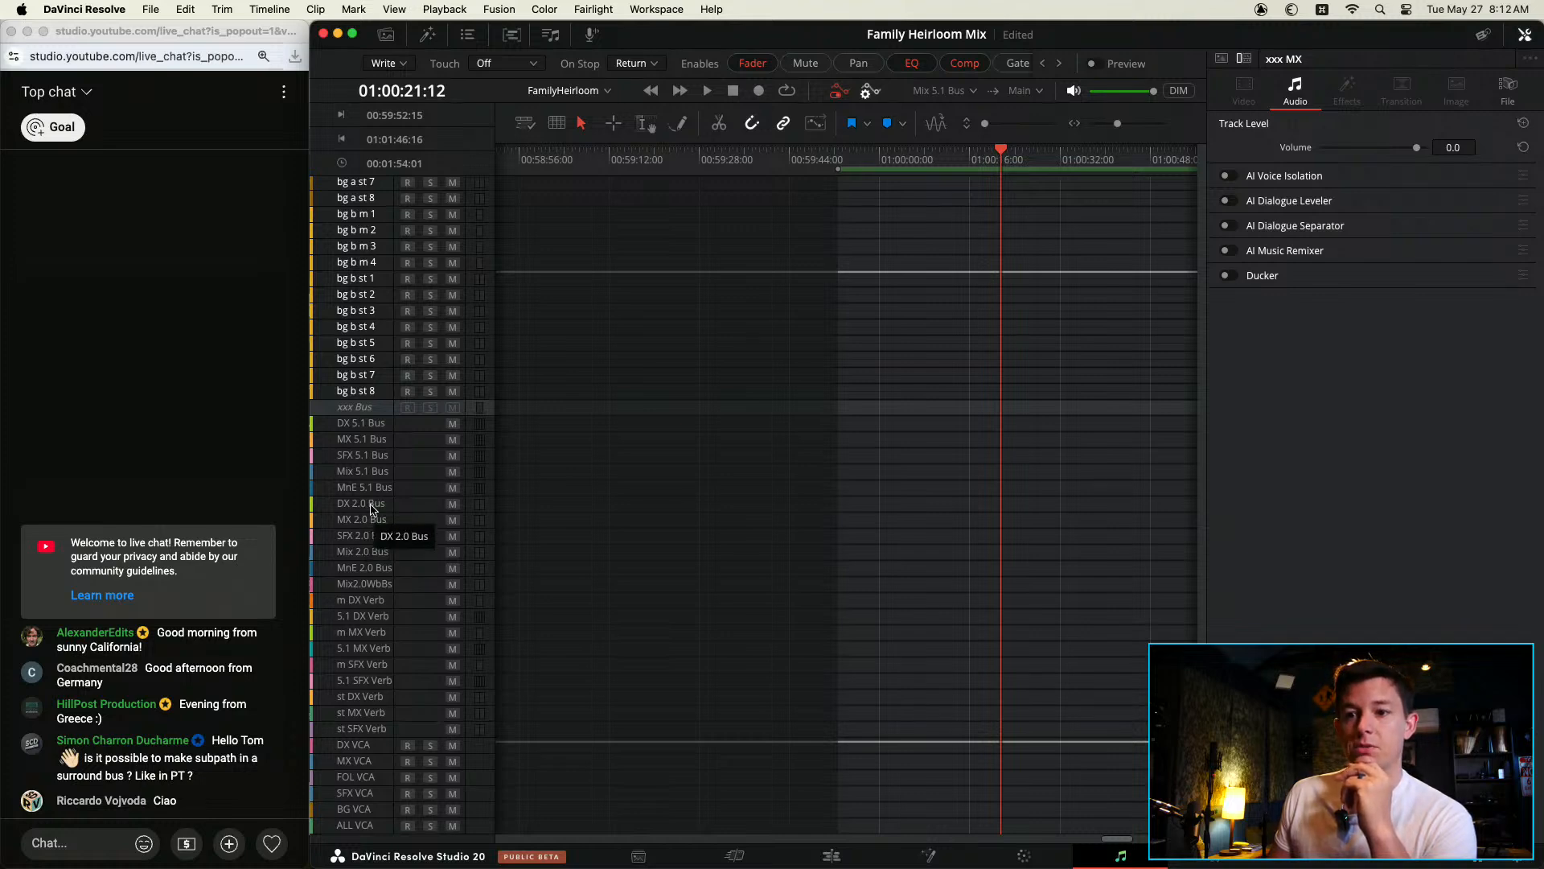
Step: Select the Mix 2.0 Web Bus, m DX Verb and DX 5.1 Bus in turn to examine the bus tracks
left_click(358, 584)
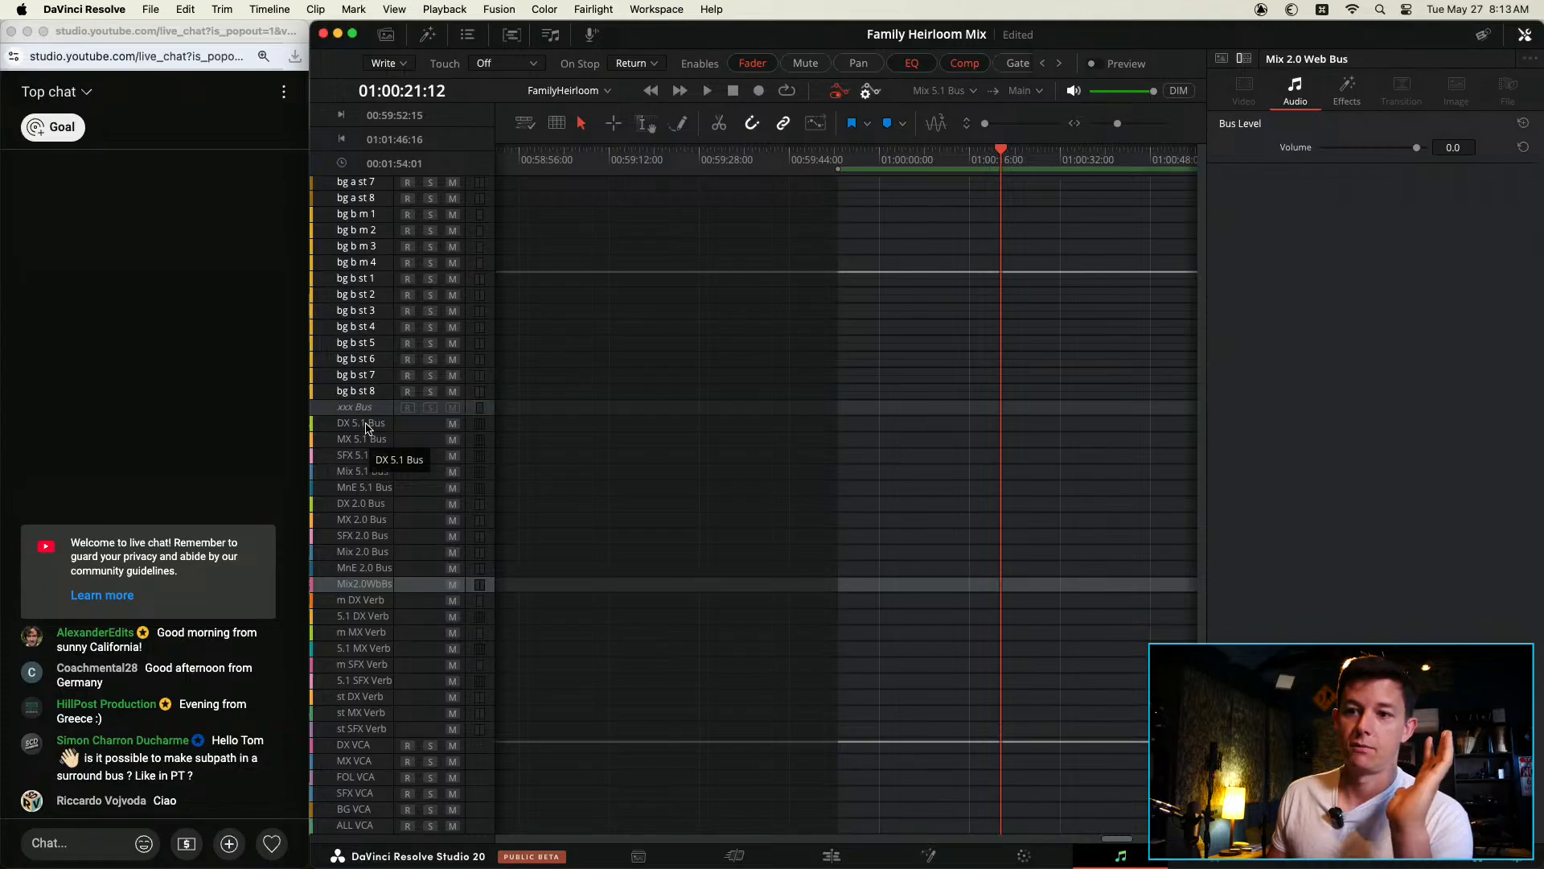
left_click(384, 596)
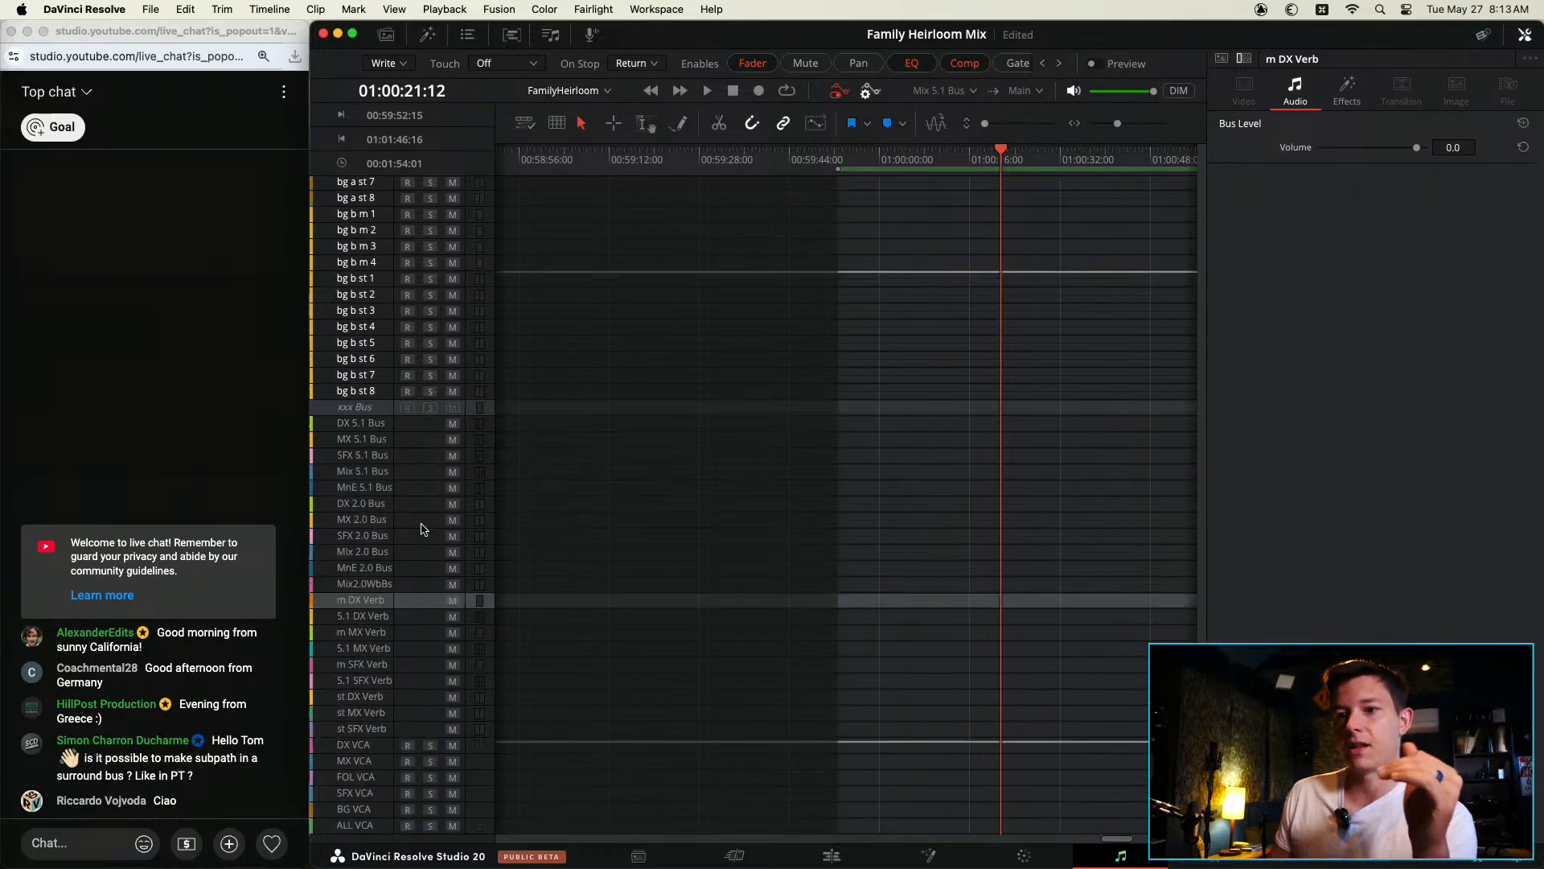
left_click(375, 427)
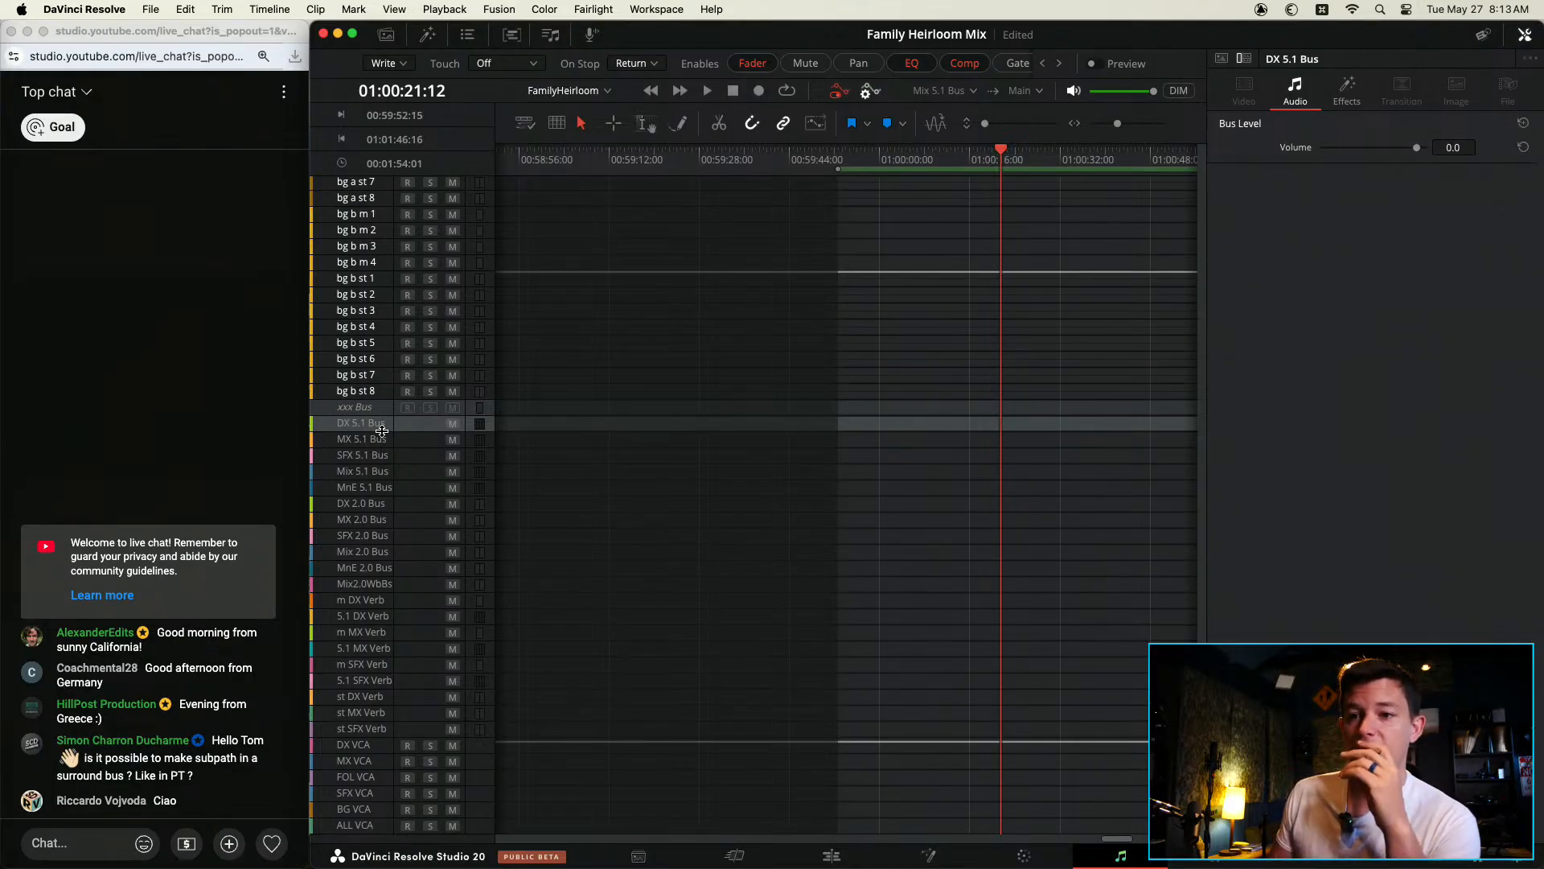
scroll(762, 500, "up", 10)
scroll(762, 499, "down", 10)
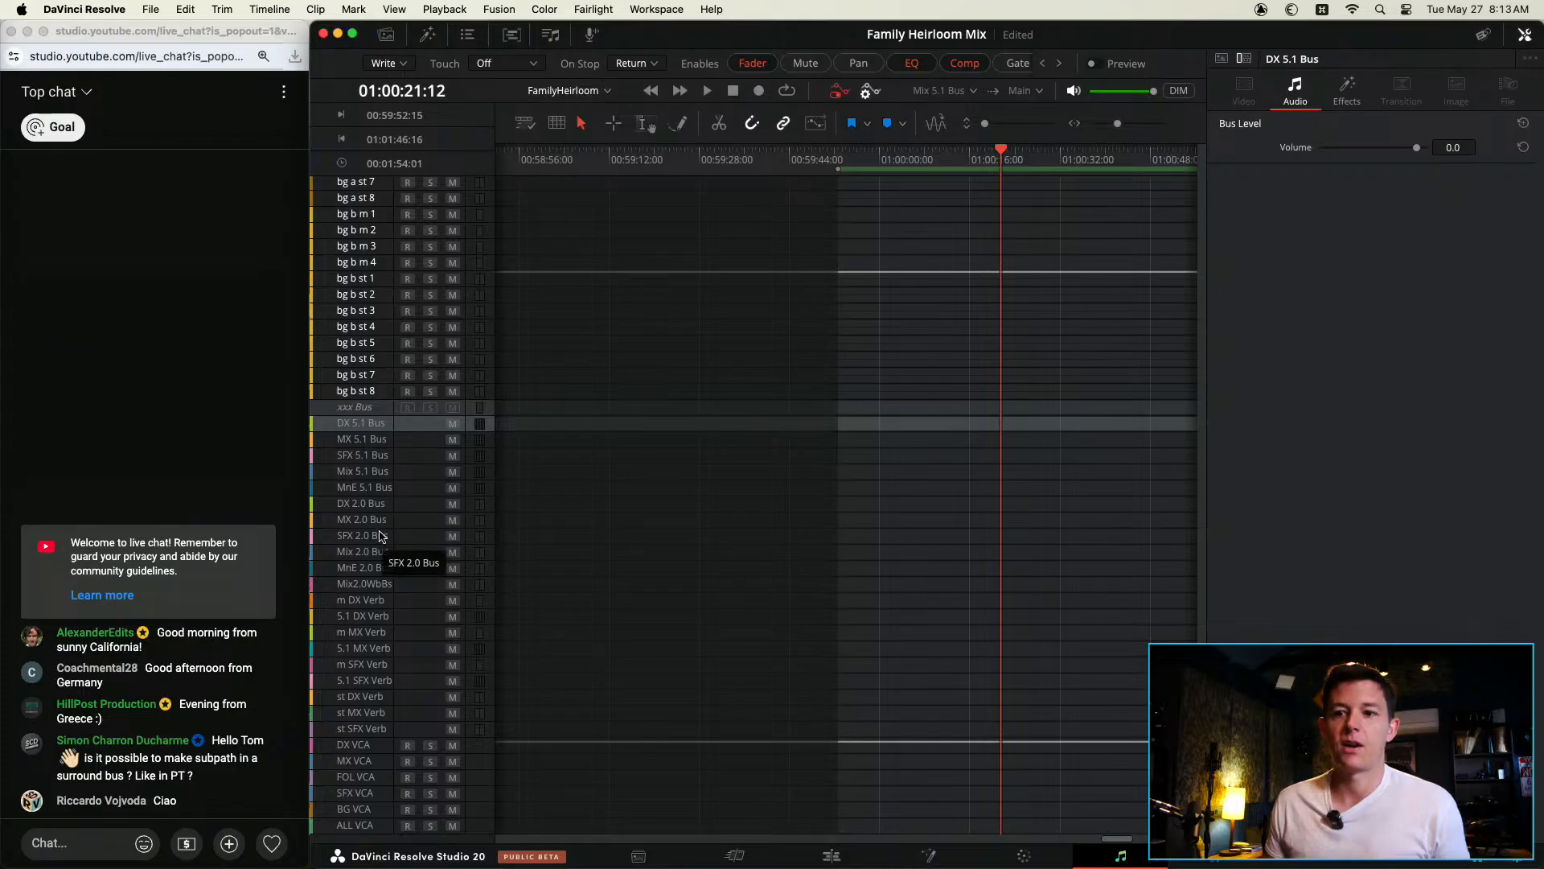
Step: Check the Sketchpad tree diagram in Chrome, return to DaVinci Resolve and clear the bus track selection
key("super+Tab")
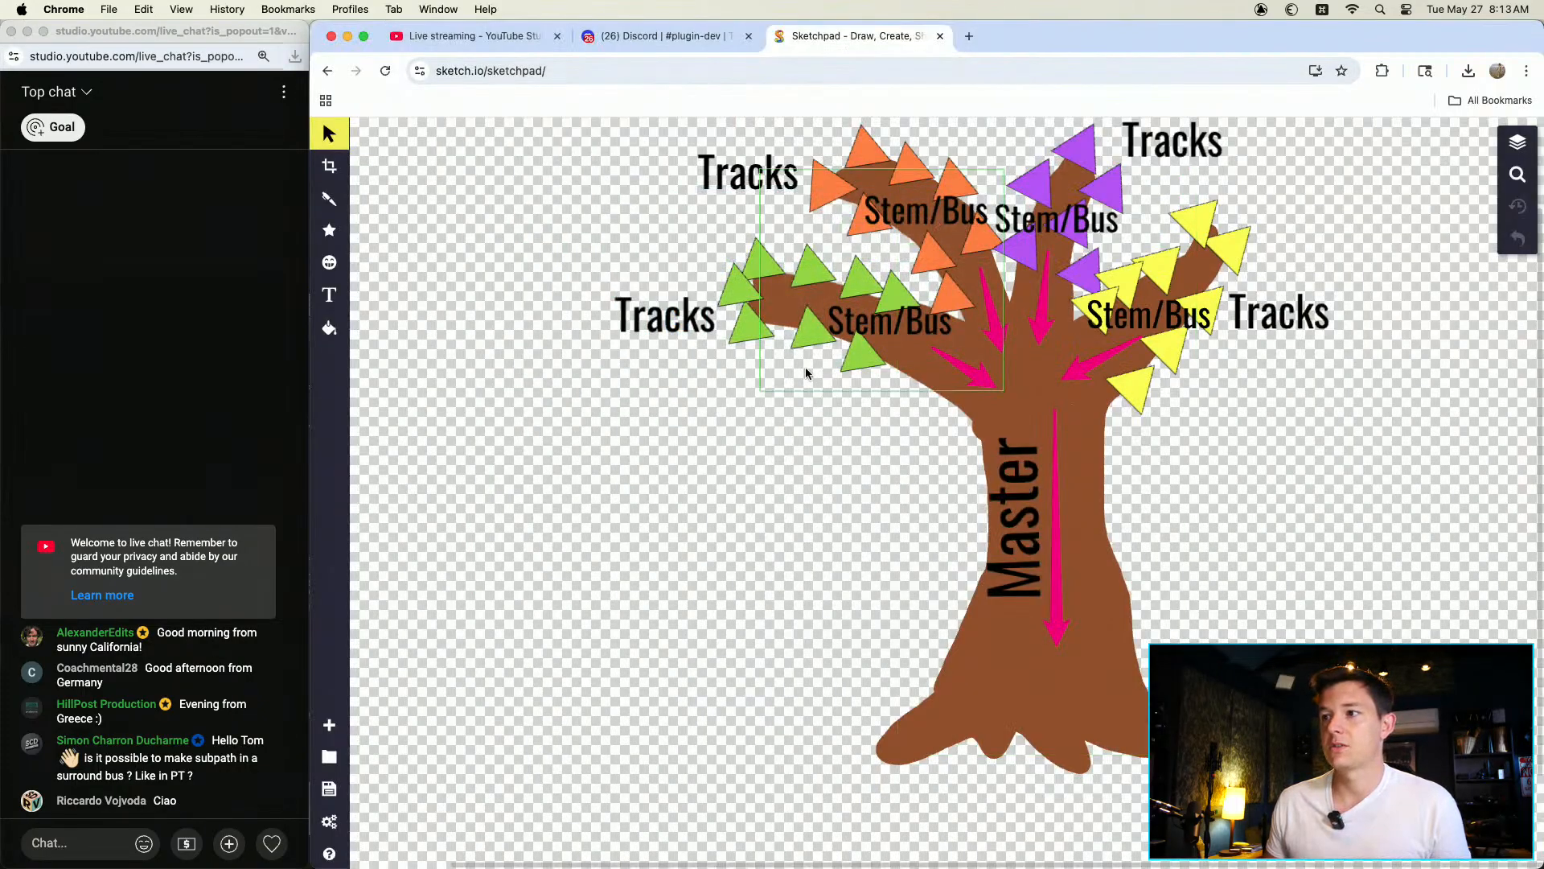
key("super+Tab")
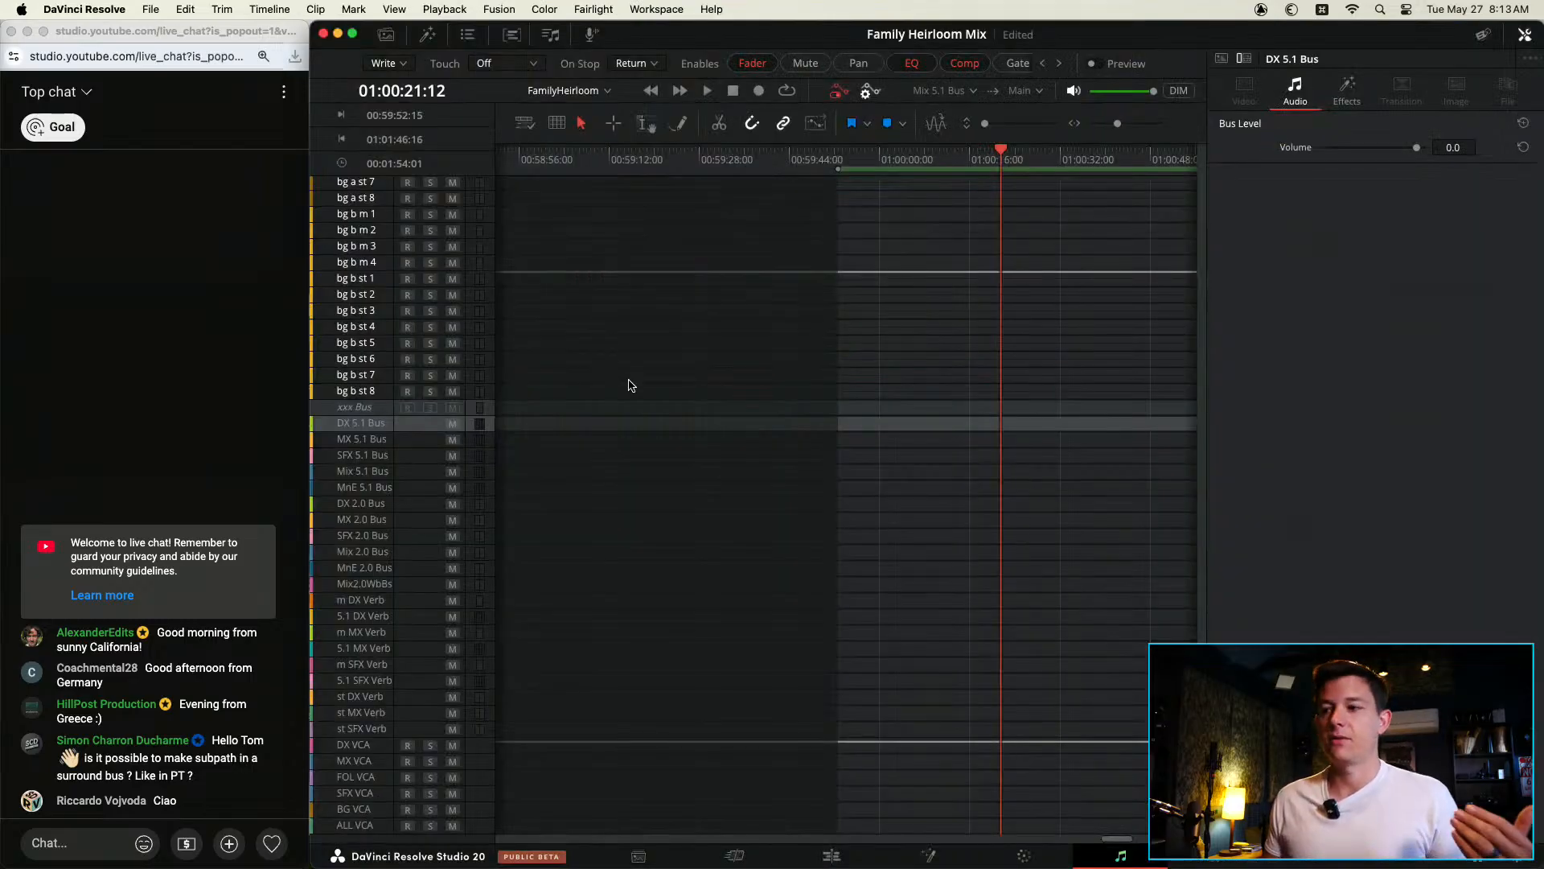
left_click(862, 428)
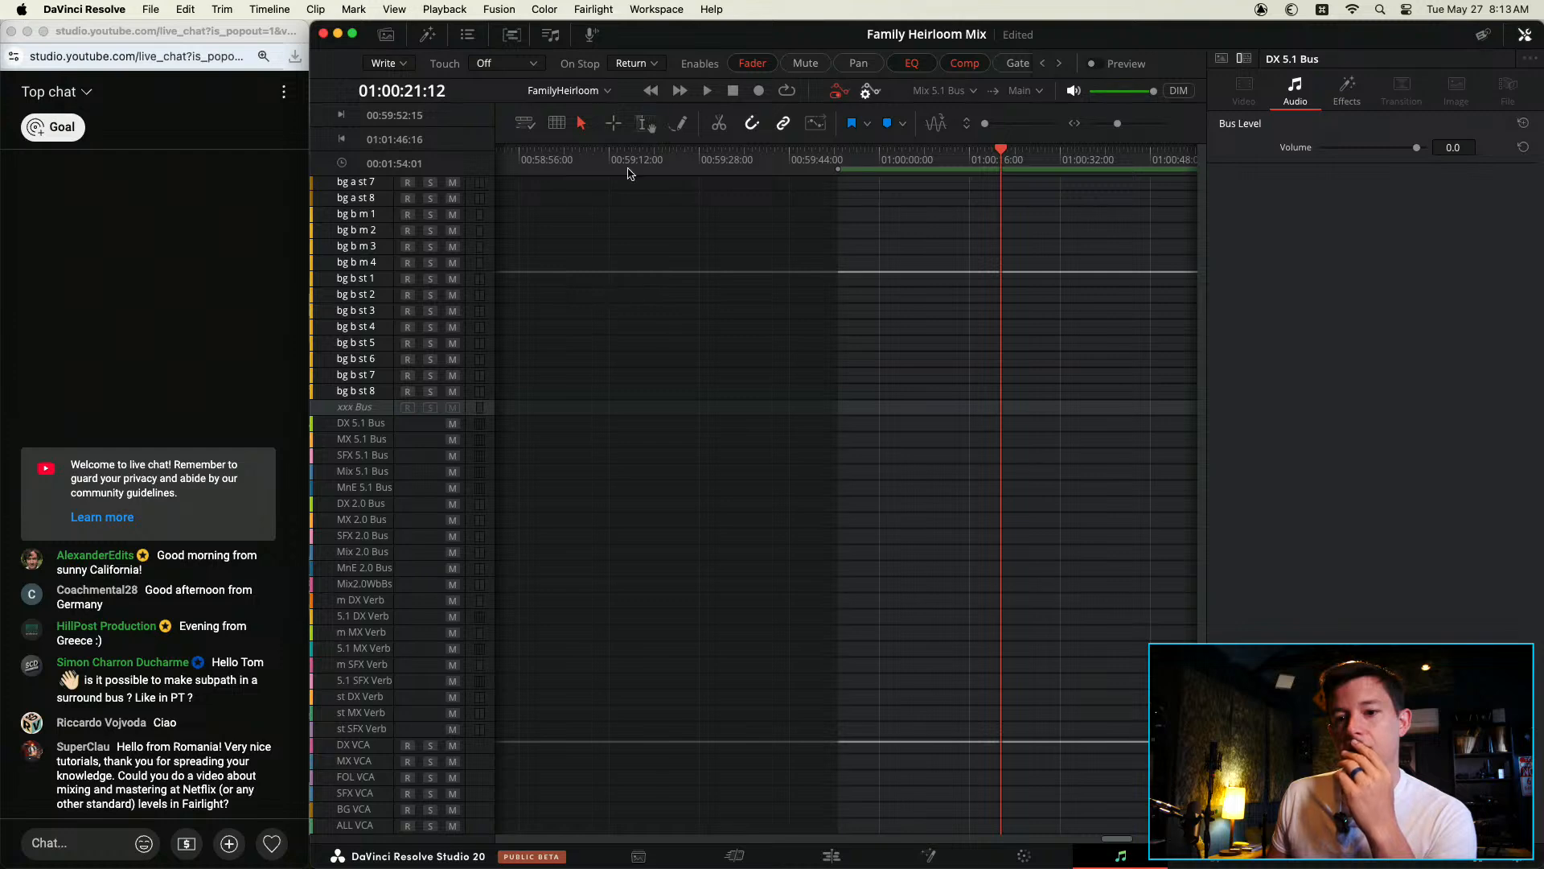
Step: Open the Bus Format settings and view the format choices for the DX 5.1 Bus, including the 7.x formats
left_click(595, 12)
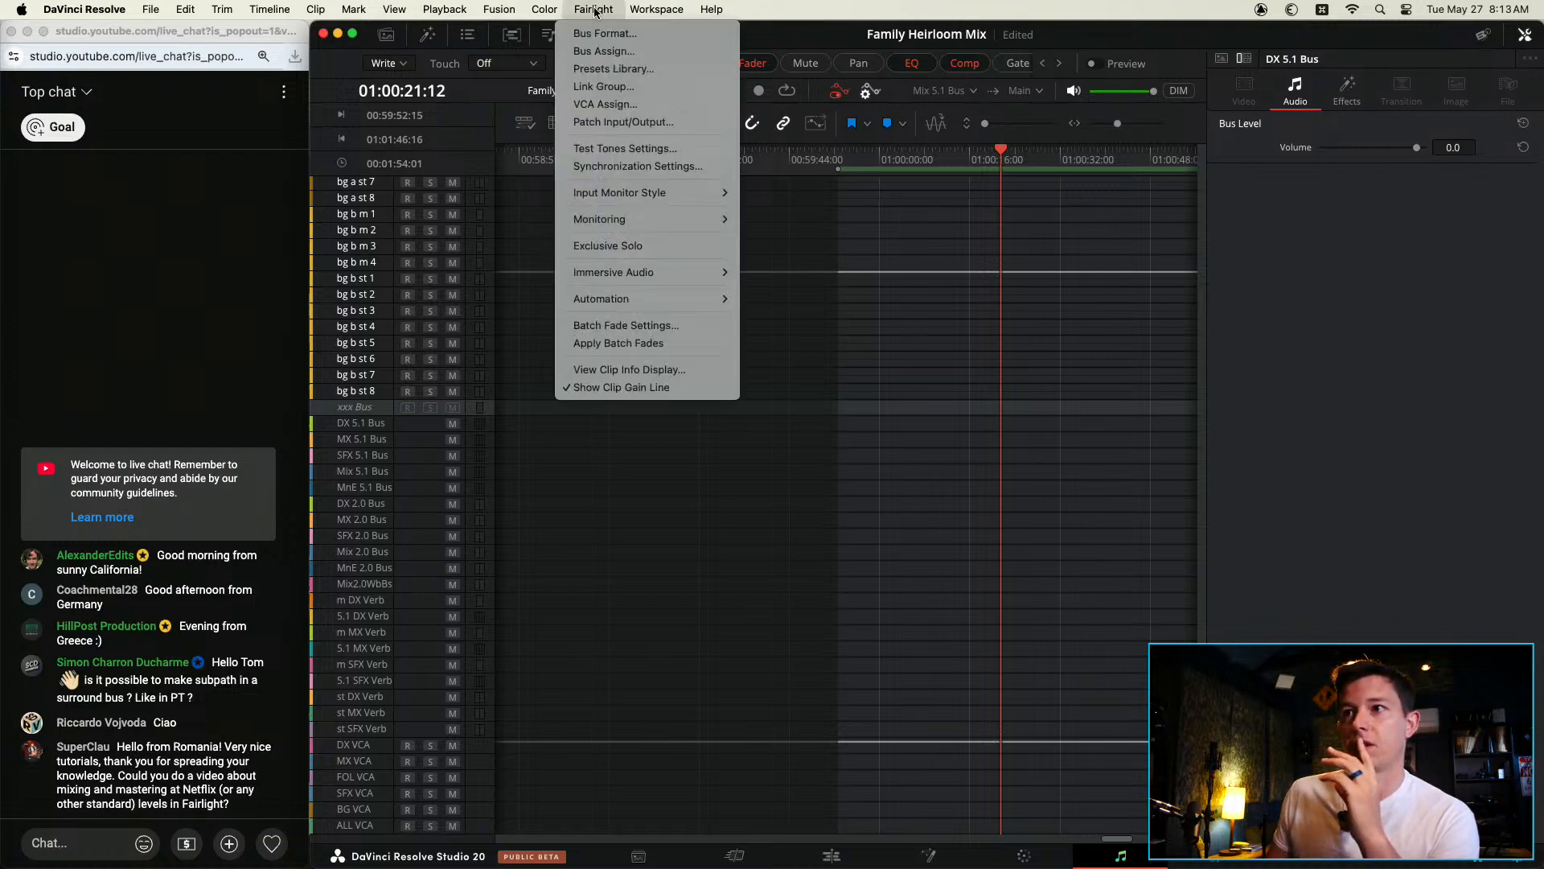
left_click(603, 33)
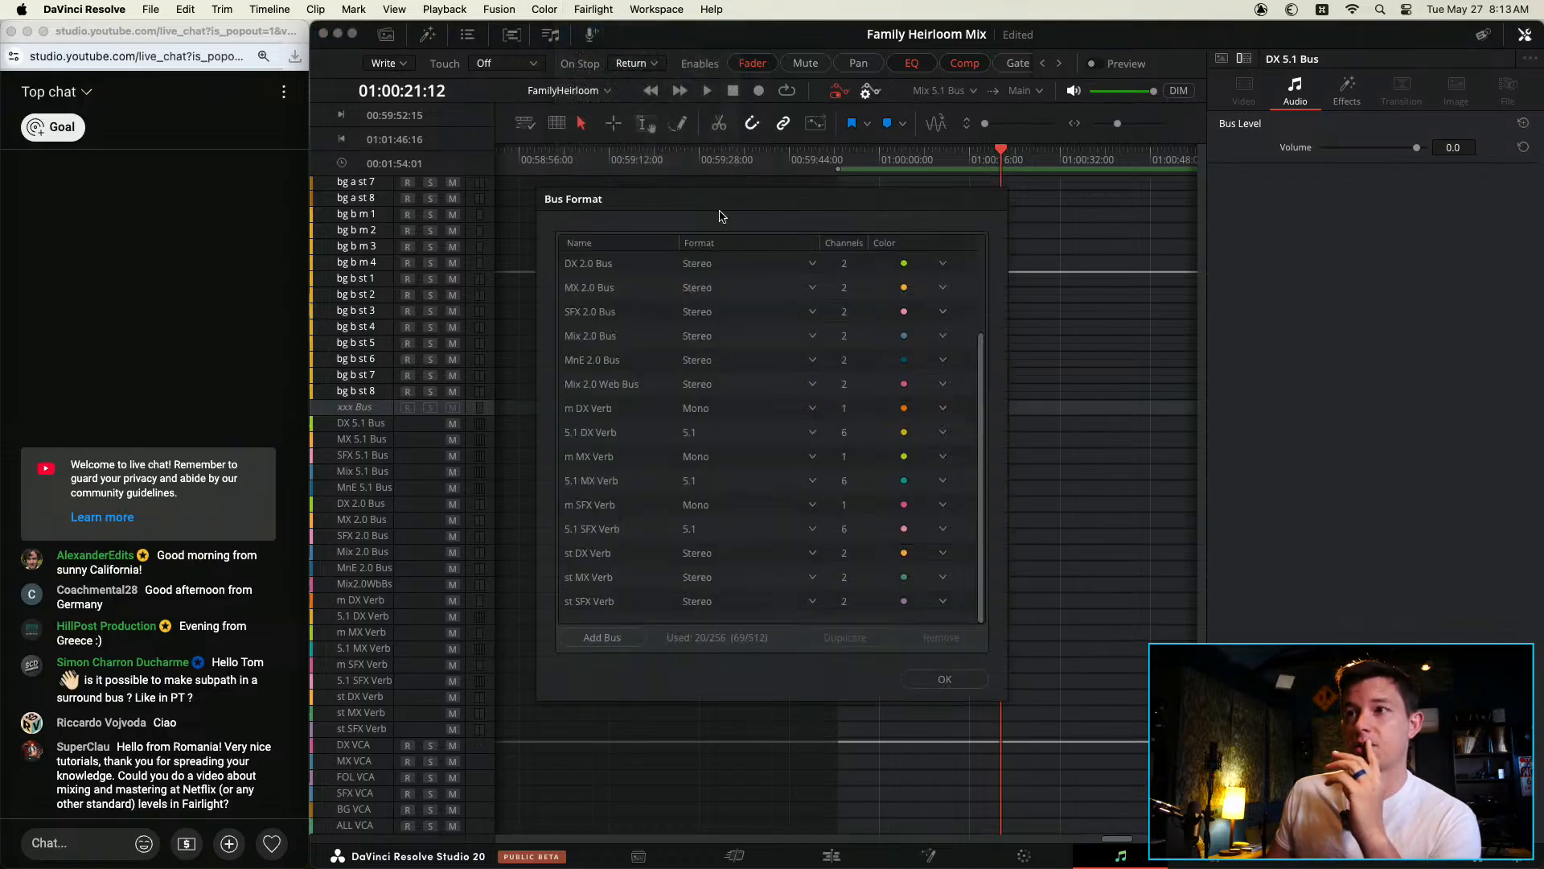
left_click_drag(704, 209, 697, 205)
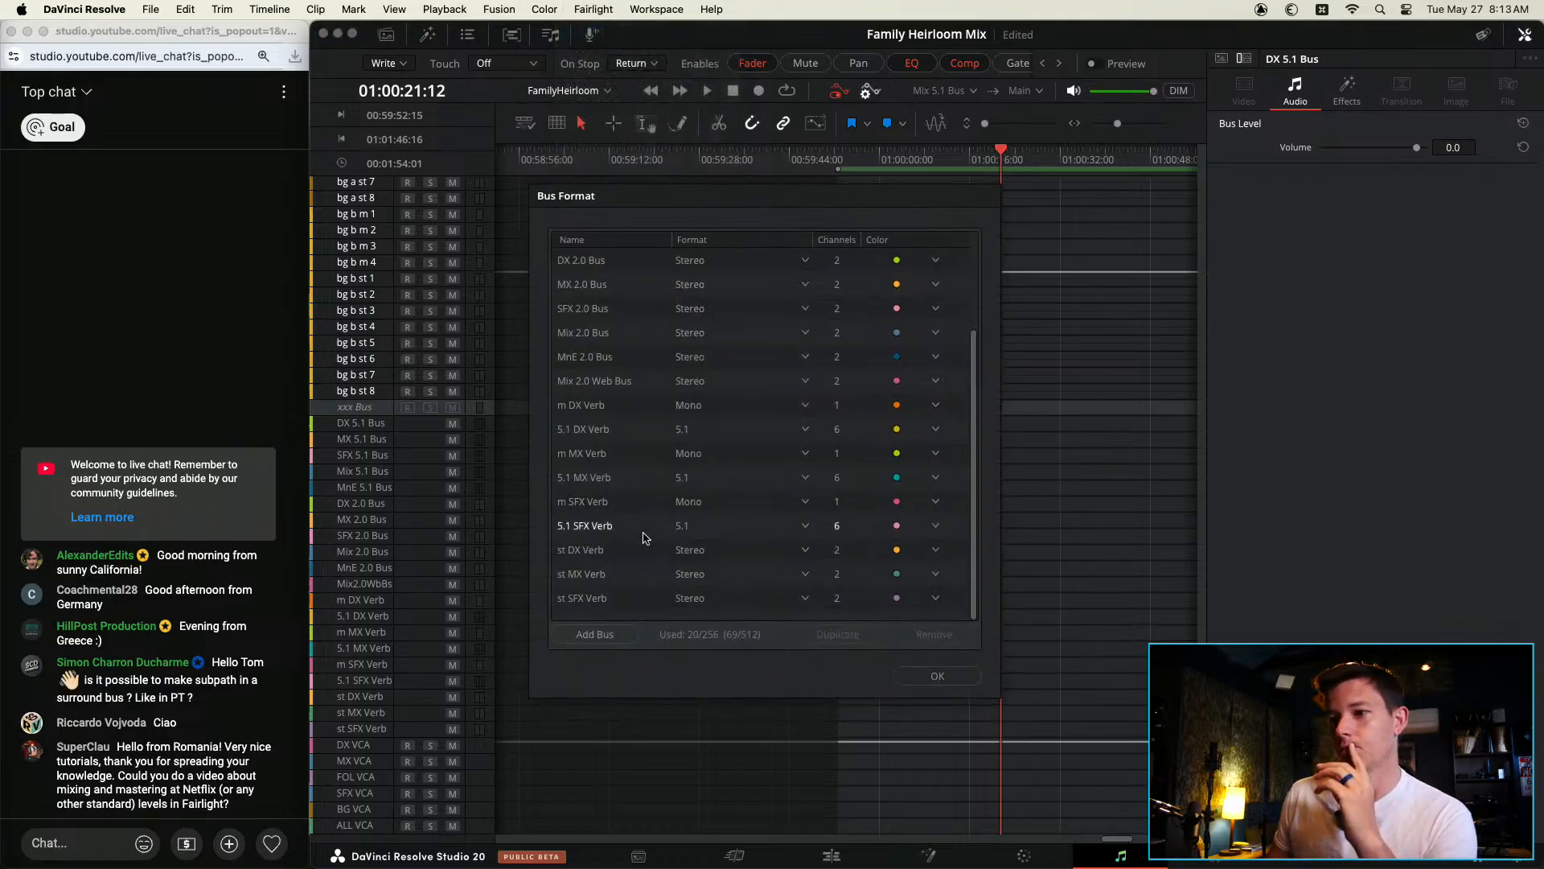
scroll(752, 374, "up", 3)
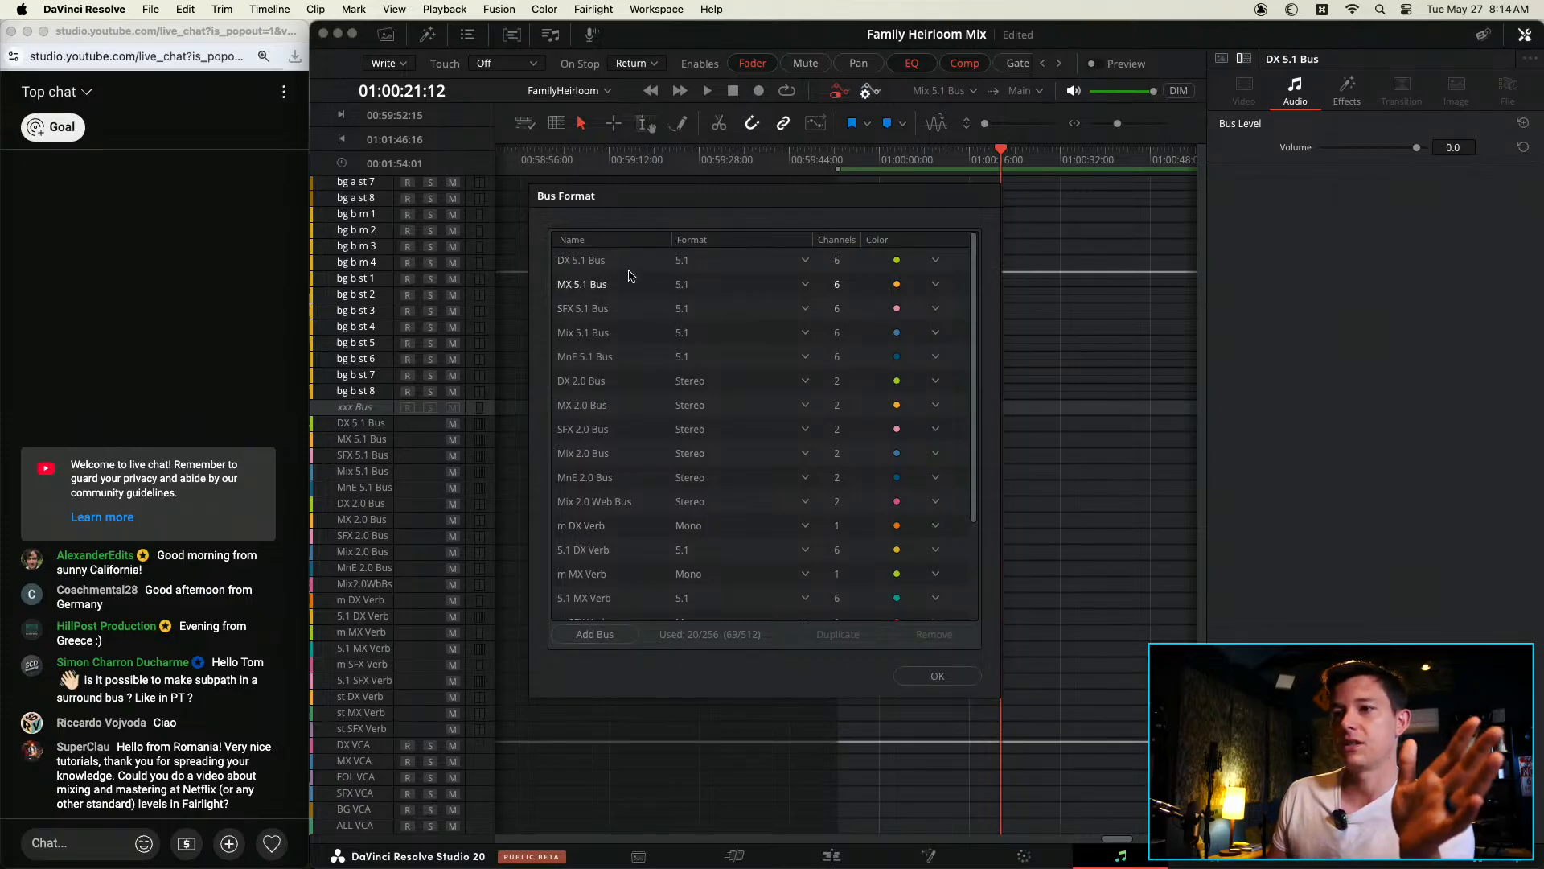
left_click(741, 259)
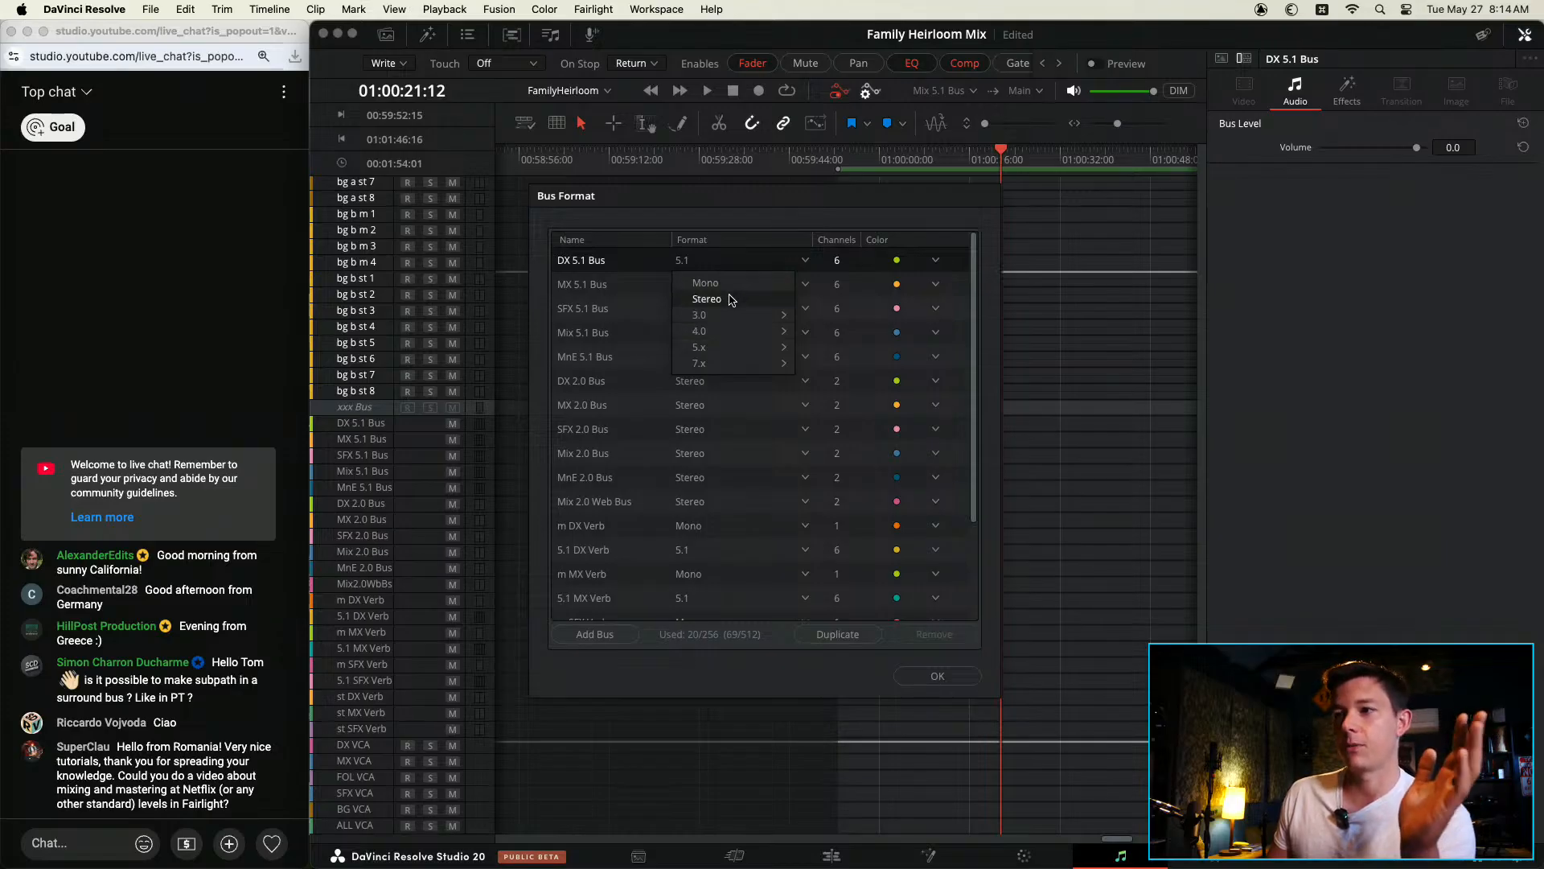
mouse_move(725, 369)
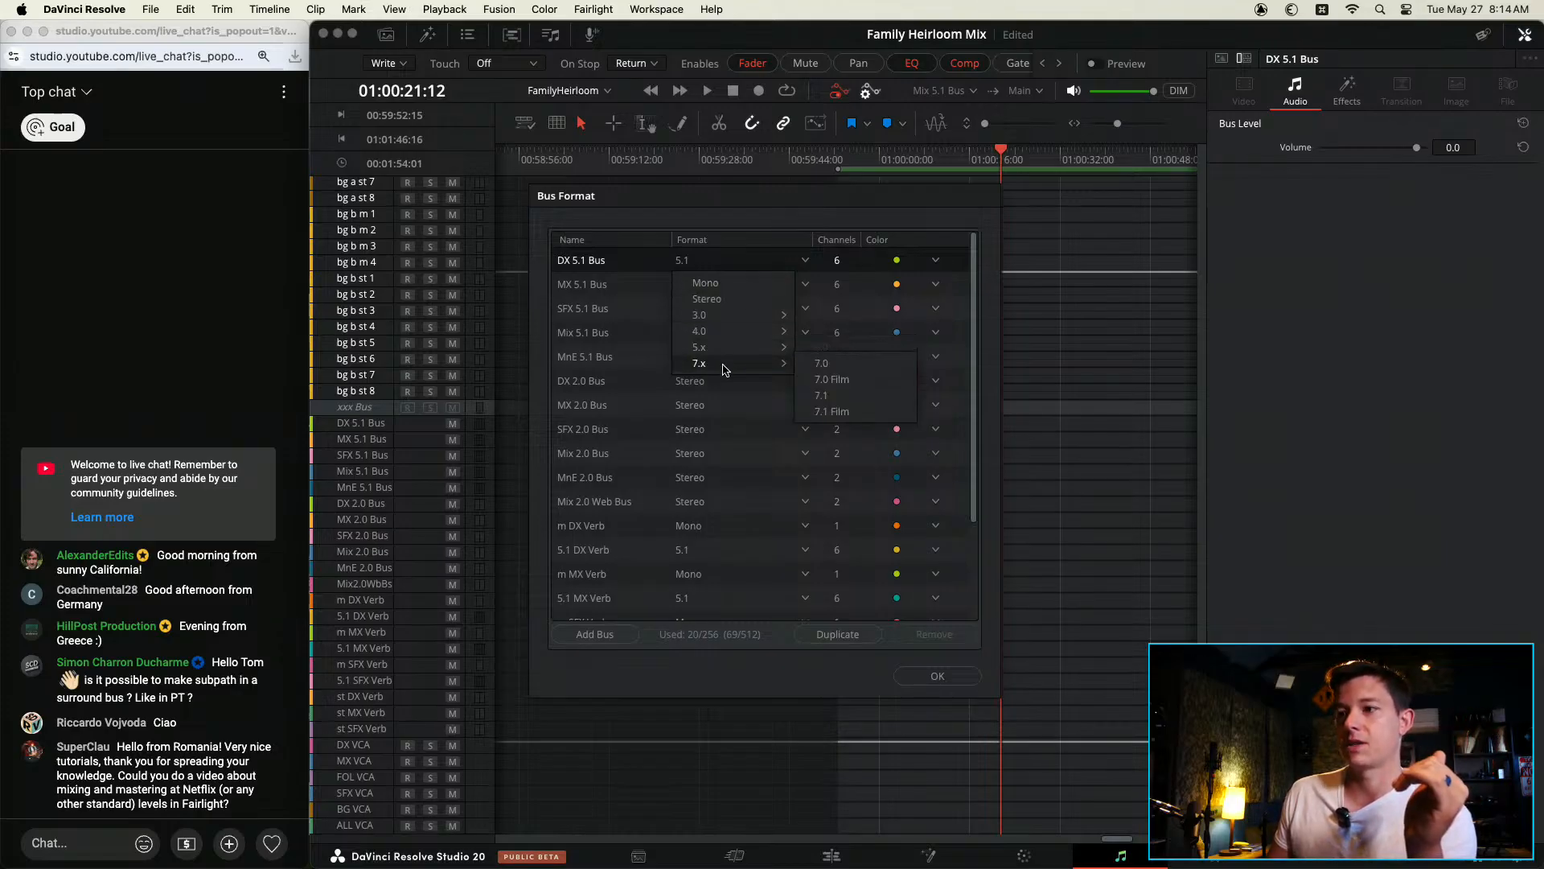
left_click(726, 230)
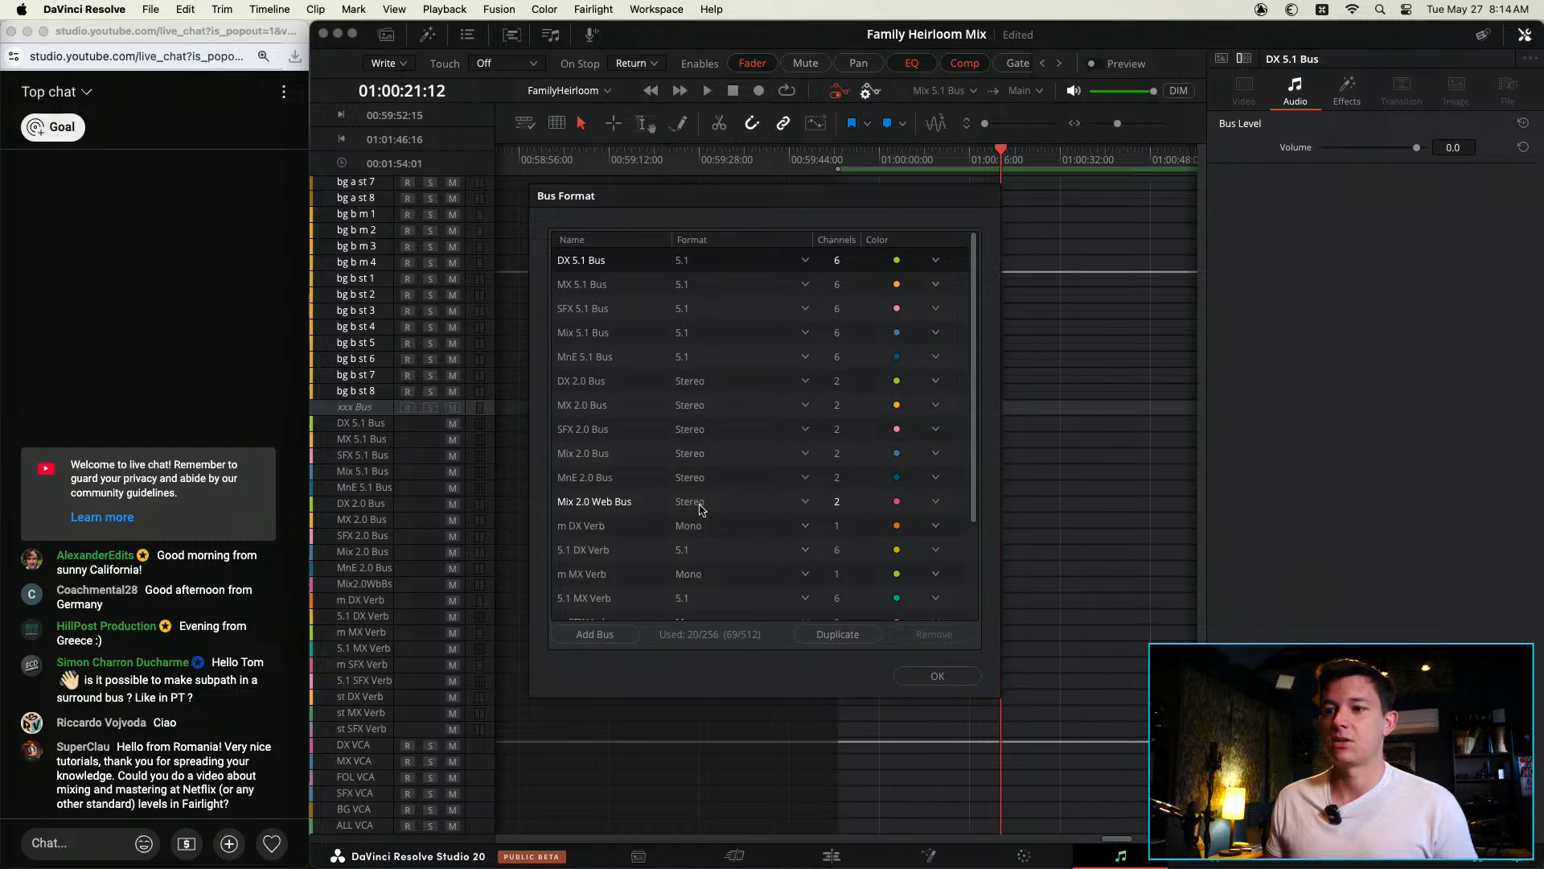
Step: Review the remaining stereo and reverb buses in the Bus Format list and close the settings
scroll(611, 505, "down", 3)
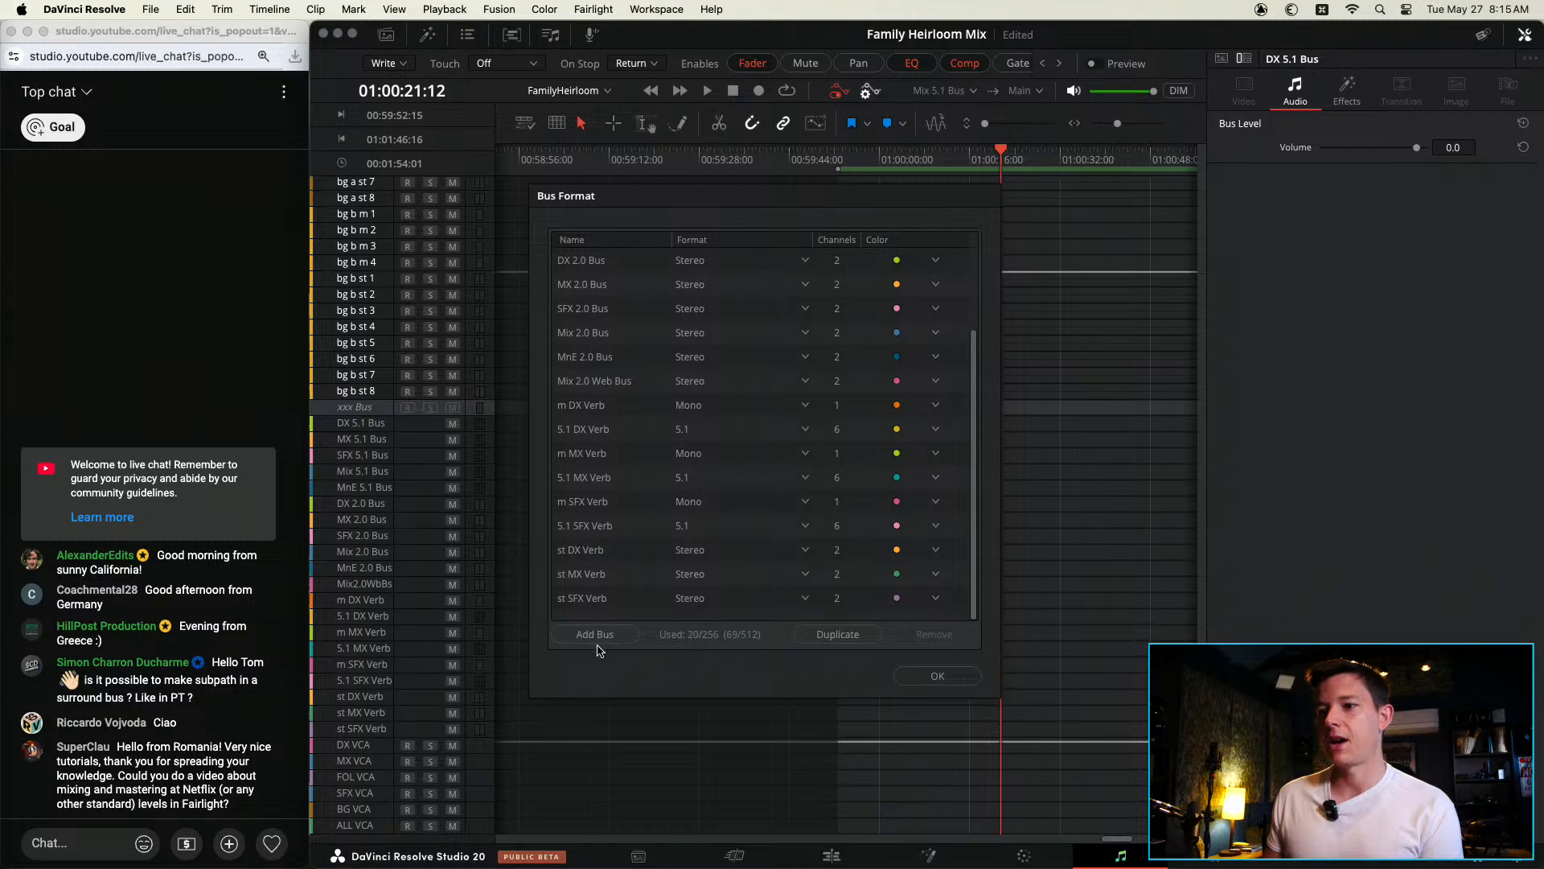
left_click_drag(672, 203, 692, 204)
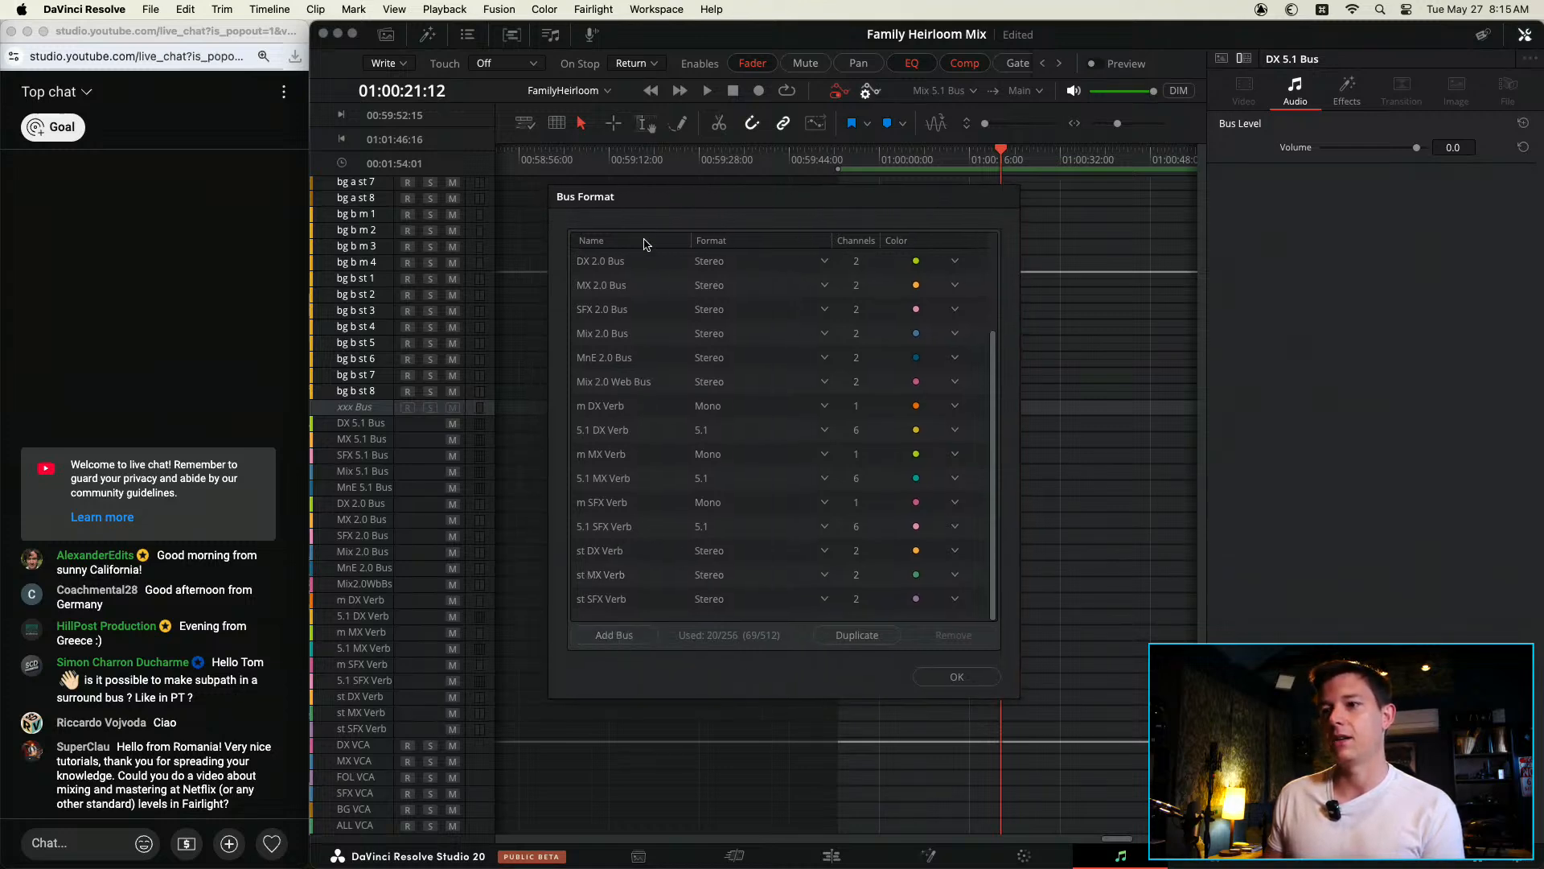
scroll(672, 292, "up", 5)
left_click(953, 675)
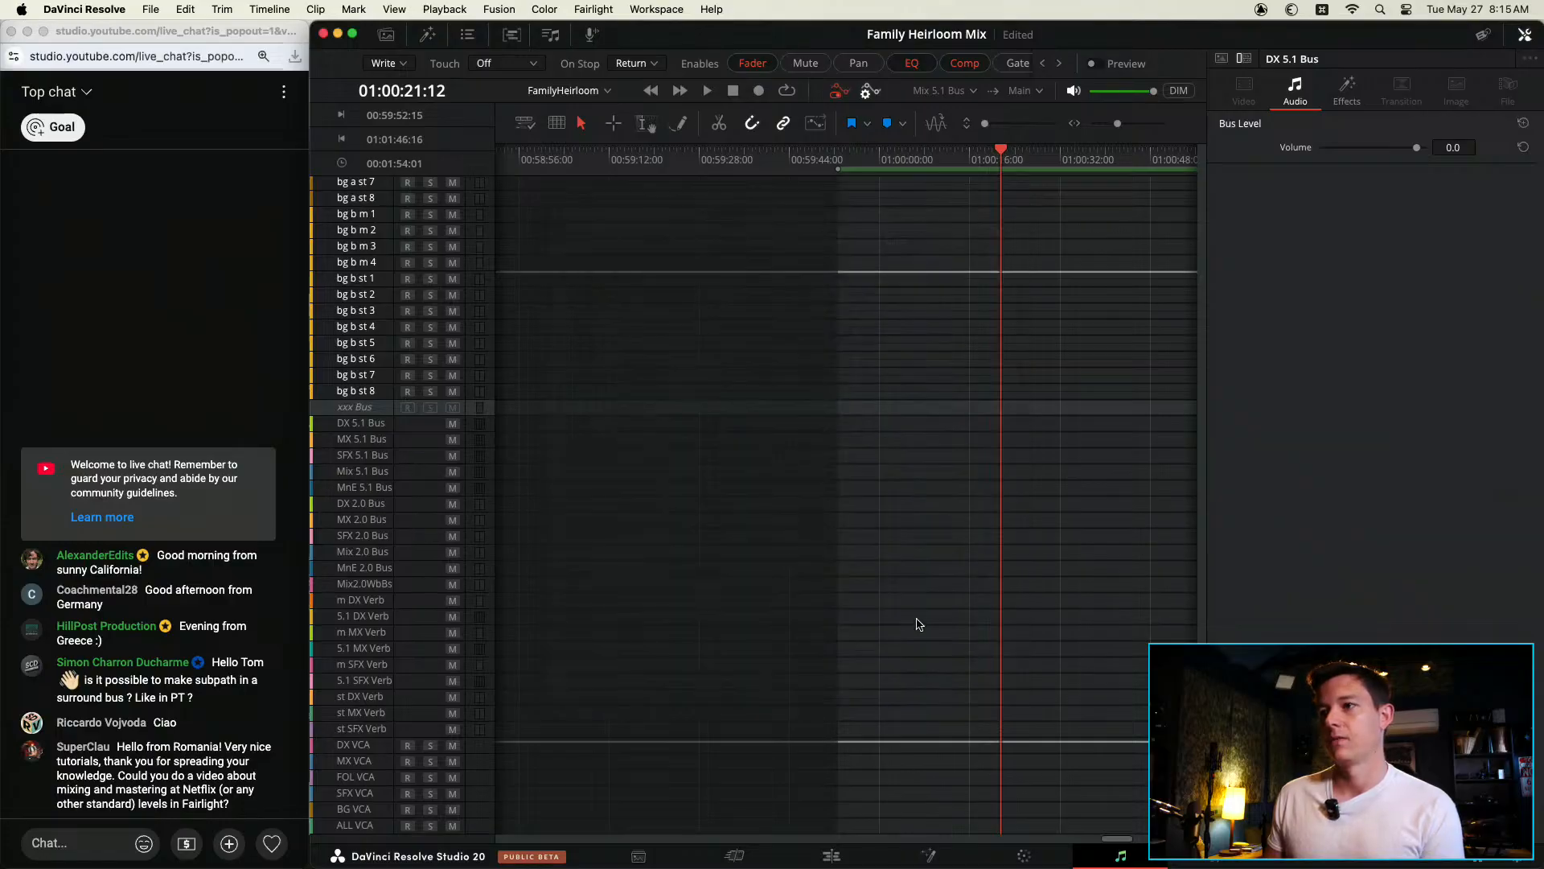
Step: Open the Bus Assign settings and review the bus sends and outputs of the dialogue, music, foley, effects and background tracks
left_click(596, 9)
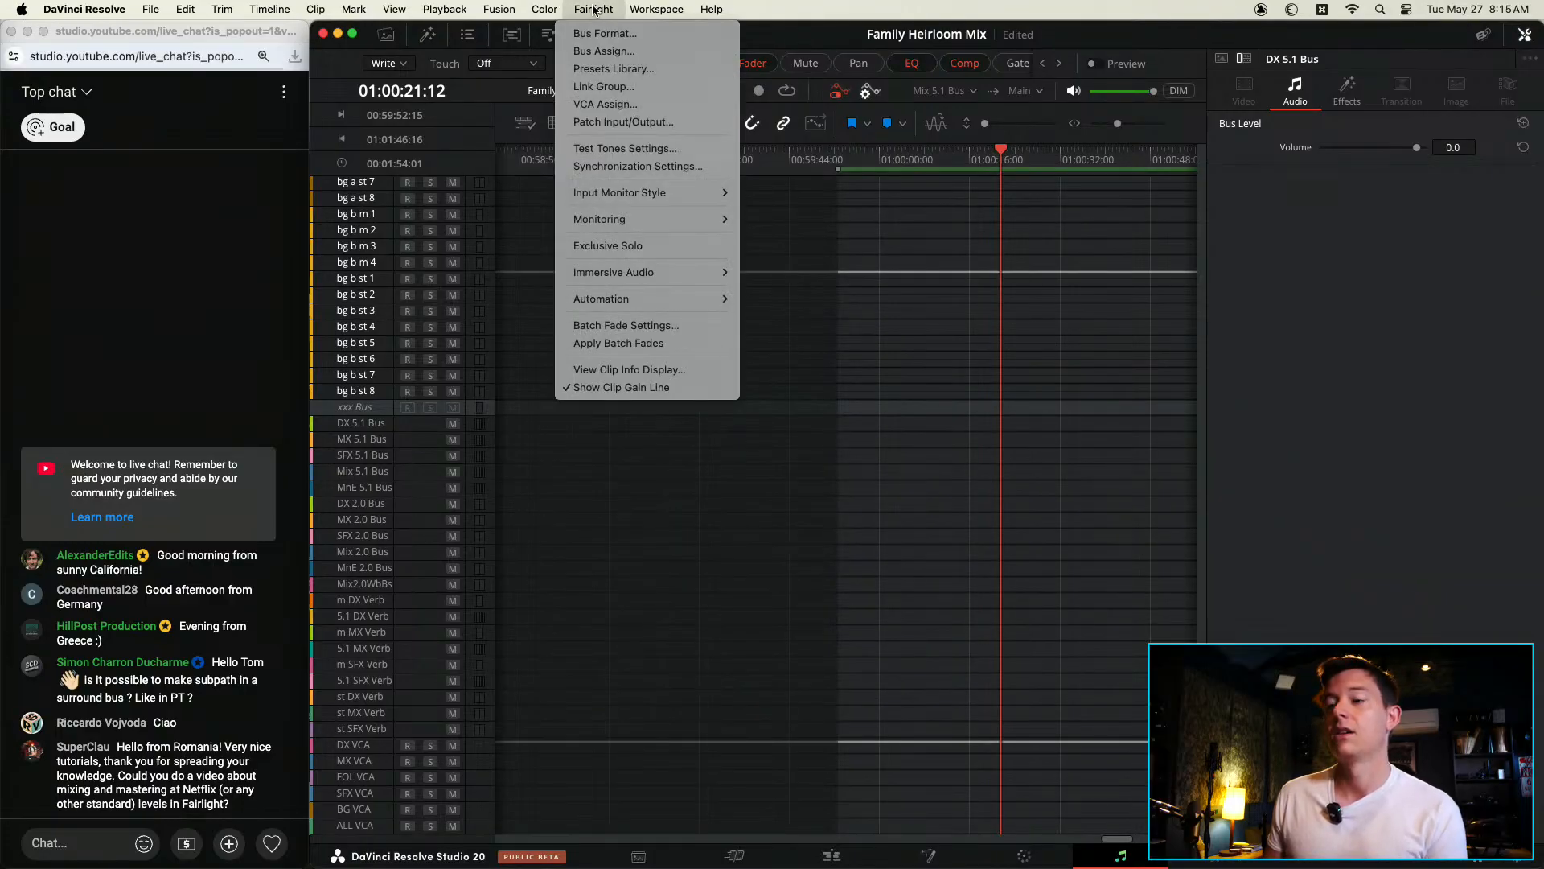
left_click(606, 54)
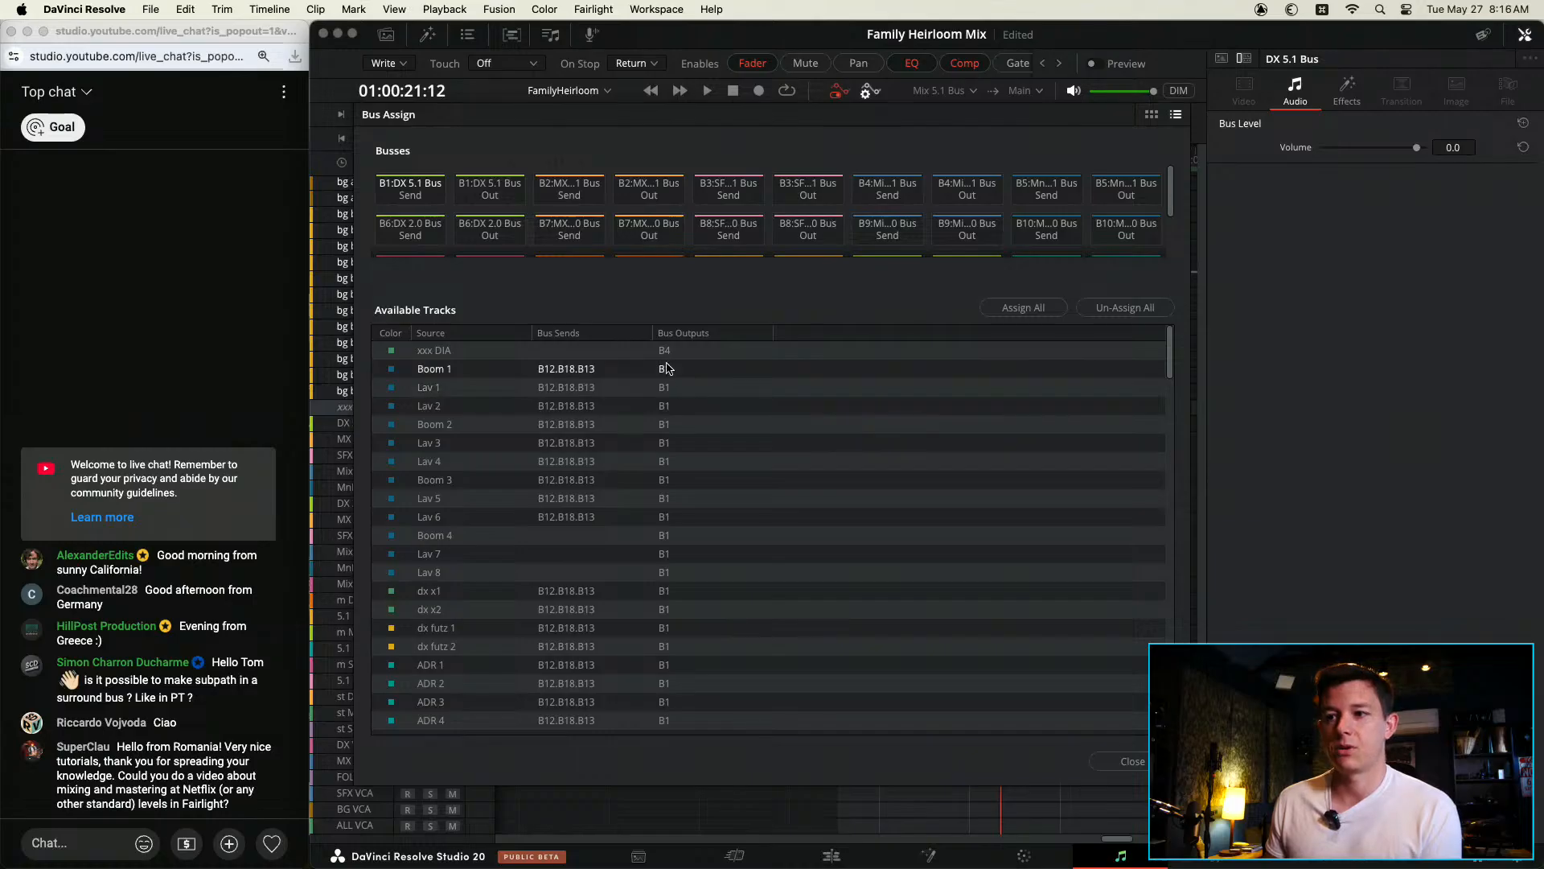
scroll(674, 390, "down", 5)
scroll(676, 392, "down", 1)
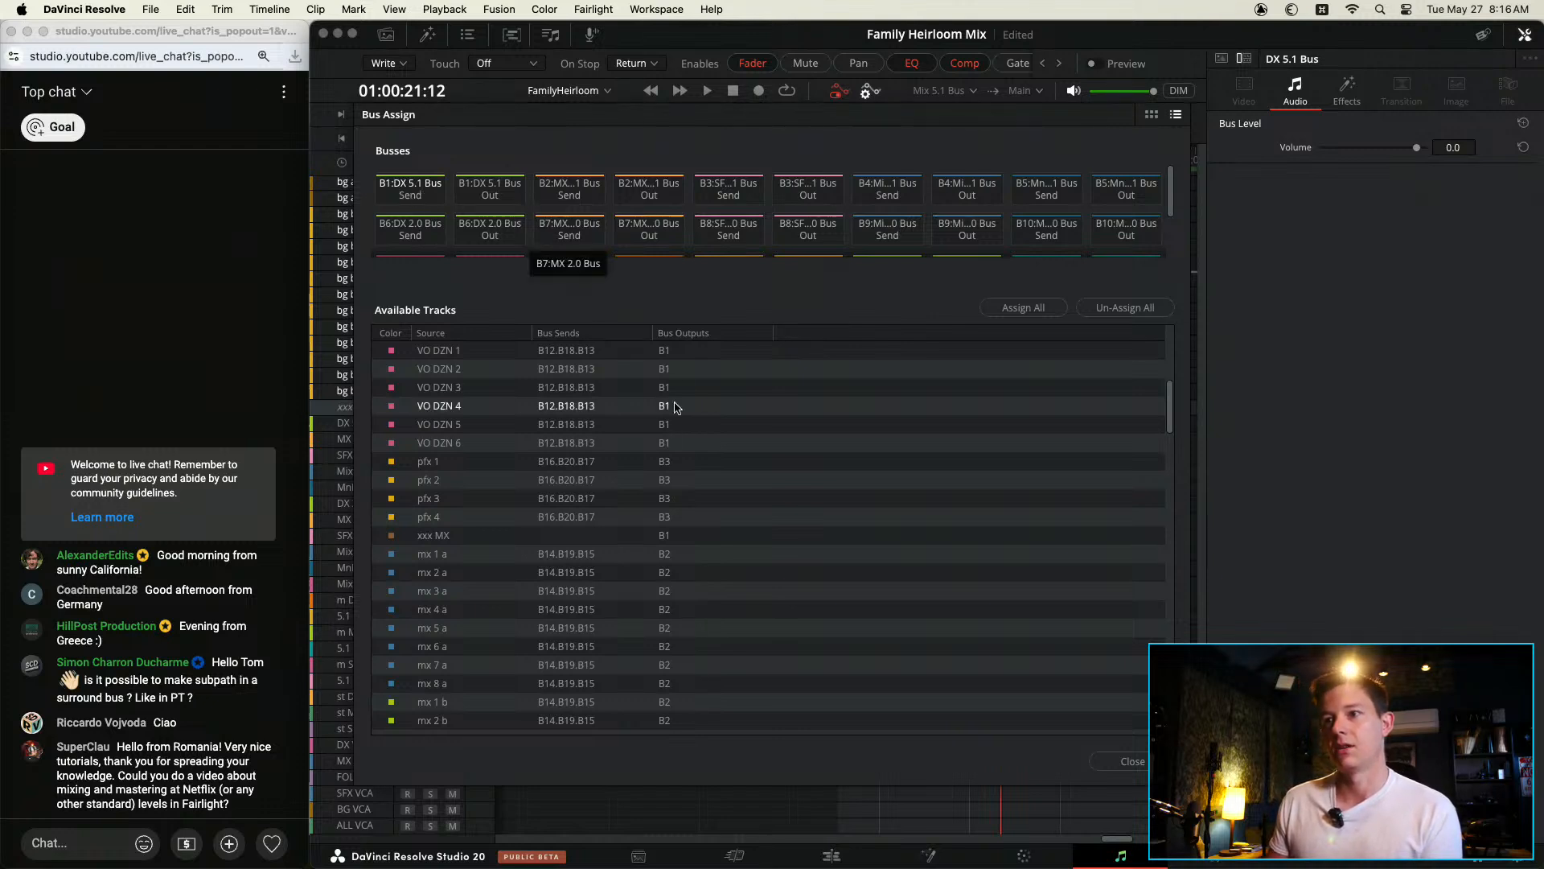
scroll(686, 365, "down", 7)
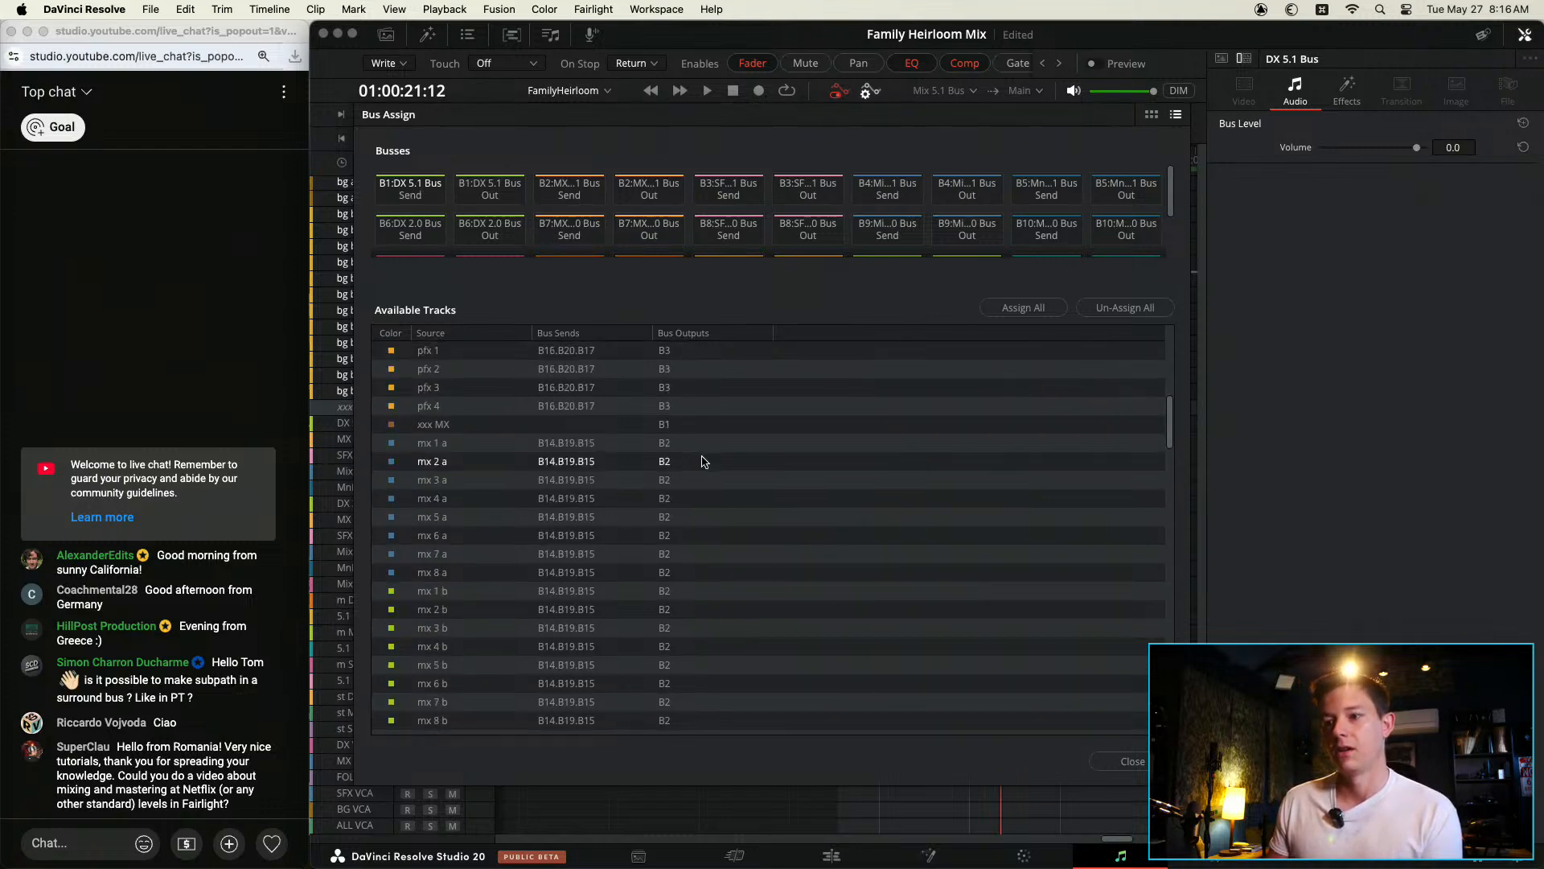
scroll(688, 480, "down", 1)
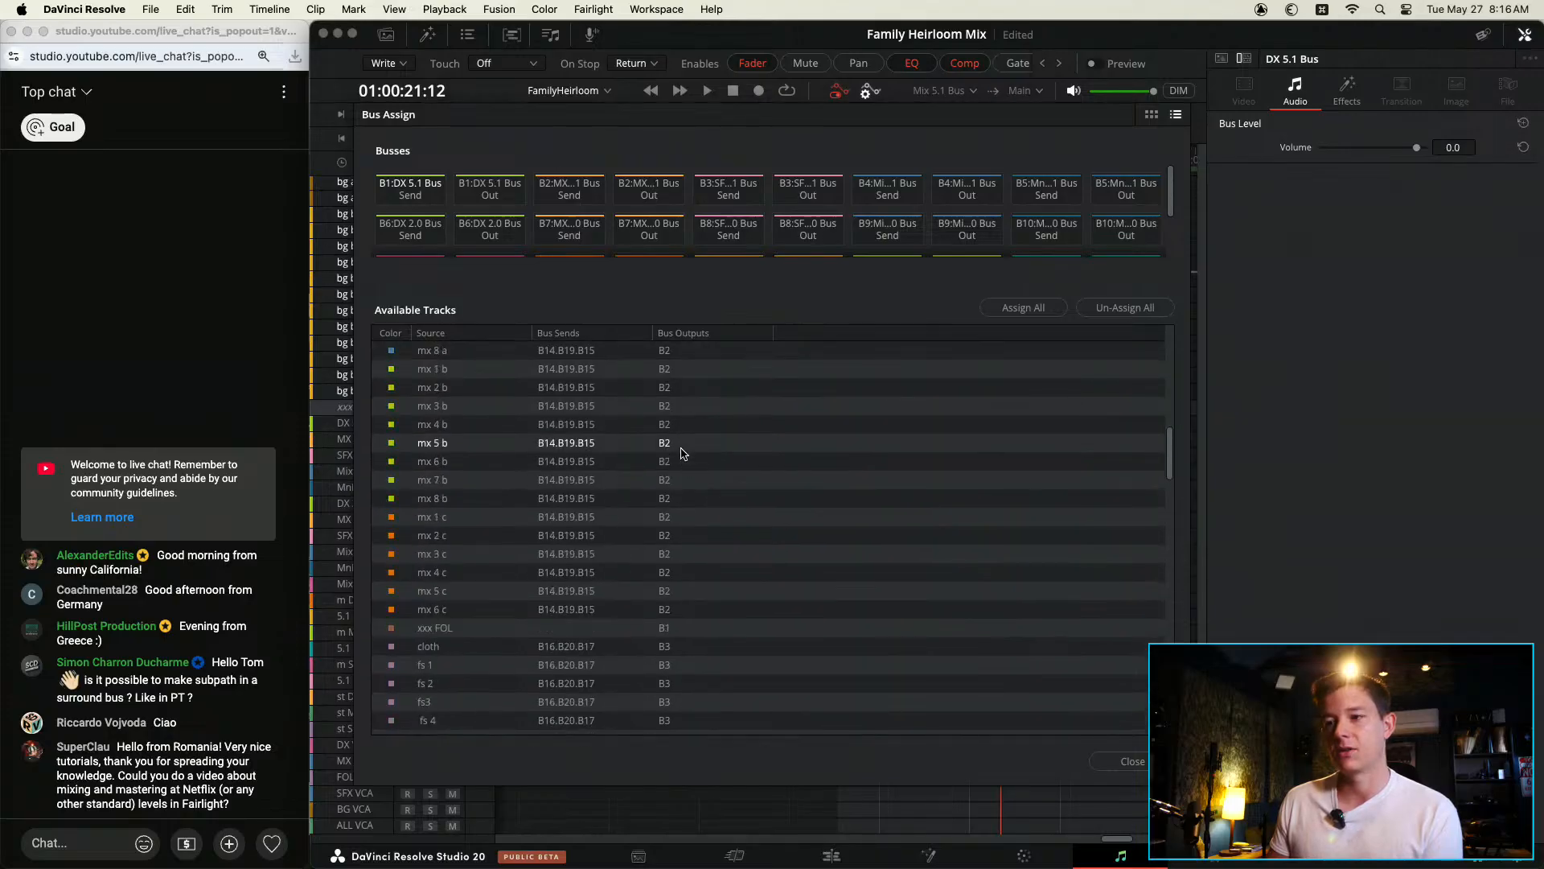
scroll(678, 452, "down", 1)
scroll(667, 492, "down", 15)
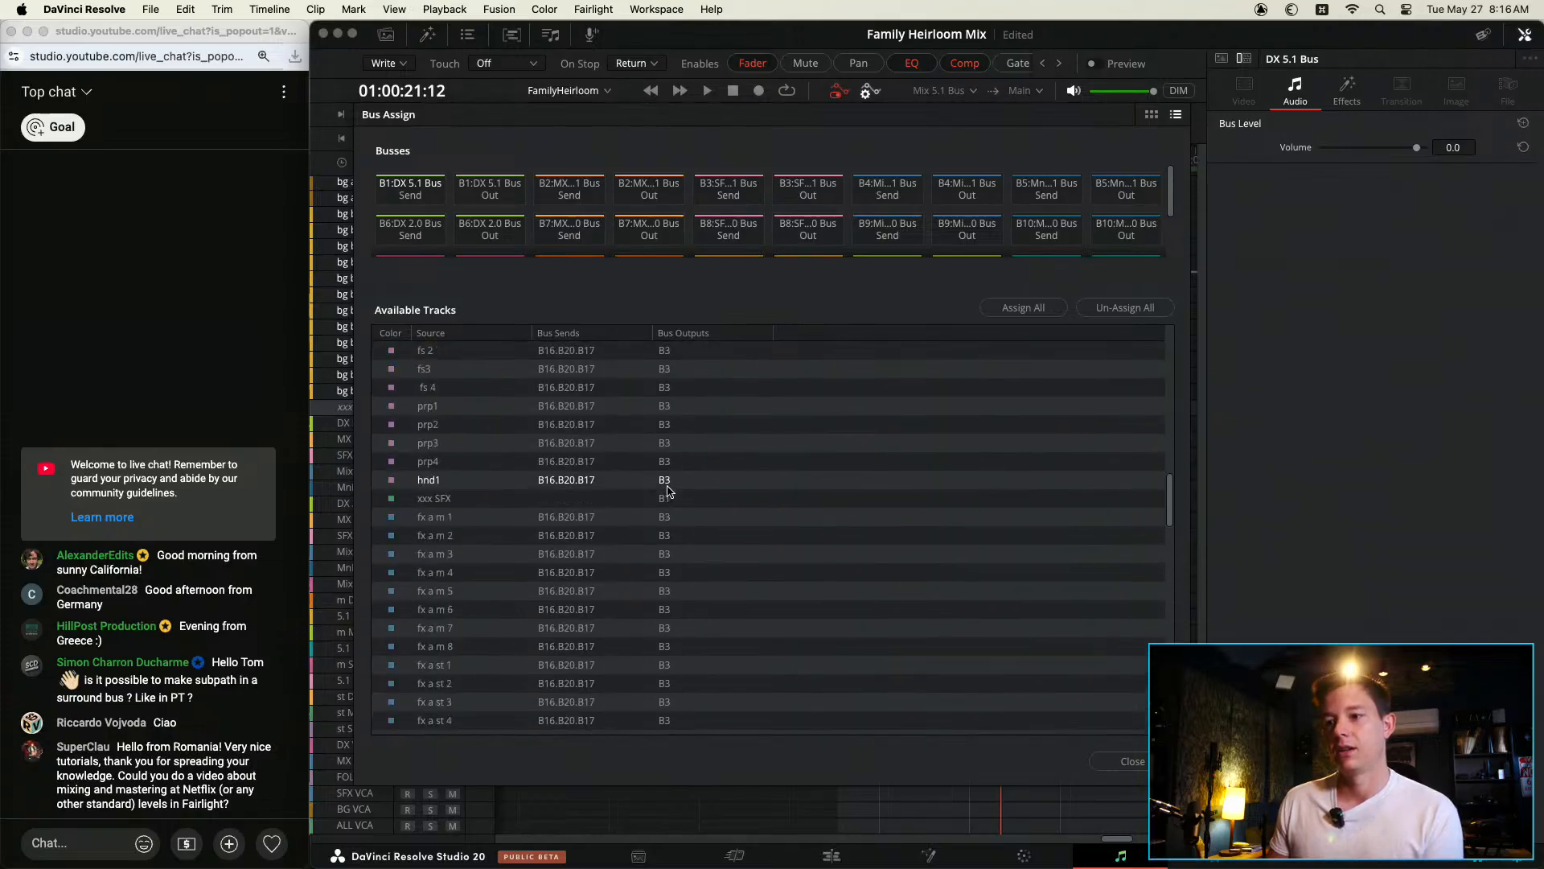
scroll(666, 491, "down", 15)
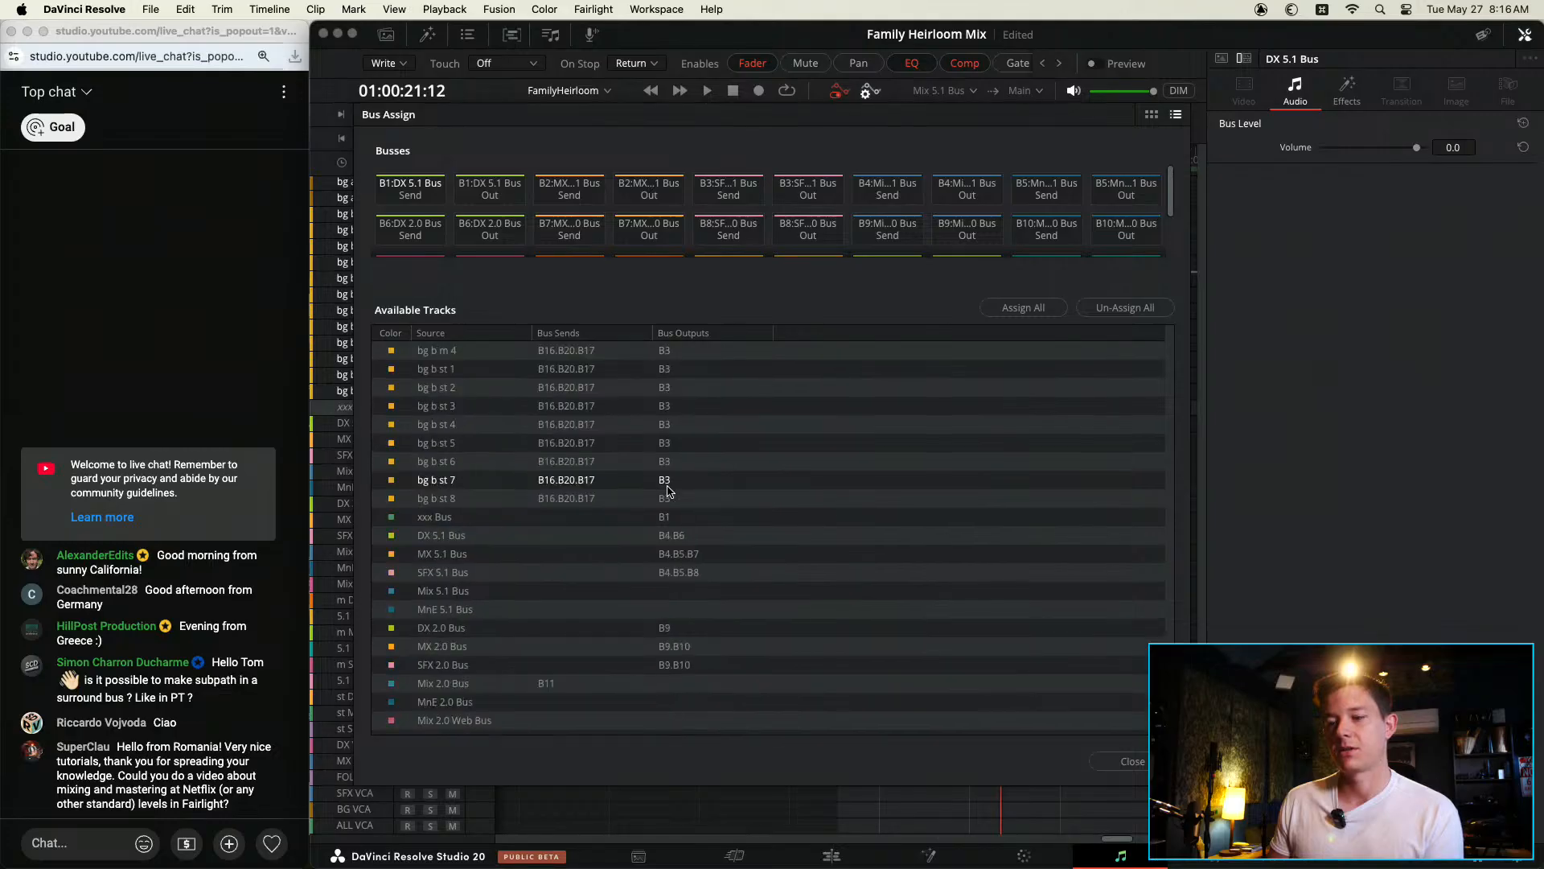
Step: Review the output assignments of the stem, mix and reverb buses in Bus Assign, check the remaining busses and close the settings
scroll(664, 426, "up", 2)
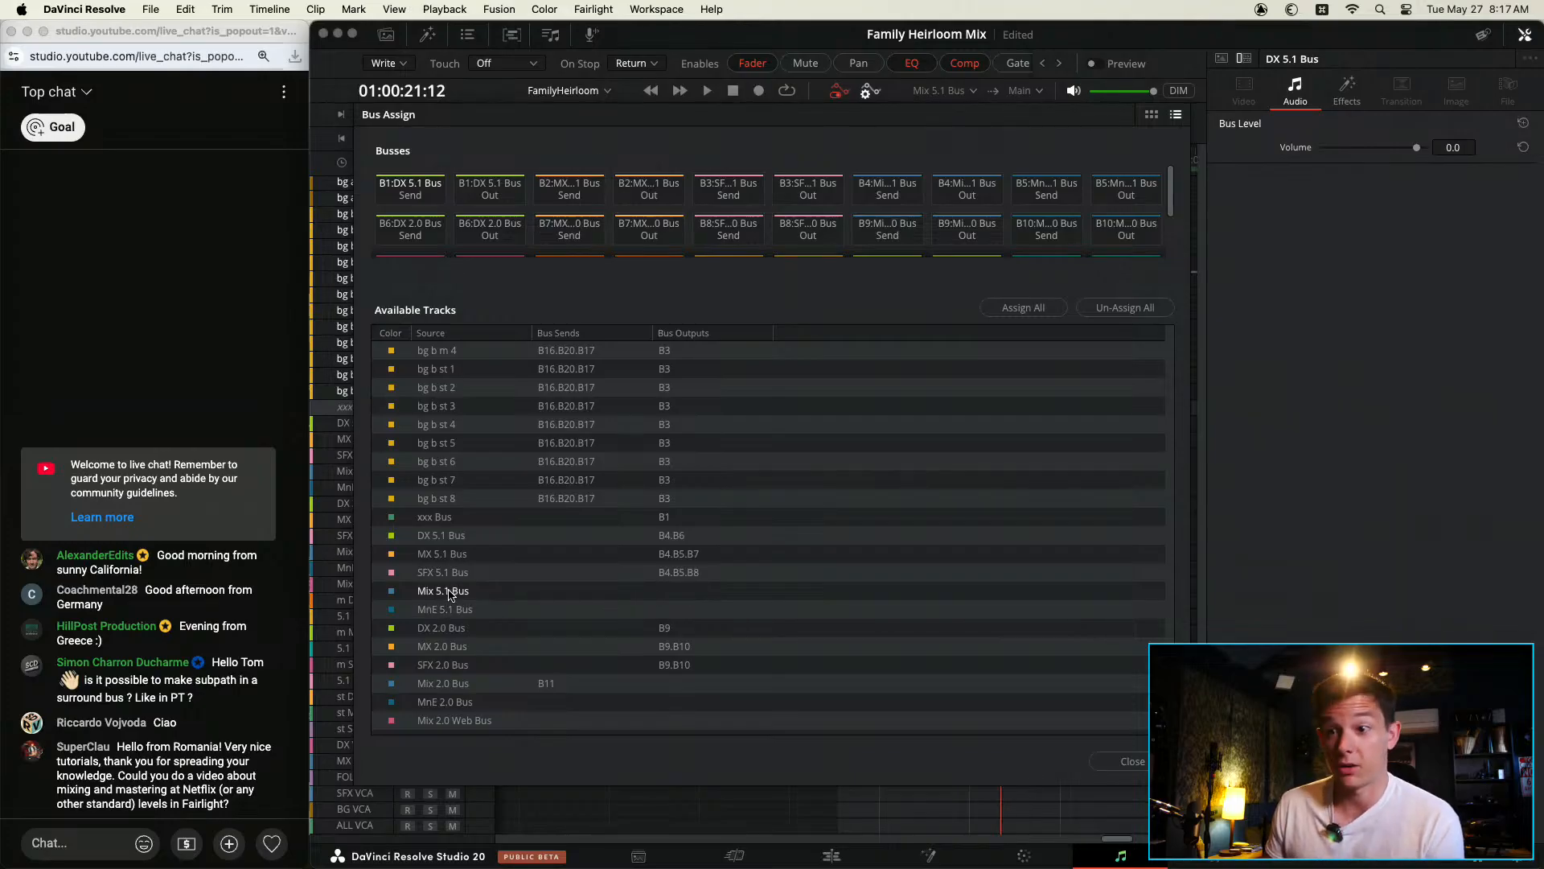
scroll(493, 603, "down", 3)
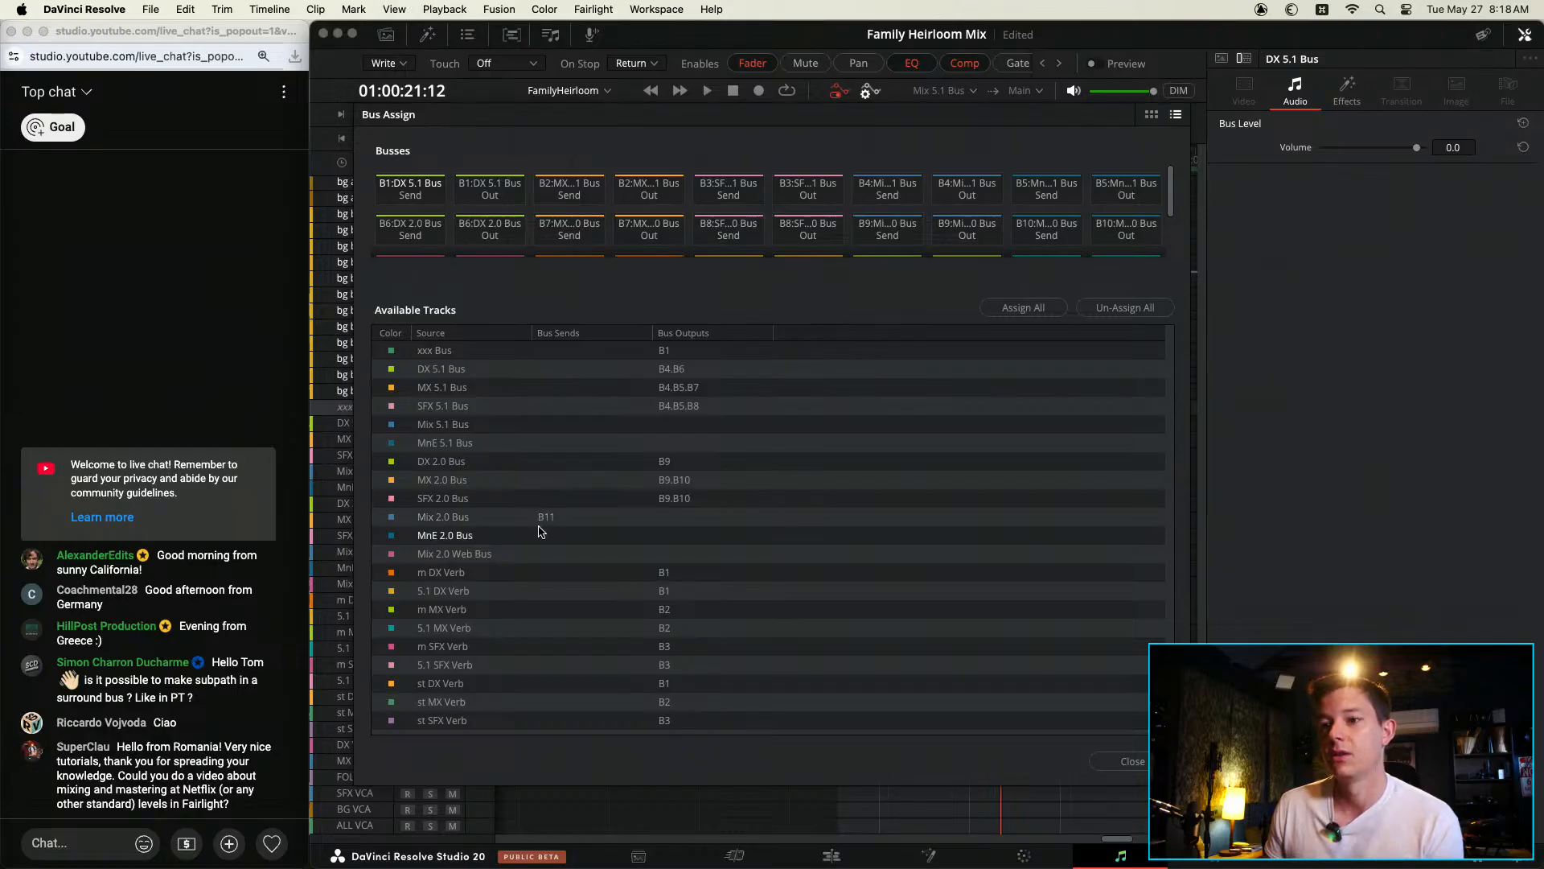
left_click_drag(1171, 204, 1171, 245)
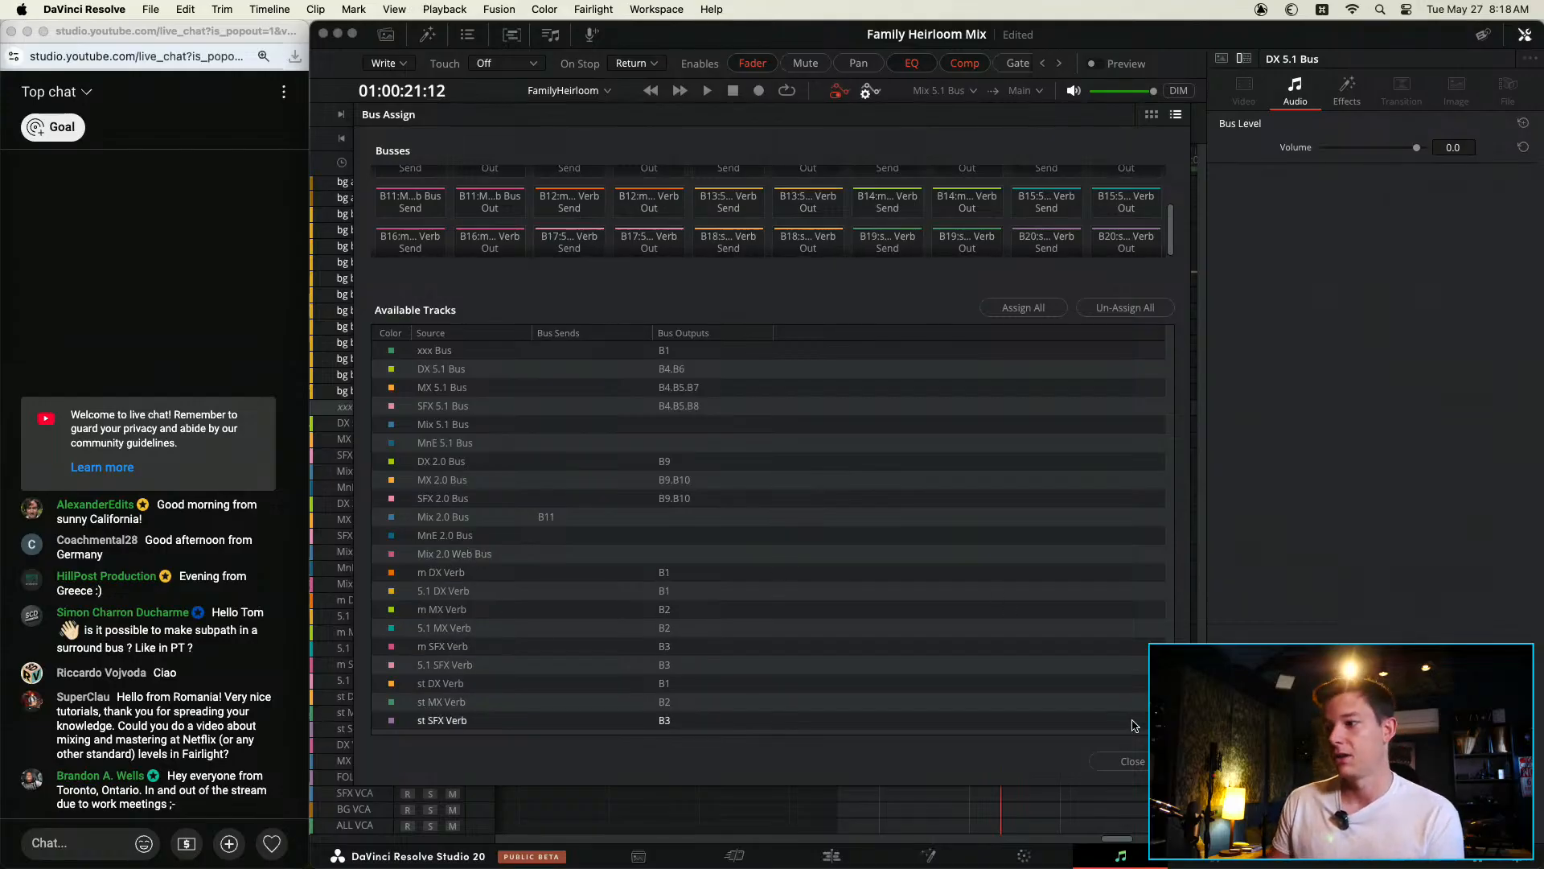
left_click(1134, 761)
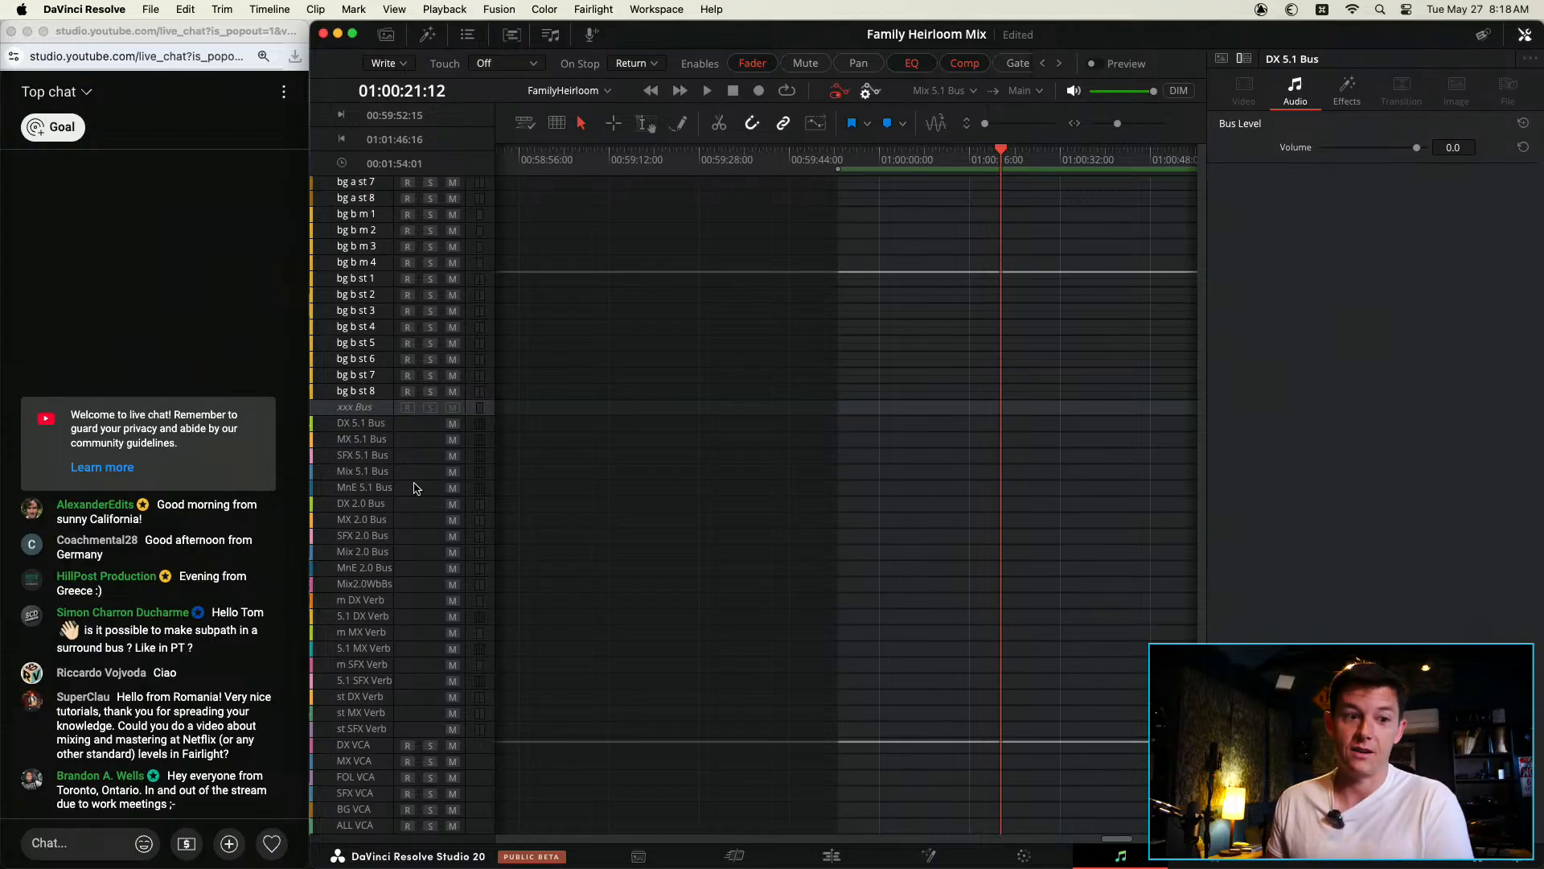
Step: Bring the Mixer window into view in place of the timeline and fit it beside the live chat
left_click_drag(0, 32, 854, 35)
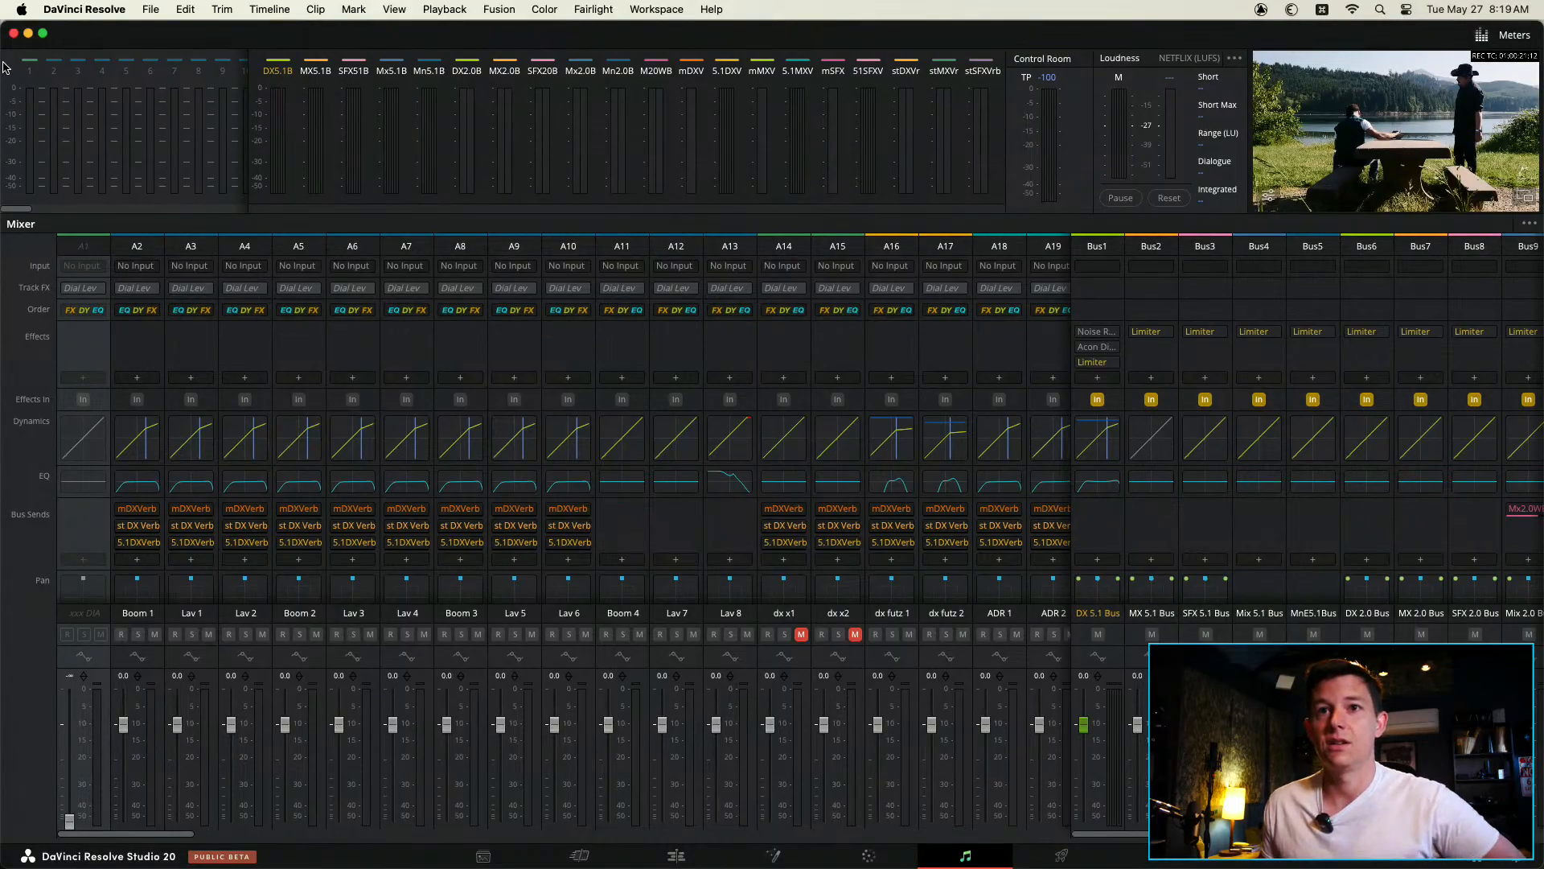
left_click_drag(4, 62, 312, 72)
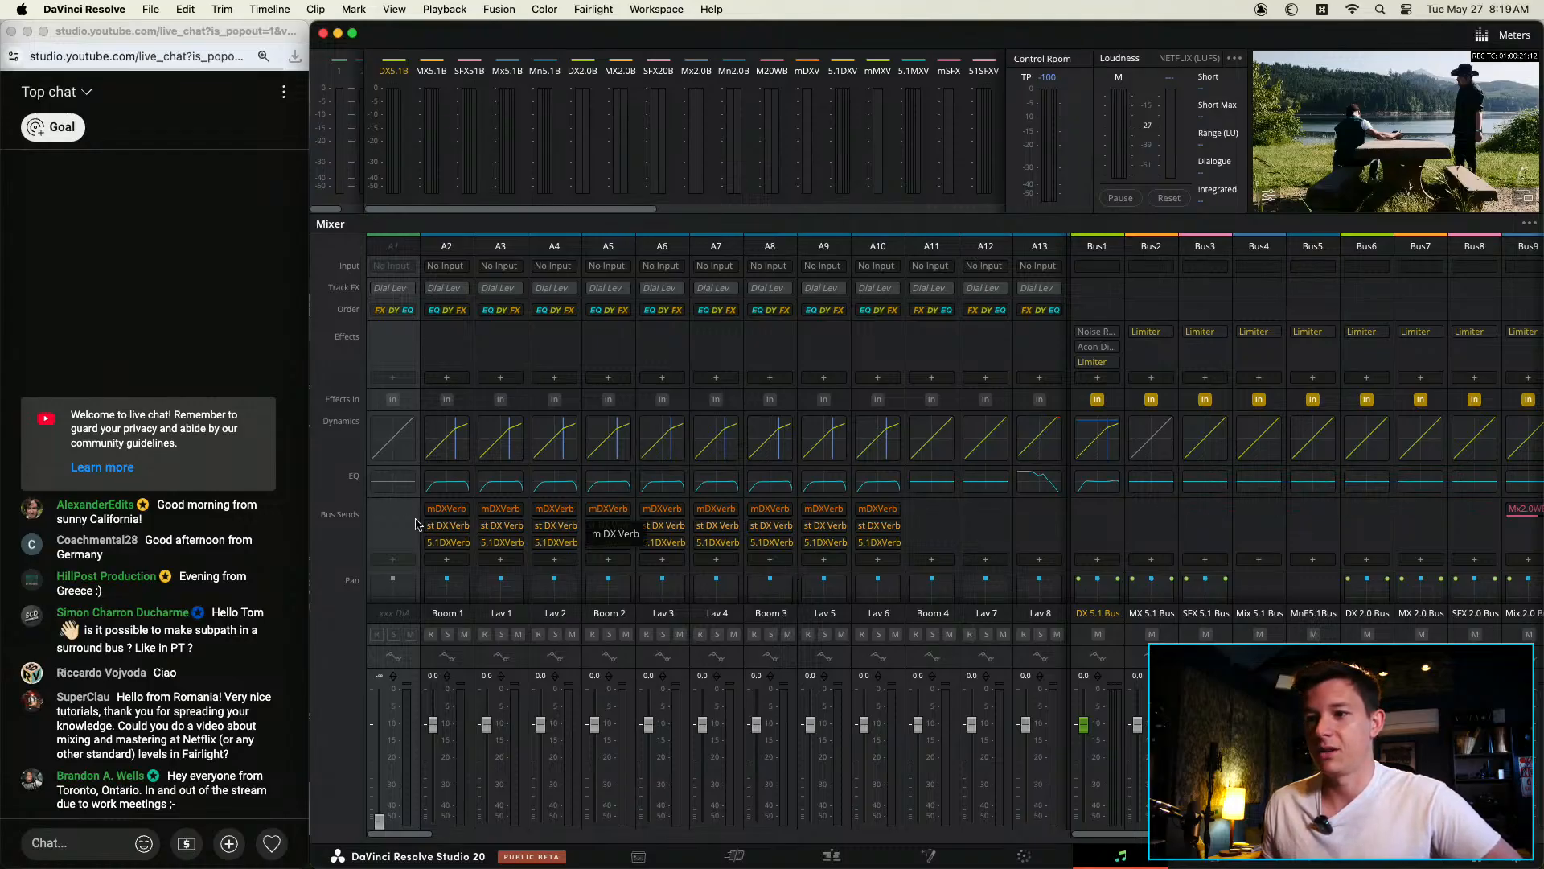
left_click(593, 9)
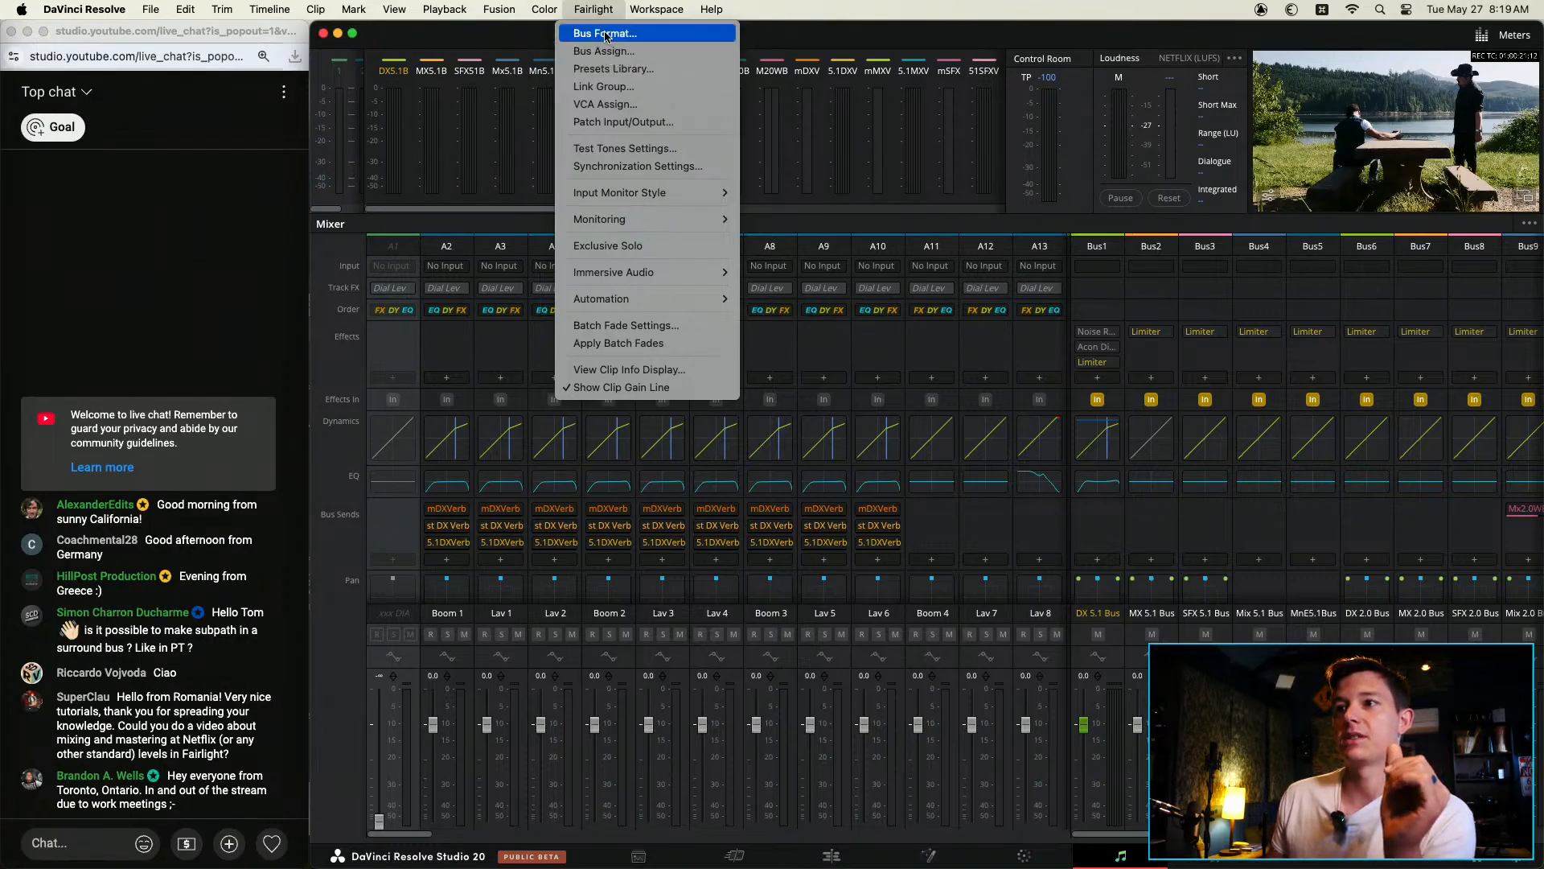
left_click(1031, 27)
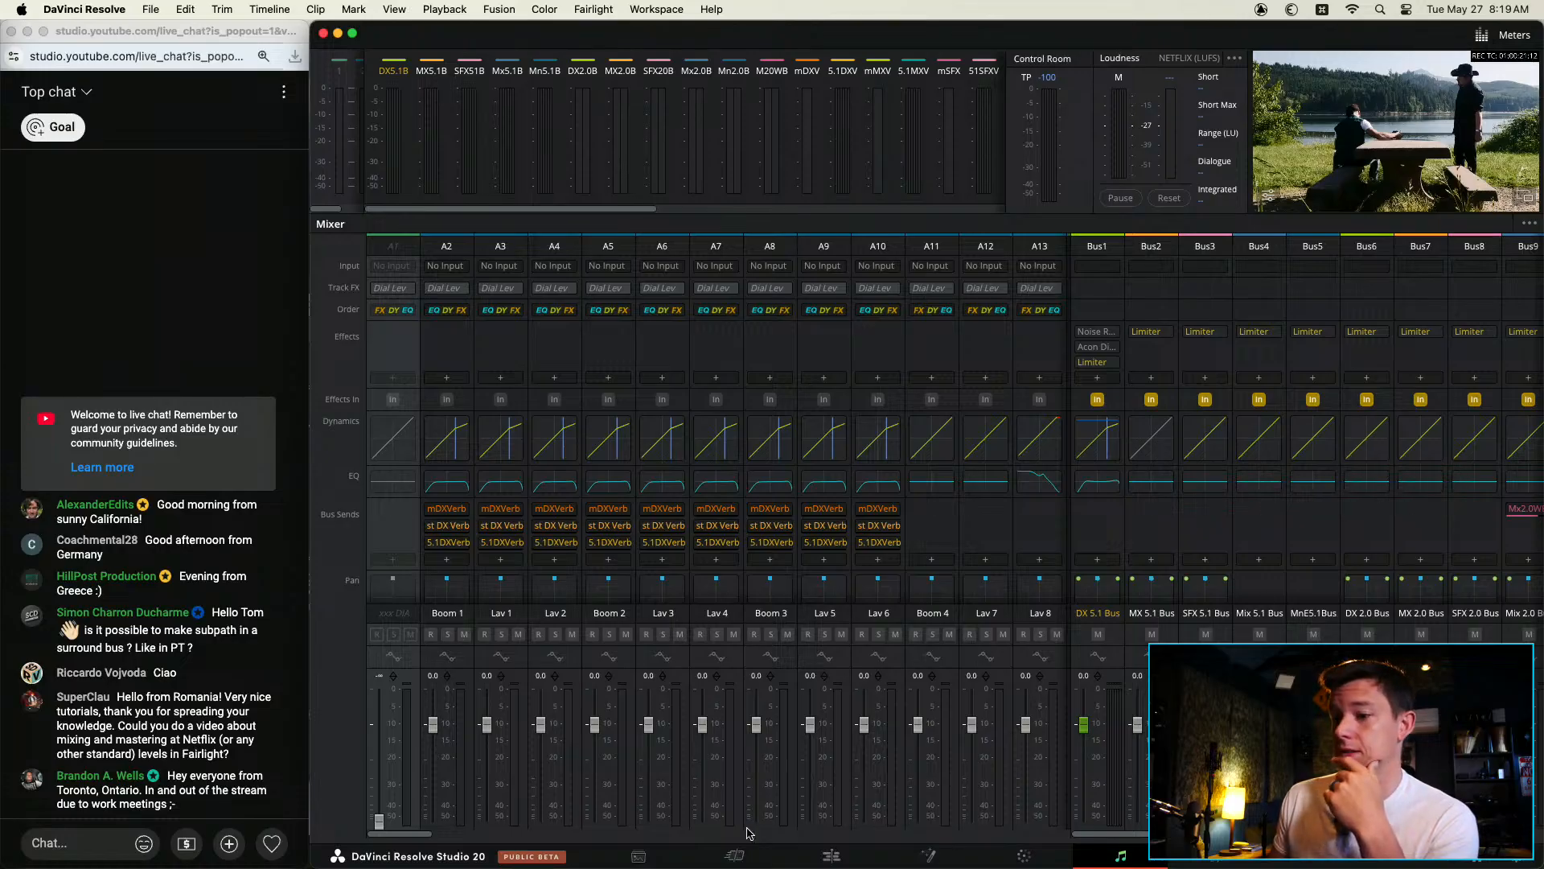
Step: Open the Bus Sends of the Lav 1 track to view its m, st and 5.1 DX Verb sends, and close them
left_click_drag(400, 838, 364, 831)
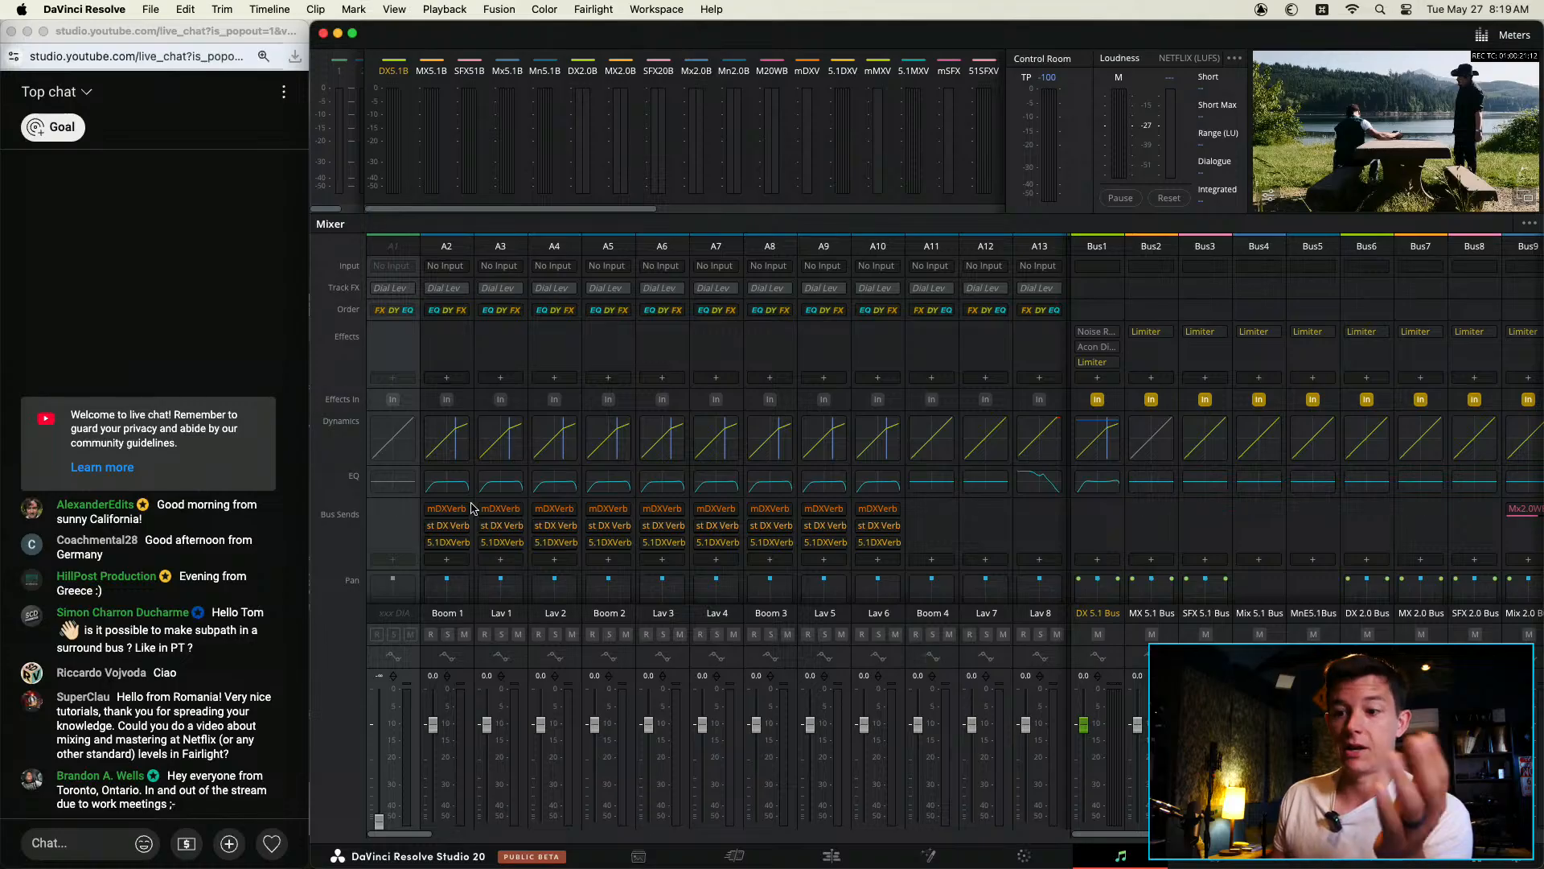
left_click(503, 509)
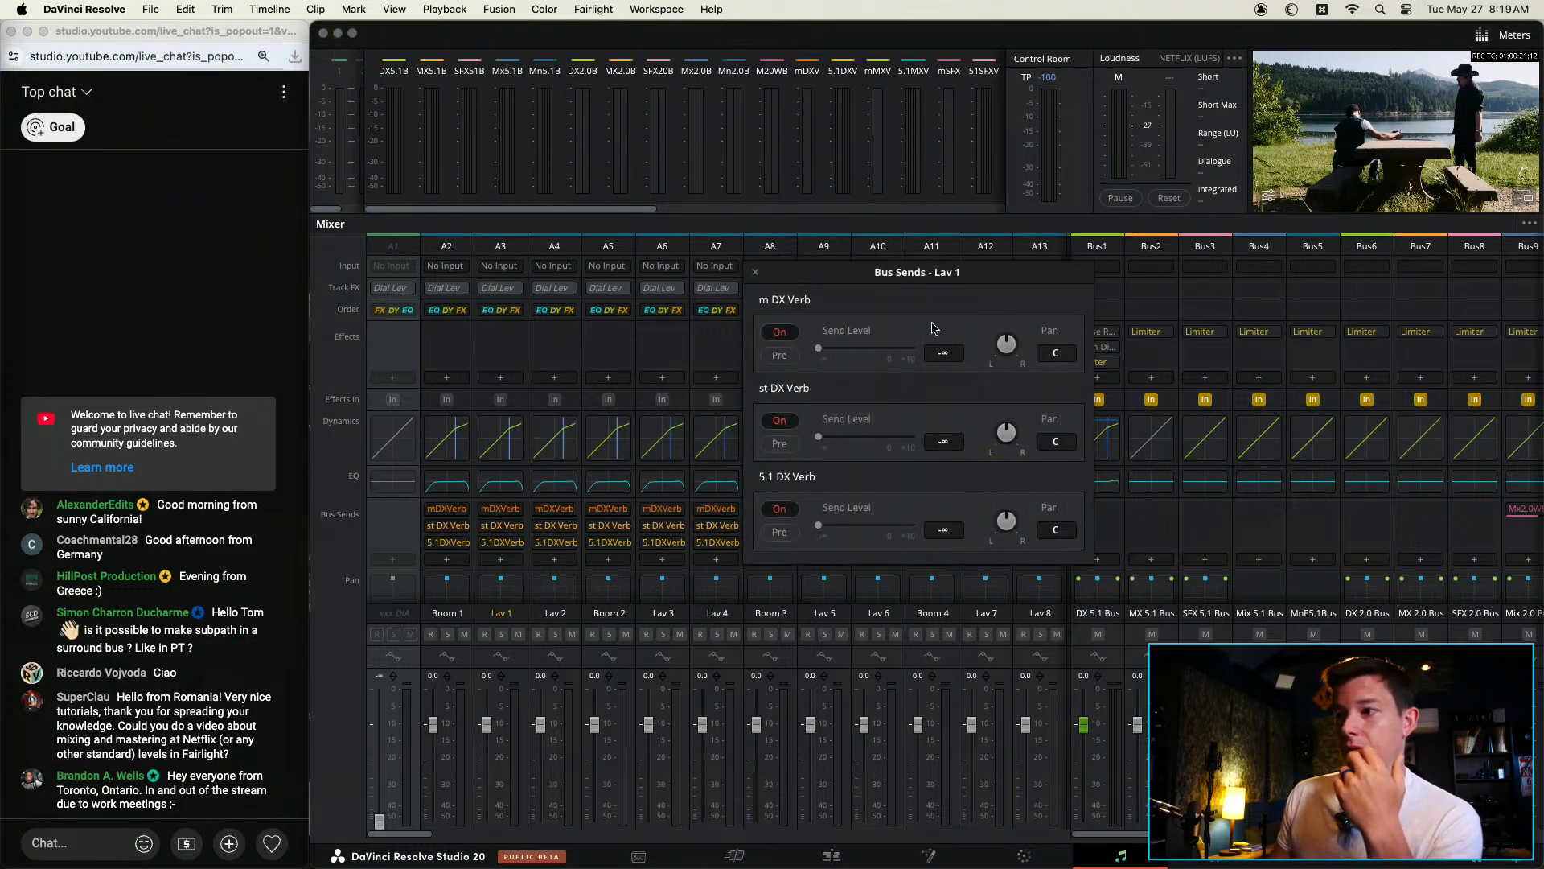
left_click(755, 272)
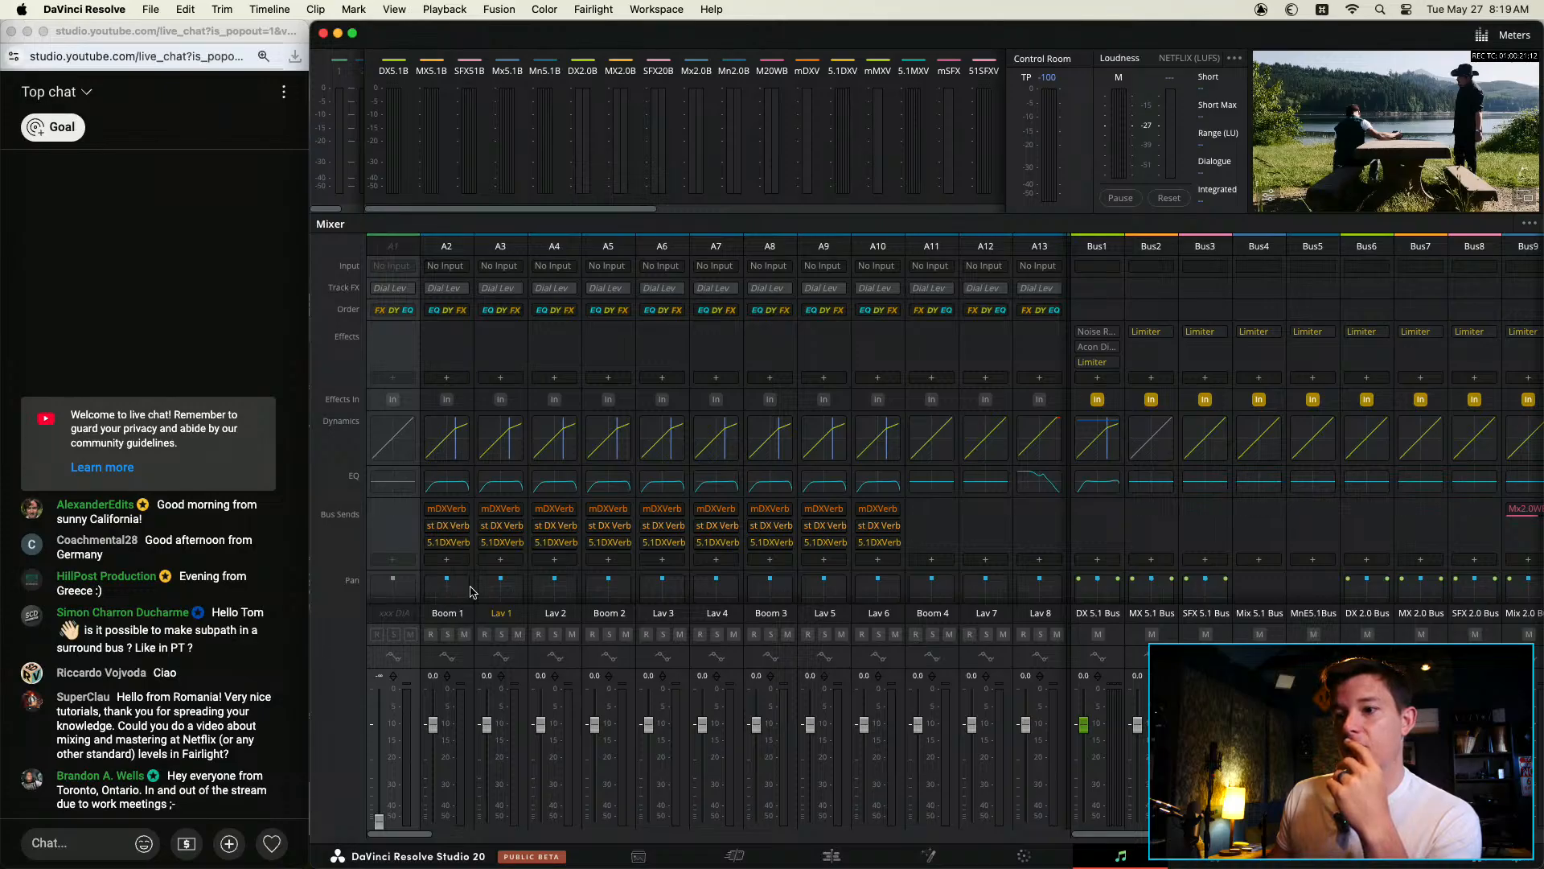
Step: Show the Bus Outputs of the mixer channels and view the bus choices for an additional output on Boom 1
scroll(1018, 540, "down", 3)
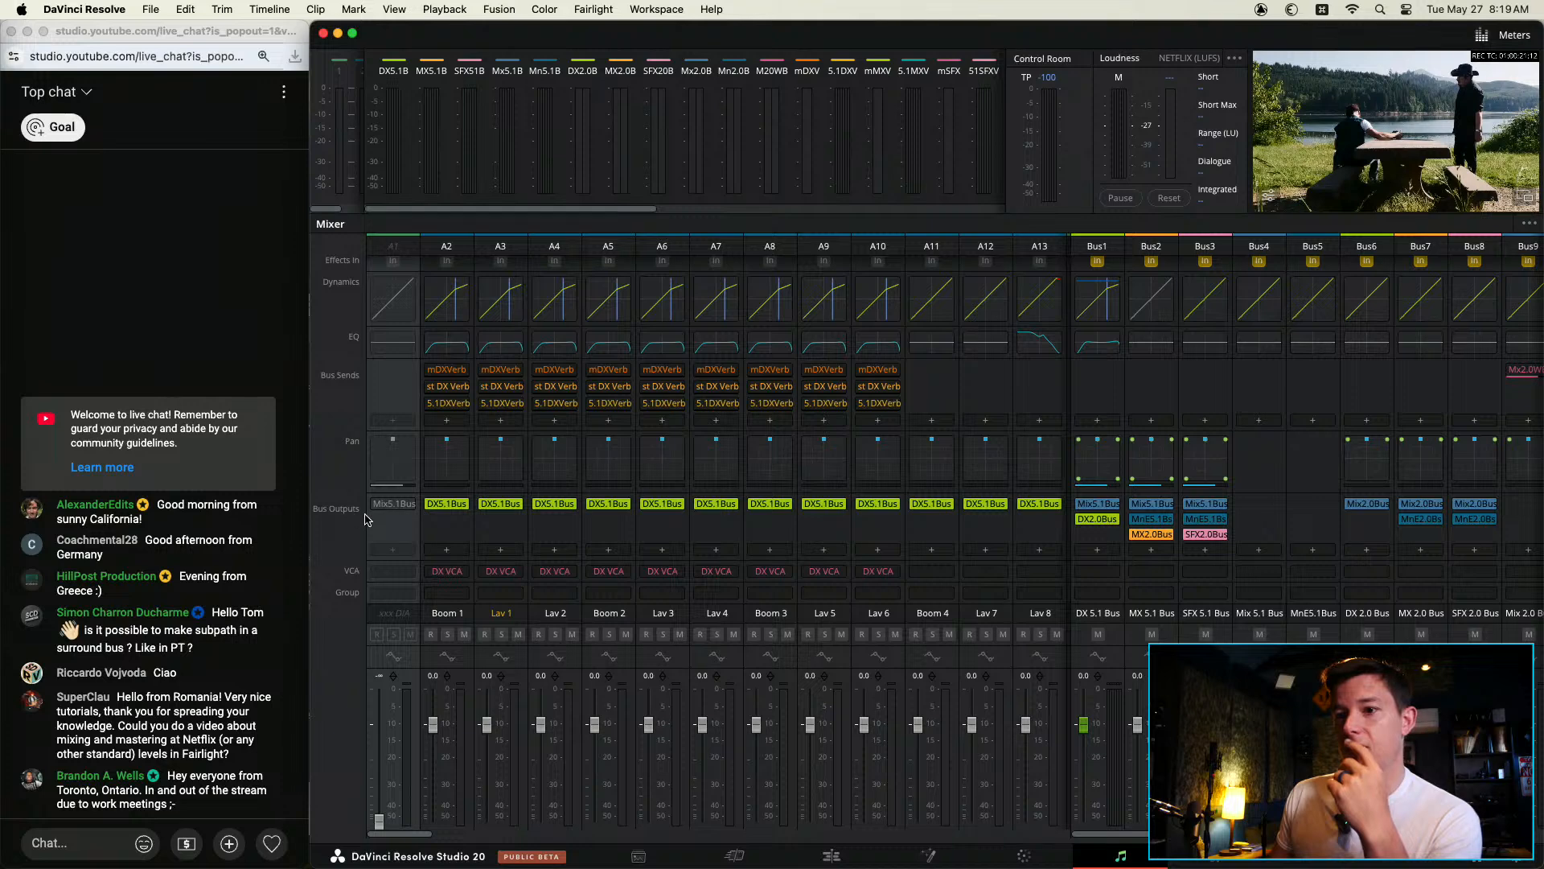
left_click(446, 551)
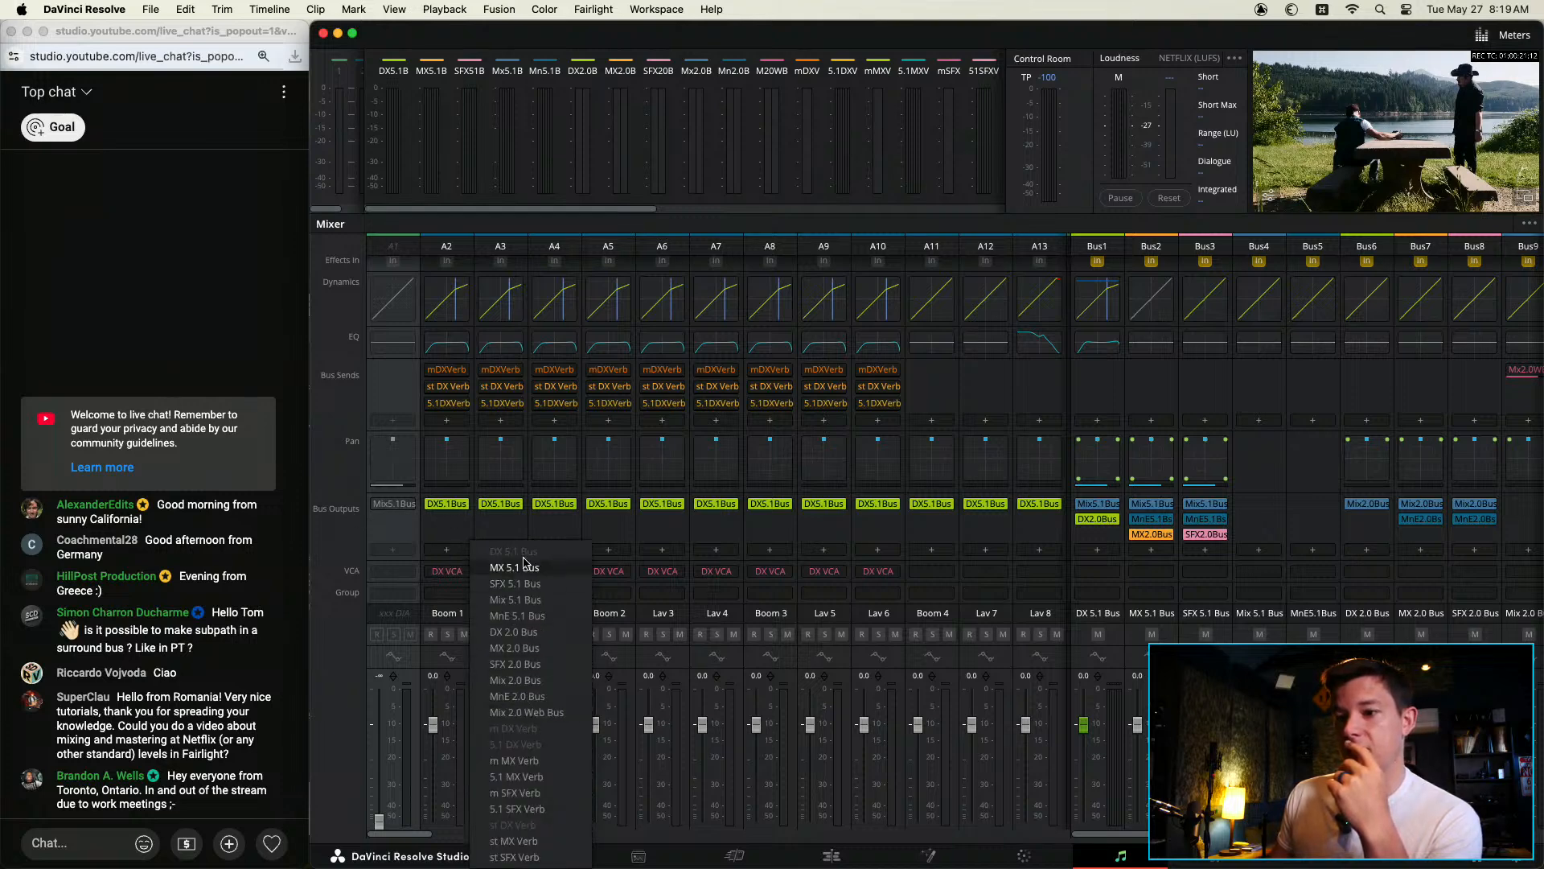
left_click(473, 523)
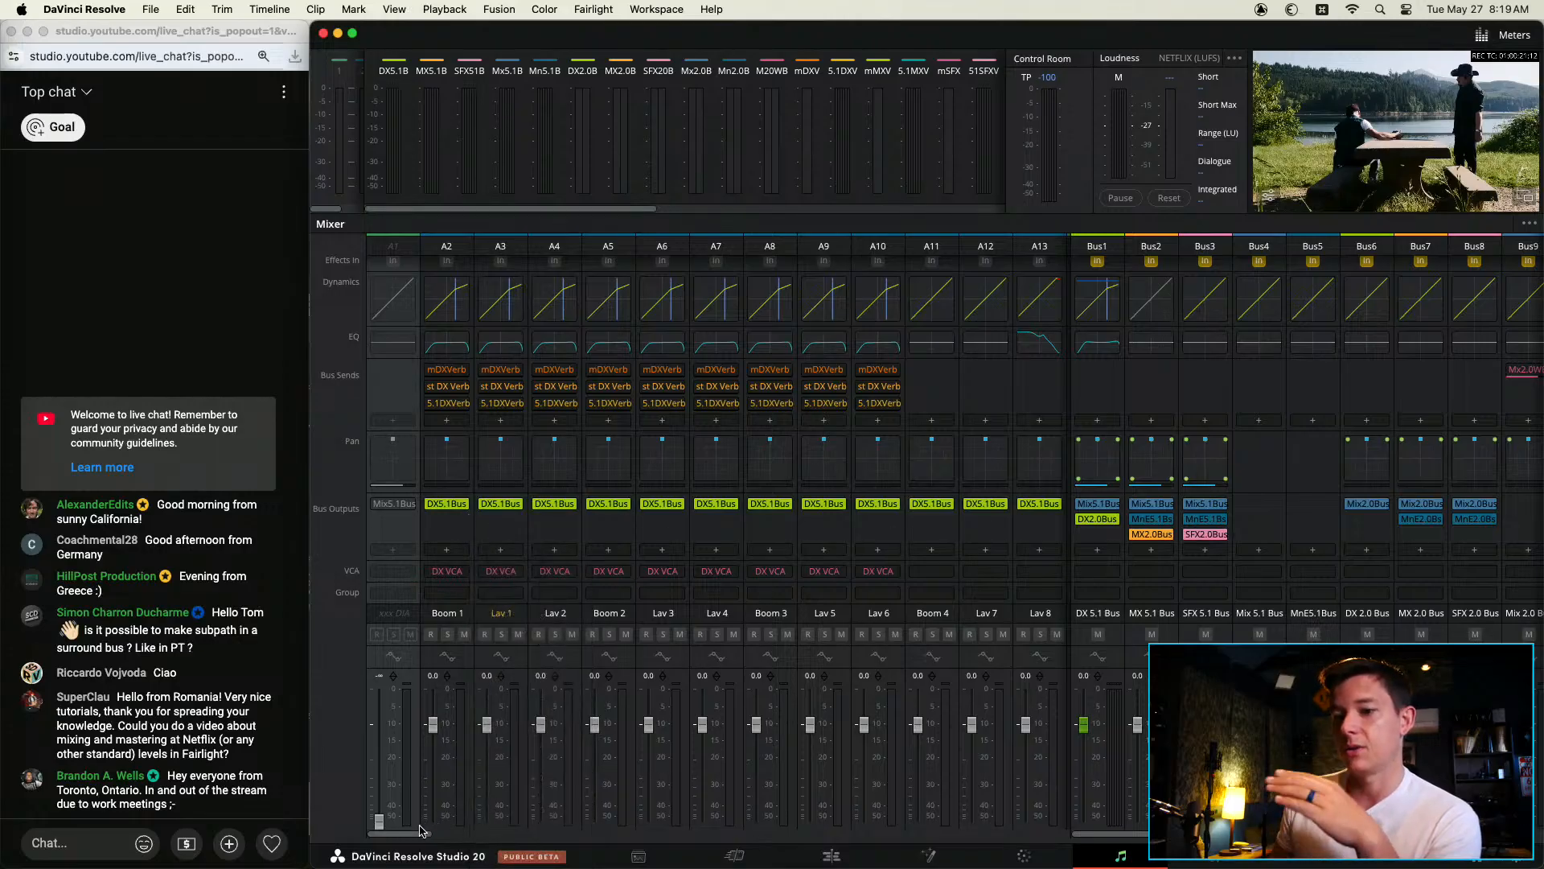
Step: Examine the bus outputs of the music tracks and of the DX, MX and SFX buses across the mixer
left_click_drag(418, 835, 574, 852)
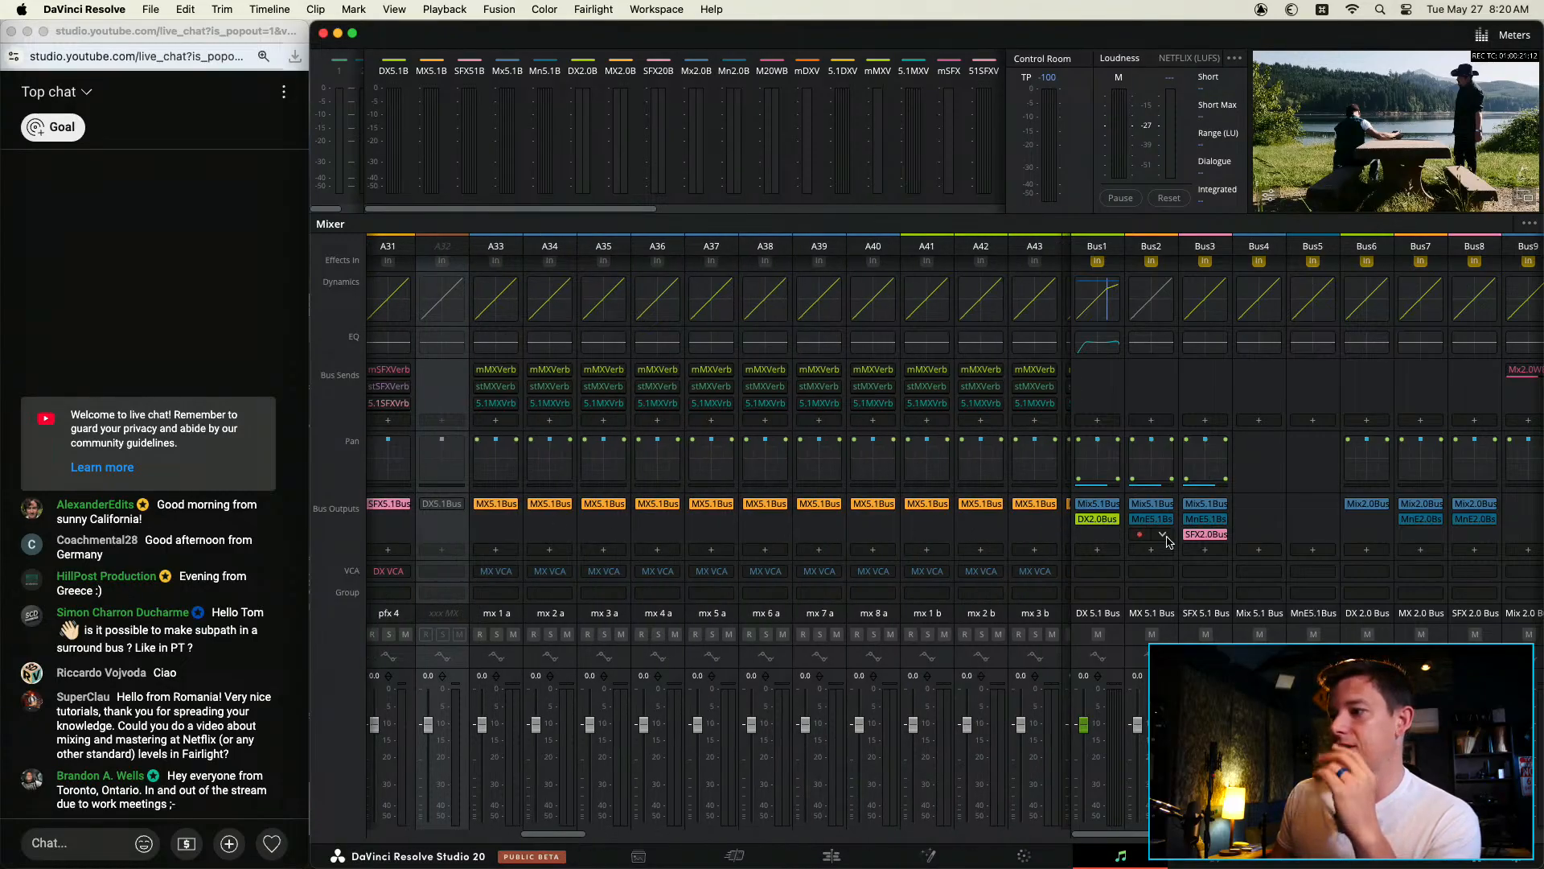
left_click(592, 8)
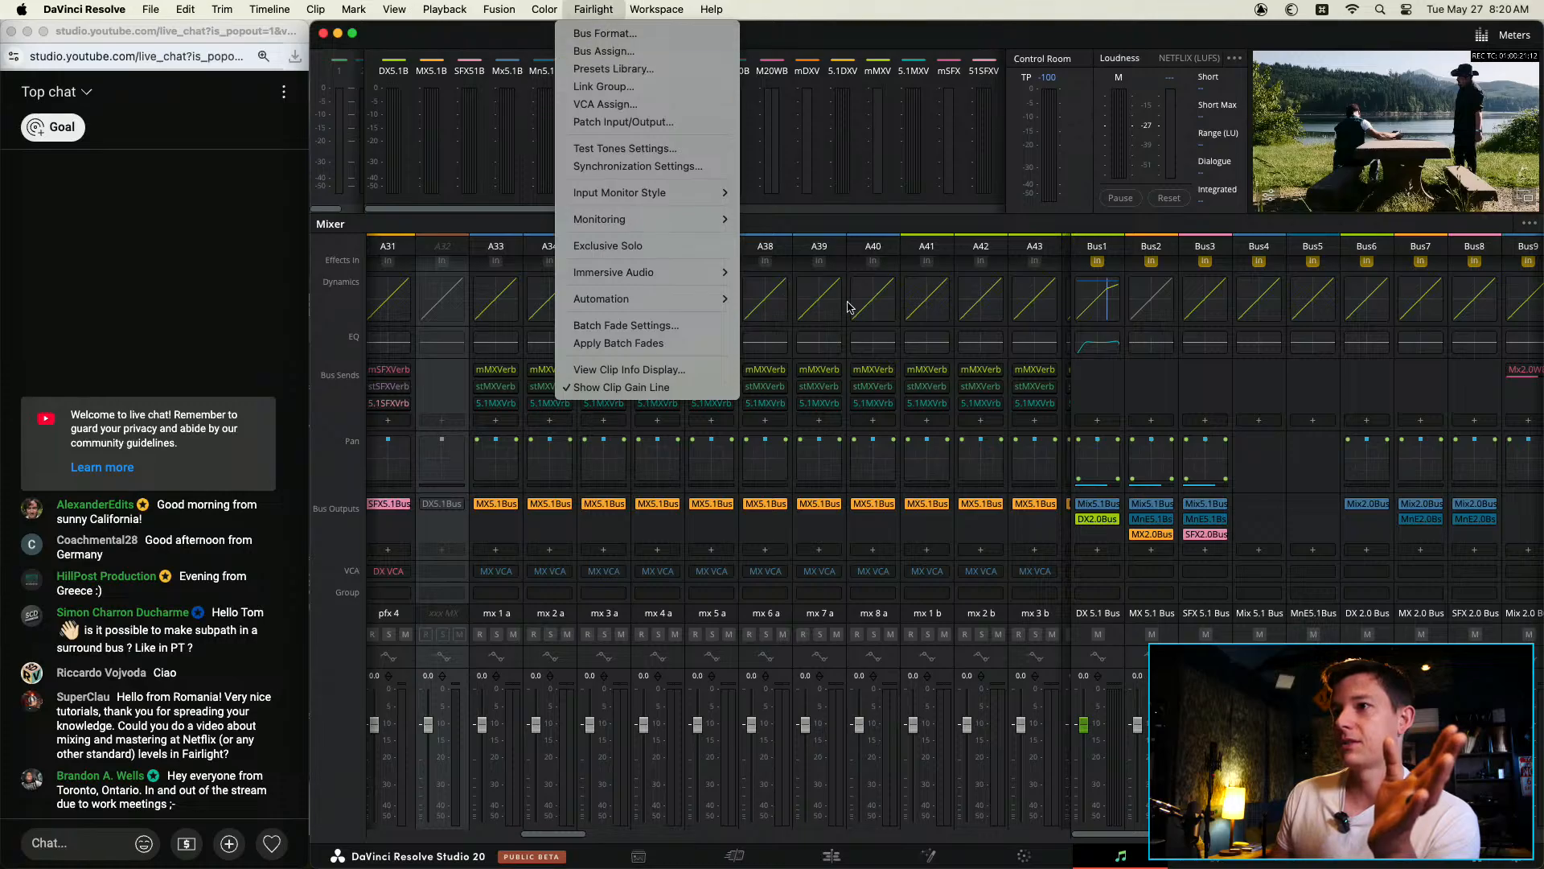
left_click(1265, 523)
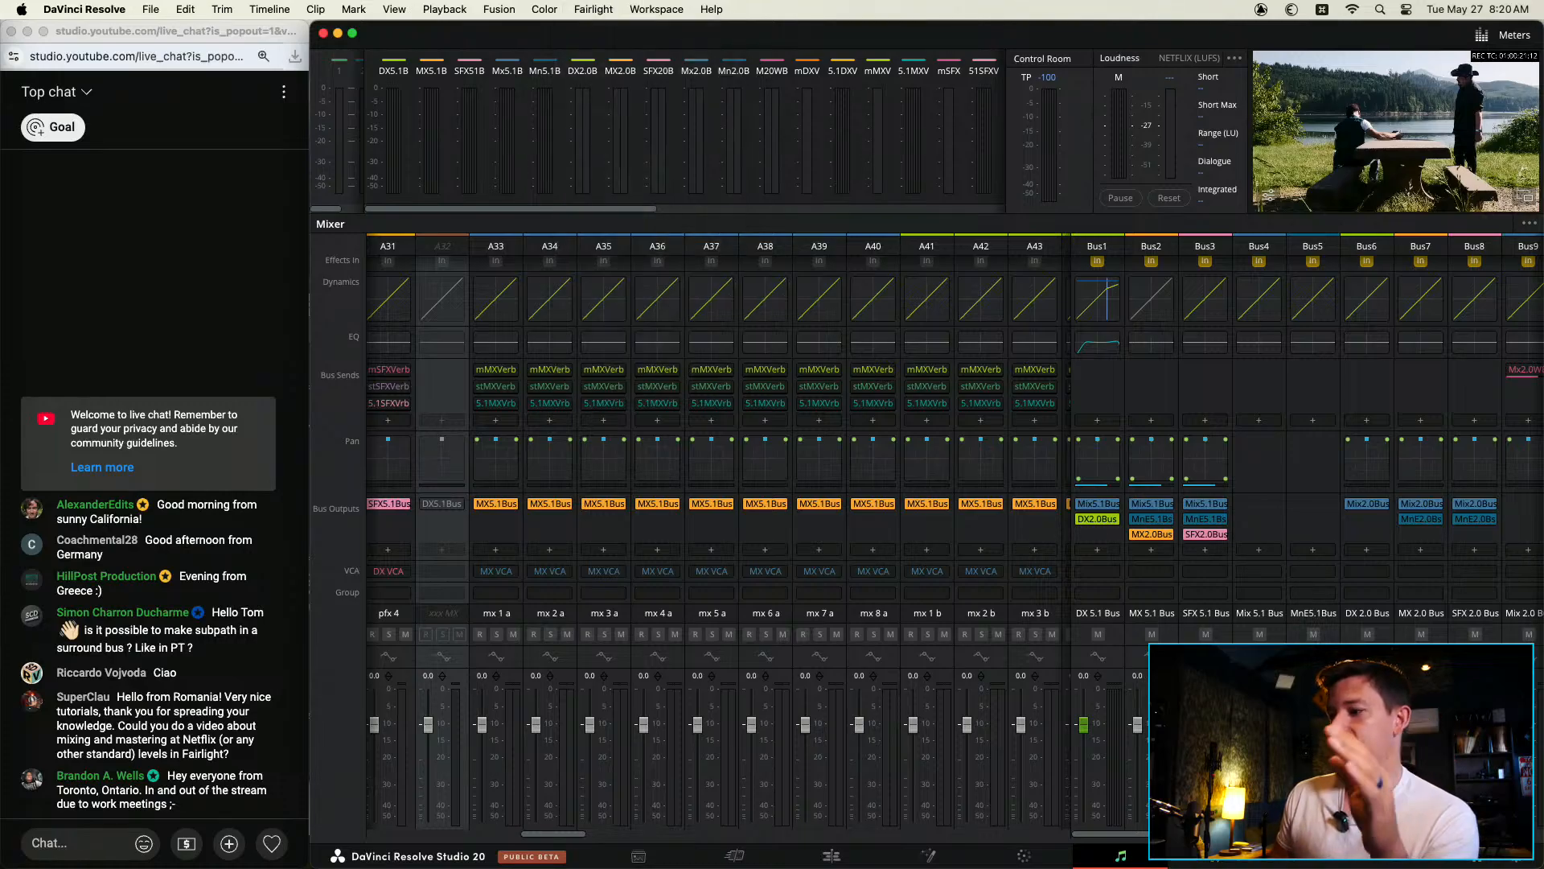
scroll(1265, 522, "right", 15)
scroll(1265, 523, "left", 15)
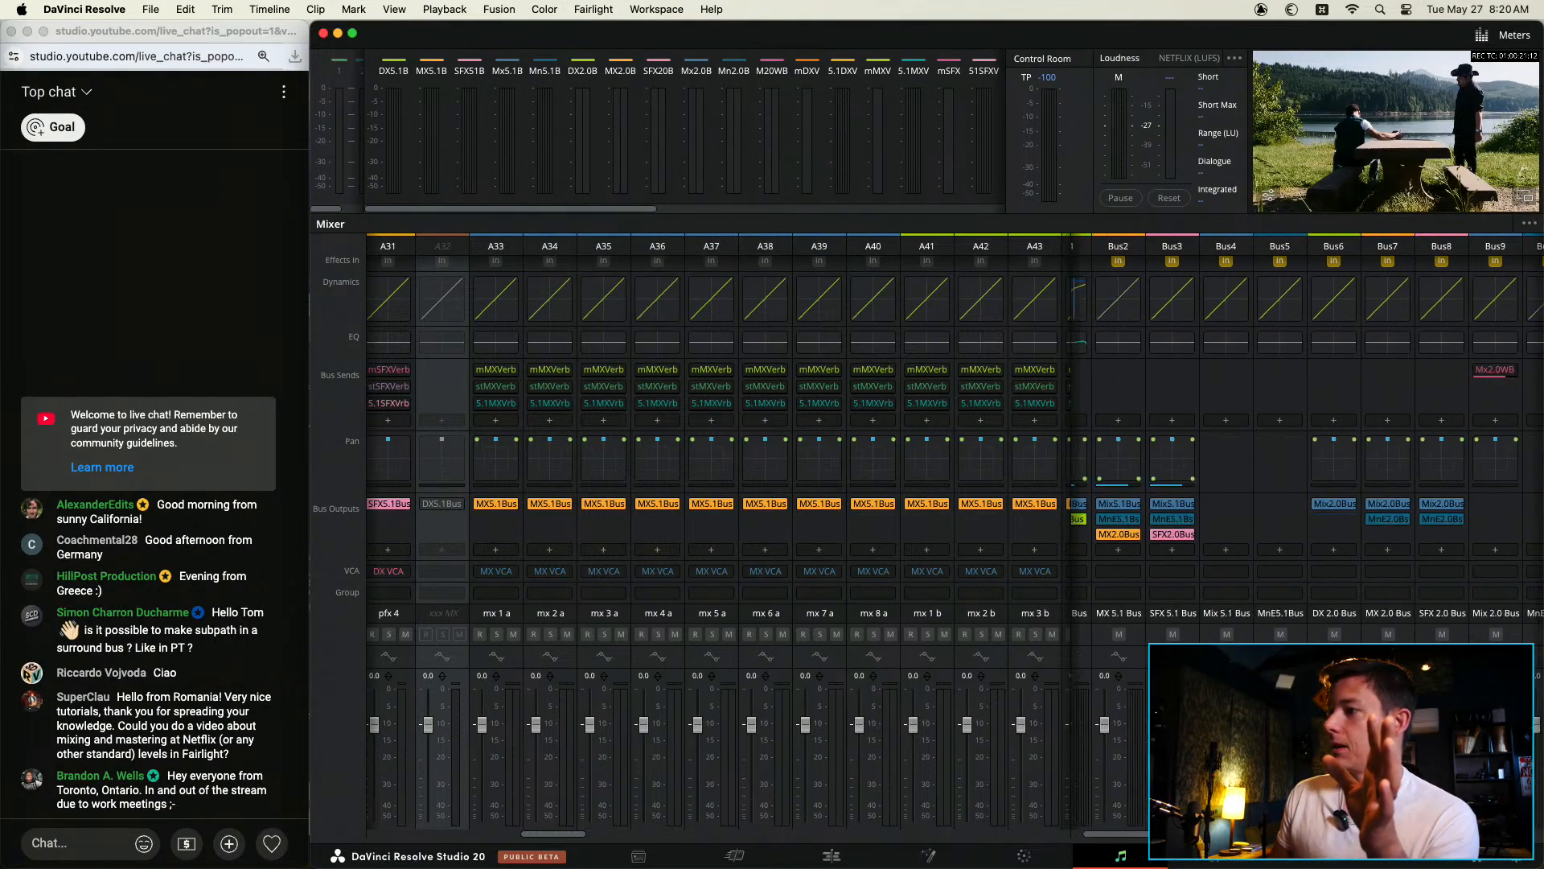
scroll(1265, 522, "left", 3)
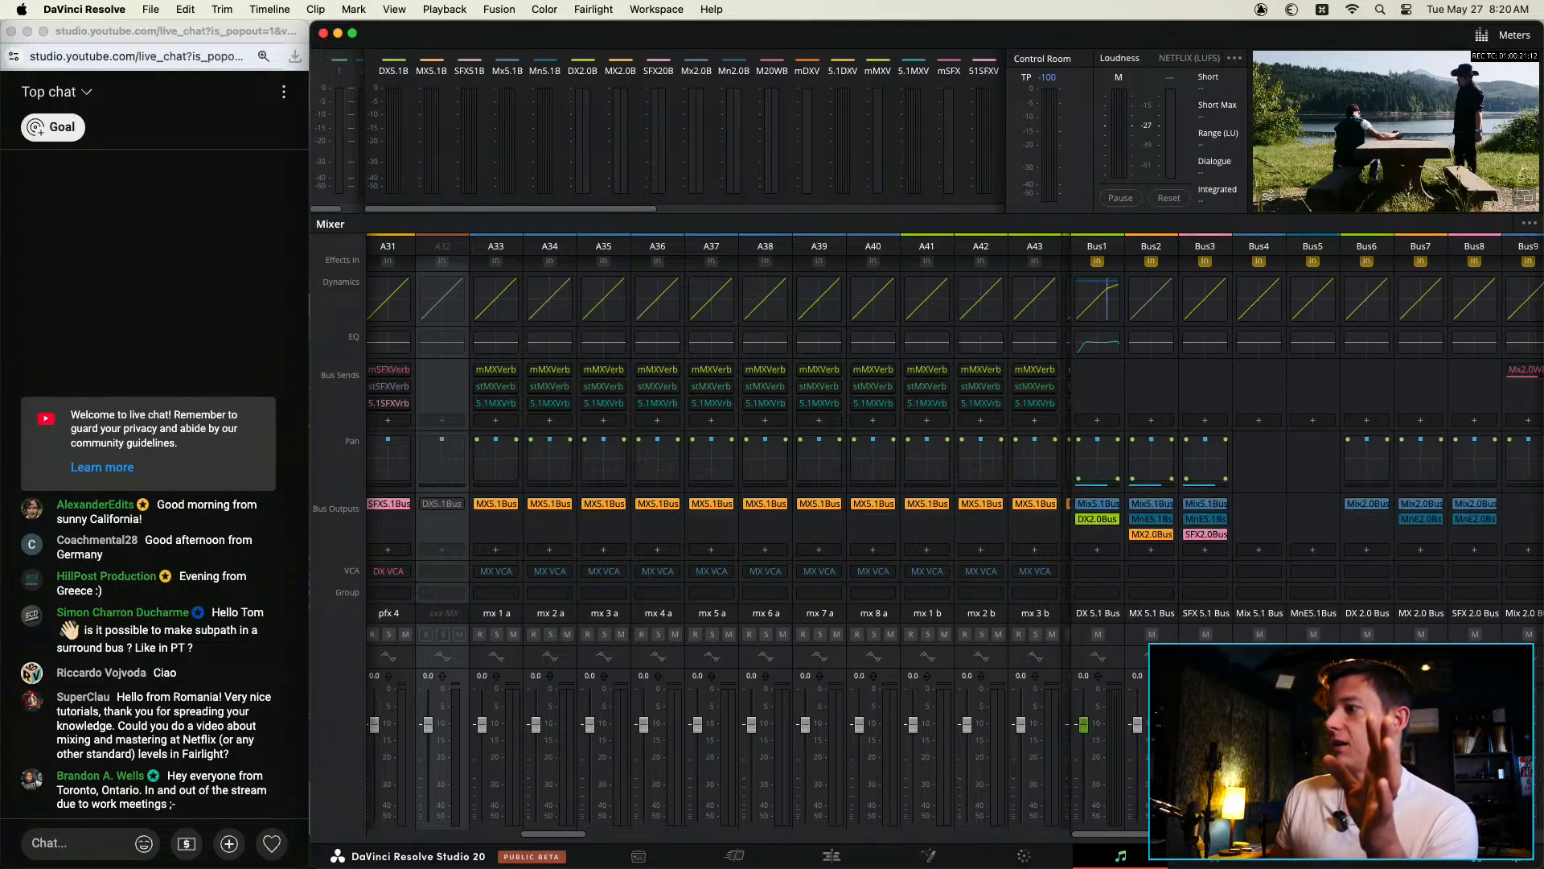
mouse_move(1159, 834)
left_mouse_down()
mouse_move(1432, 834)
mouse_move(1134, 824)
left_mouse_up()
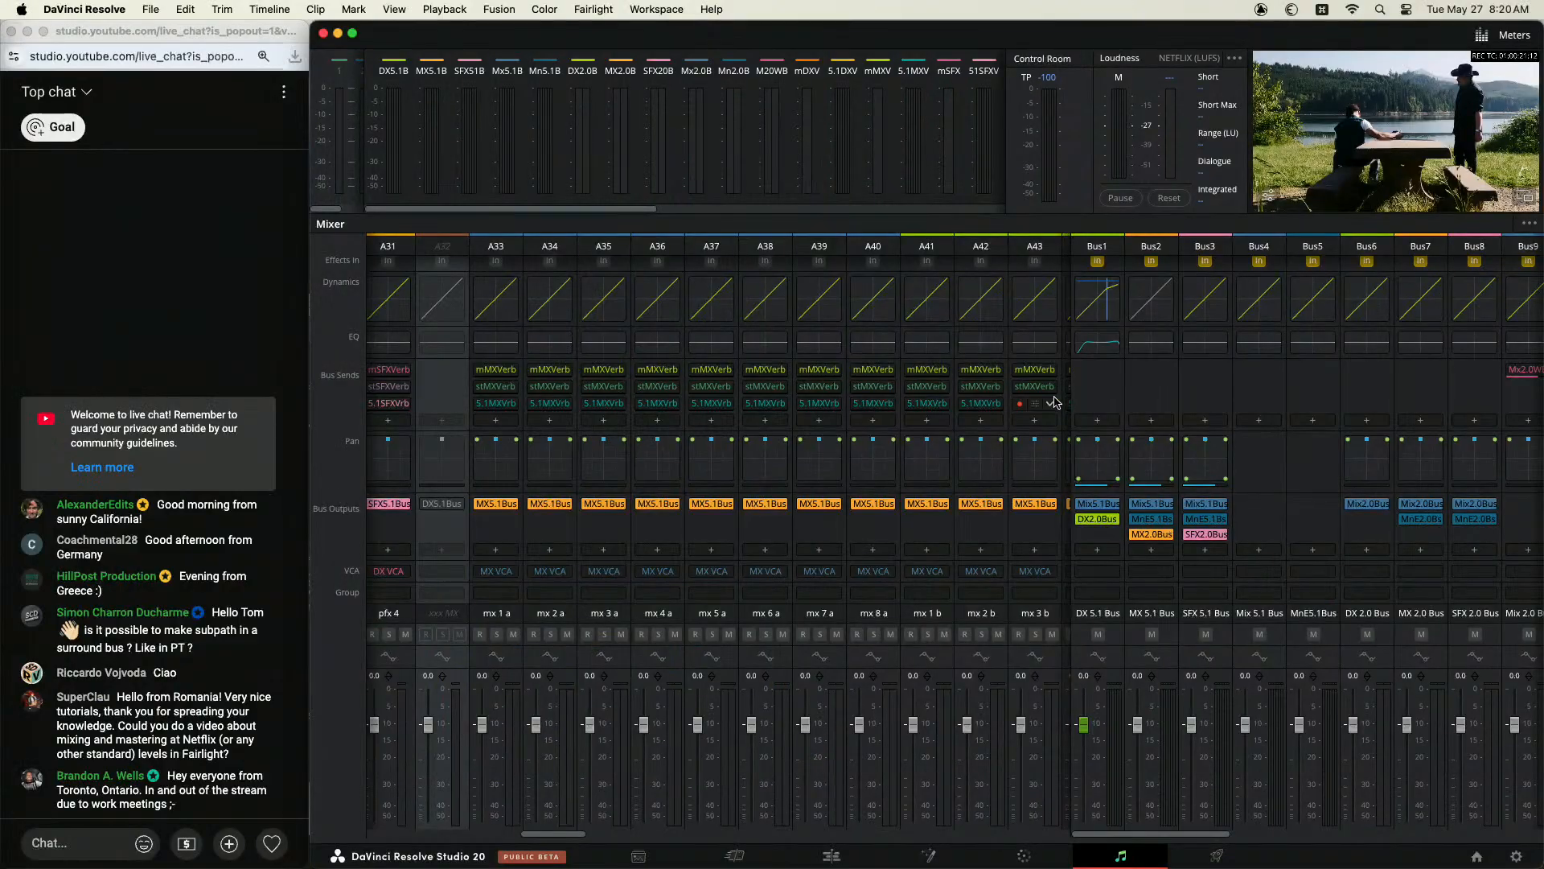
Step: Check the tree diagram in Chrome, return to DaVinci Resolve and fit the timeline window back beside the live chat
key("super+Tab")
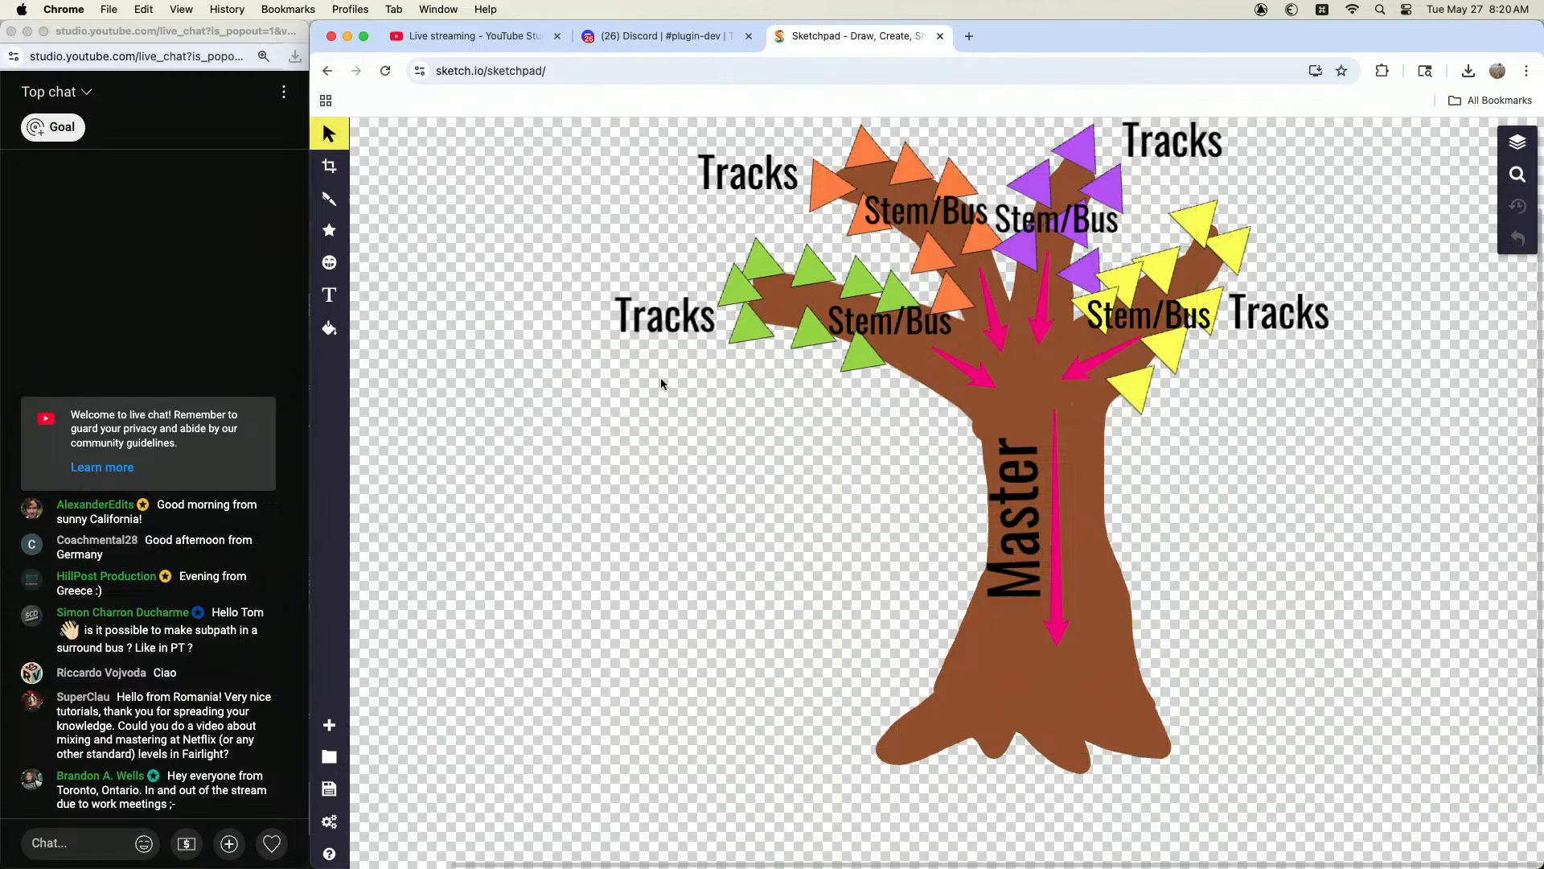
key("super+Tab")
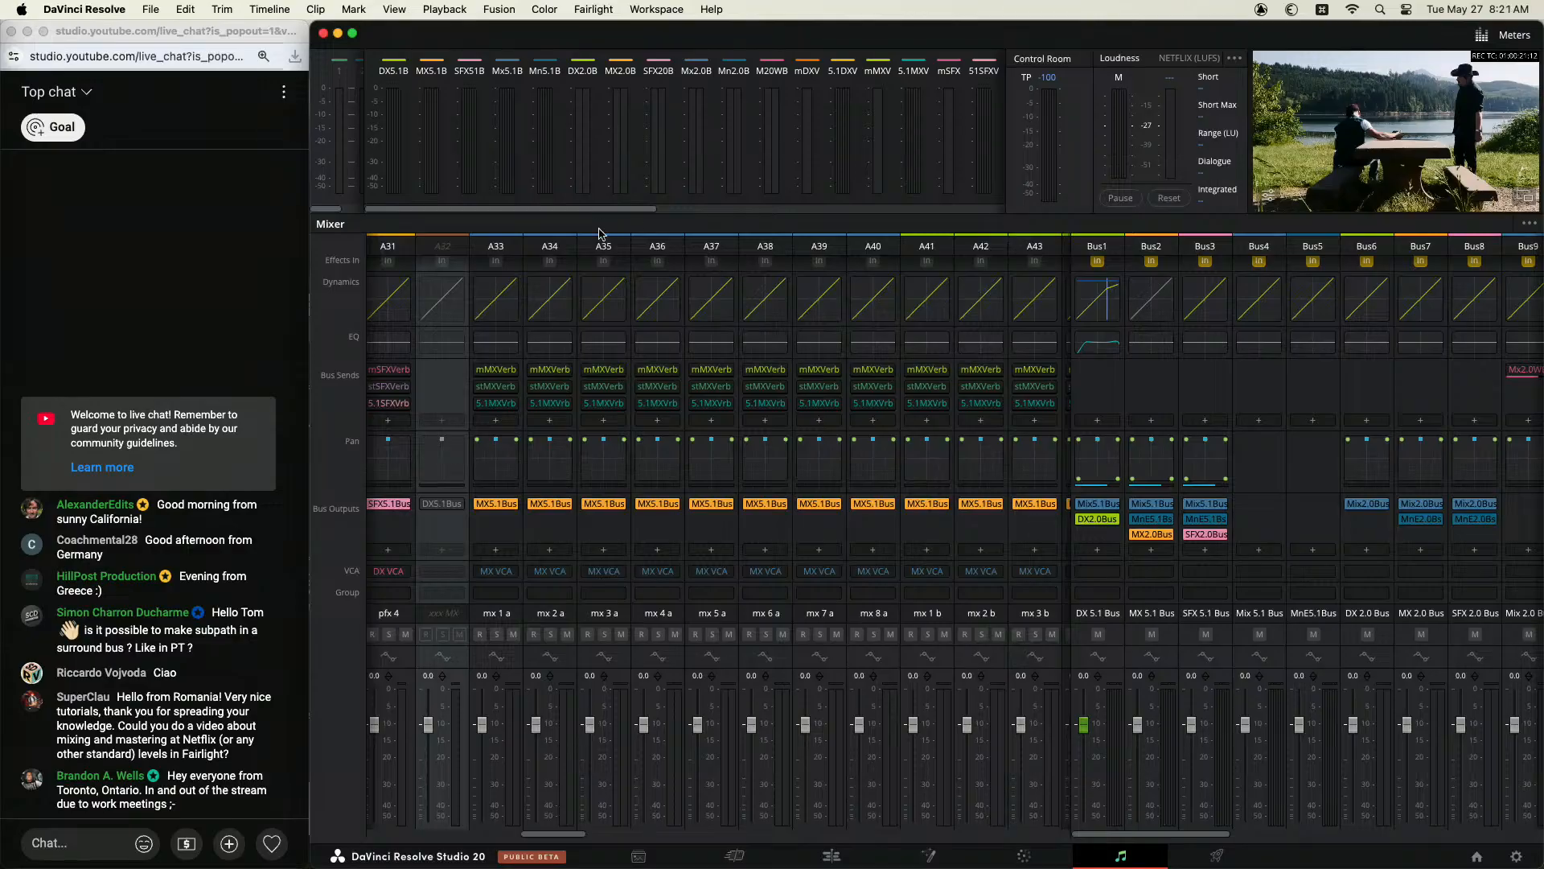
left_click_drag(0, 112, 1202, 5)
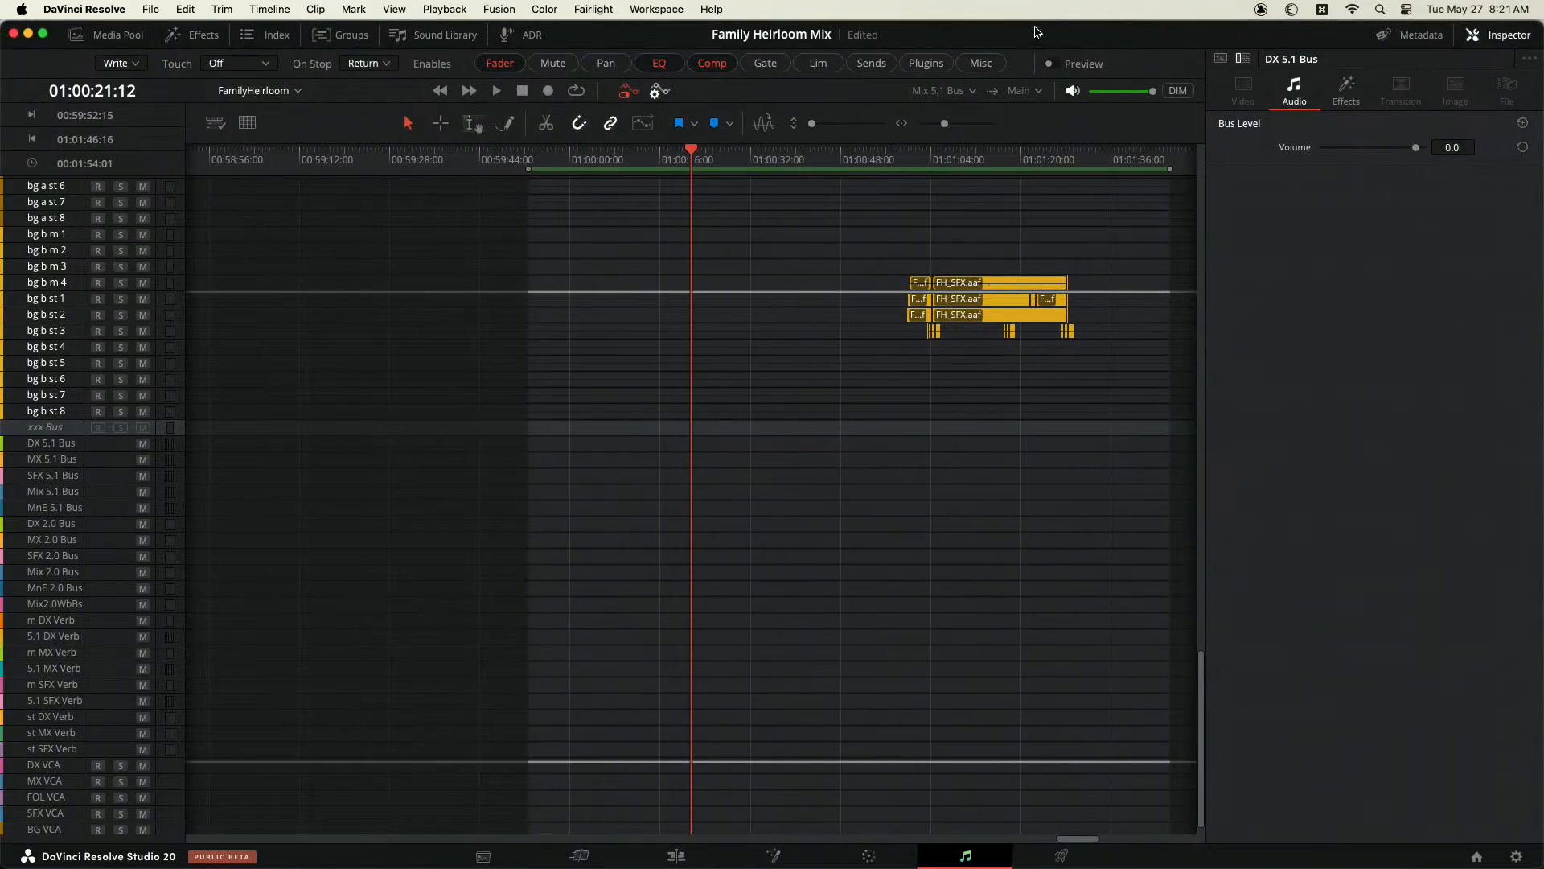
left_click_drag(6, 57, 310, 54)
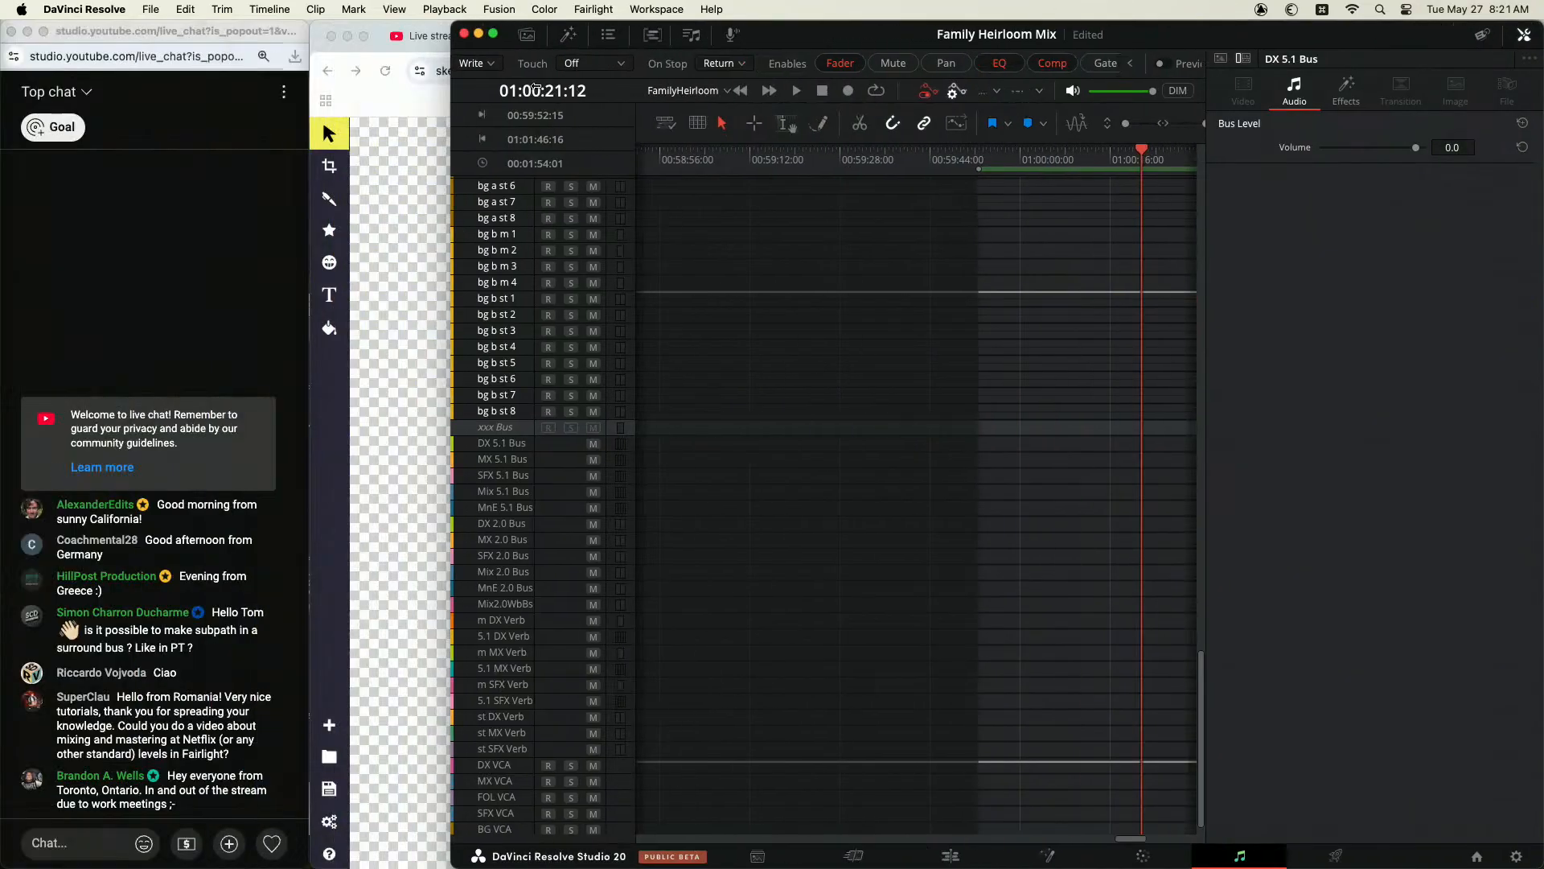
Step: Switch to Chrome, view the DaVinci Resolve mix templates in the 4lo-digital.com shop and return to DaVinci Resolve
key("super+Tab")
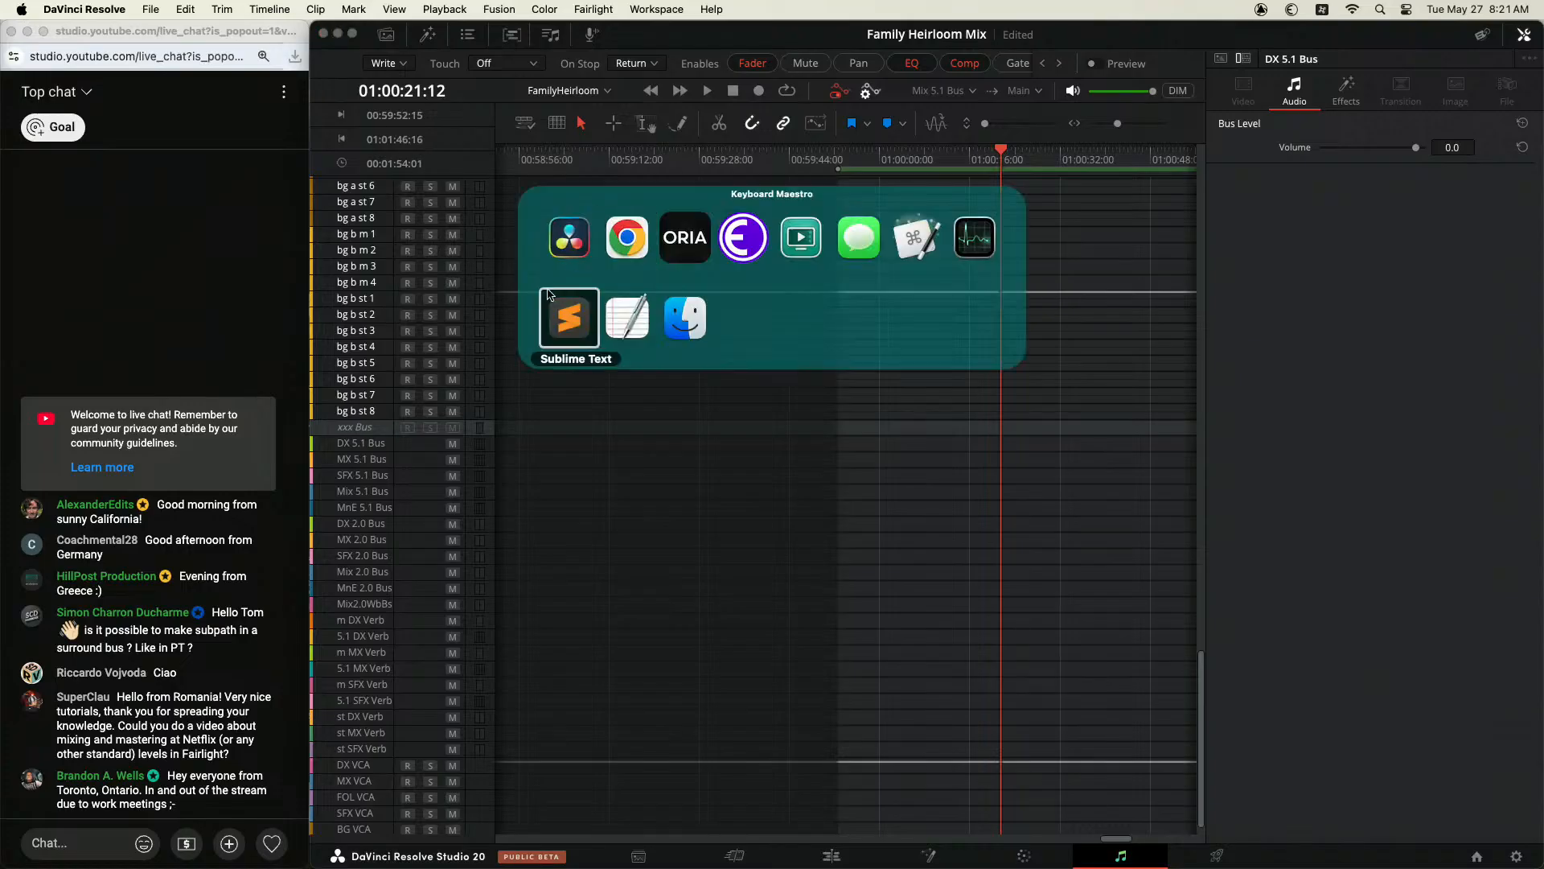
key("super+Tab")
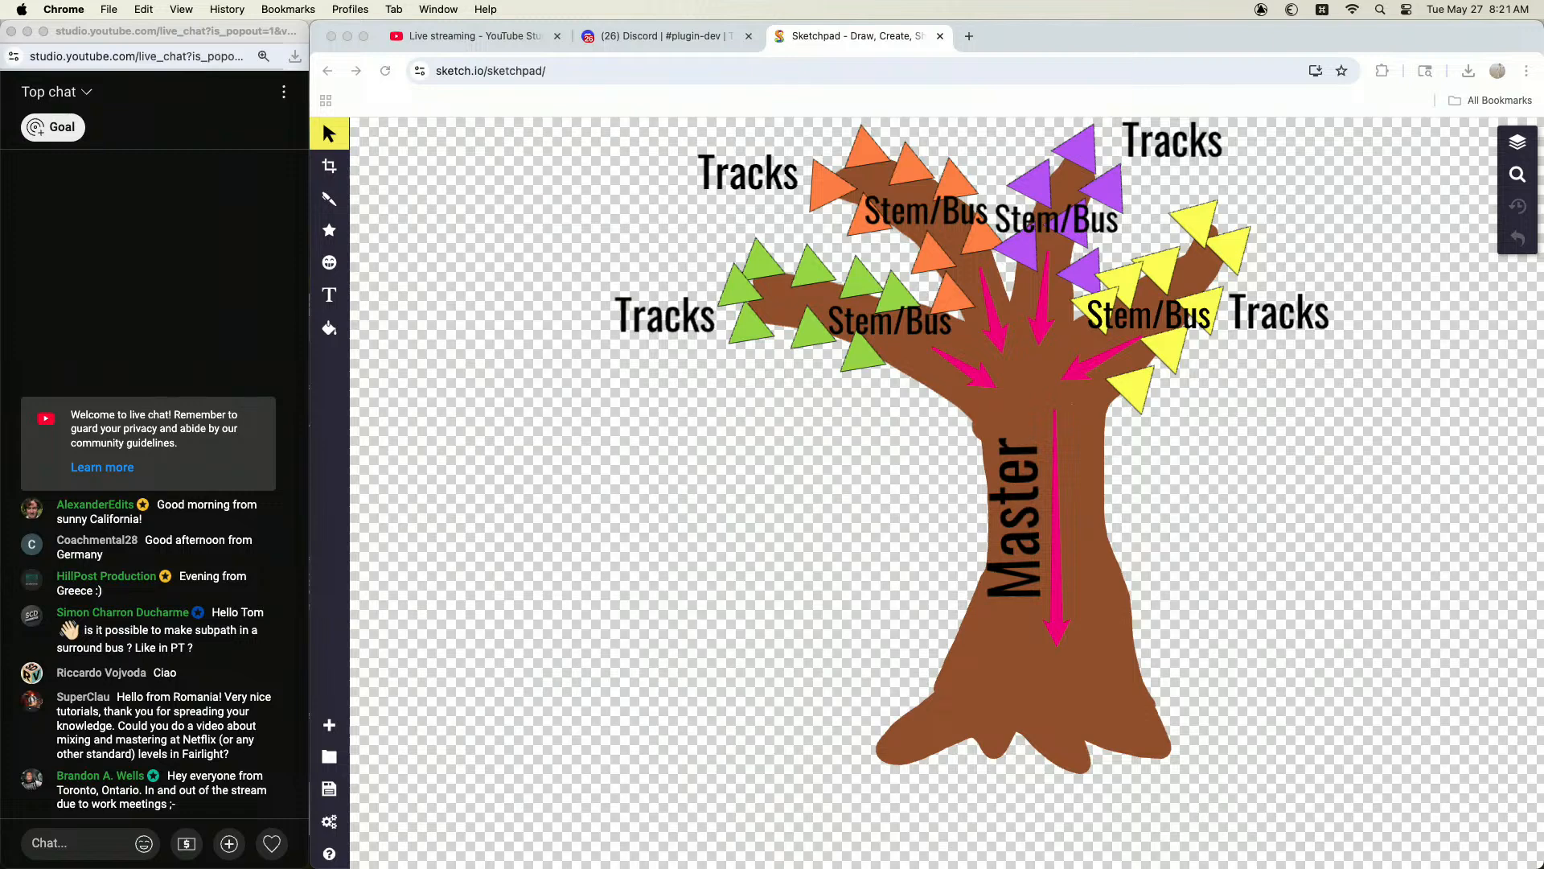
left_click_drag(351, 62, 1051, 44)
scroll(804, 394, "down", 5)
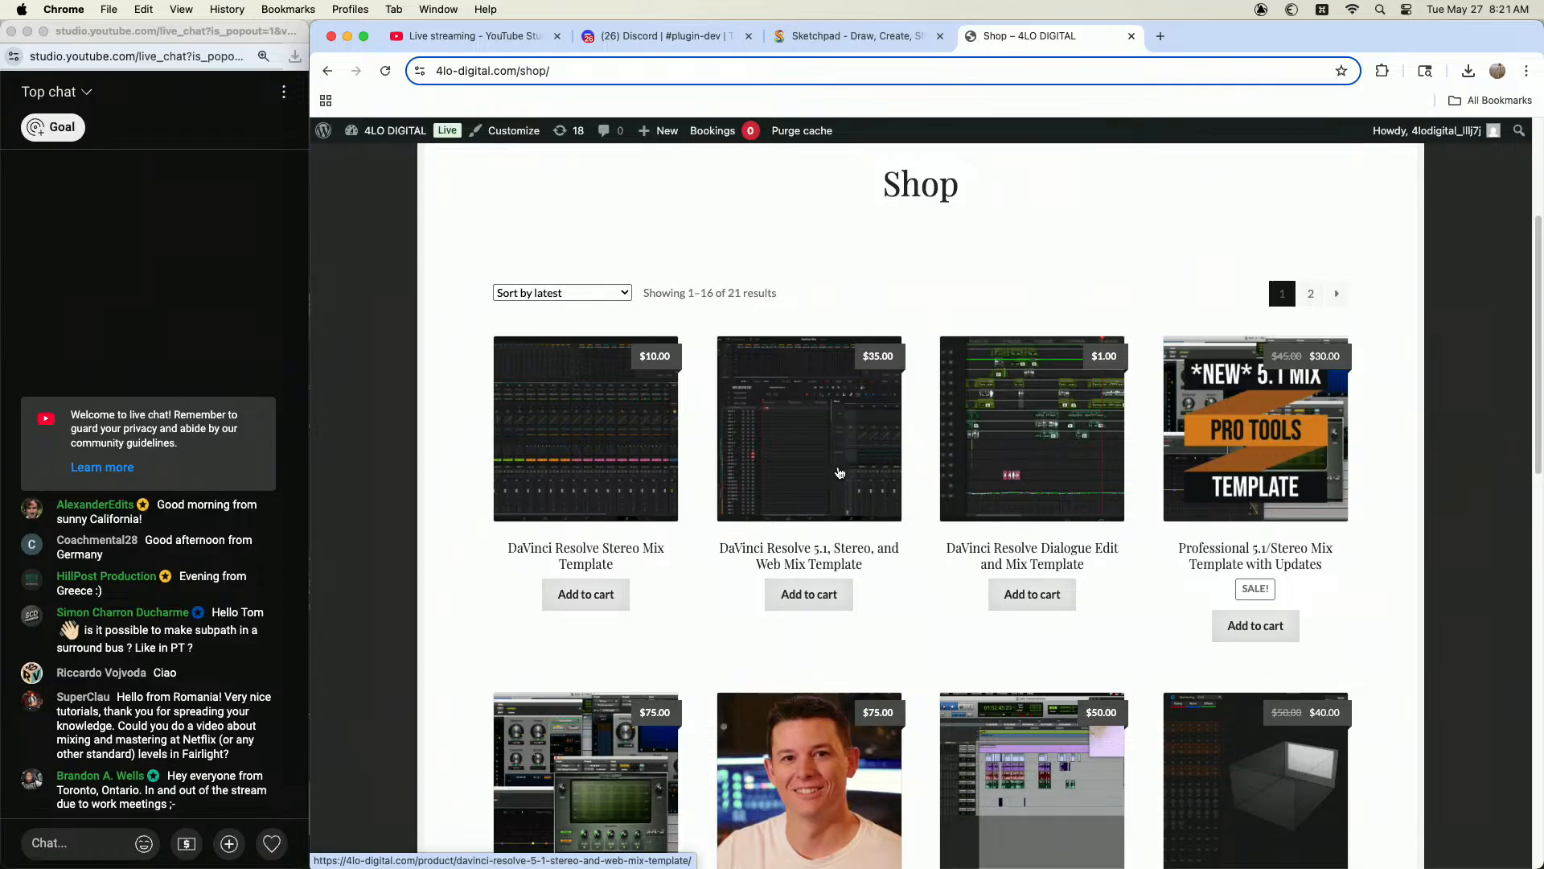
key("super+Tab")
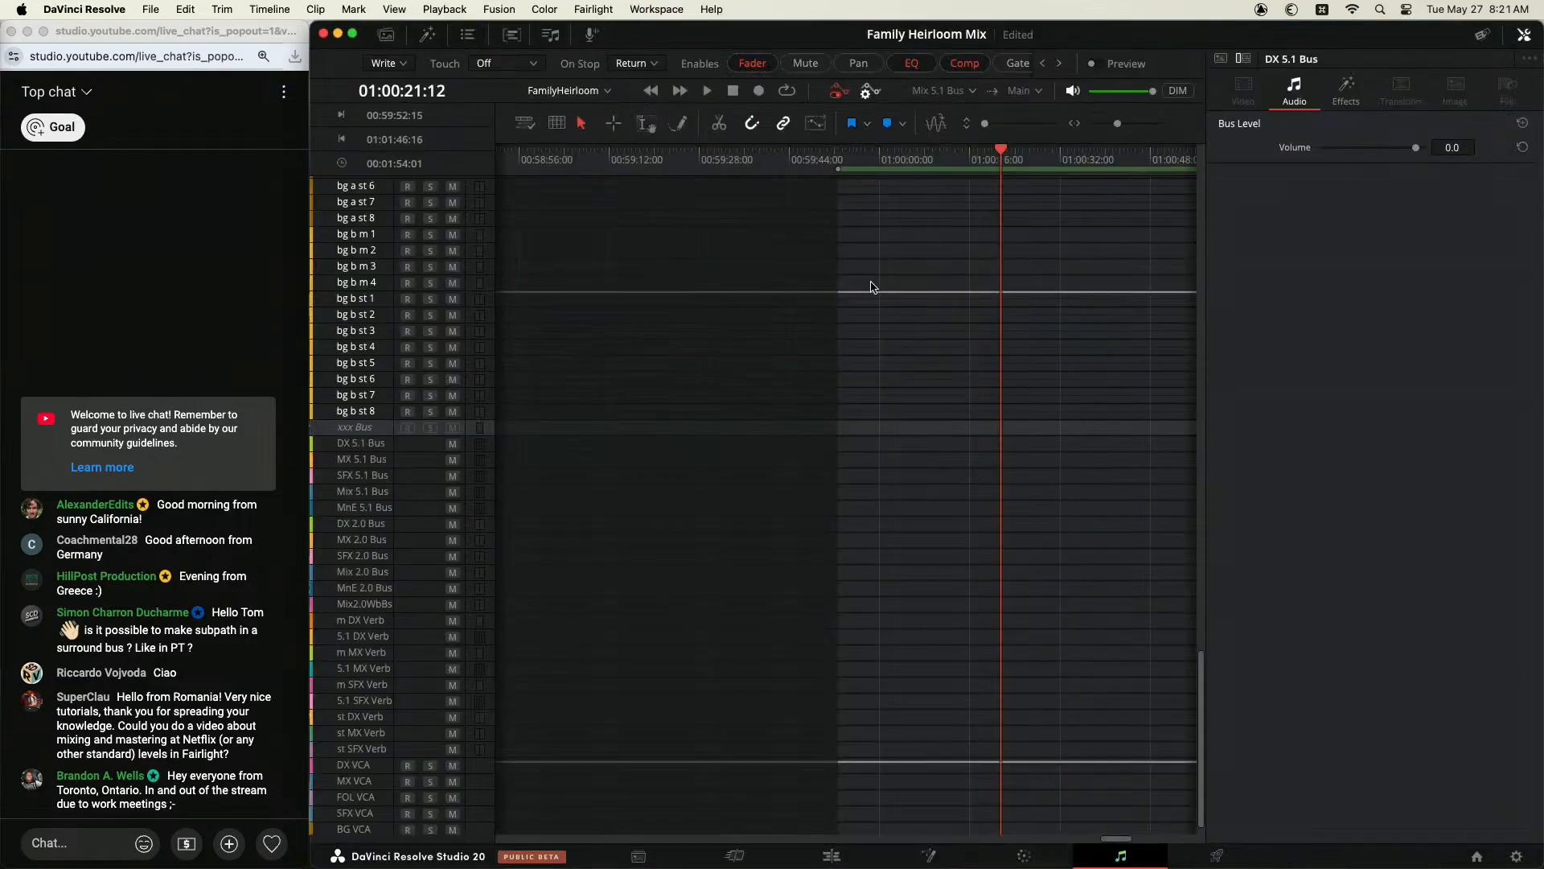
Step: Examine the track list from the dialogue and music tracks to the buses and VCAs
scroll(925, 454, "up", 15)
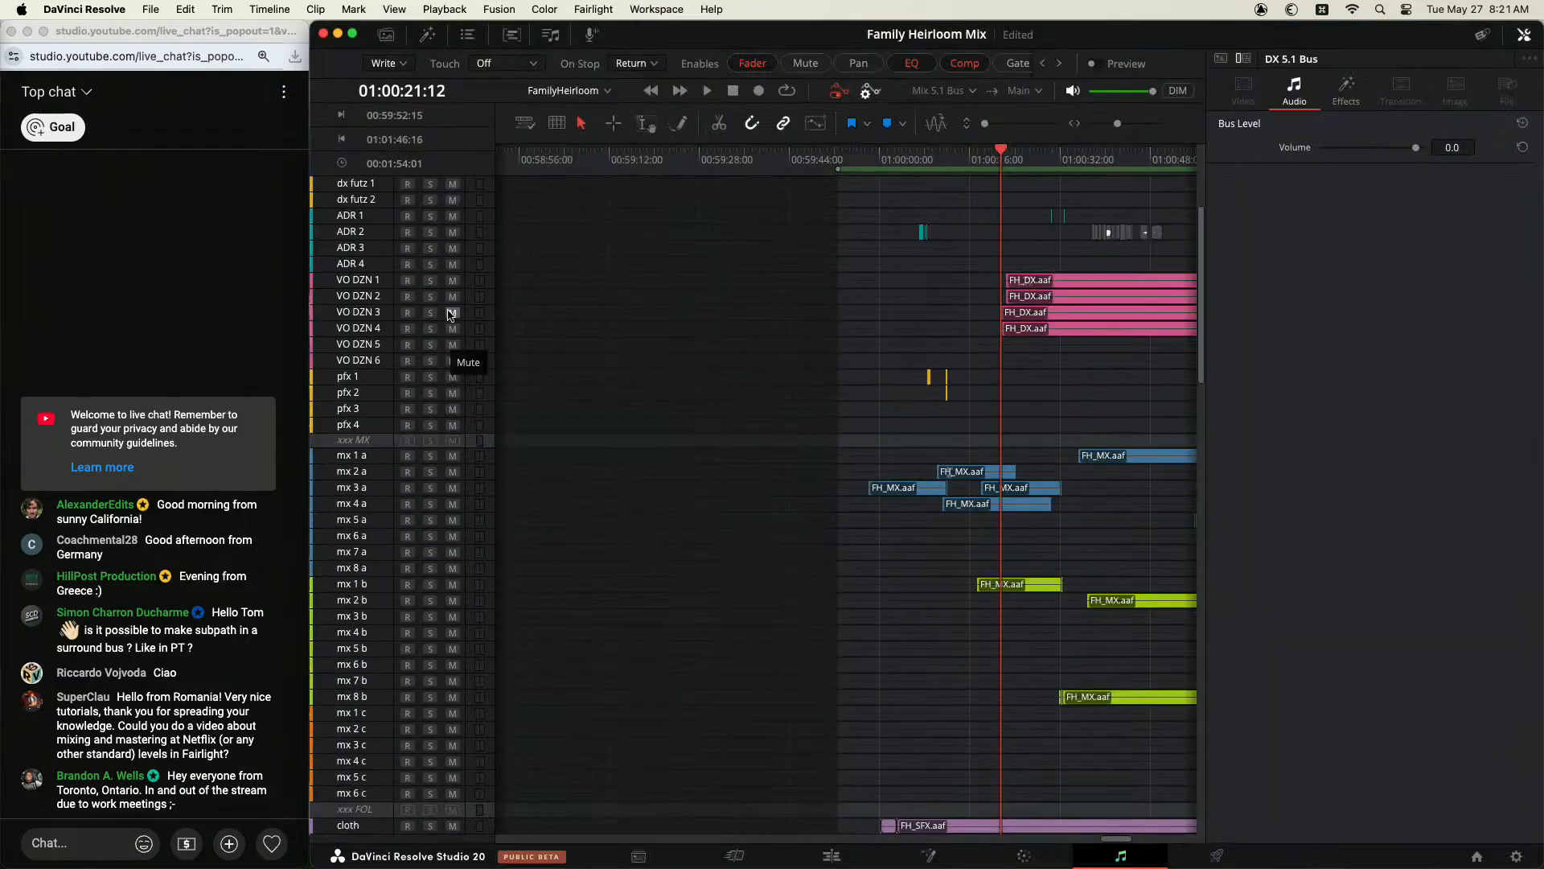
scroll(923, 338, "down", 15)
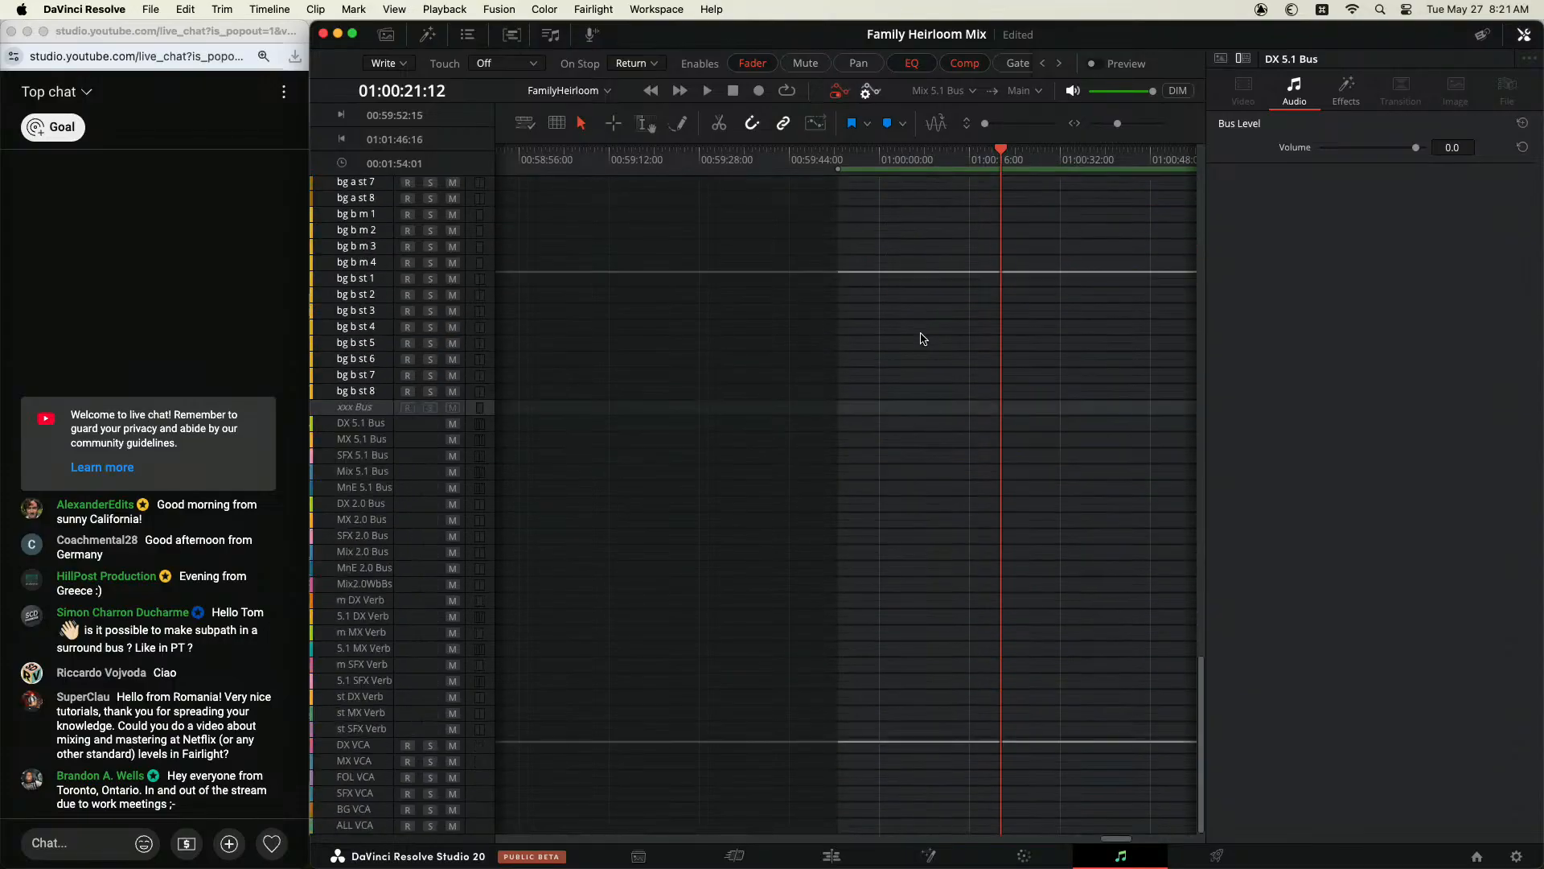
key("super+Tab")
key("super+Tab")
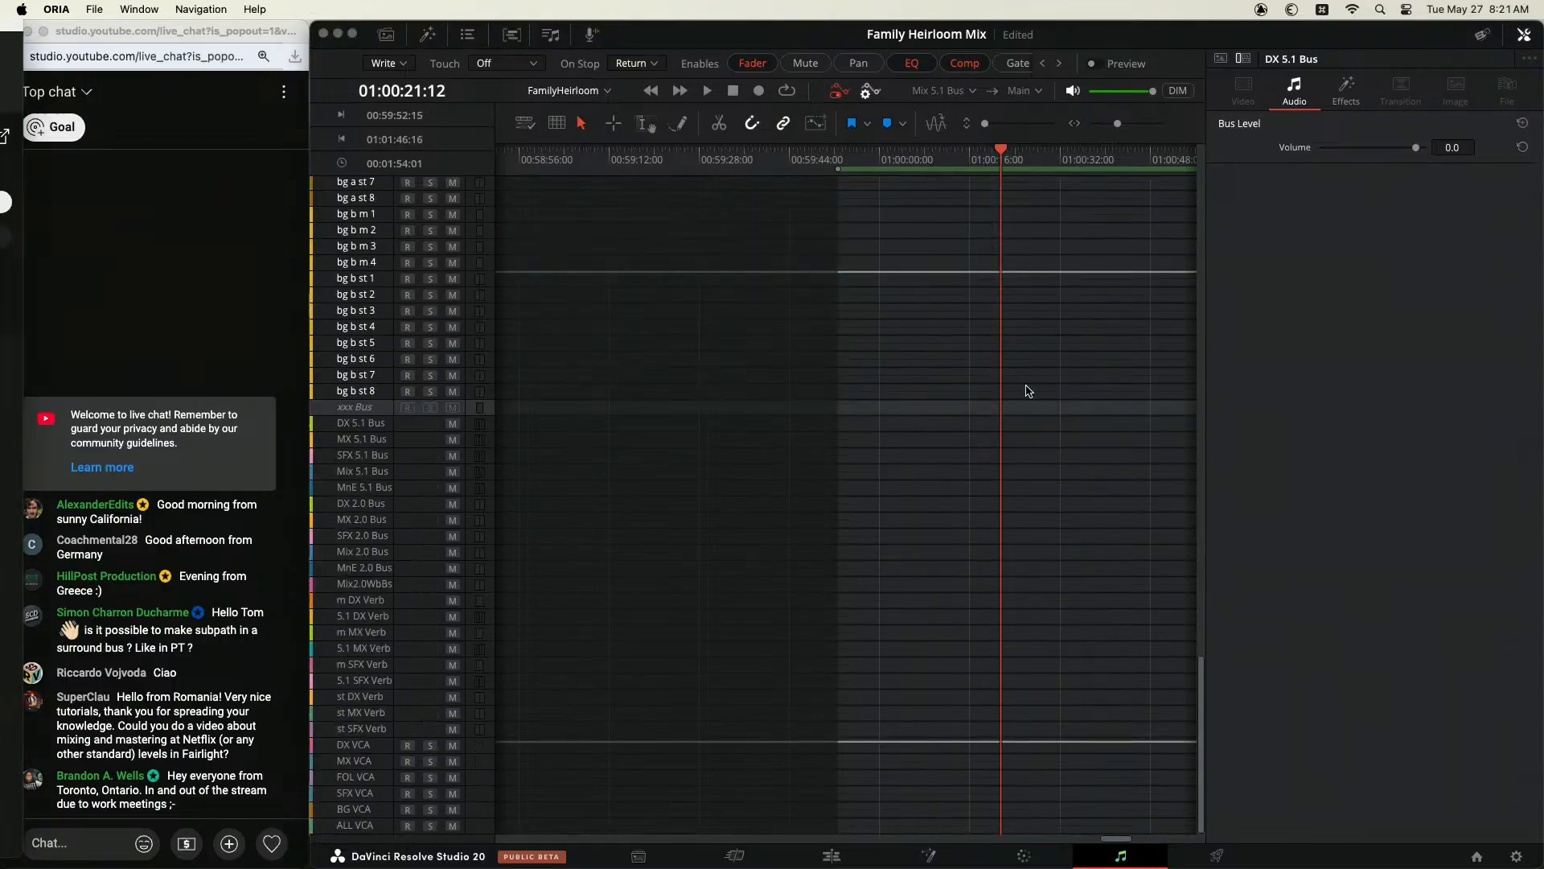
scroll(995, 432, "up", 12)
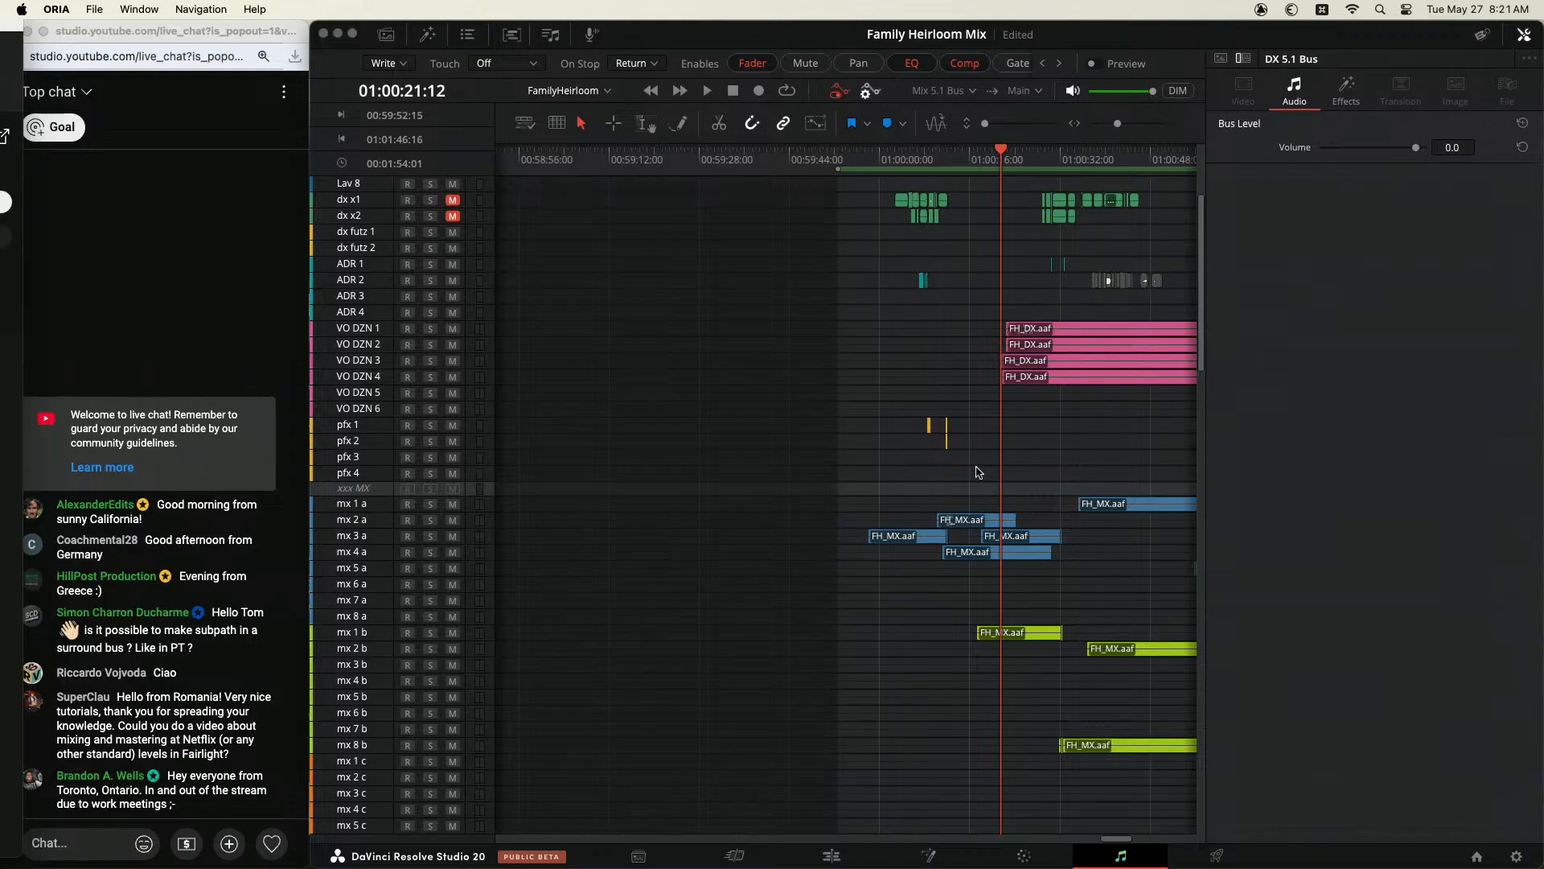
scroll(995, 448, "down", 15)
Step: Switch to Chrome, open the DaVinci Resolve 5.1, Stereo, and Web Mix Template product and view several of its gallery images
key("super+Tab")
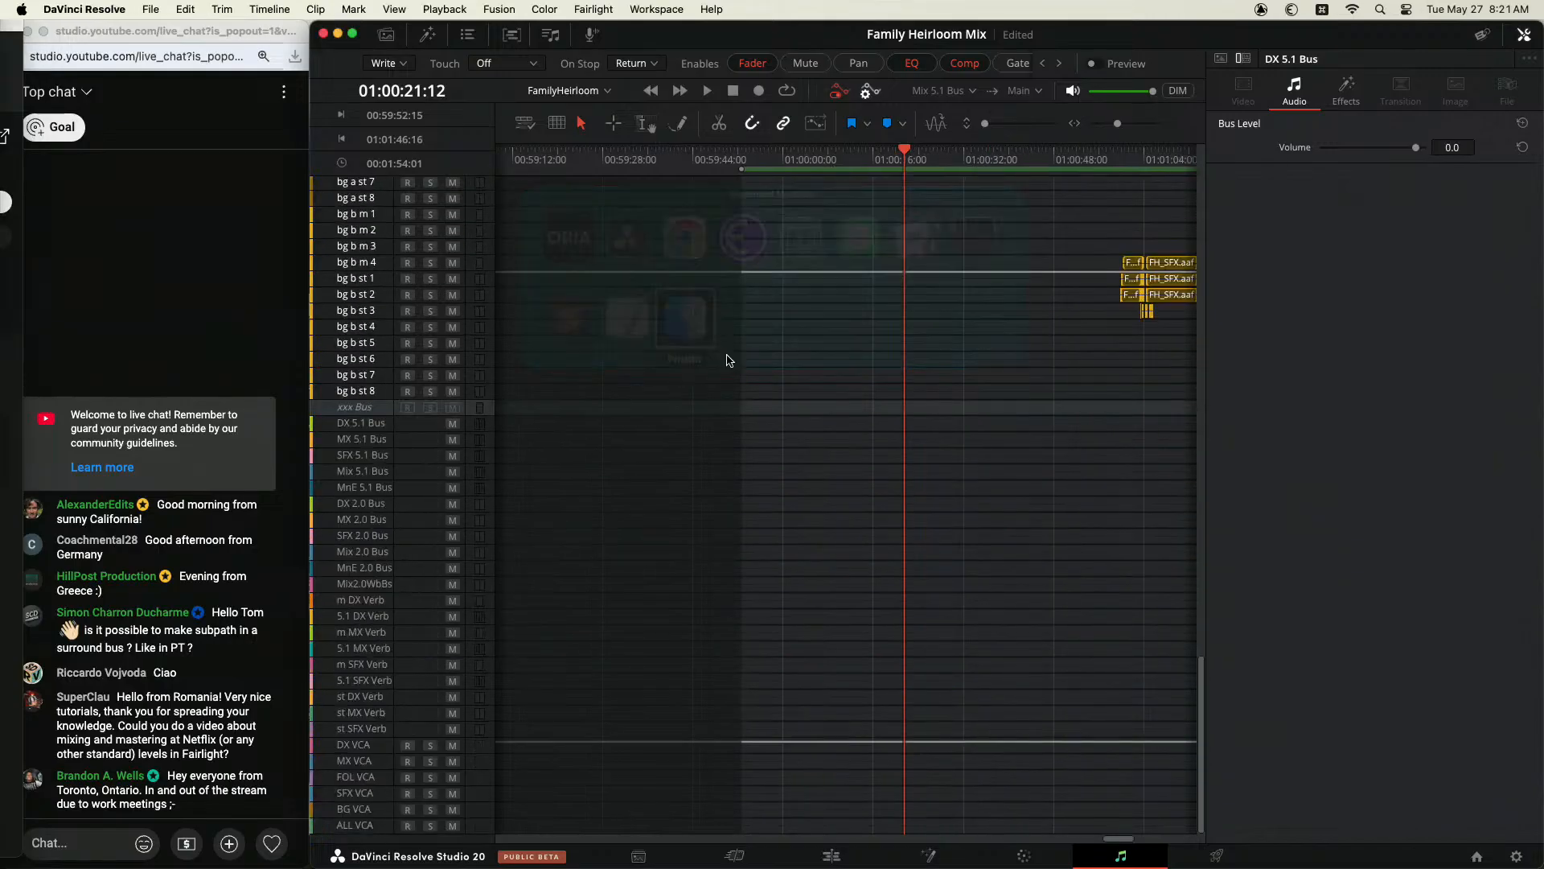
key("super+Tab")
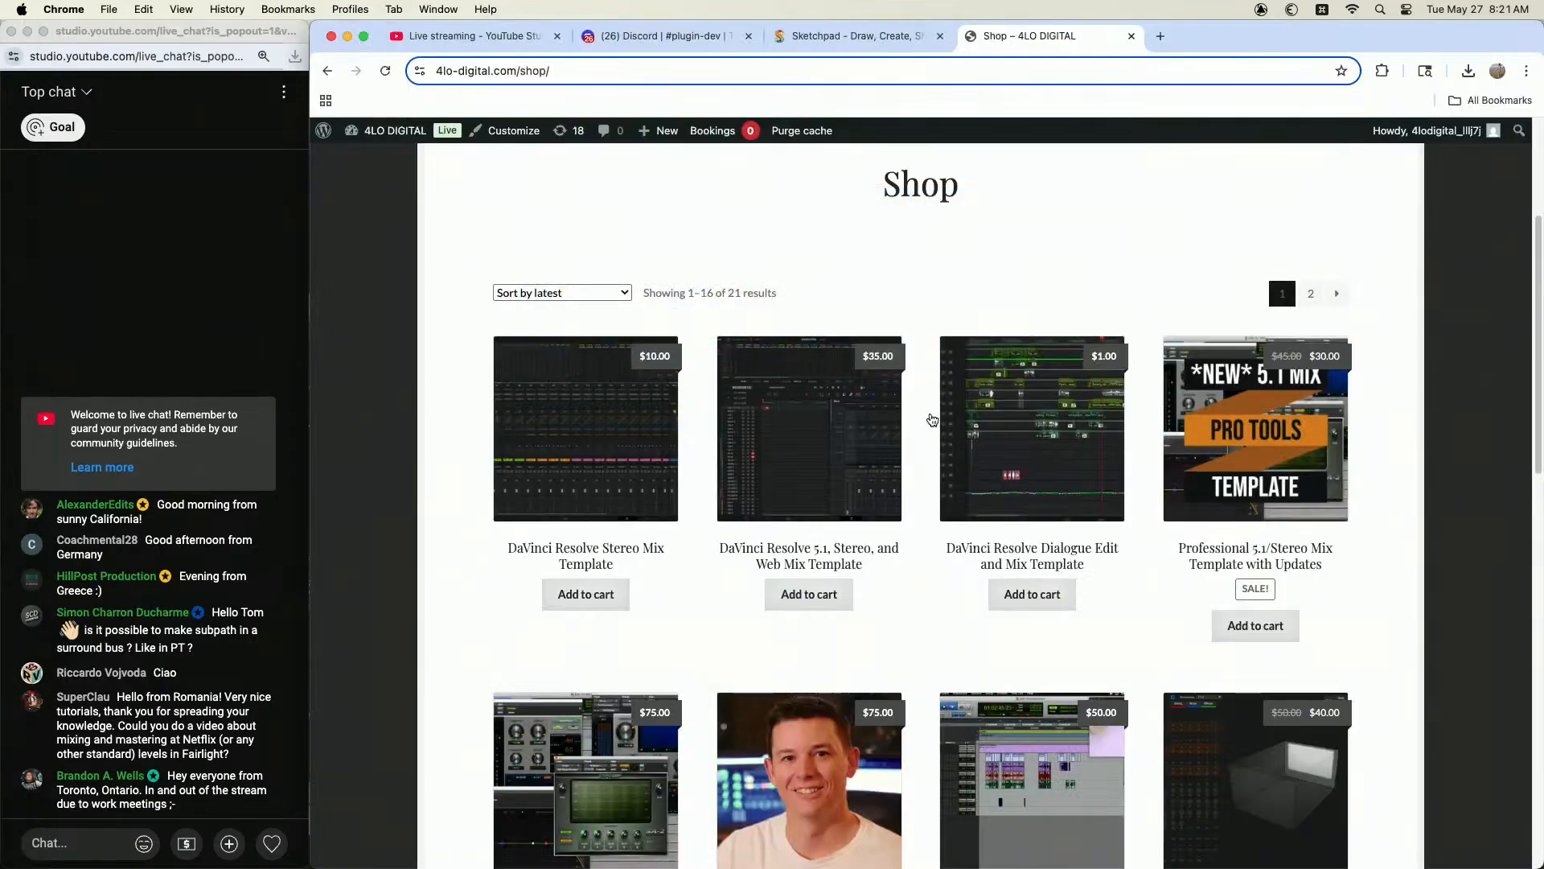
left_click(818, 486)
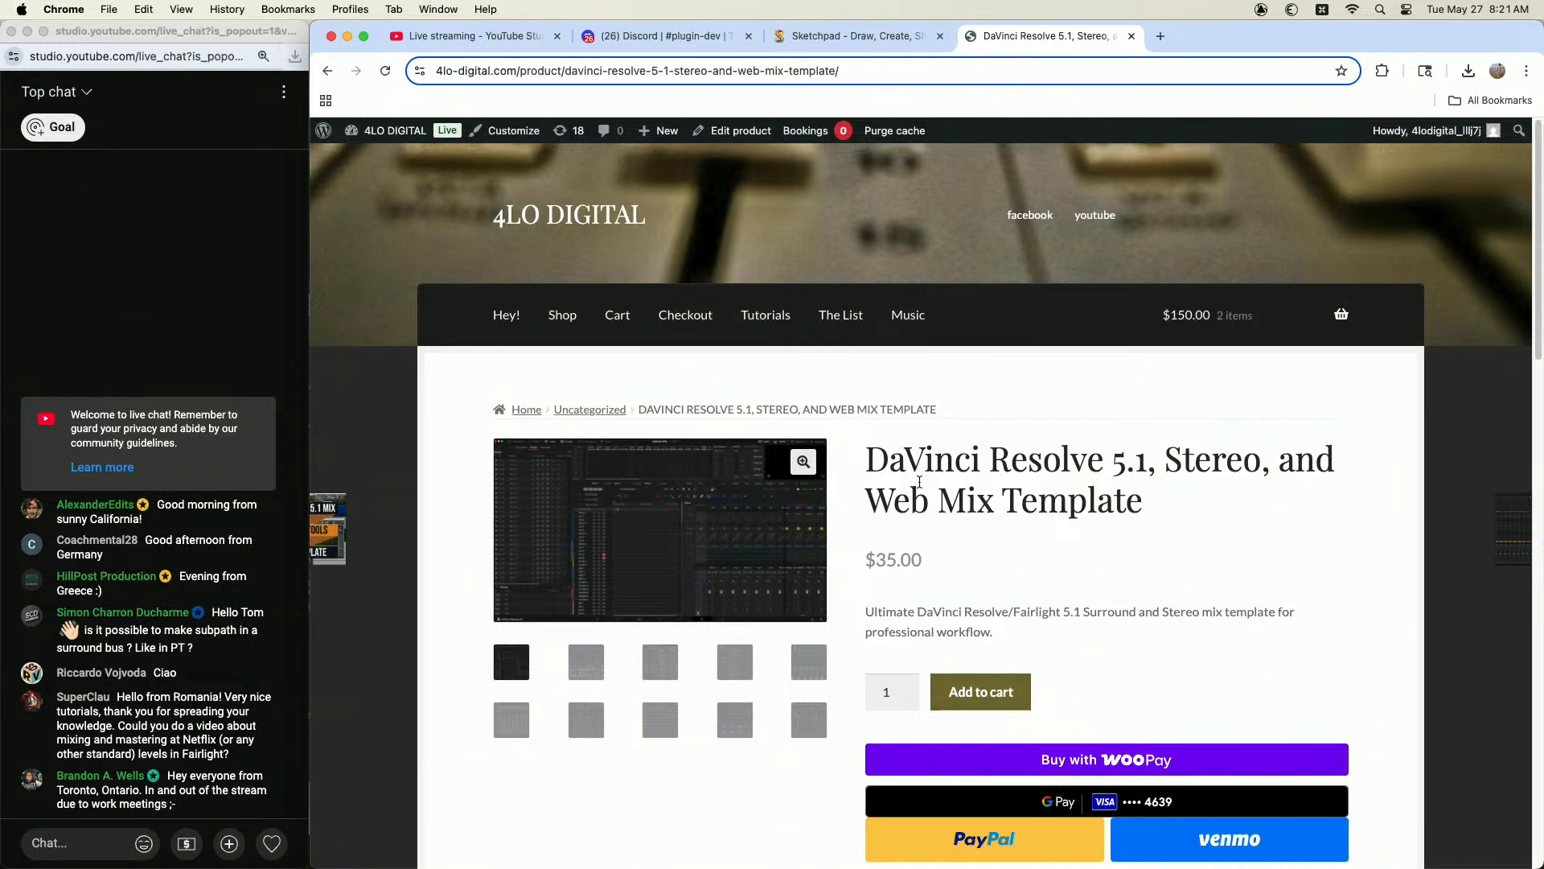
left_click(587, 670)
left_click(660, 737)
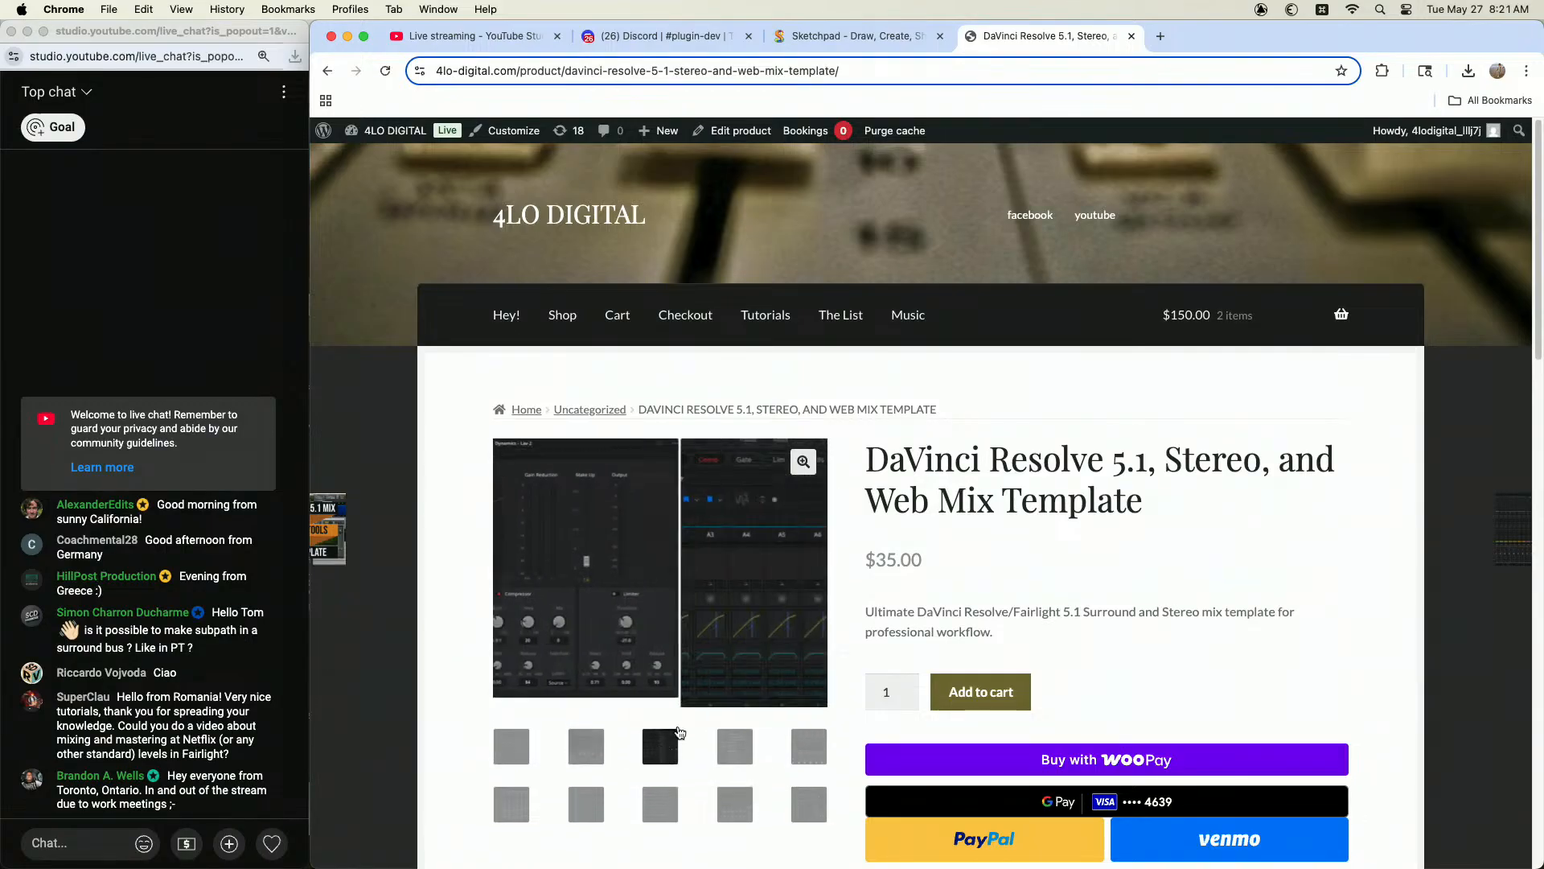
left_click(734, 756)
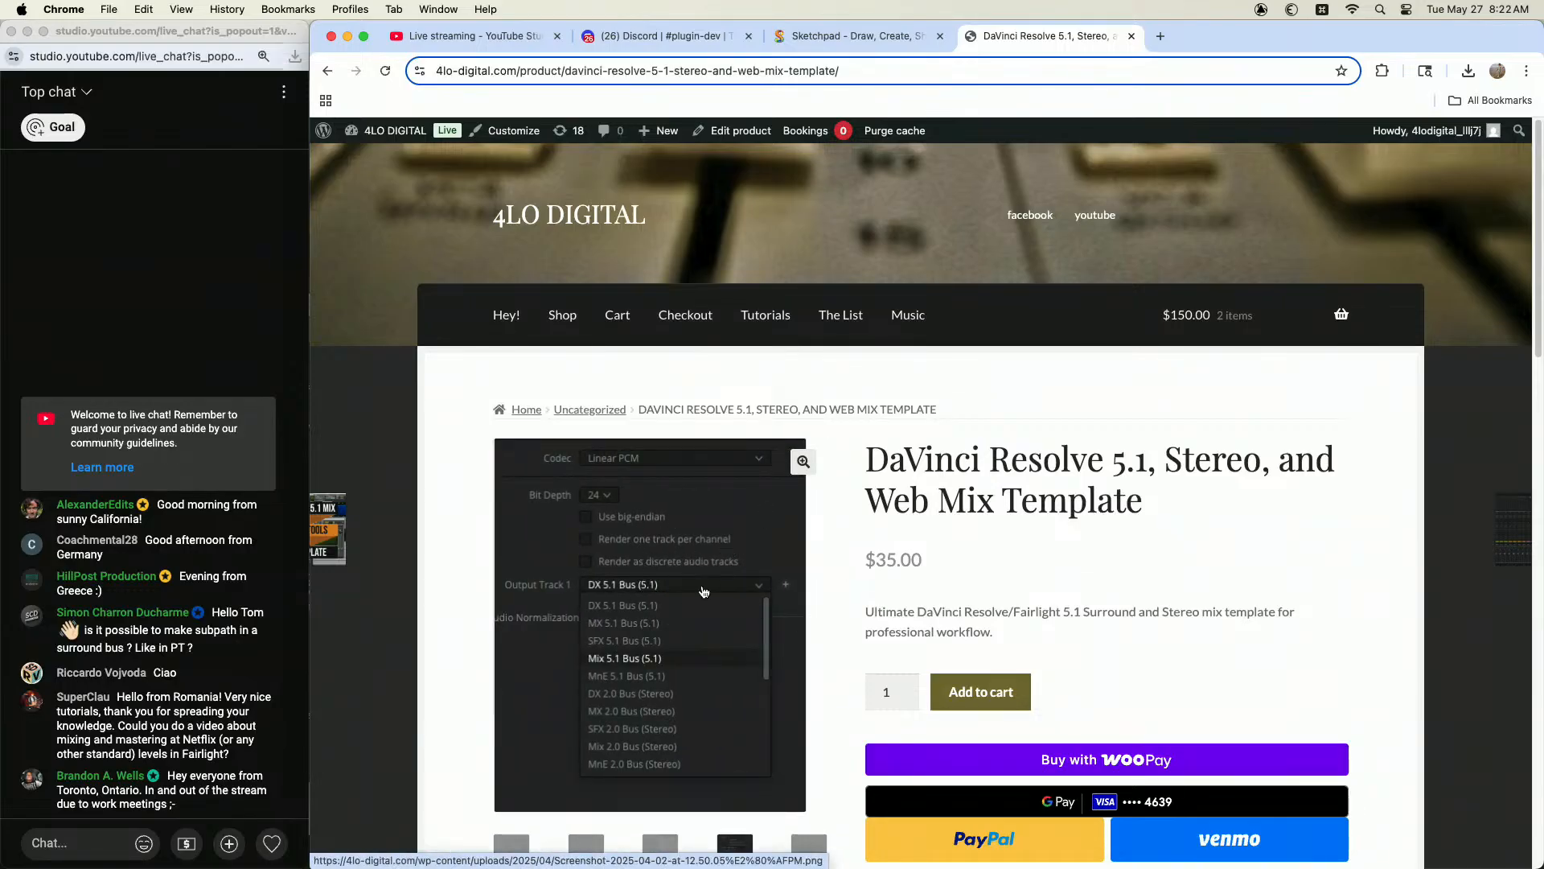
Step: Go back to the shop, view the DaVinci Resolve Stereo Mix Template product and return to DaVinci Resolve
left_click(325, 72)
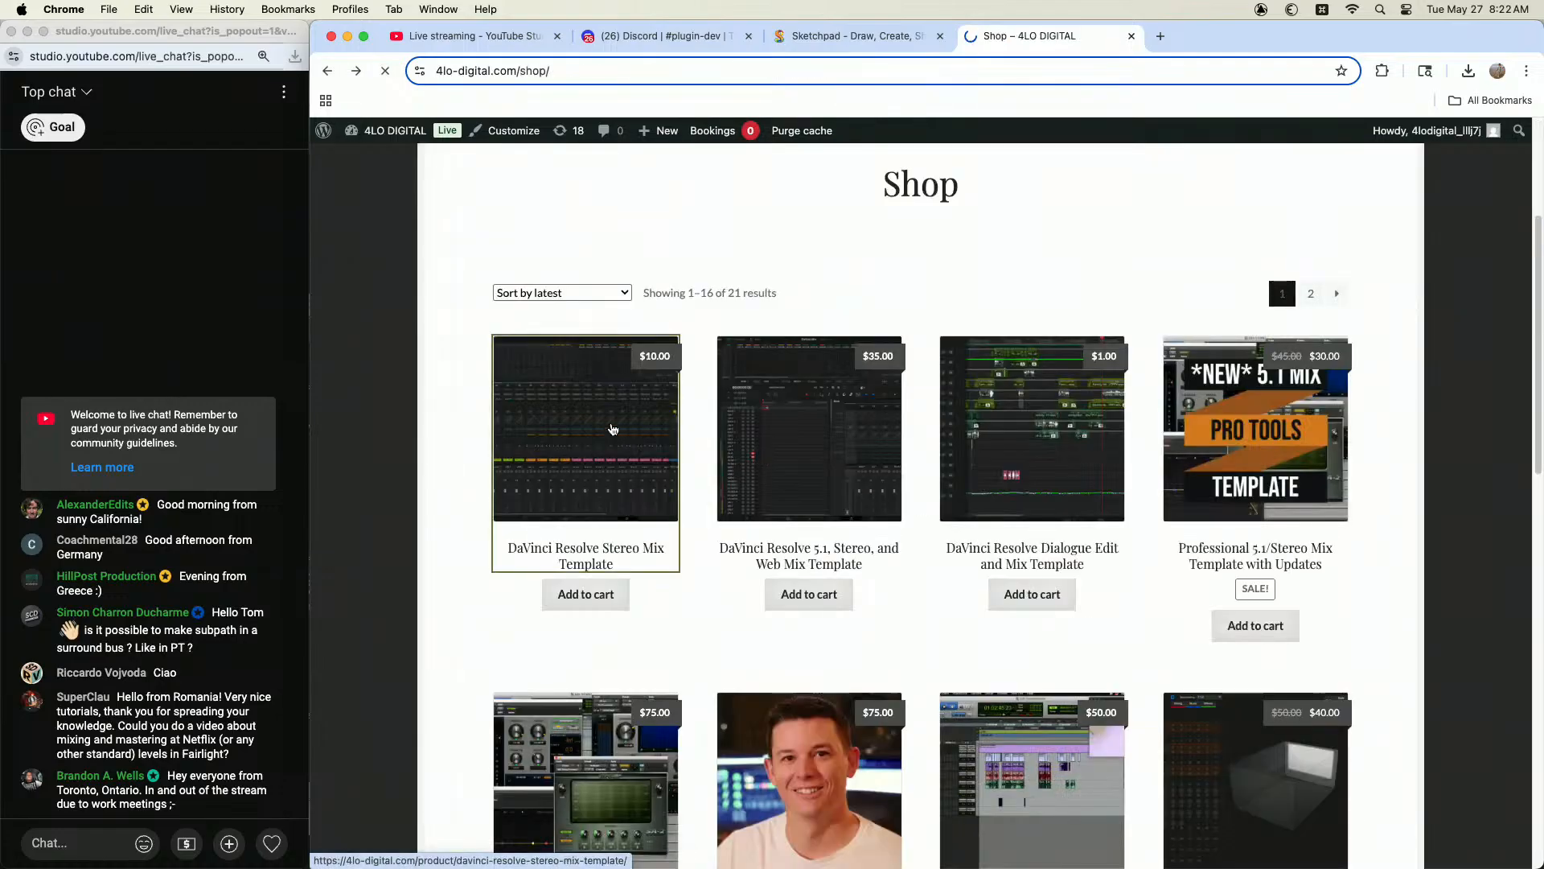
left_click(568, 415)
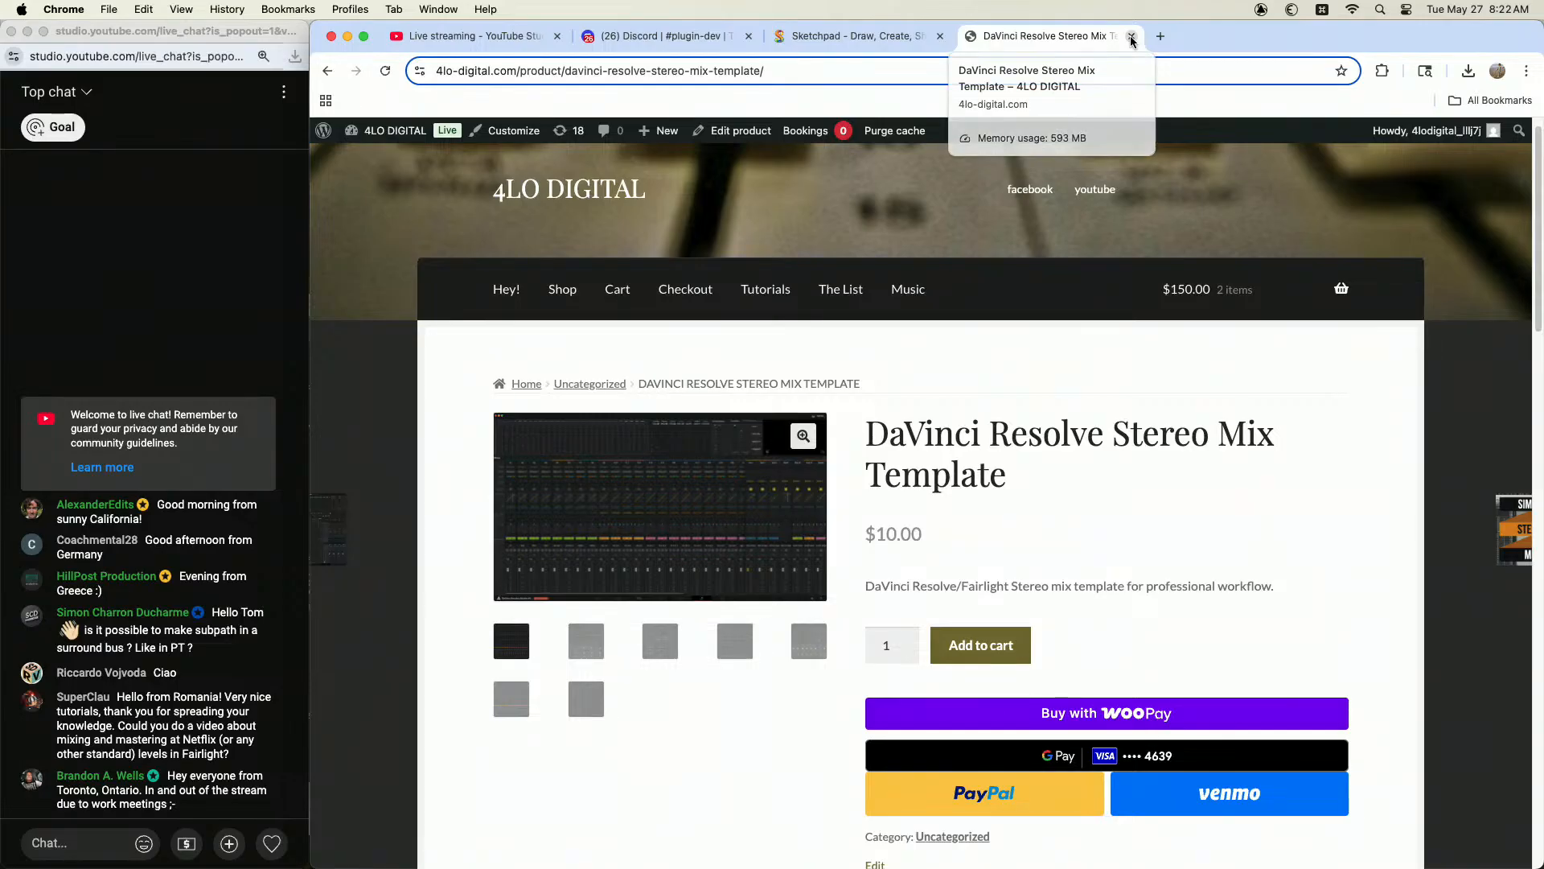
key("super+Tab")
left_click(624, 235)
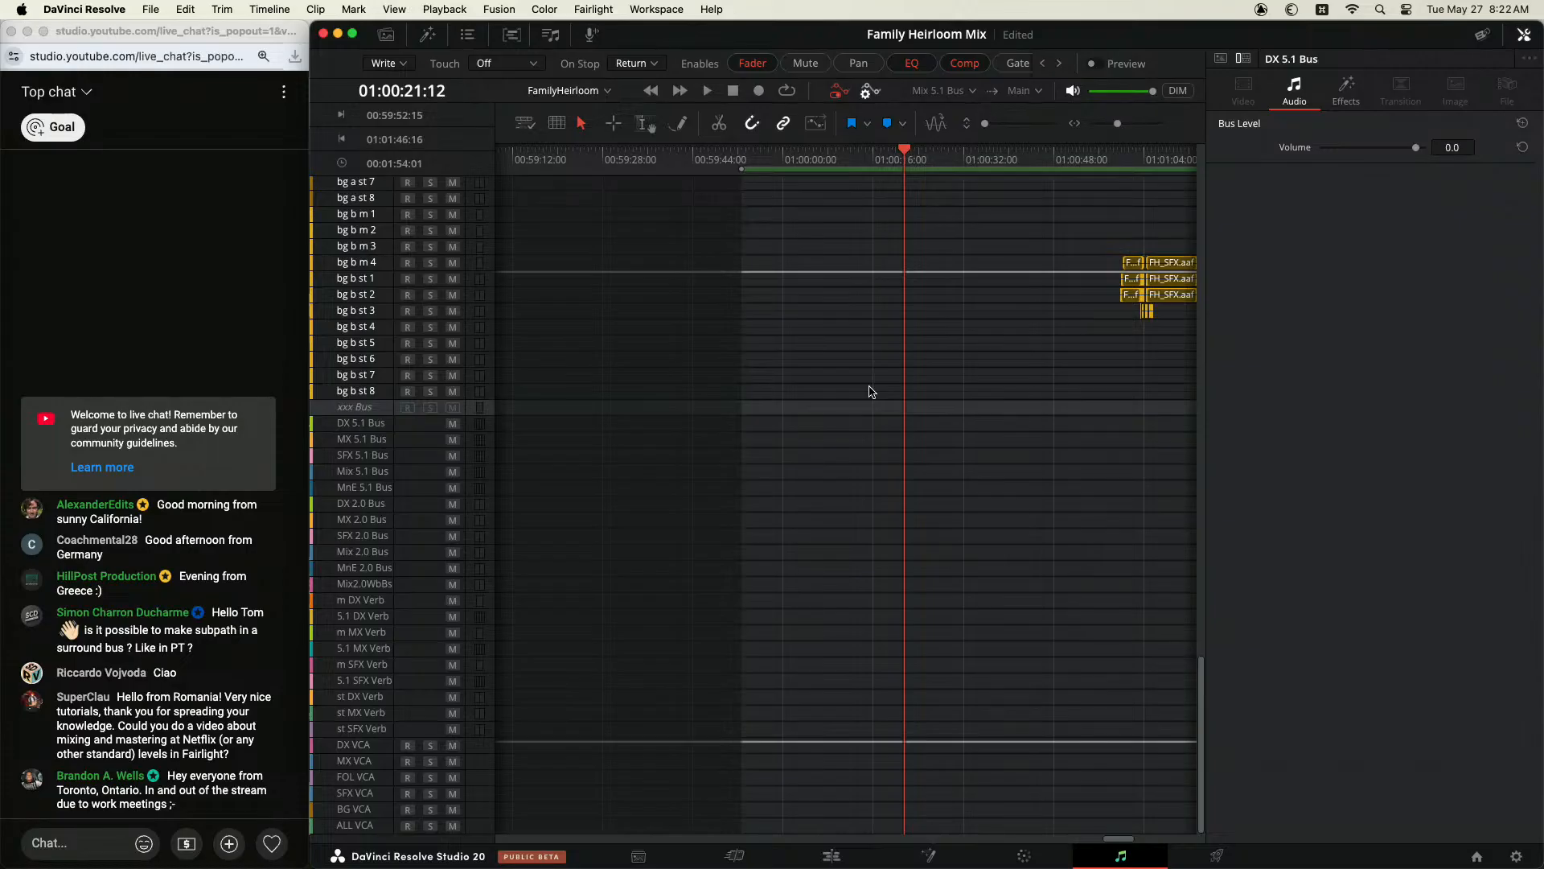
Step: Switch the monitored bus to Mix 2.0 Web Bus, MX 2.0 Bus and DX 2.0 Bus in turn, and back to Mix 5.1 Bus
scroll(878, 450, "up", 15)
scroll(878, 450, "down", 15)
left_click(974, 92)
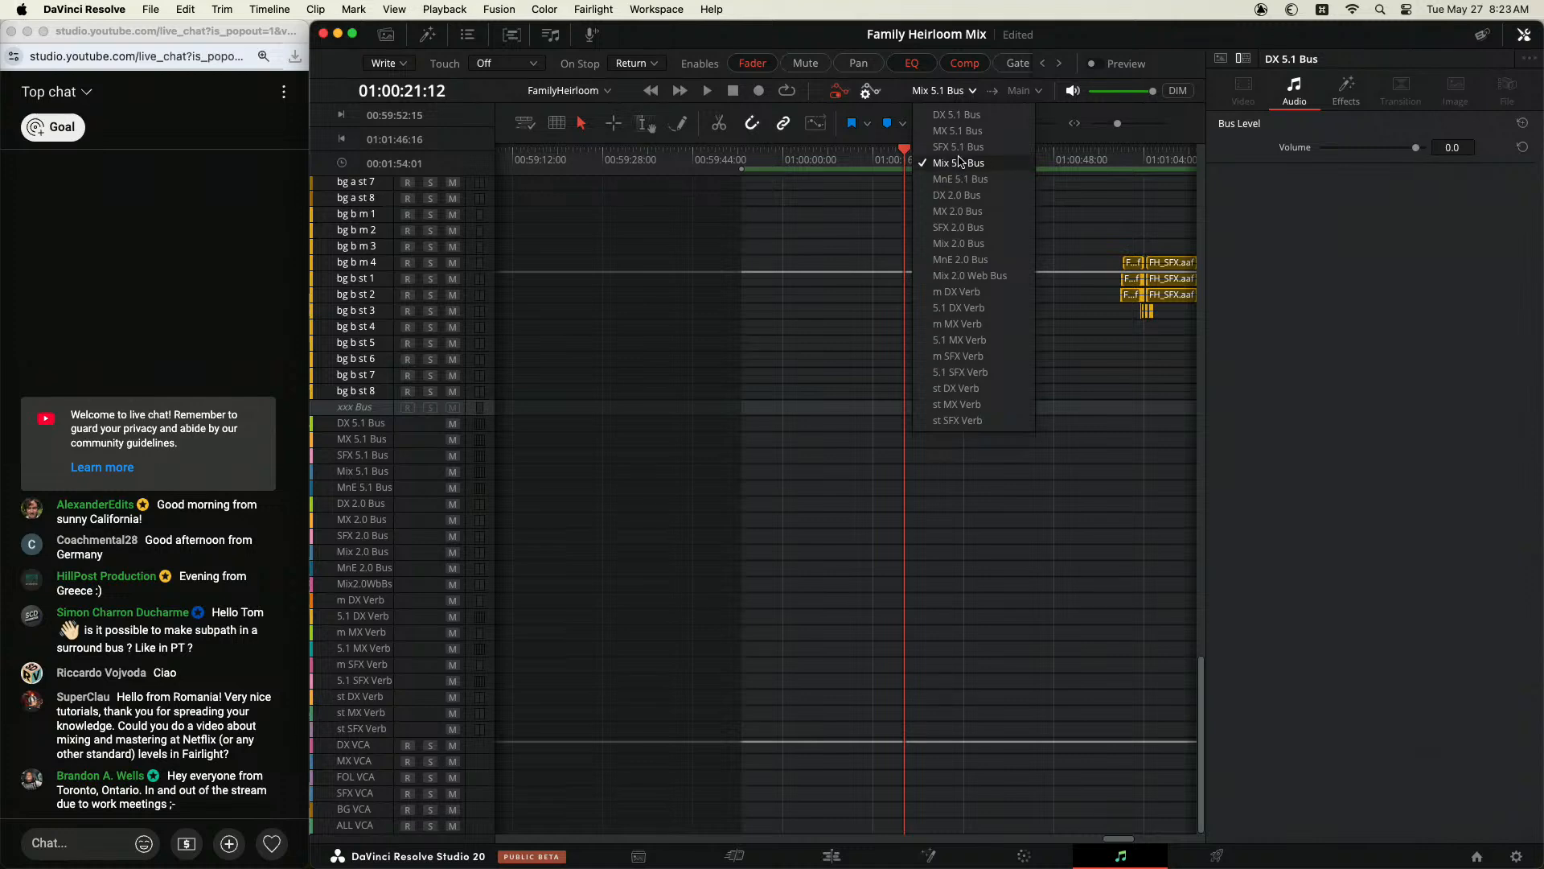
left_click(969, 276)
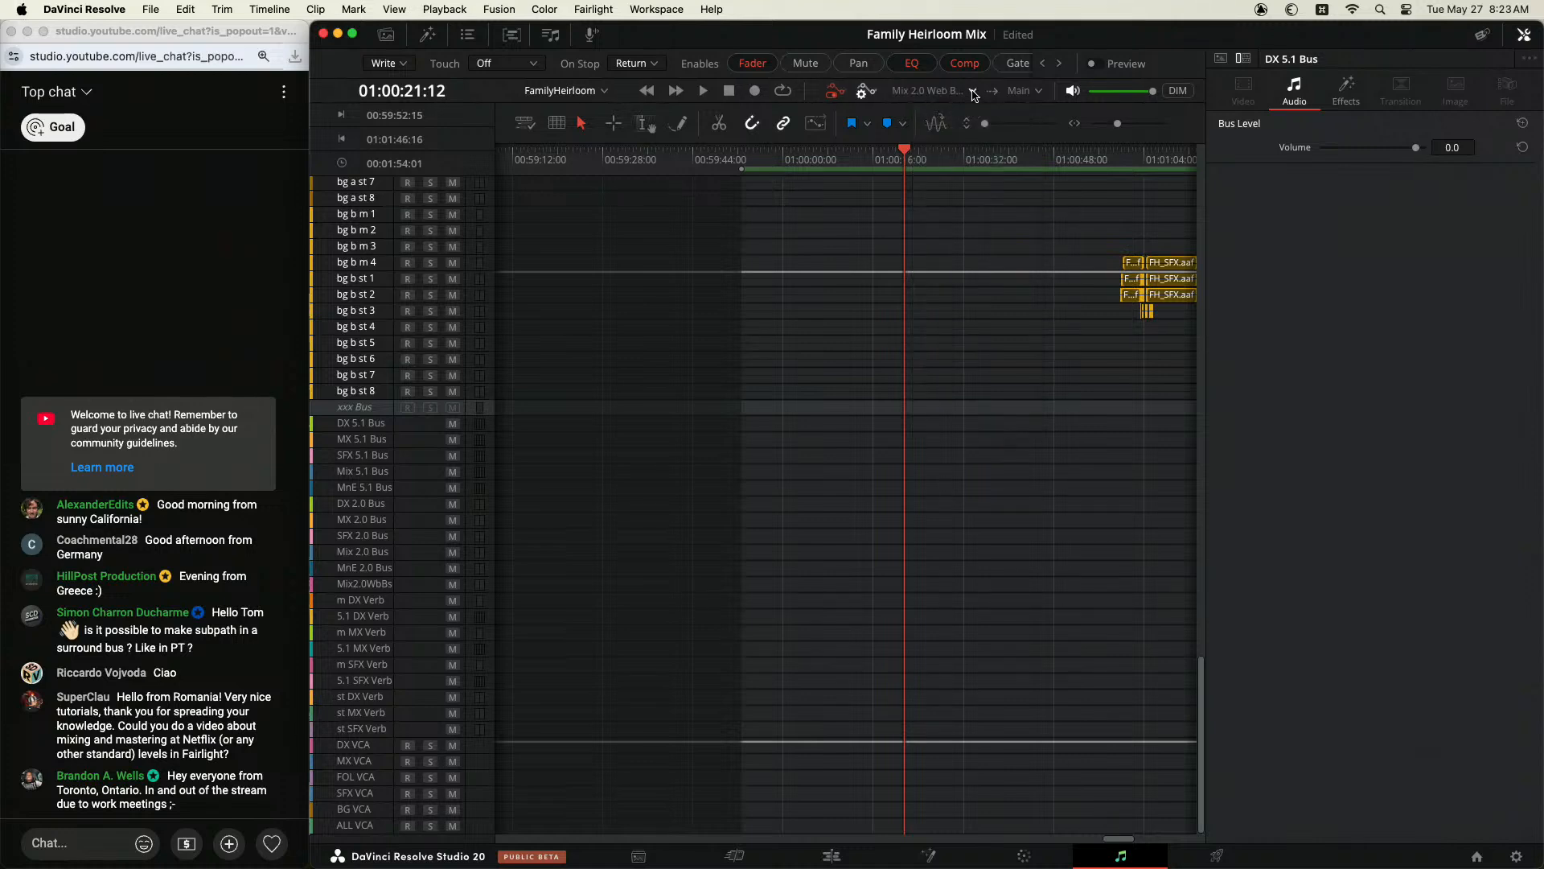
left_click(973, 94)
left_click(972, 219)
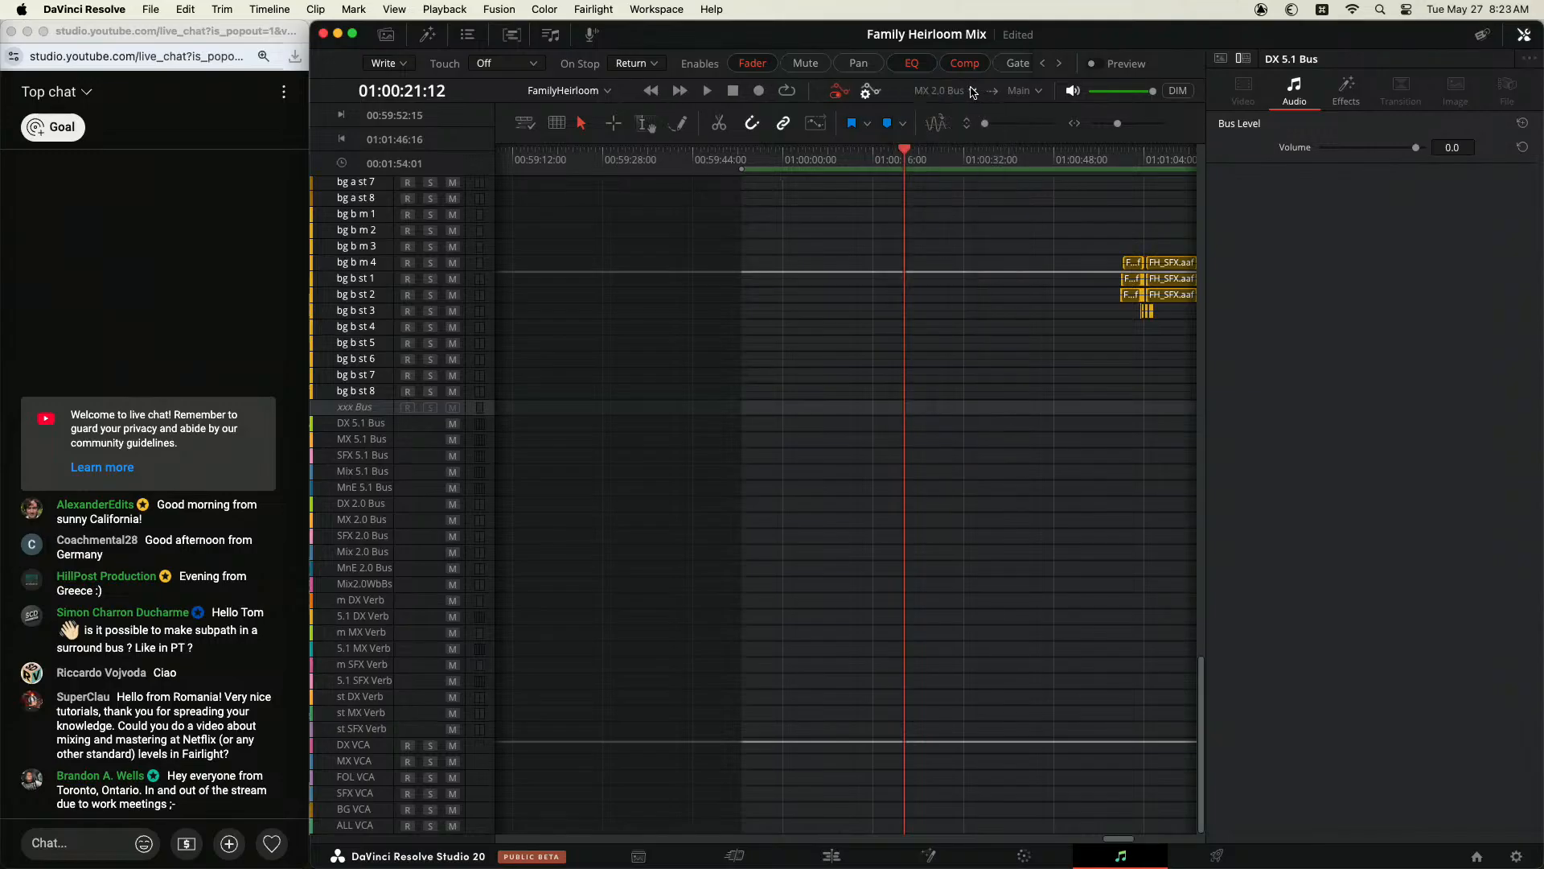
left_click(973, 93)
left_click(970, 169)
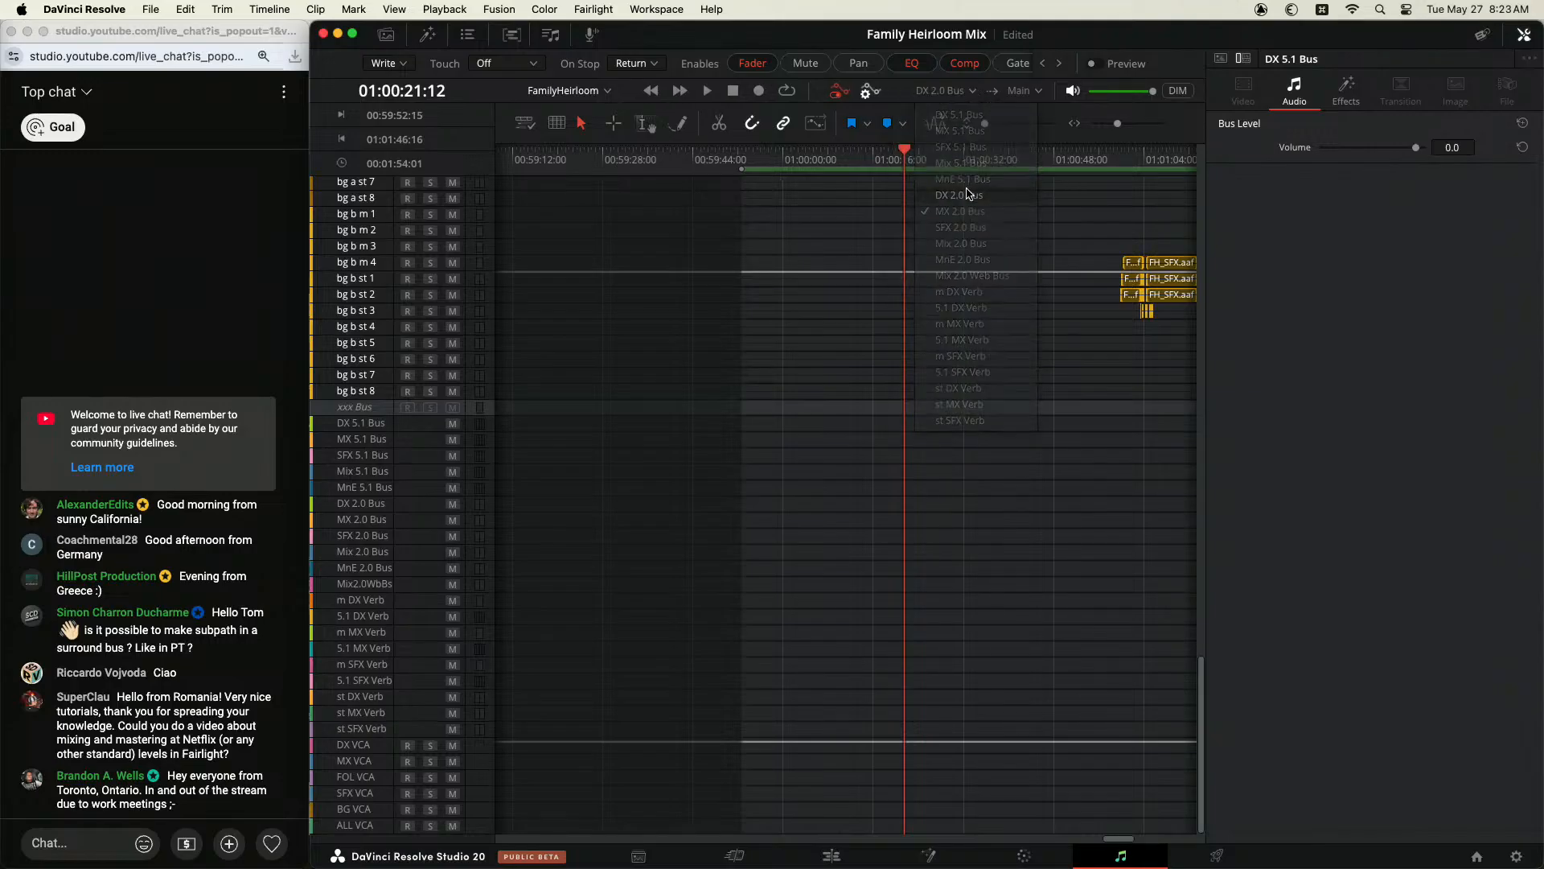
left_click(973, 94)
left_click(952, 159)
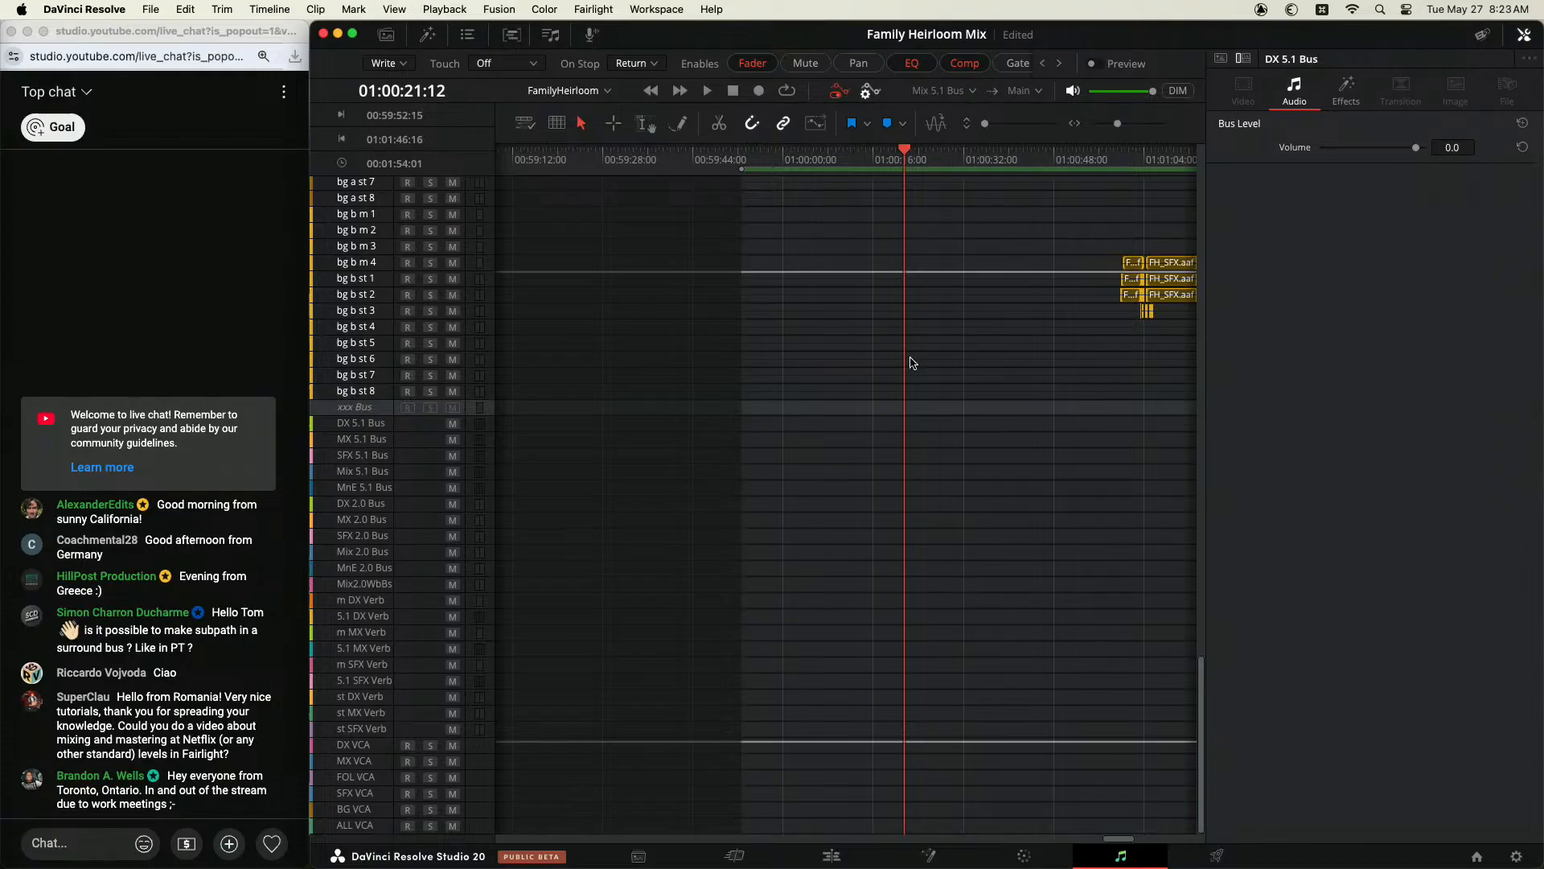
Step: Examine the timeline's tracks and buses and the monitoring bus choices, keeping Mix 5.1 Bus selected
scroll(913, 362, "up", 15)
scroll(905, 386, "down", 10)
scroll(906, 398, "up", 10)
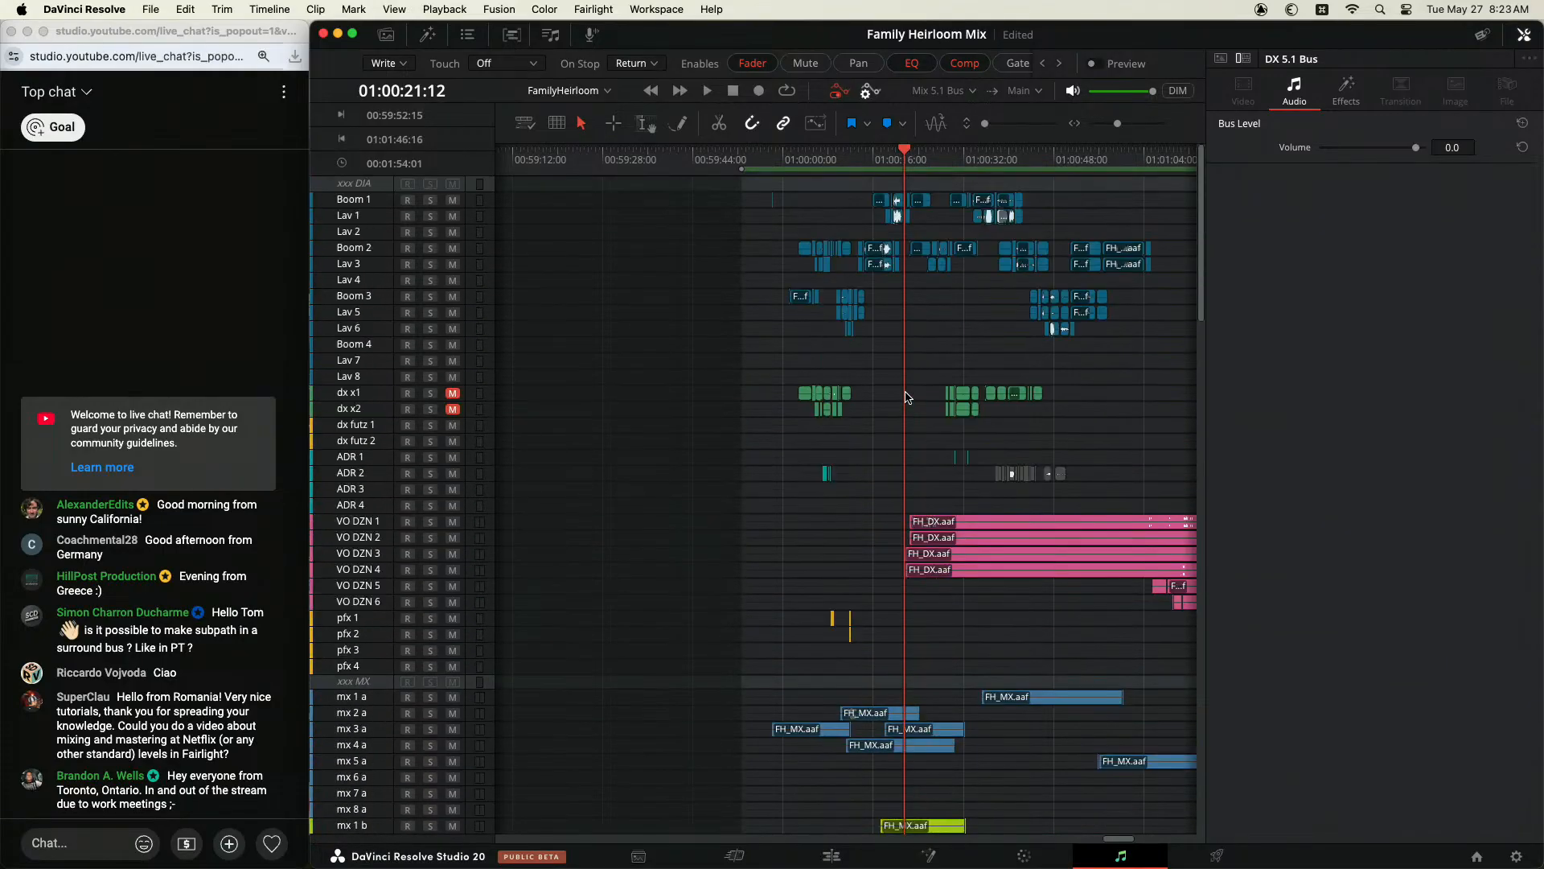
left_click(972, 91)
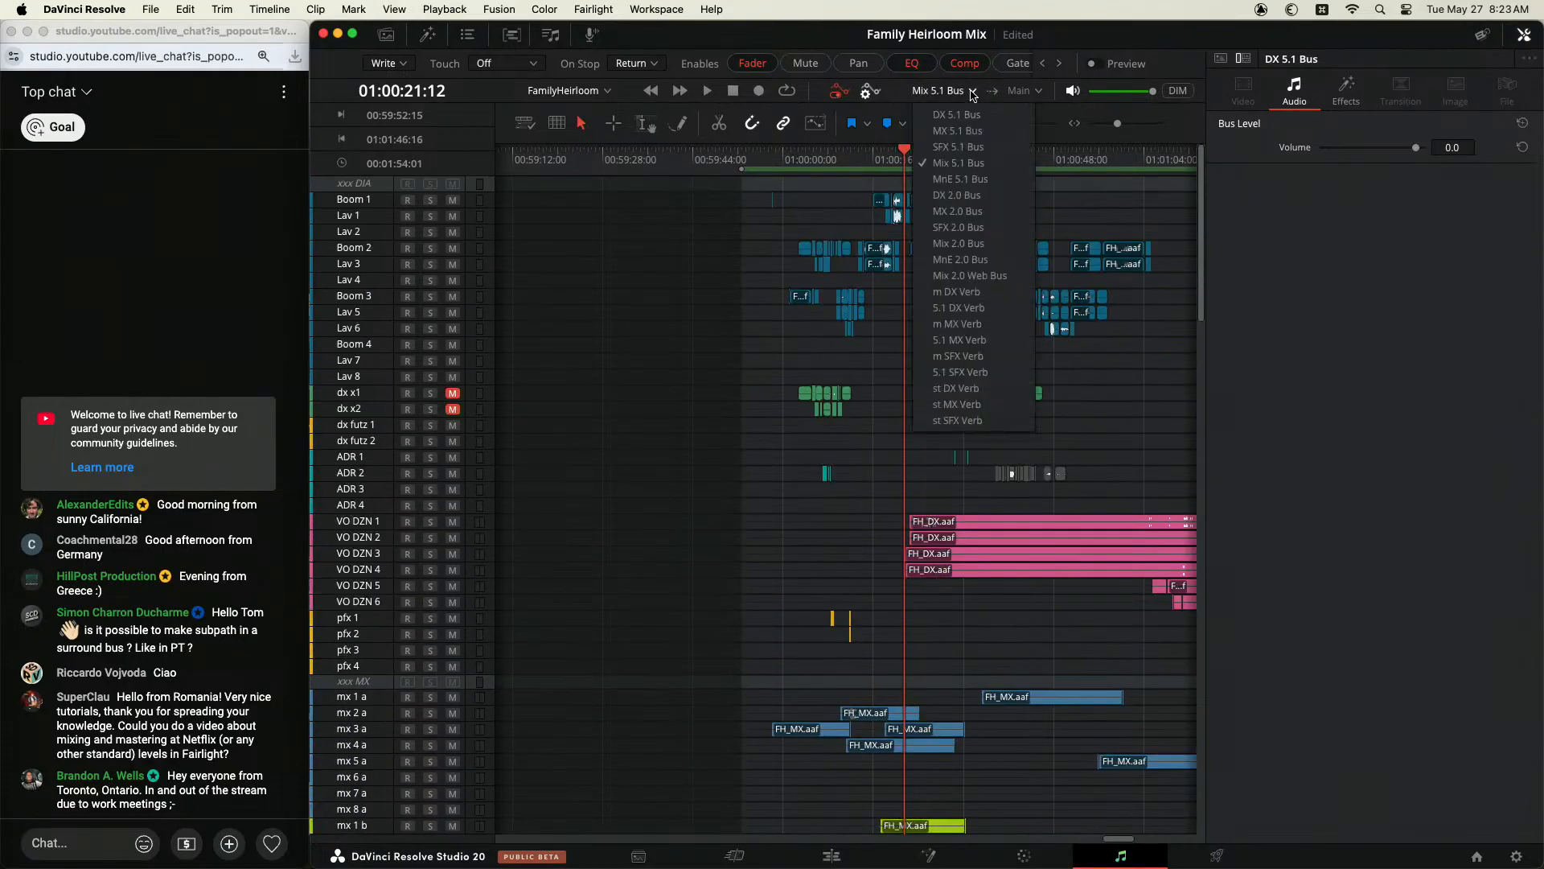
left_click(956, 164)
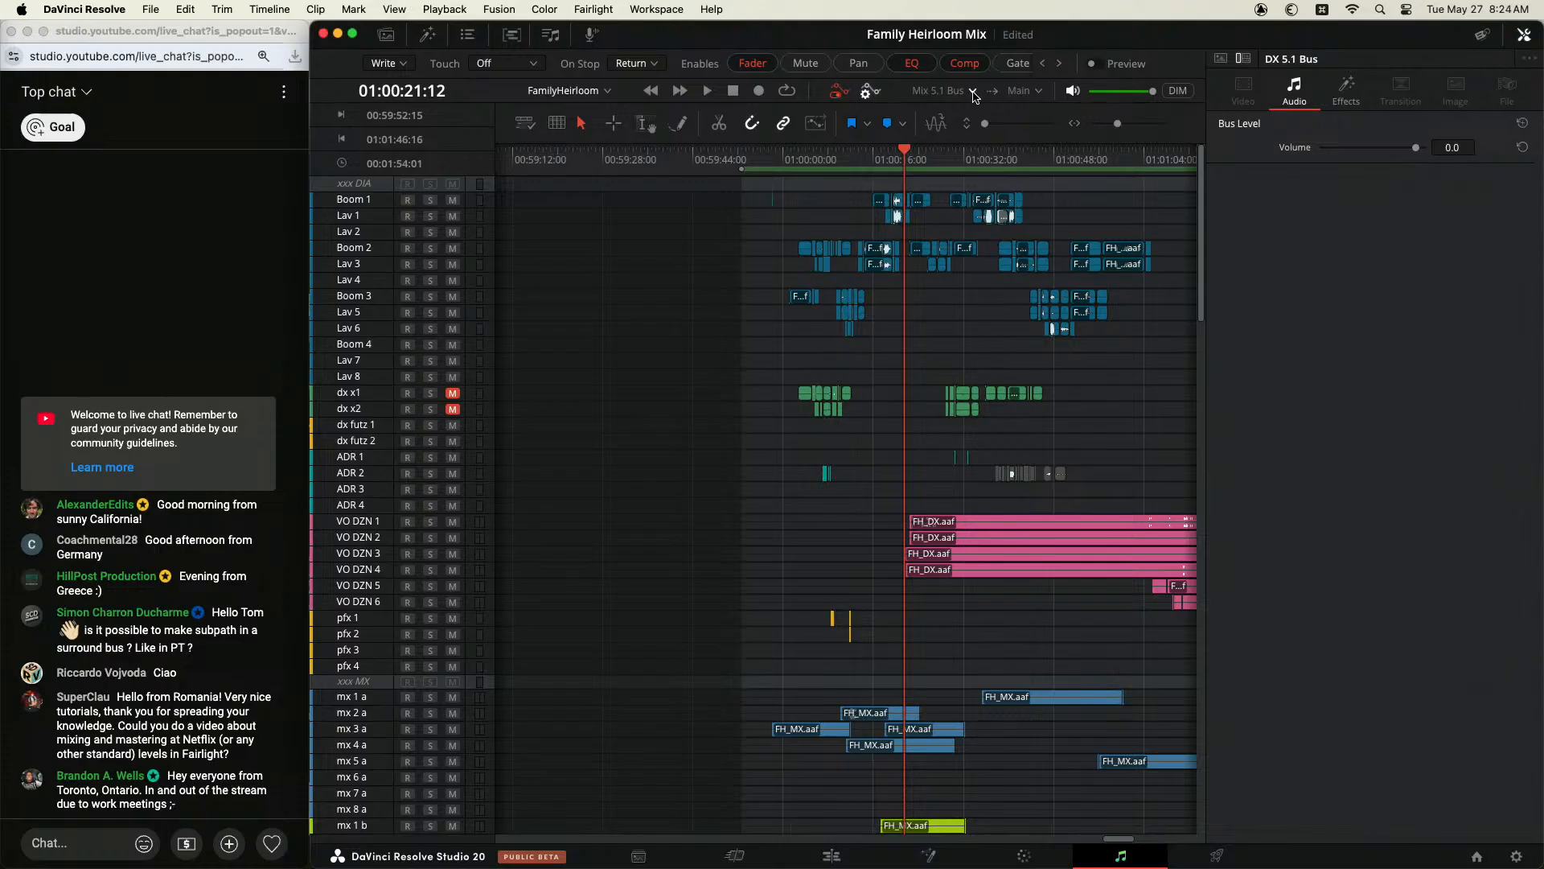
scroll(885, 427, "down", 15)
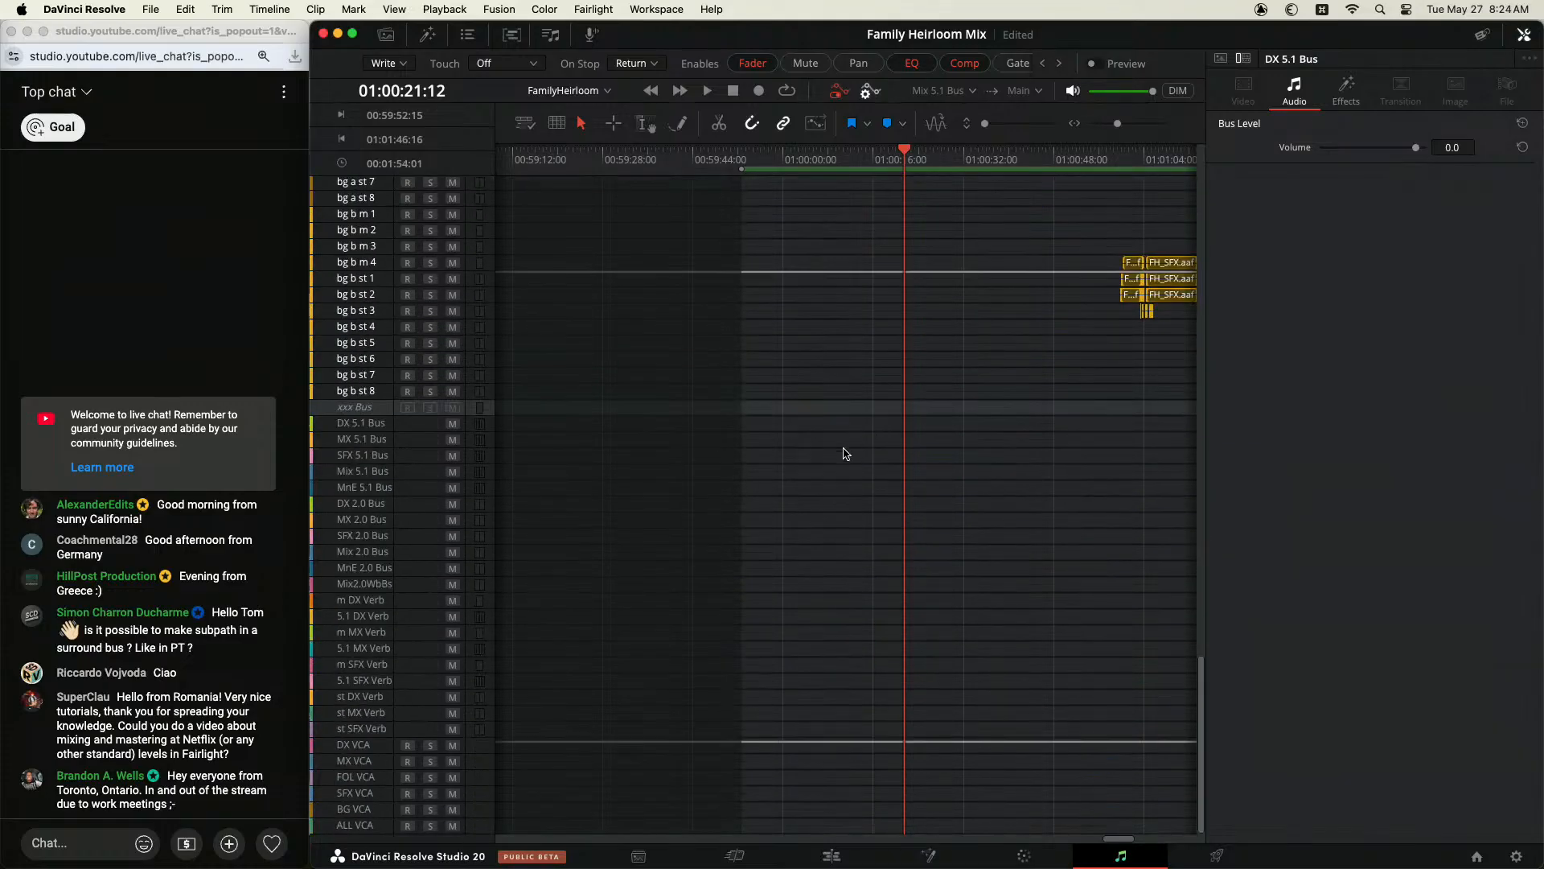
scroll(900, 512, "up", 15)
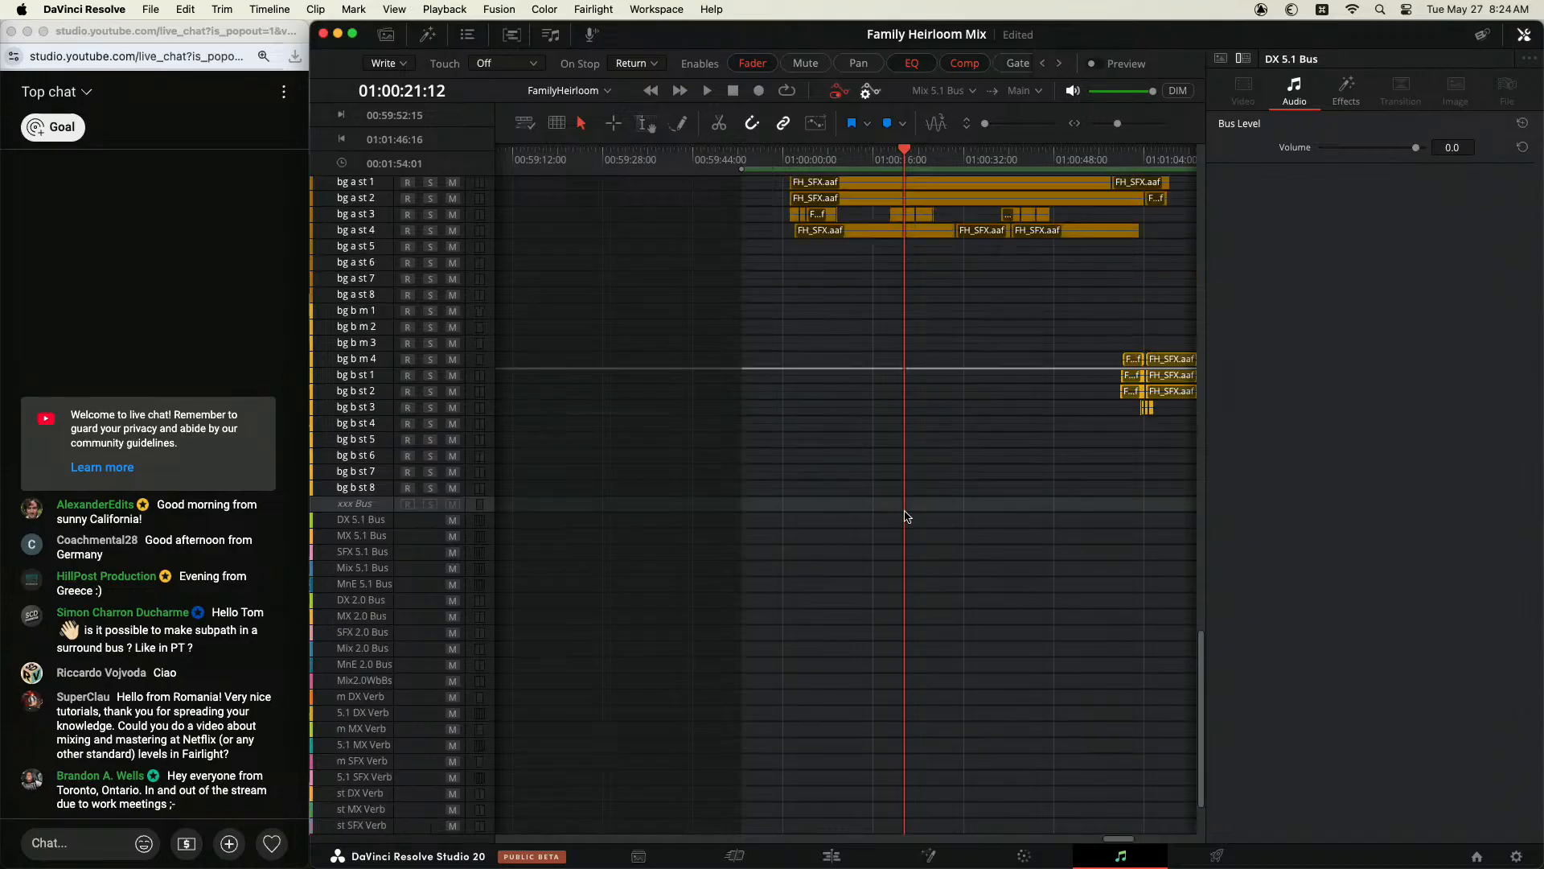
scroll(898, 508, "down", 15)
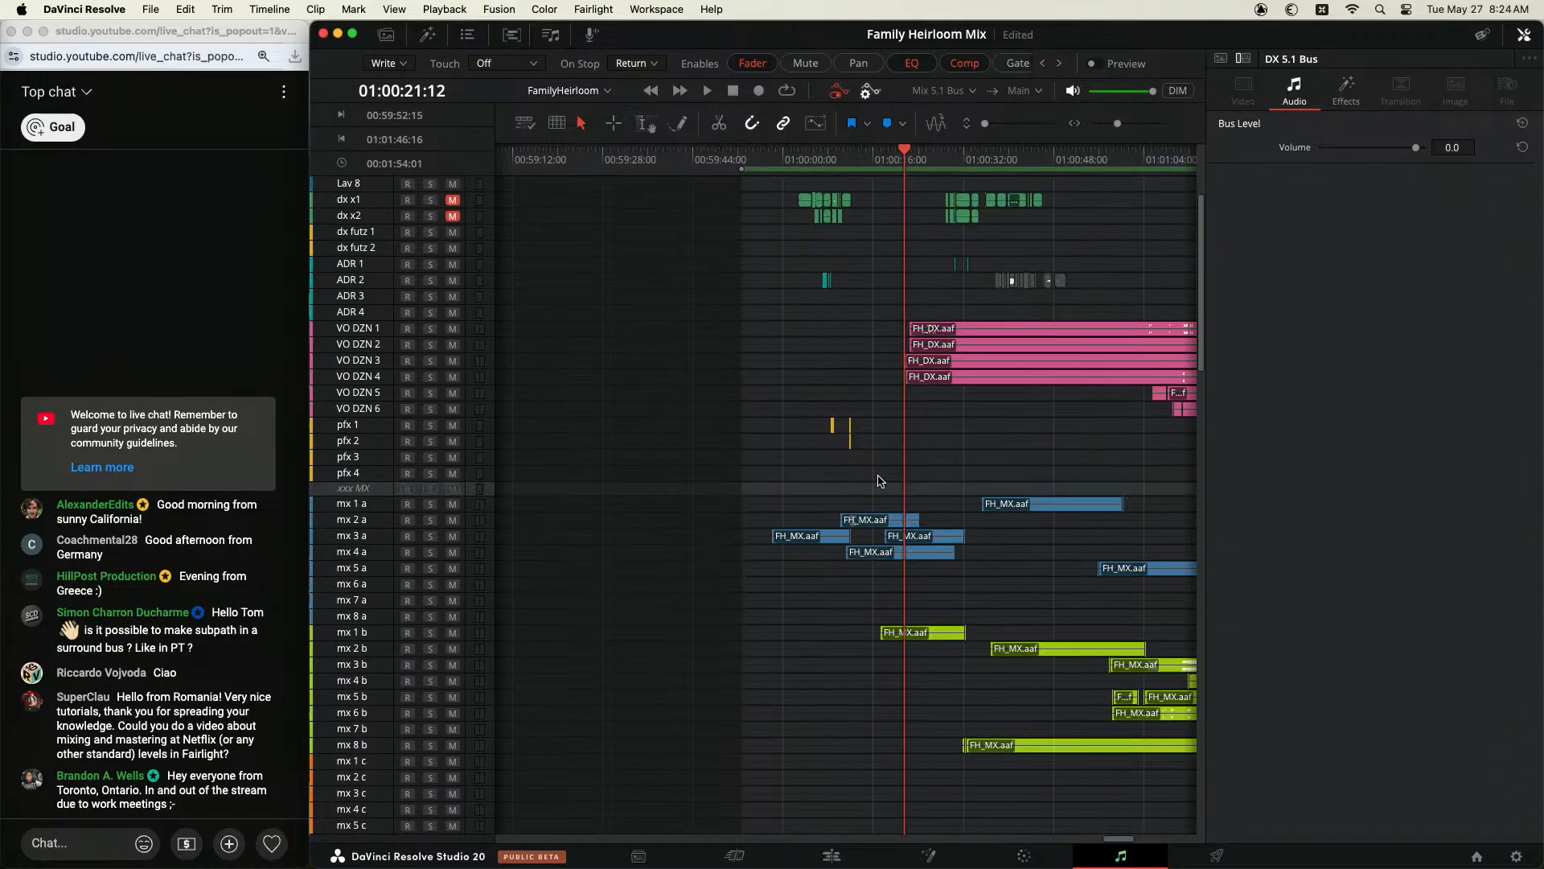
scroll(879, 481, "up", 15)
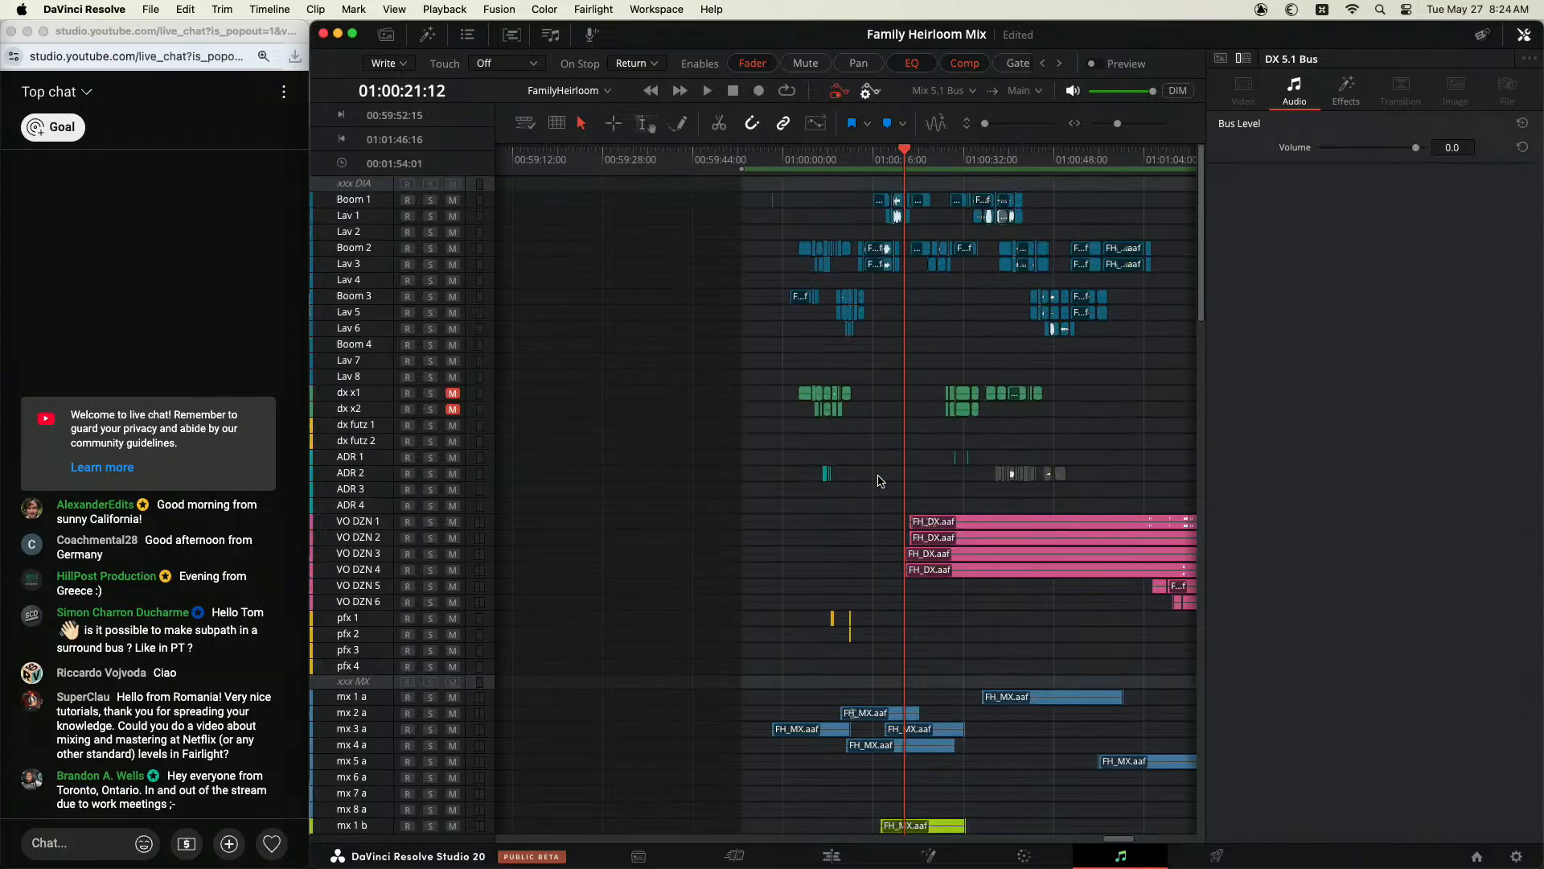
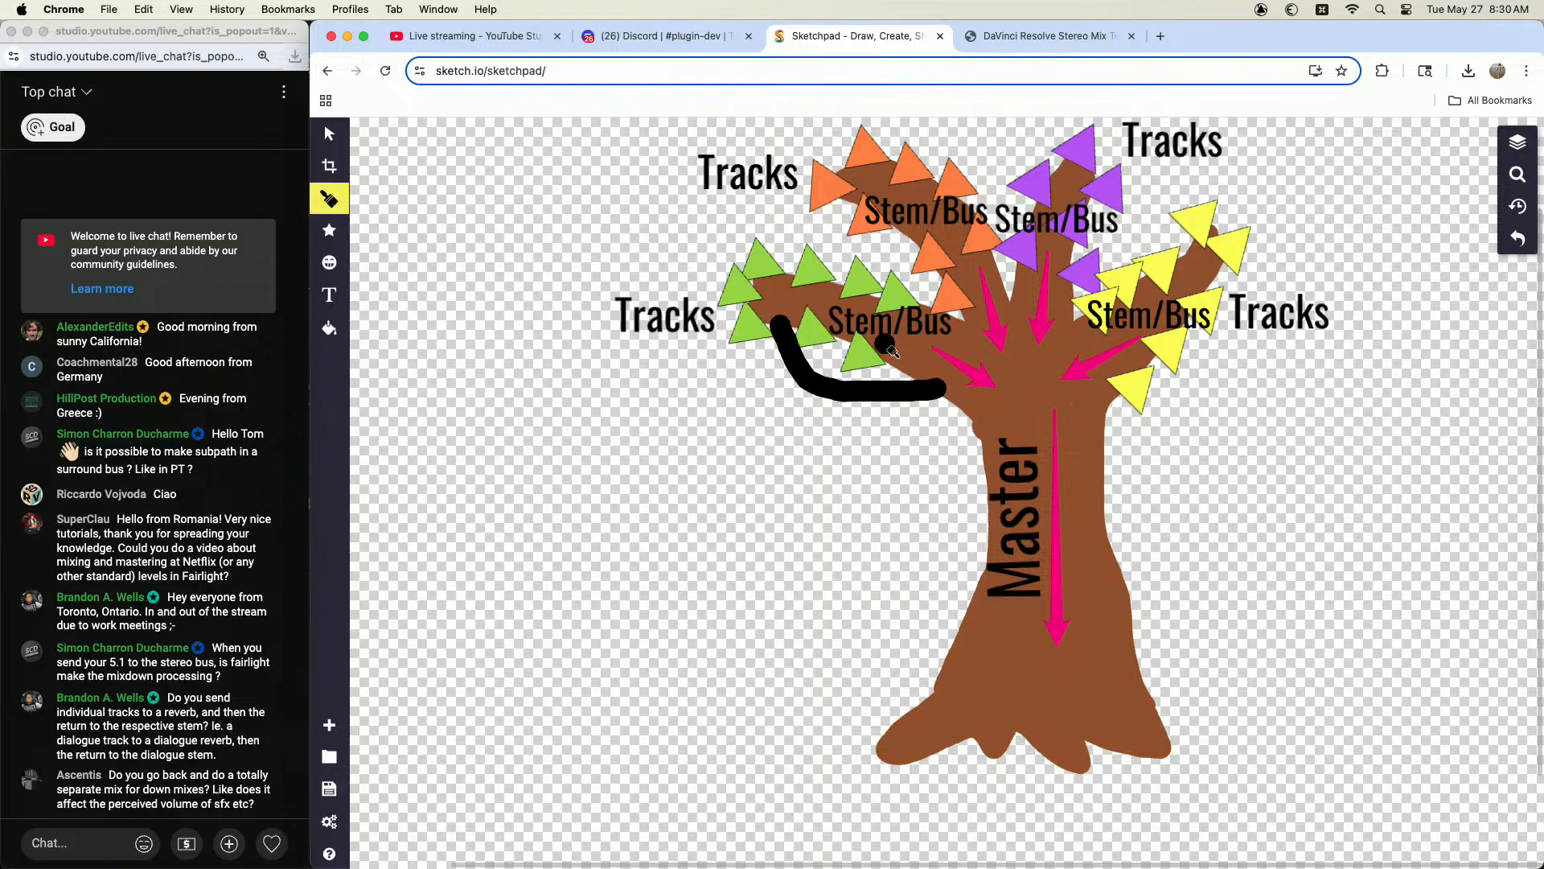
Step: Sketch a black triangle below the green tracks' branch, and undo it together with the black line above it
mouse_move(816, 432)
left_mouse_down()
mouse_move(786, 412)
mouse_move(812, 441)
mouse_move(792, 462)
mouse_move(827, 426)
left_mouse_up()
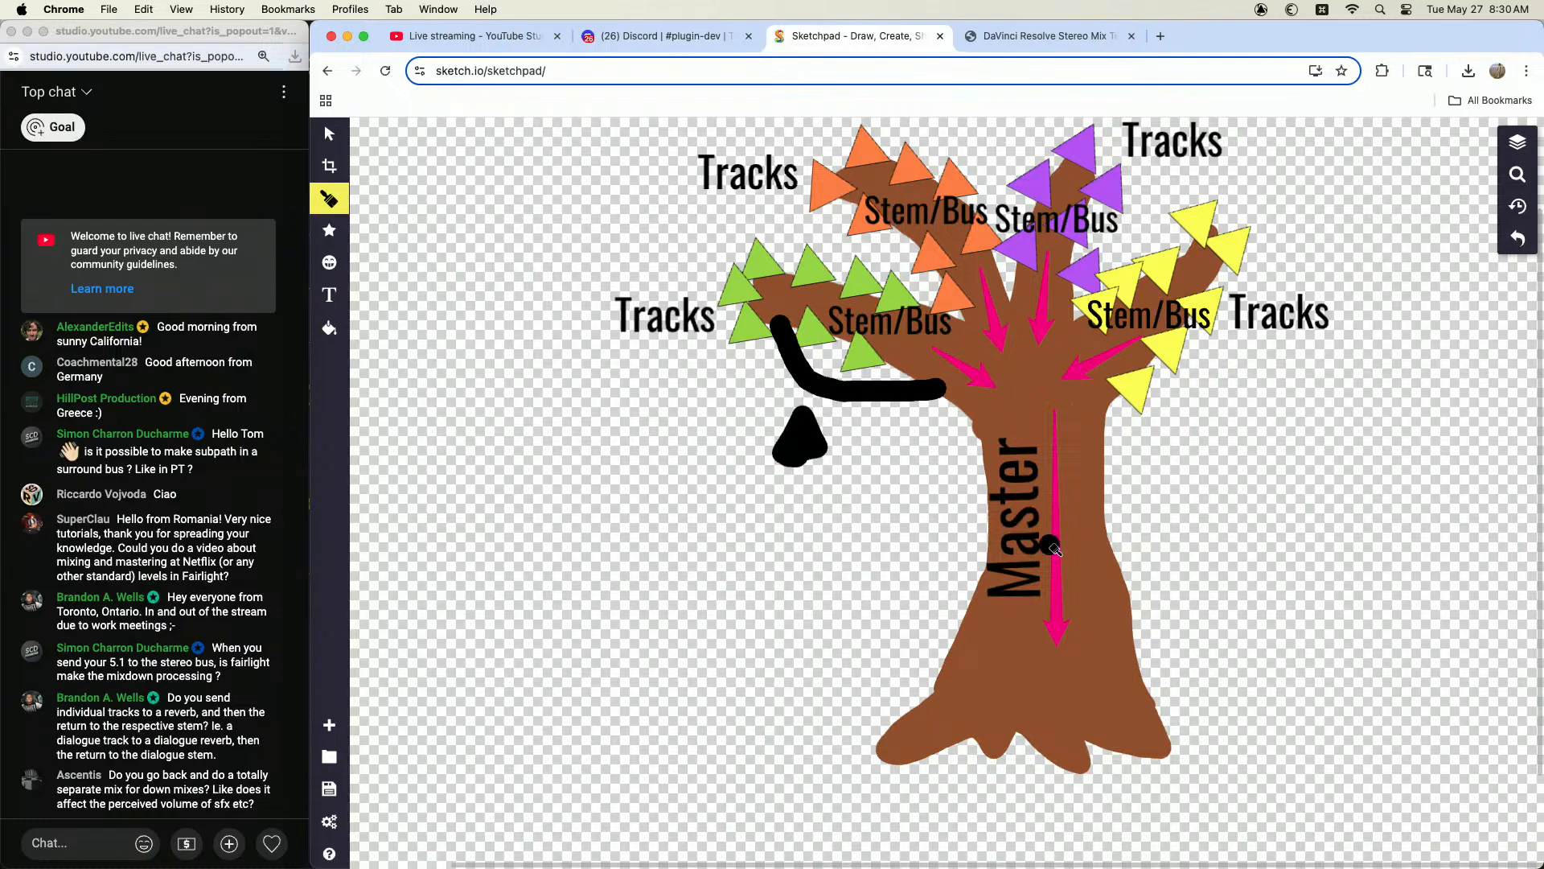
key("super+z")
key("super+z")
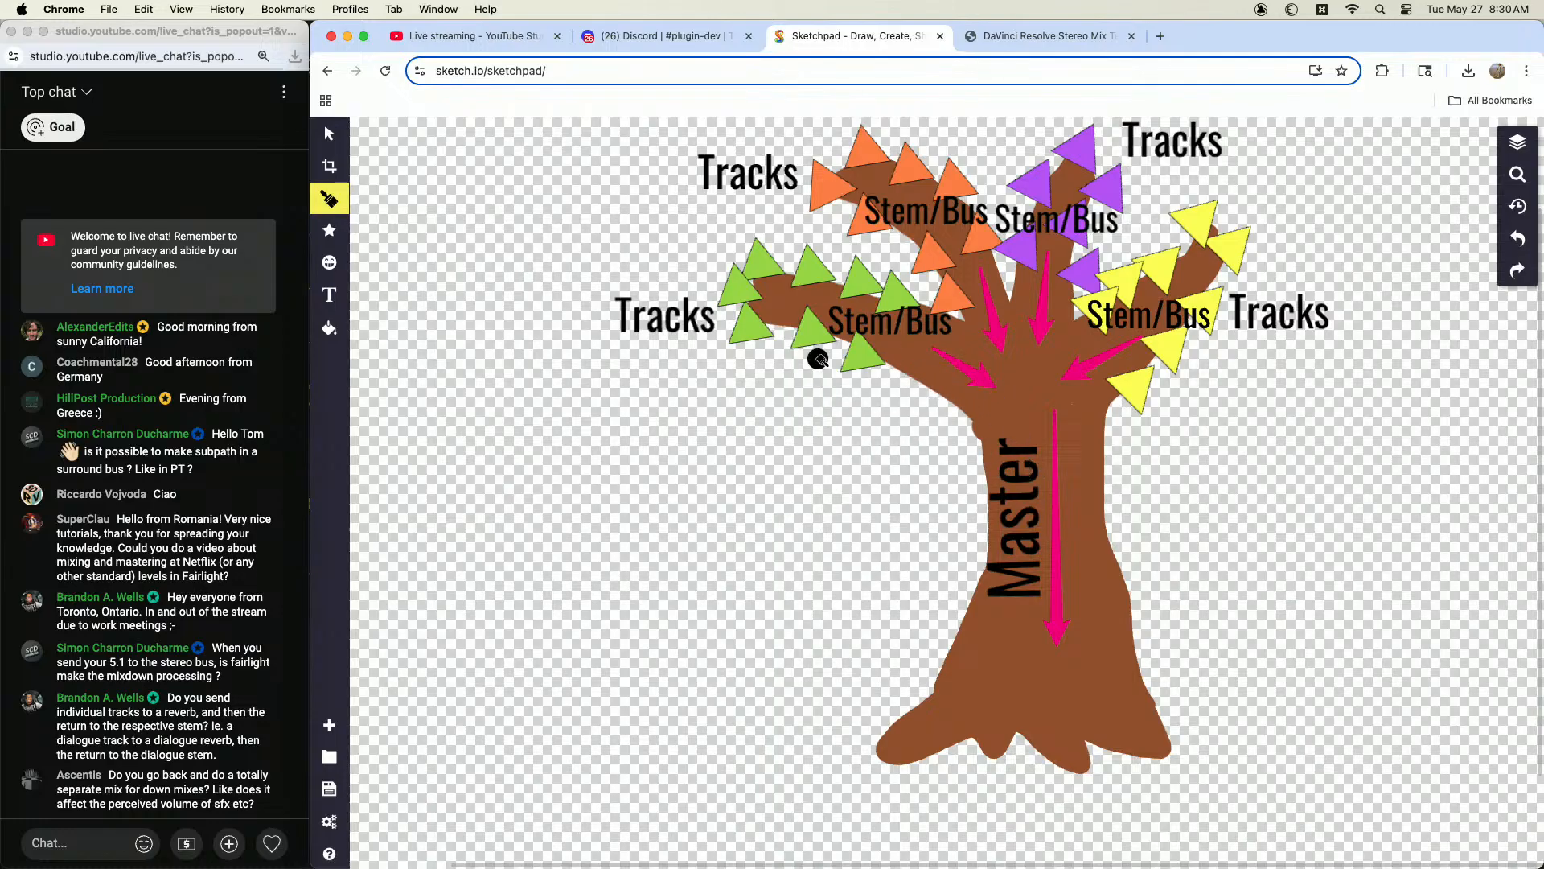
Step: Draw a black line from the green tracks' branch directly to the Master trunk, and undo it
mouse_move(780, 319)
left_mouse_down()
mouse_move(891, 480)
mouse_move(1014, 586)
left_mouse_up()
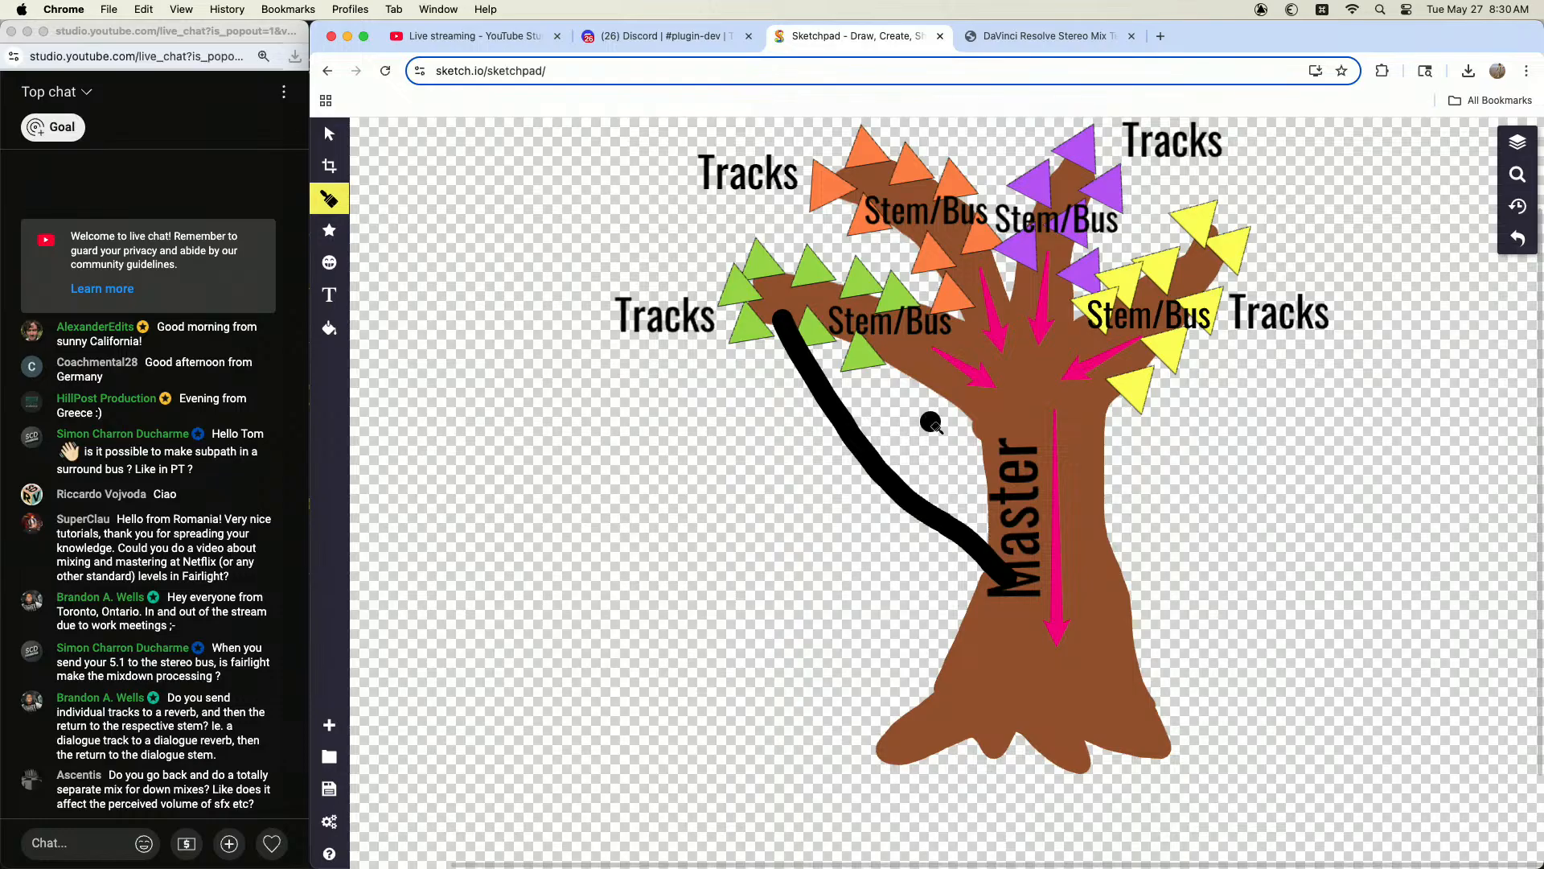
left_click(972, 566)
key("super+z")
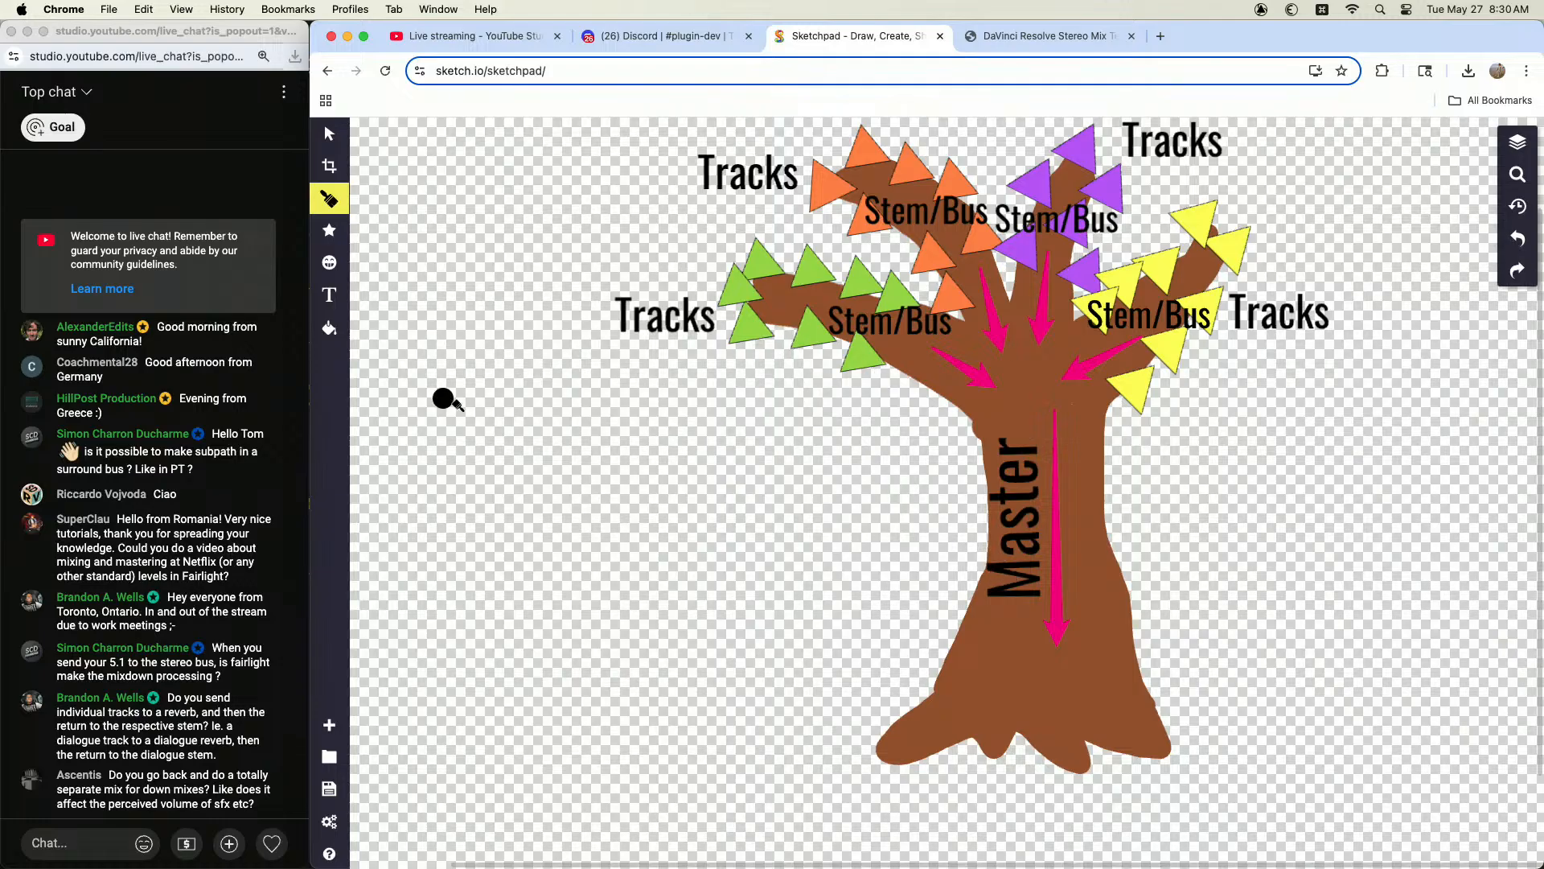
Step: Switch to DaVinci Resolve and view the effects on the reverb buses in the mixer
left_click(211, 623)
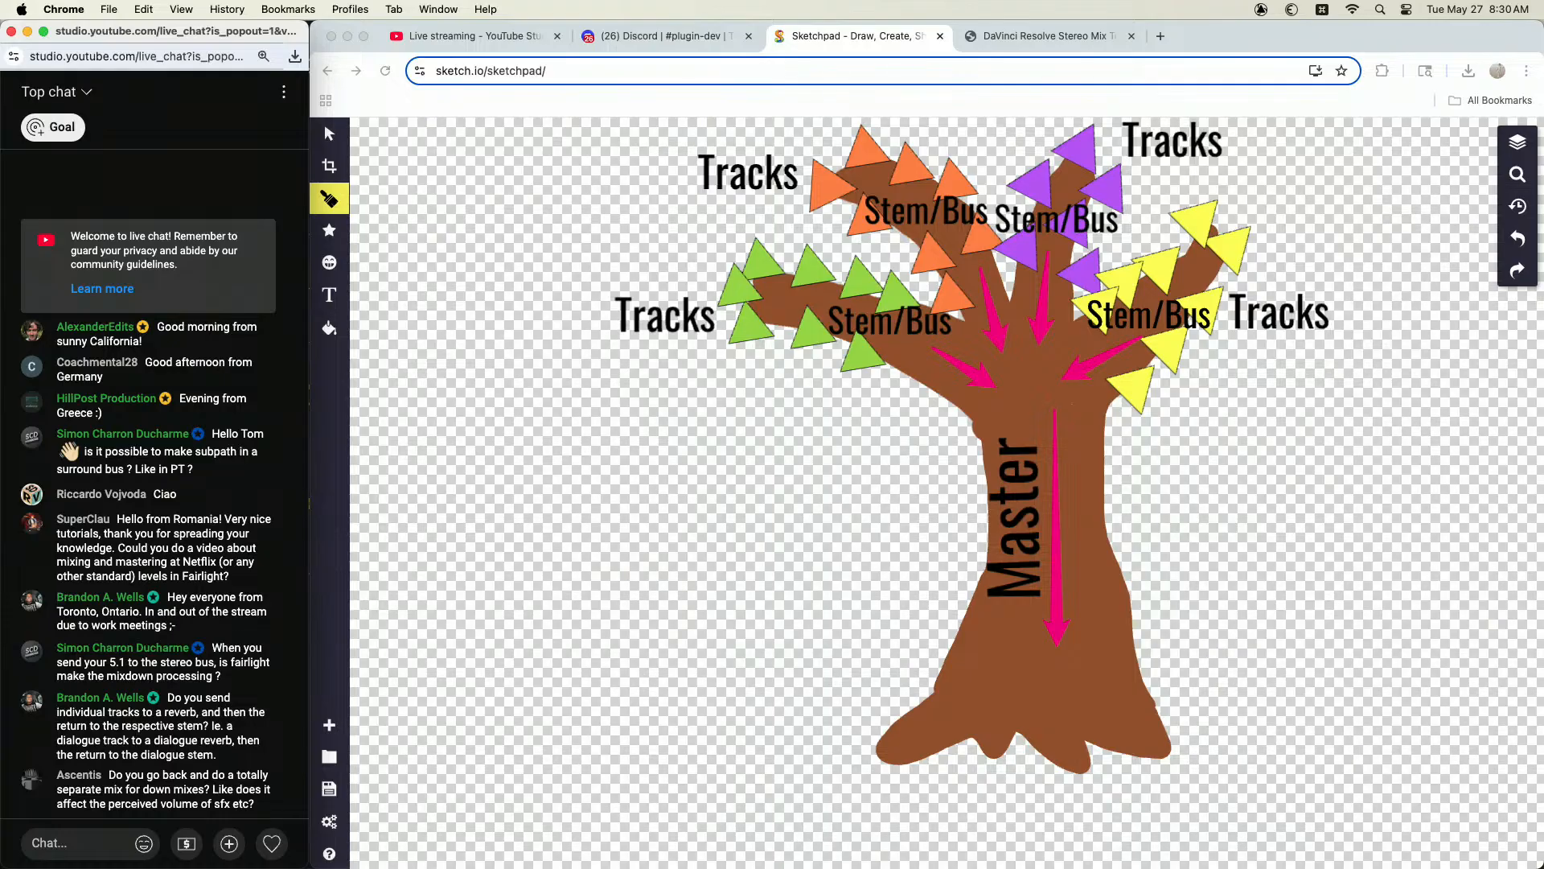
key("super+Tab")
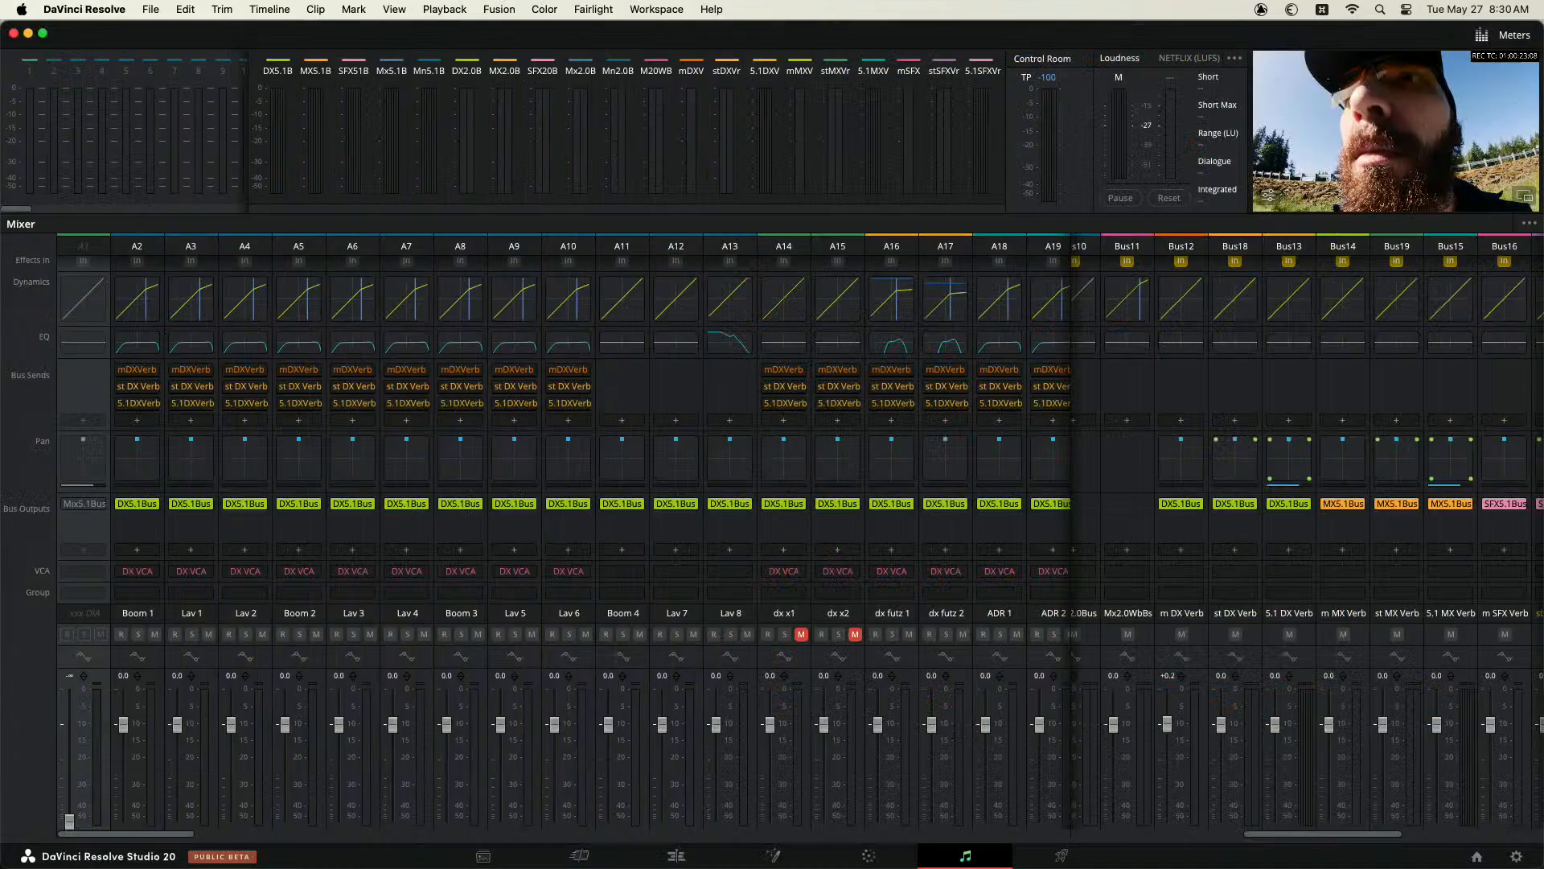
mouse_move(1312, 841)
left_mouse_down()
mouse_move(1357, 843)
mouse_move(1331, 840)
left_mouse_up()
scroll(1329, 422, "up", 3)
scroll(1329, 422, "up", 2)
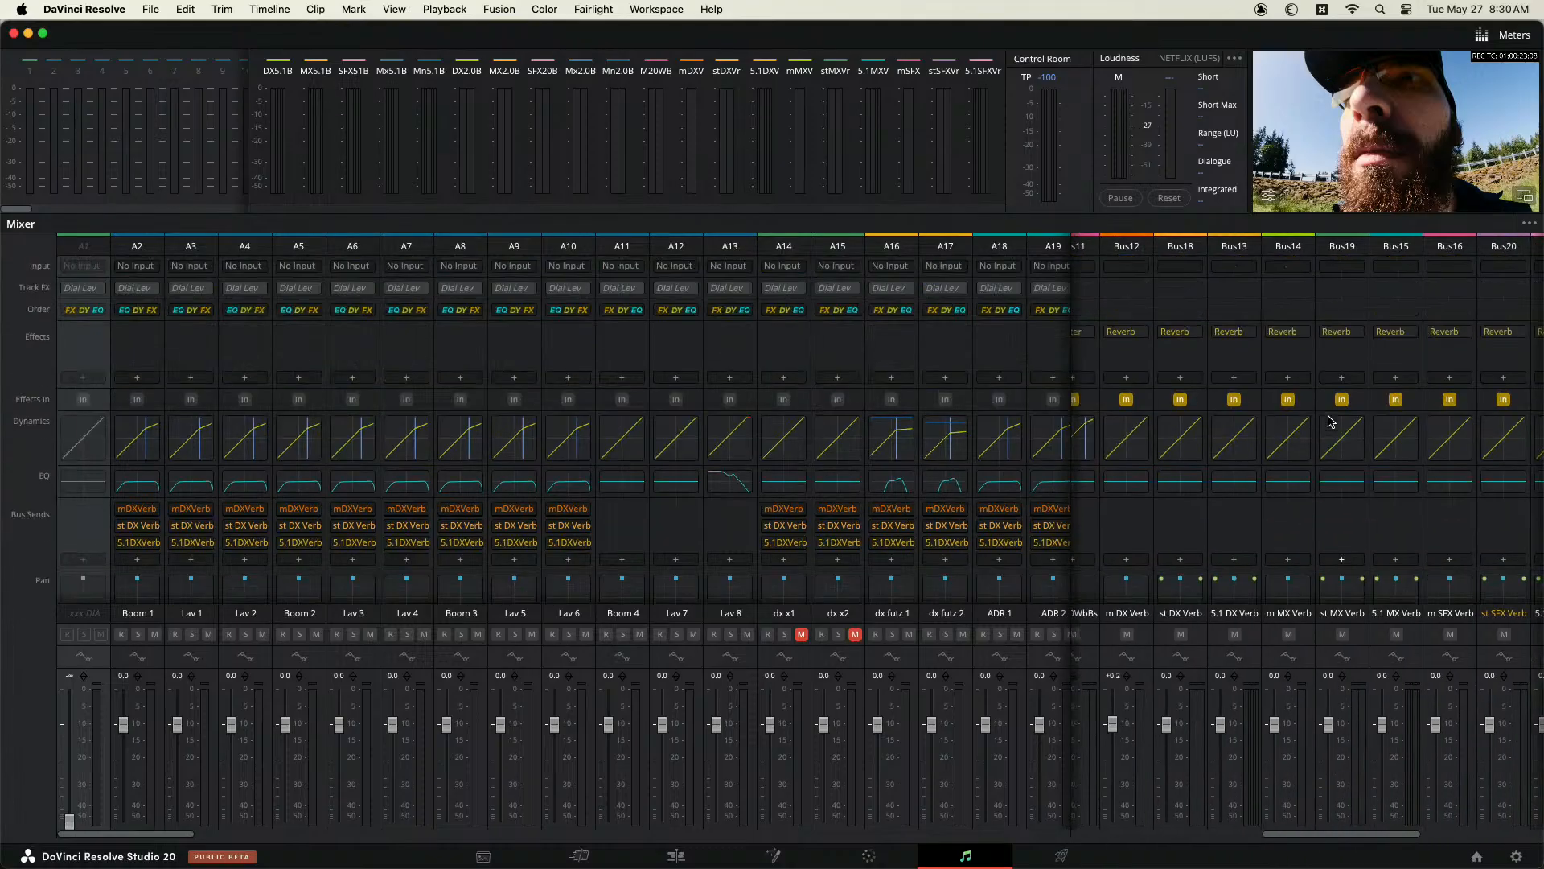
Step: View the effects on the 2.0 and 5.1 buses and open the Limiter on the MX 5.1 Bus
left_click_drag(1330, 841, 1204, 838)
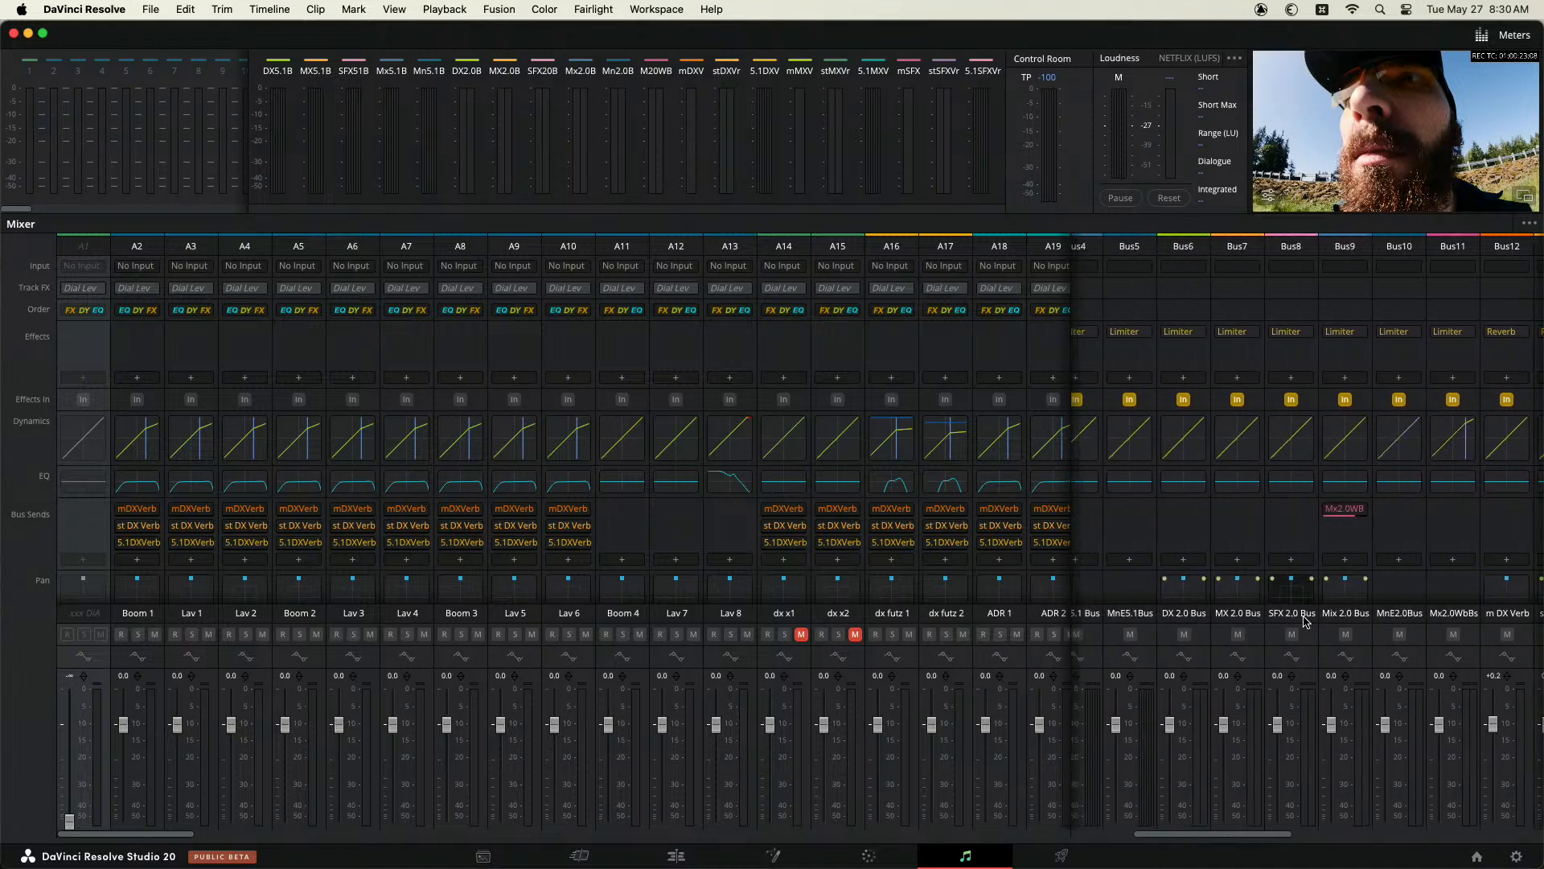
left_click_drag(1230, 840, 1167, 842)
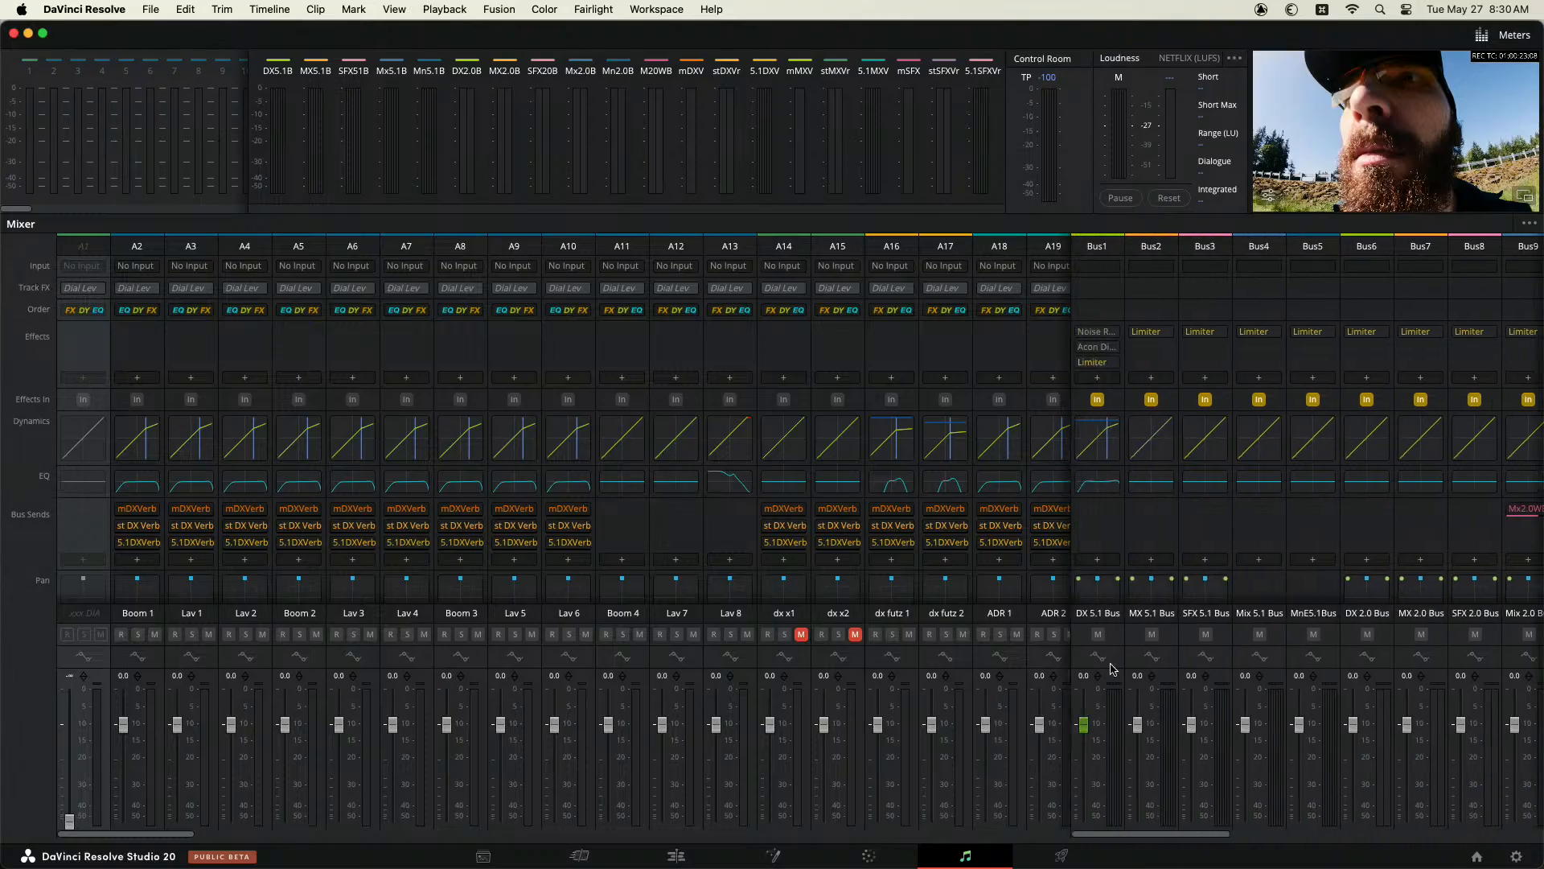
left_click(1152, 332)
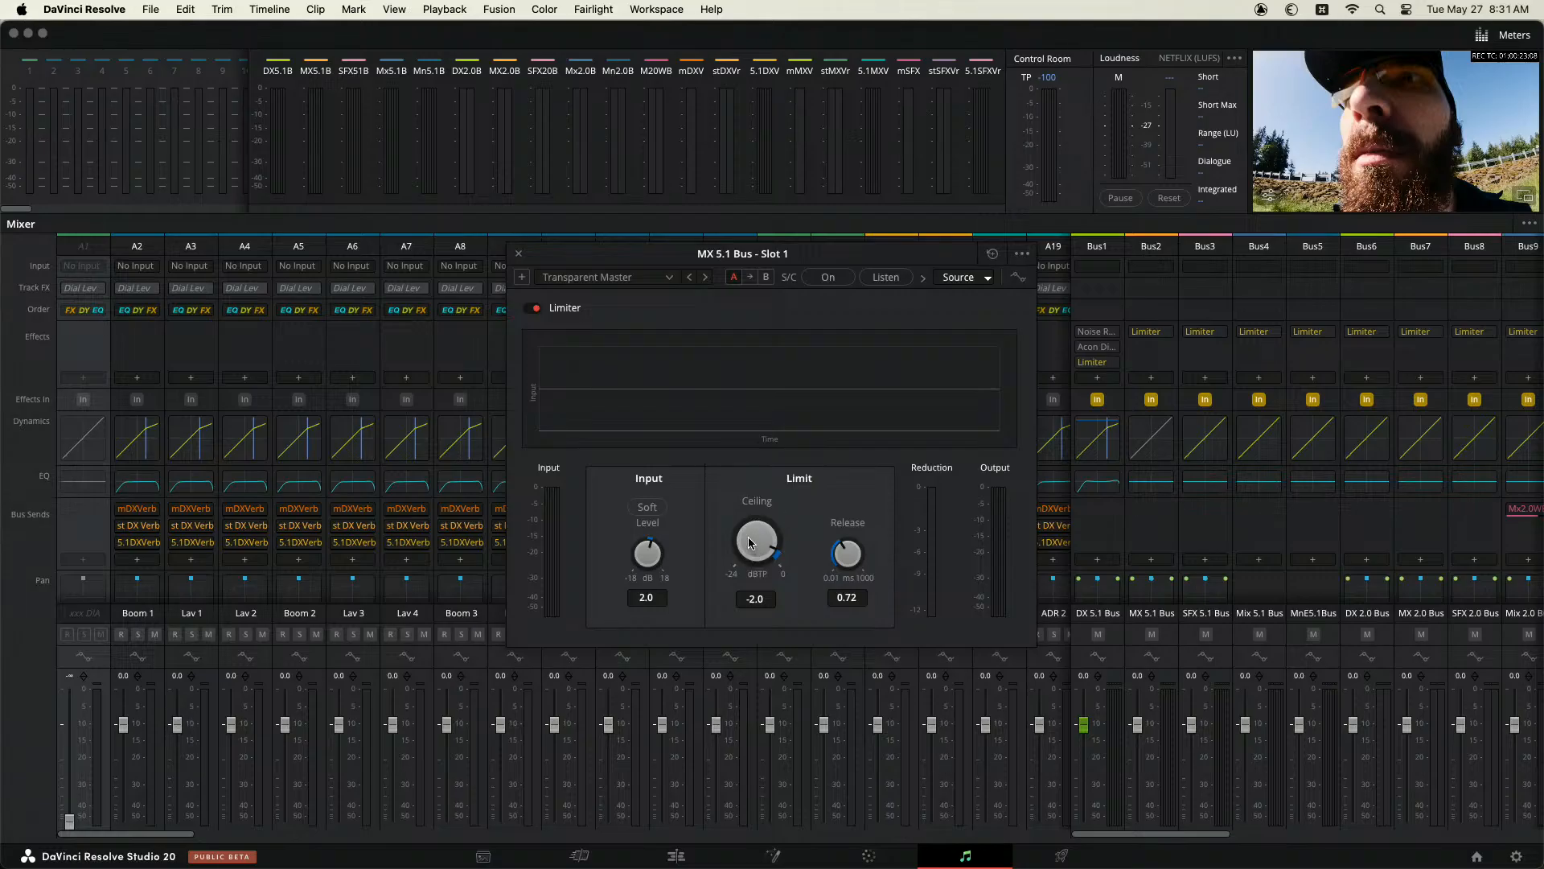
Step: Try a ceiling of -6 on the MX 5.1 Bus Limiter, set it to -3 and close the plugin
left_click_drag(744, 554, 754, 610)
left_click(752, 600)
type("-6")
key("Return")
type("-3")
key("Return")
left_click(519, 254)
Step: Insert a Fairlight FX Multiband Compressor in slot 2 of the MX 5.1 Bus and move its window clear of the bus strips
mouse_move(1144, 337)
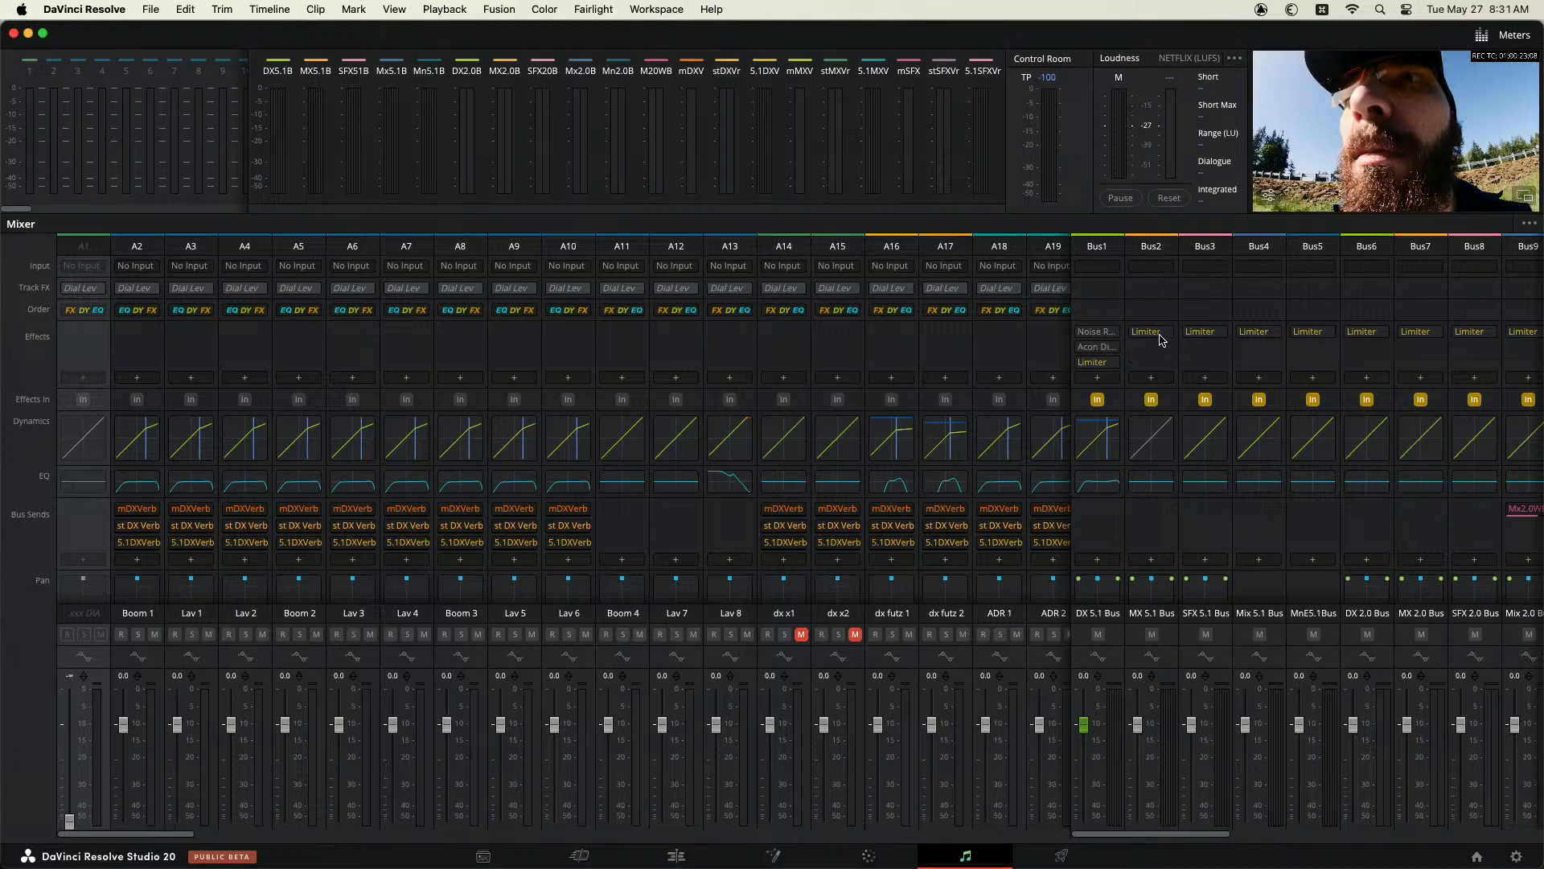
left_click(1151, 378)
mouse_move(1239, 413)
mouse_move(1232, 445)
mouse_move(1370, 447)
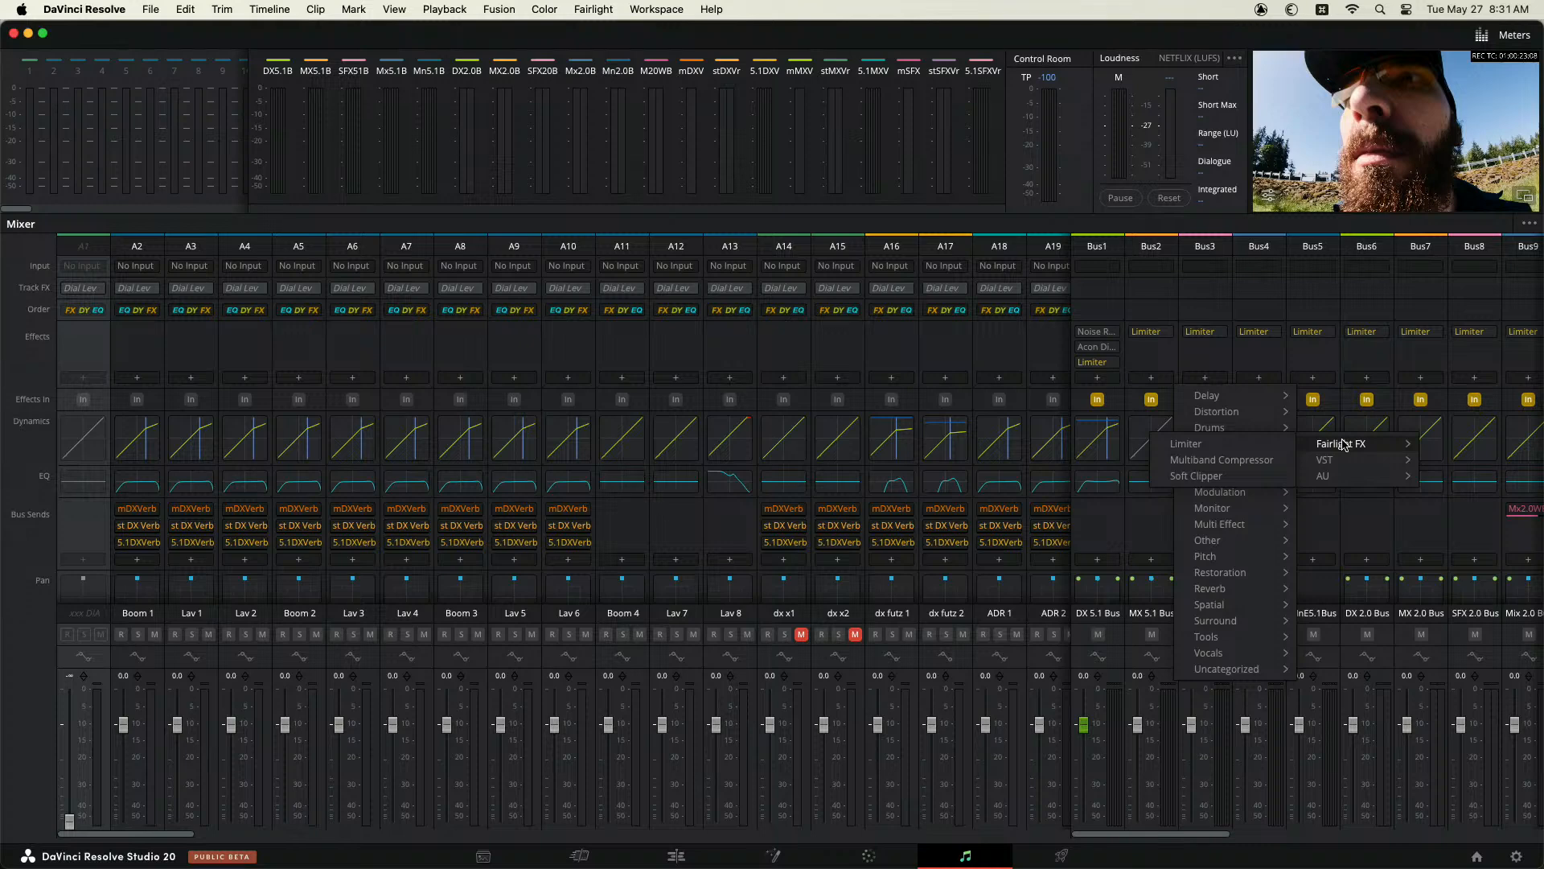
left_click(1228, 460)
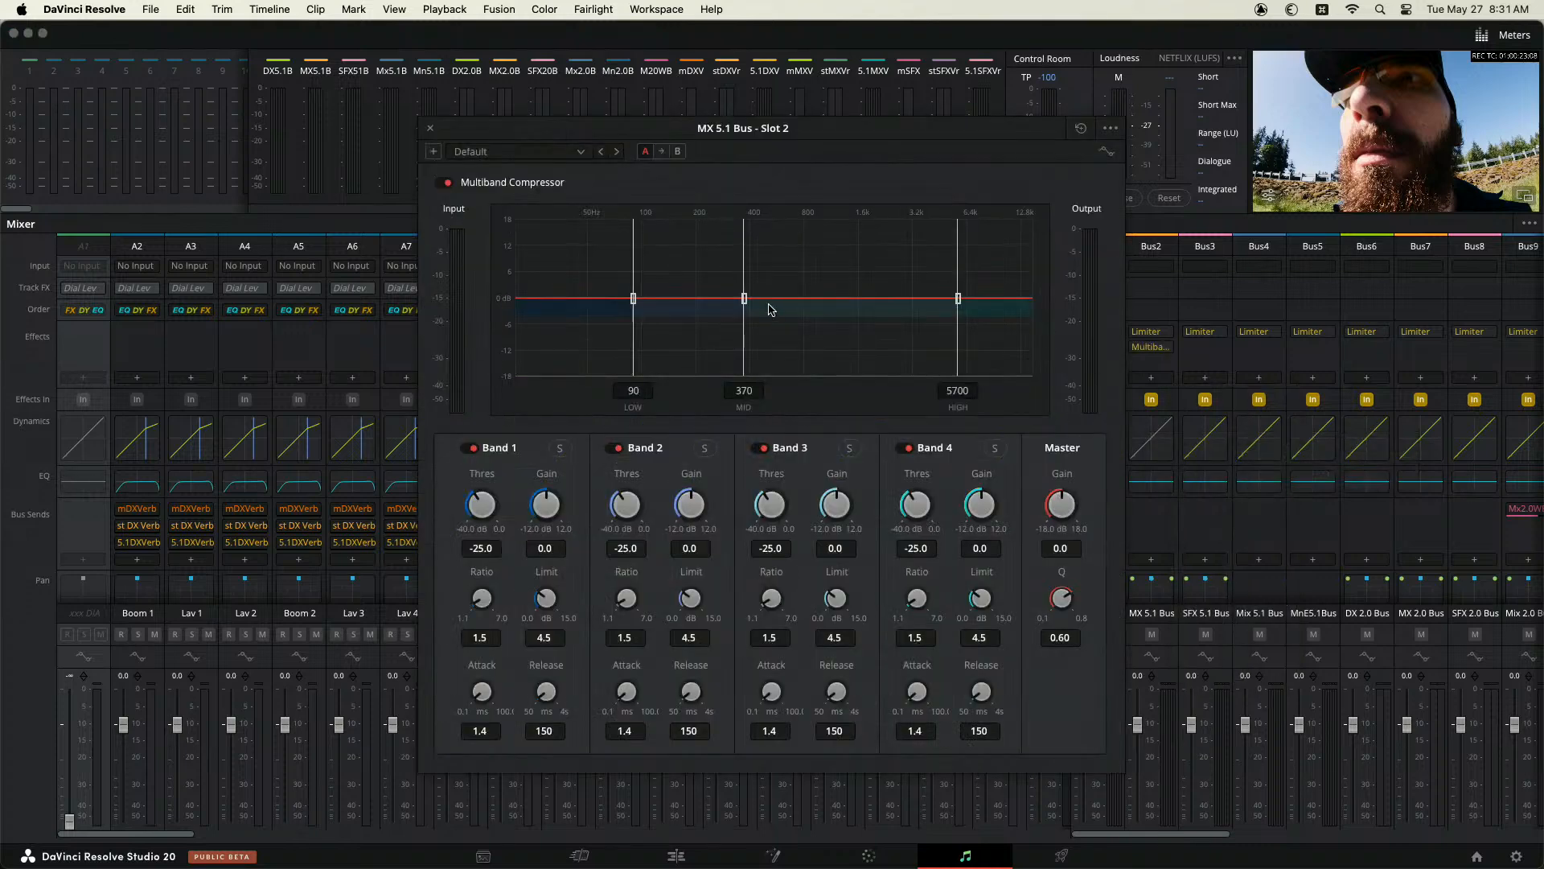
left_click_drag(821, 134, 545, 138)
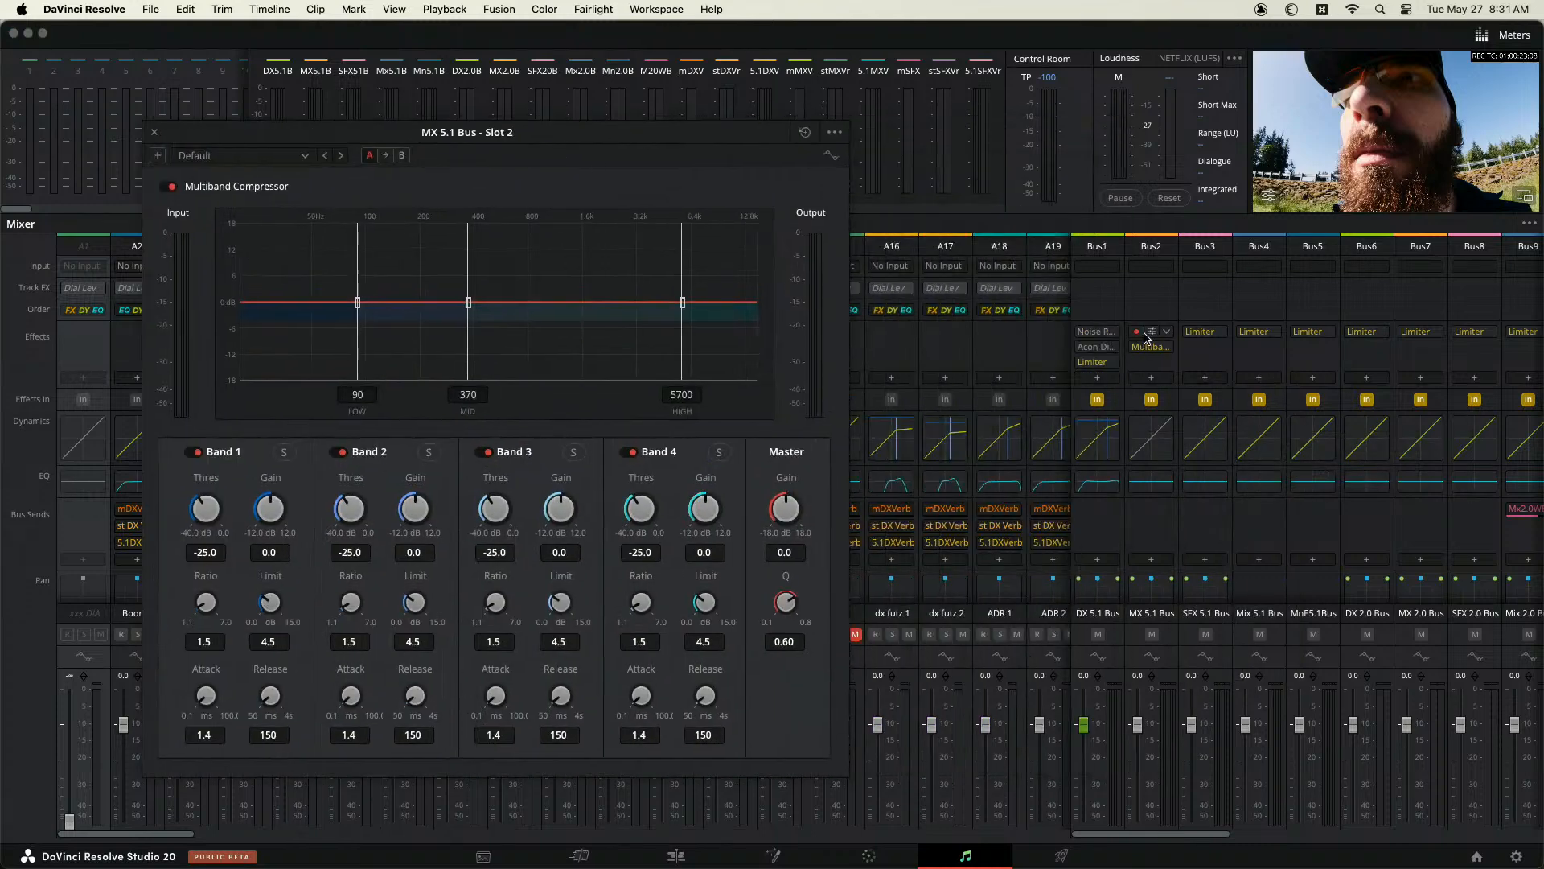
Step: Reorder the Limiter and Multiband Compressor on the MX 5.1 Bus, and remove the Multiband Compressor
left_click_drag(1150, 328, 1152, 353)
left_click(1166, 331)
left_click(1182, 350)
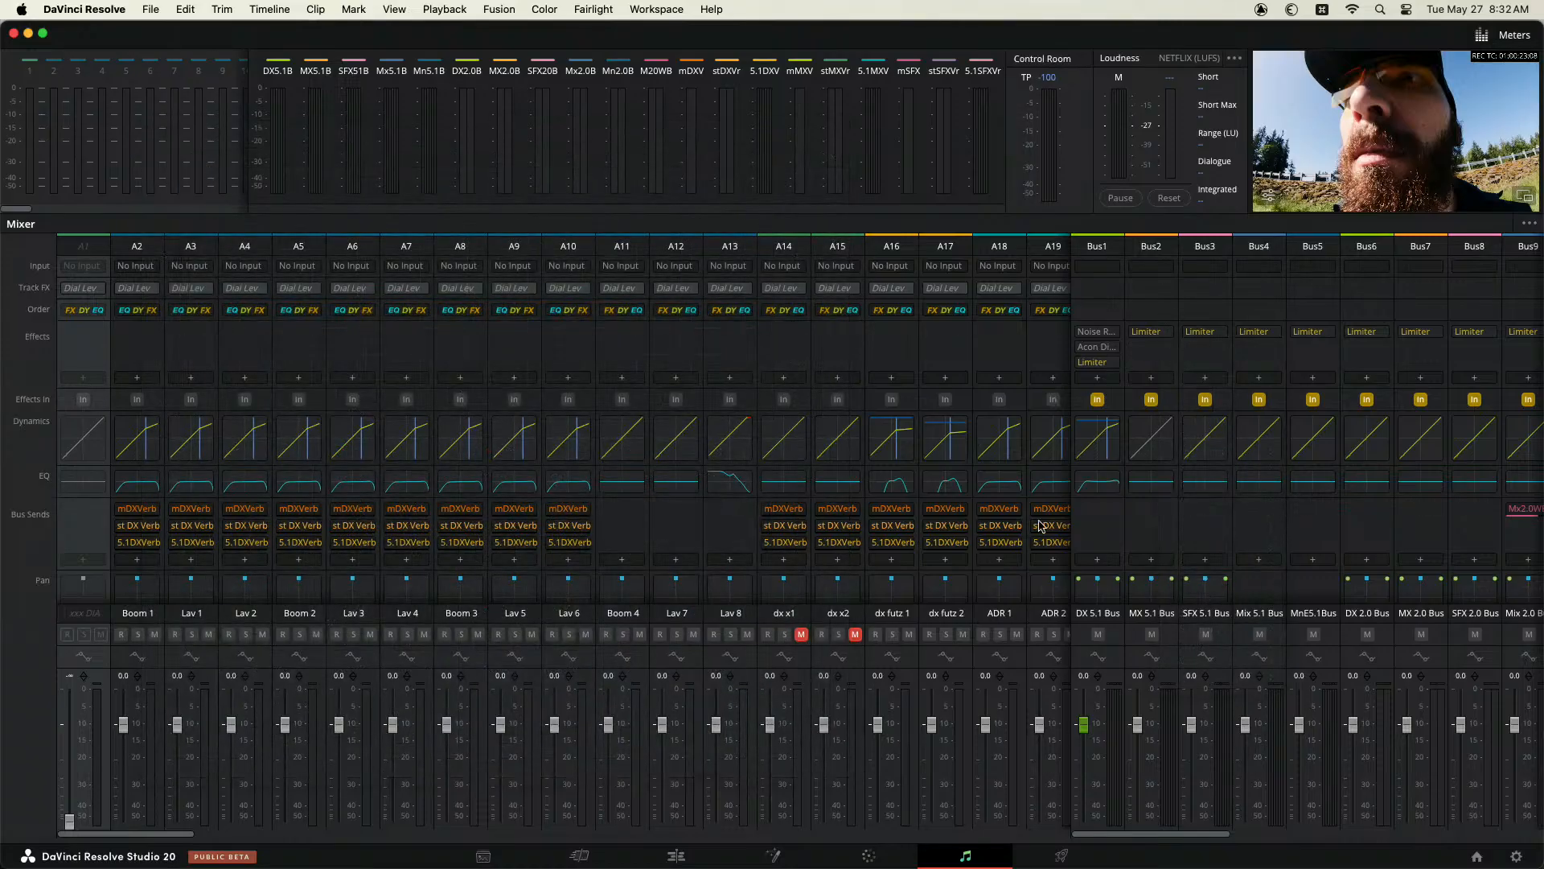
Step: Check the live chat in Chrome, and view the available export options in DaVinci Resolve
key("super+Tab")
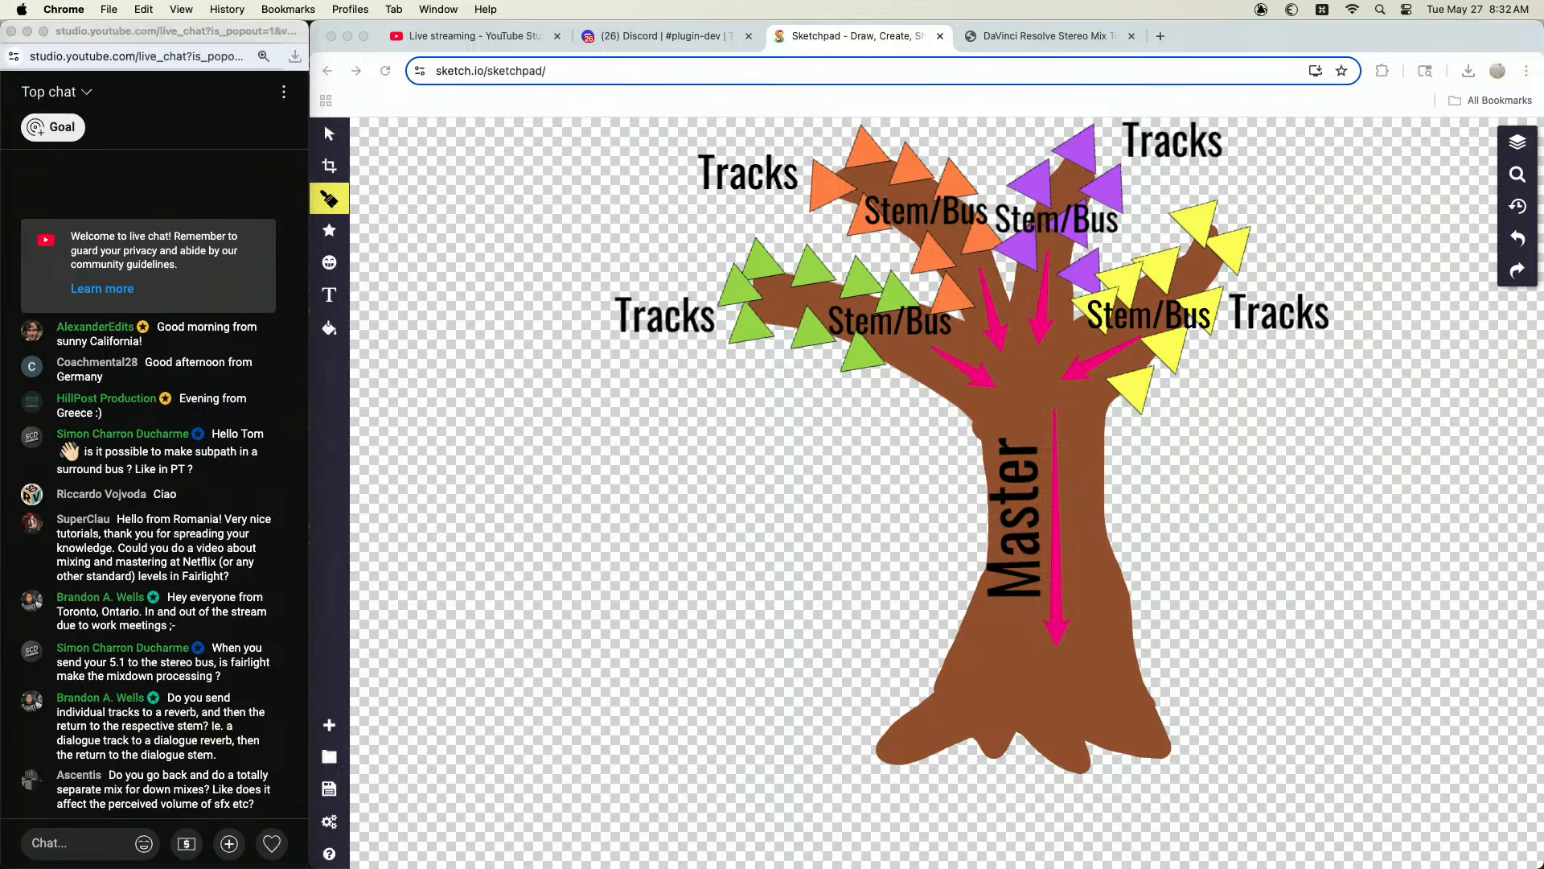
key("super+Tab")
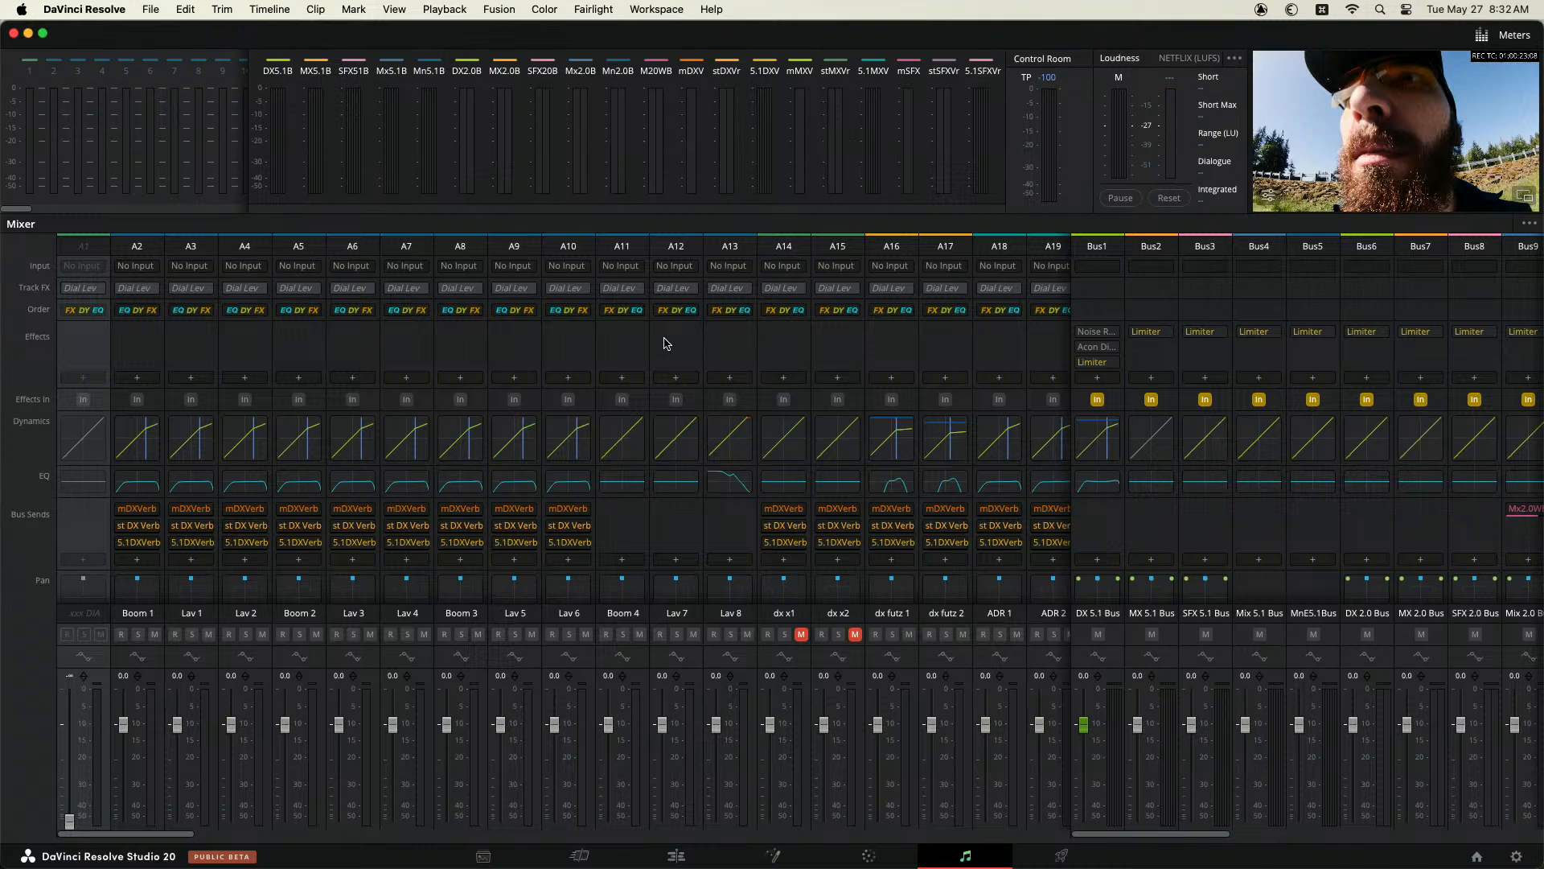
left_click(153, 9)
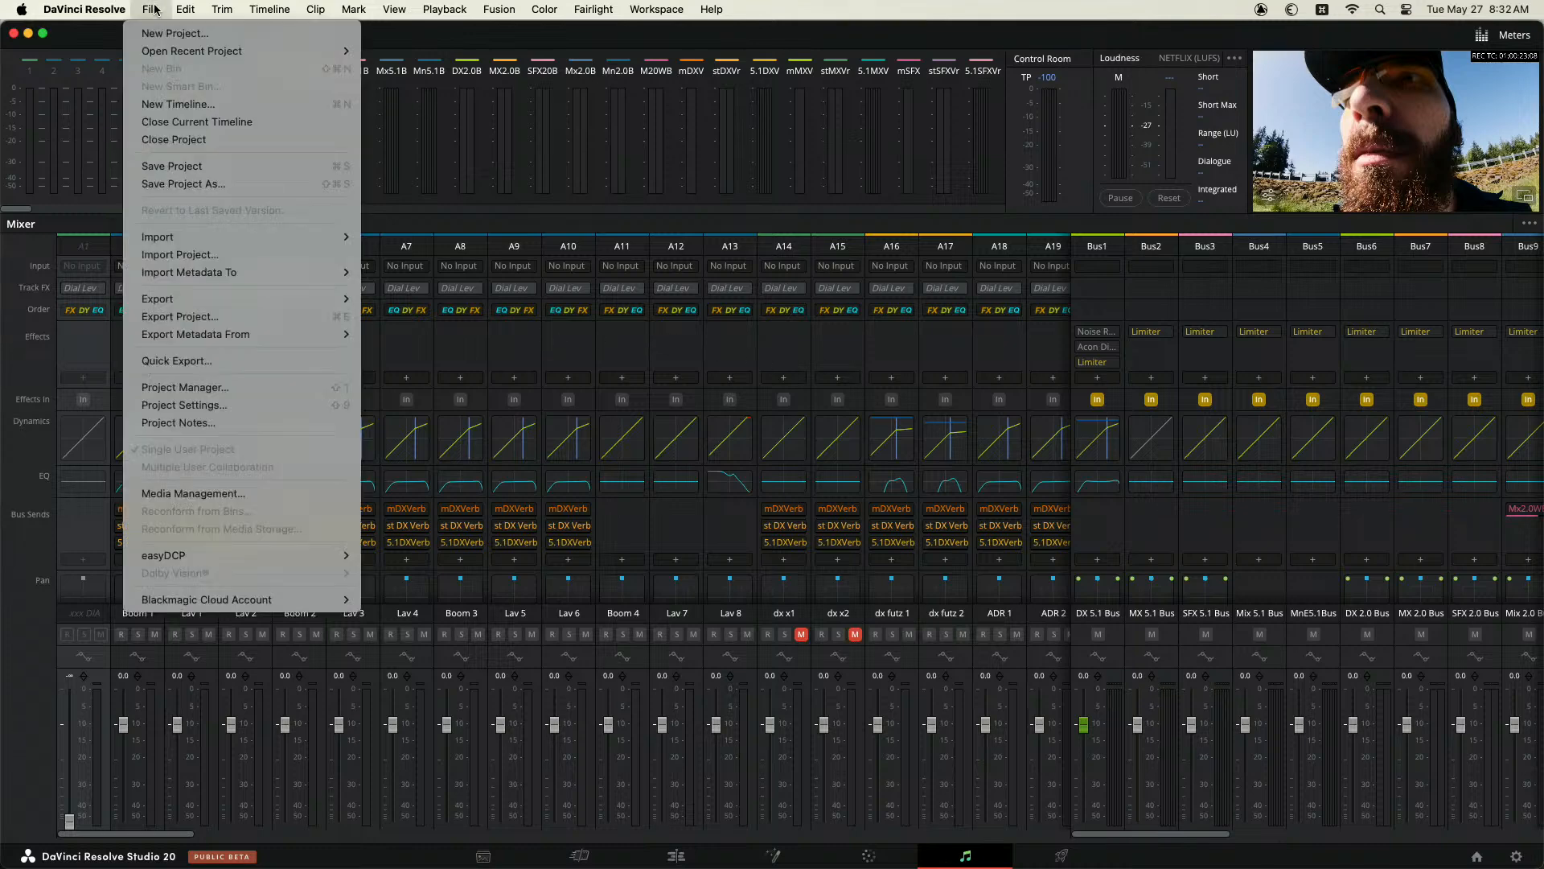
mouse_move(201, 298)
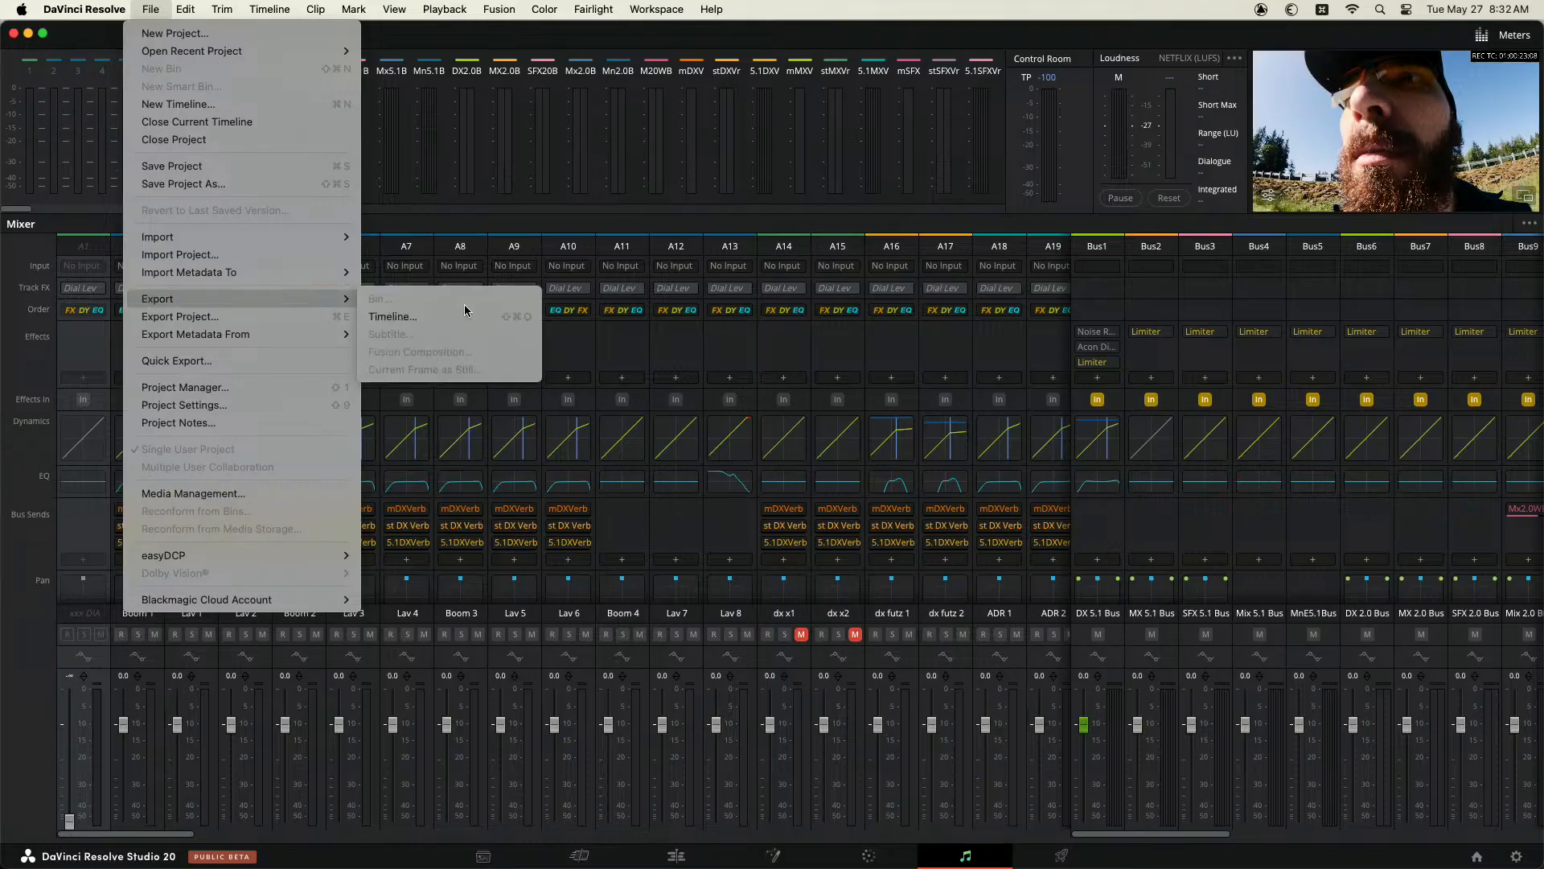
left_click(704, 328)
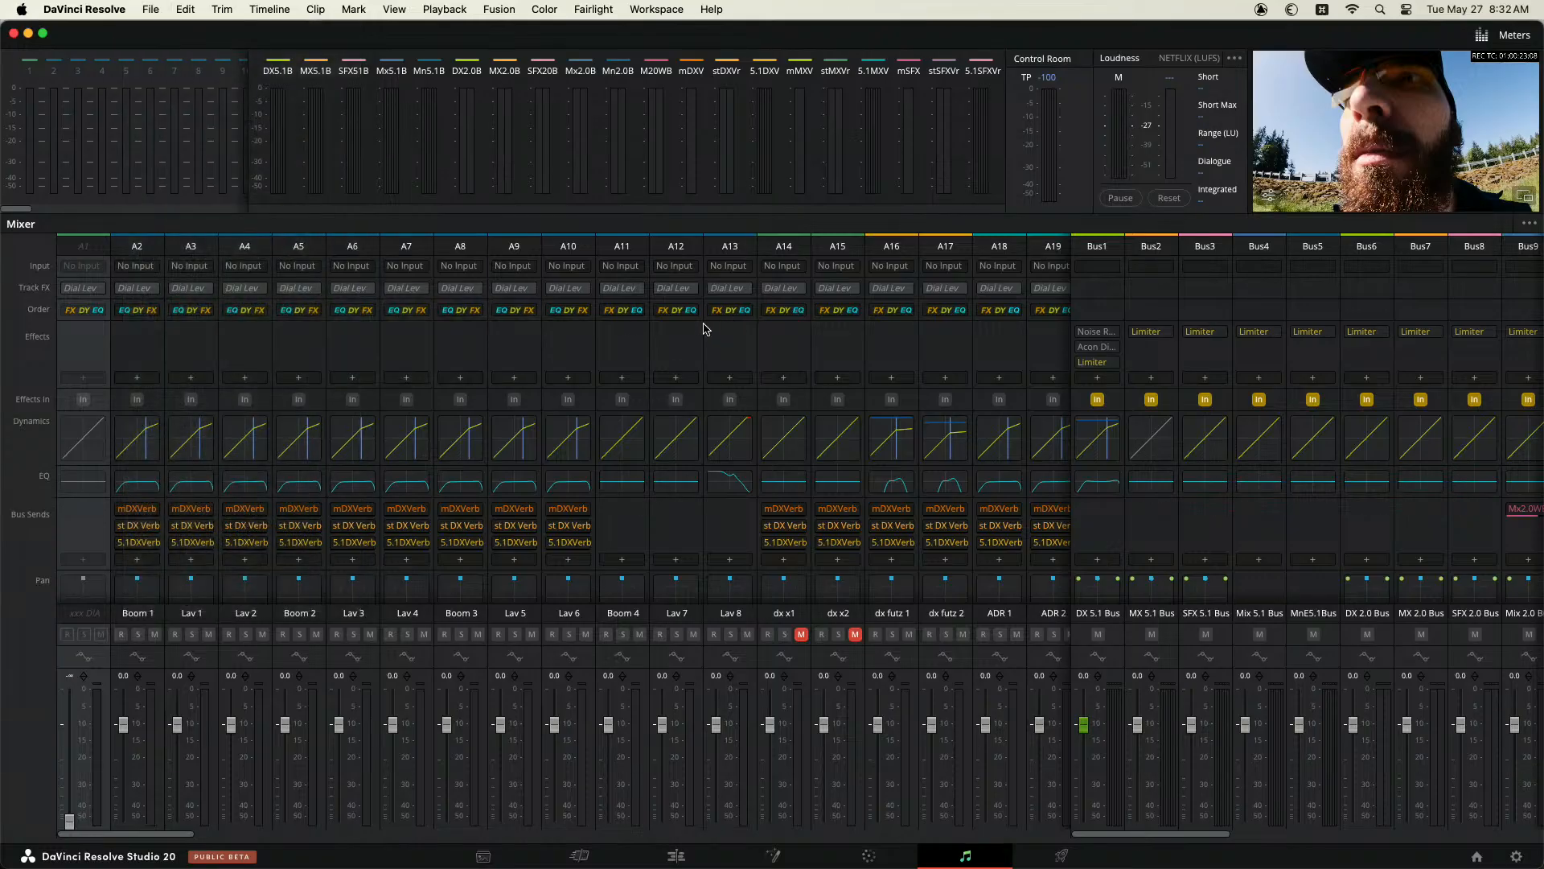
left_click(143, 9)
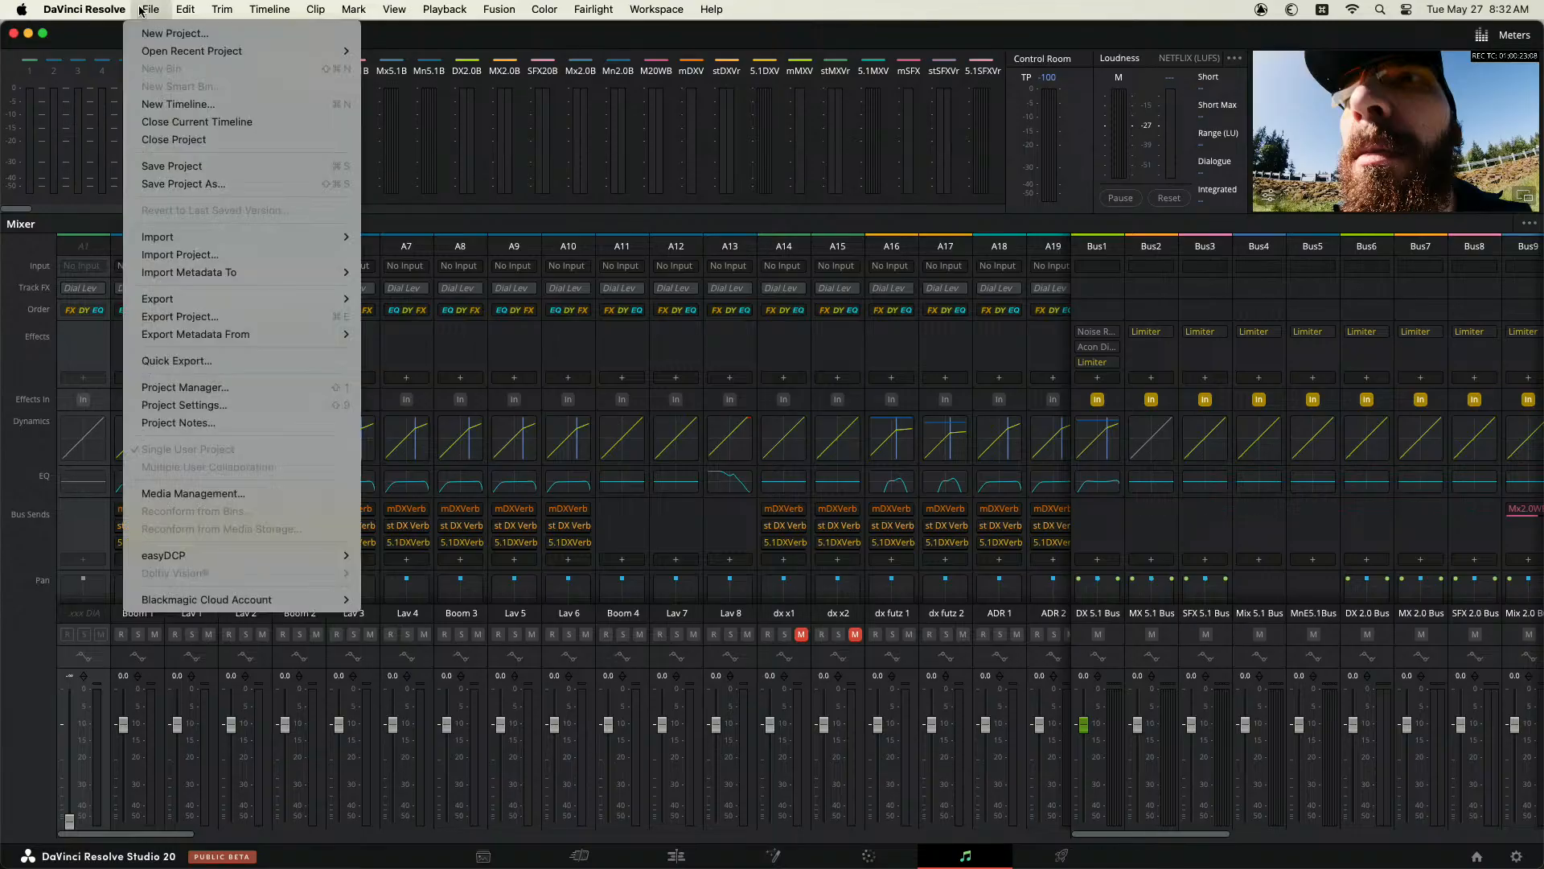
left_click(541, 343)
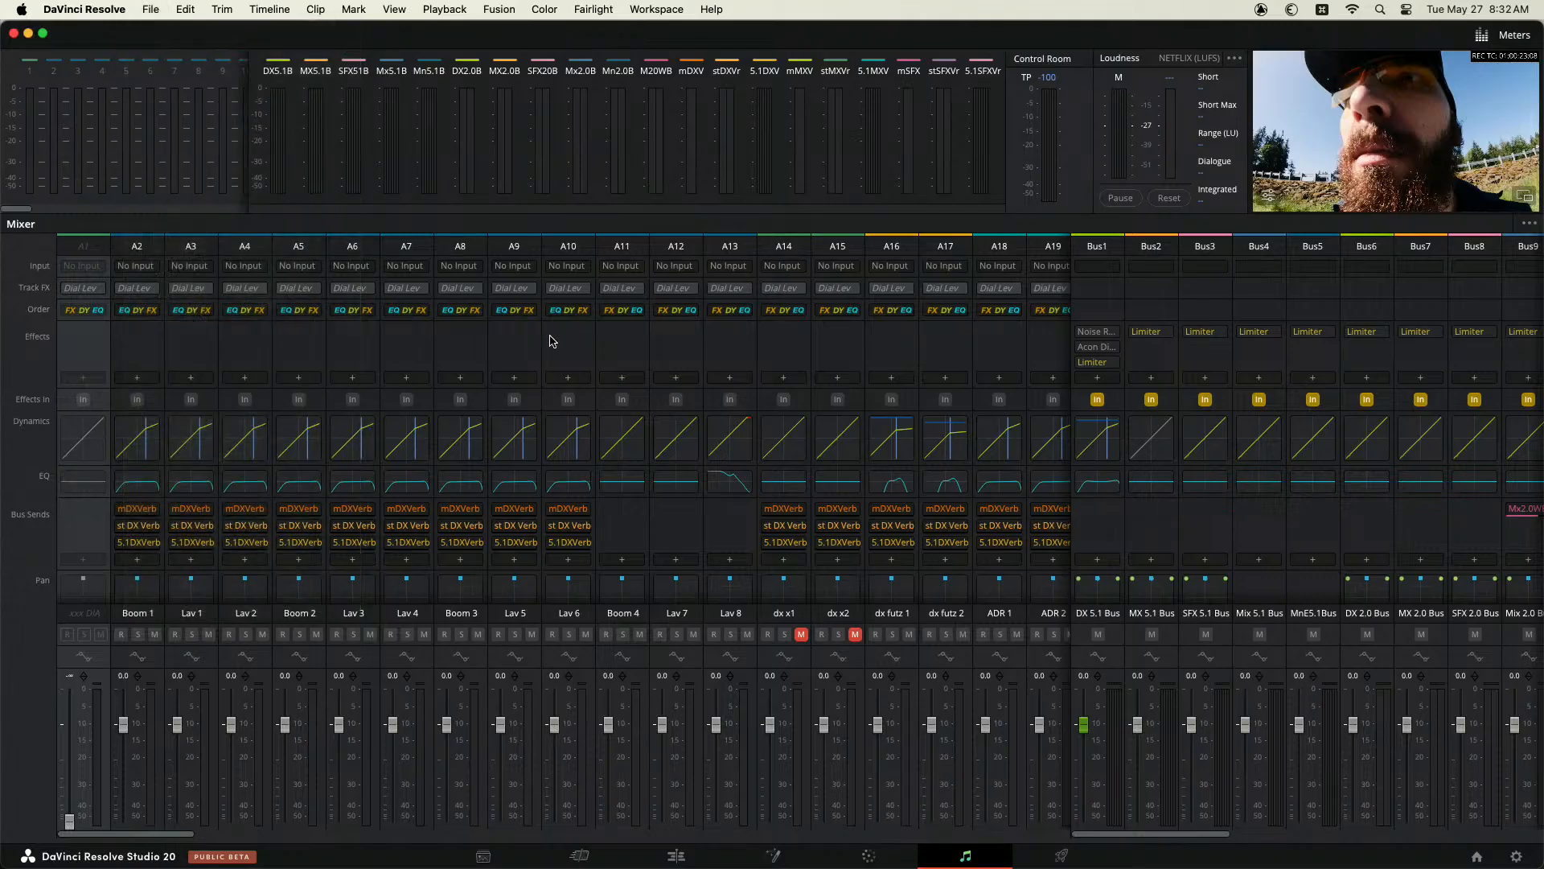
Step: Switch to Chrome and read the latest live chat question about meters in Fairlight
left_click_drag(175, 838, 110, 830)
key("super+Tab")
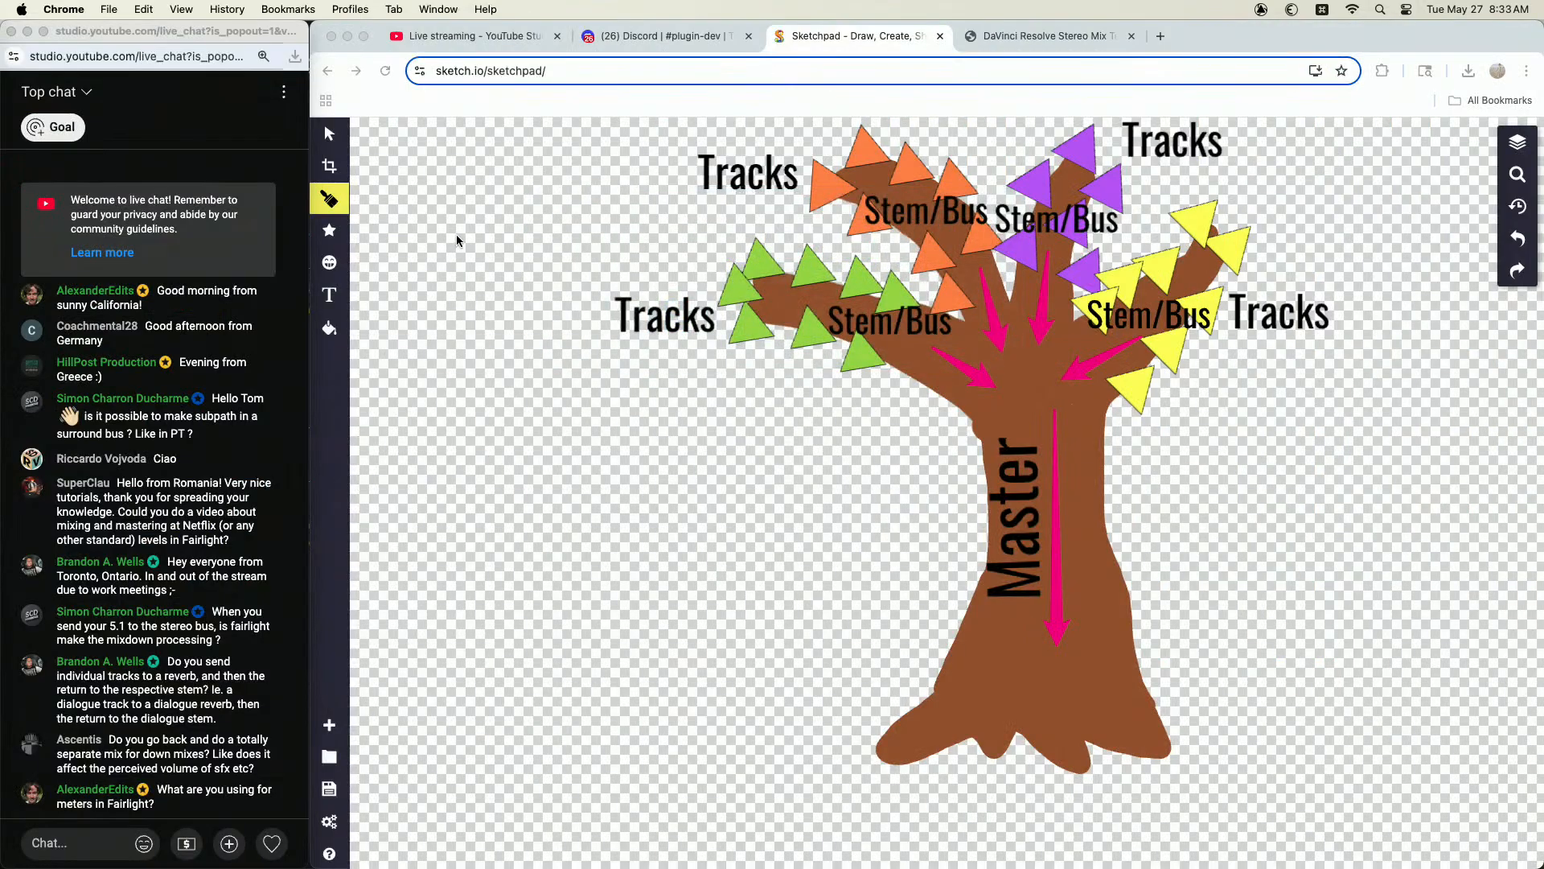
left_click(265, 31)
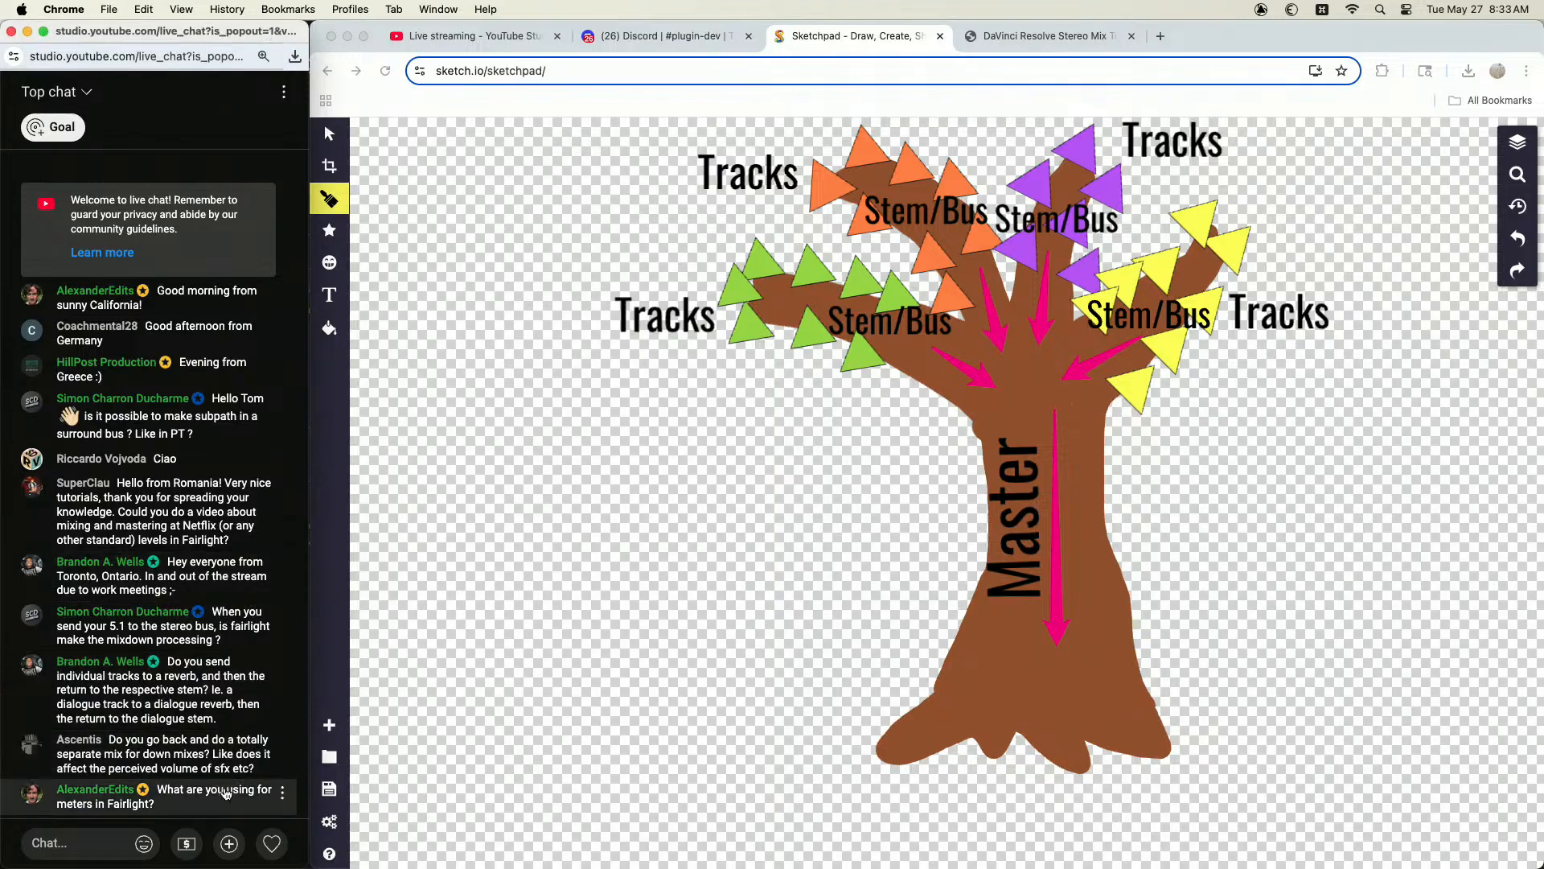
Step: Switch to DaVinci Resolve, view the loudness meter standards and set the meter to BS.1770-4
key("super+Tab")
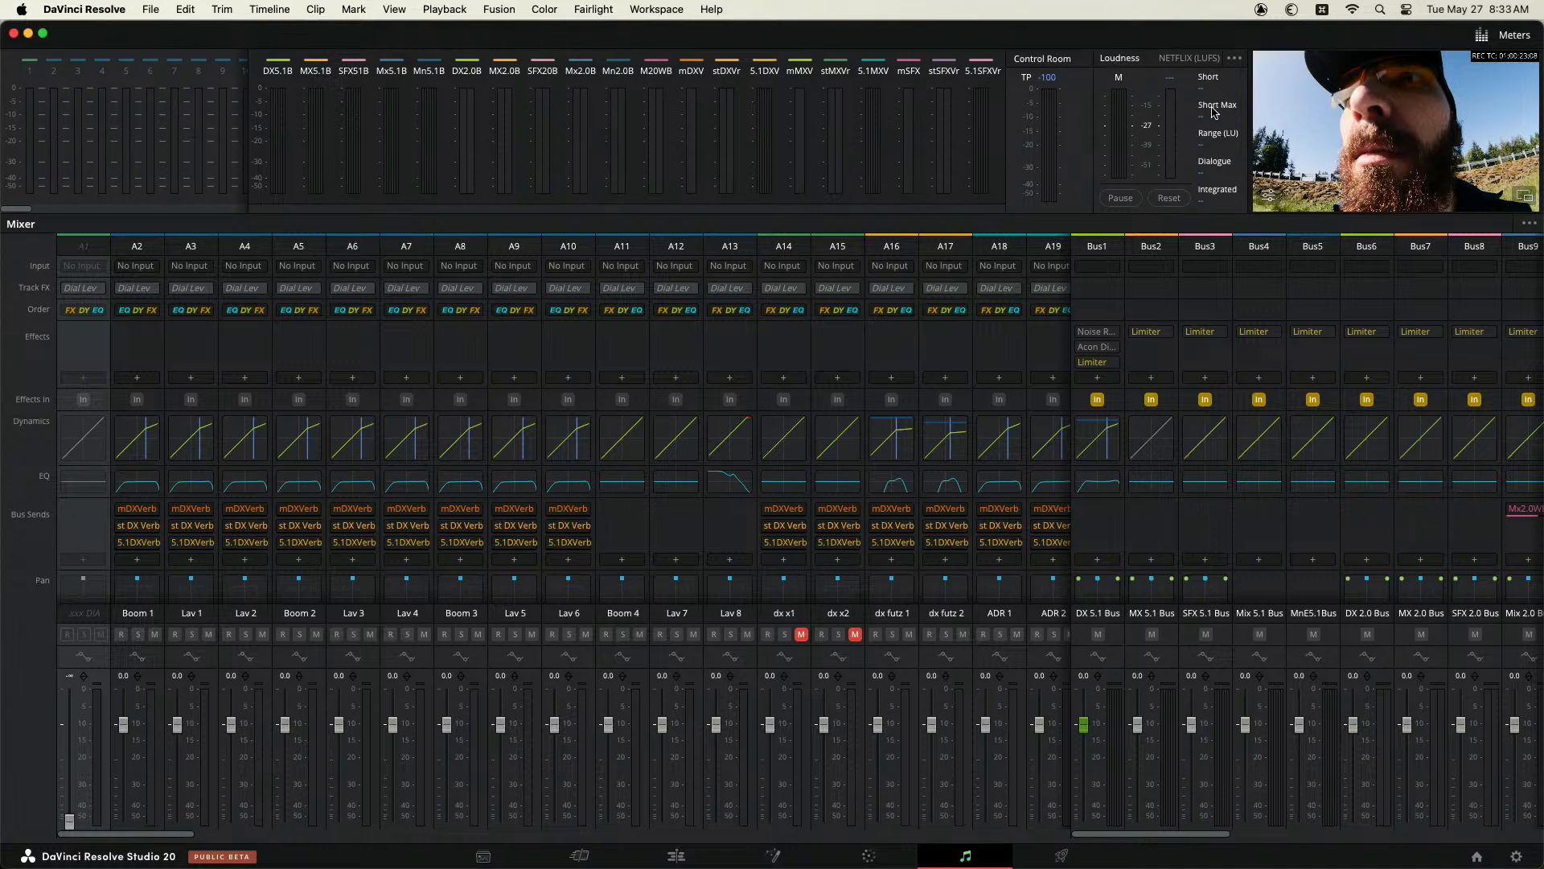
left_click(1233, 59)
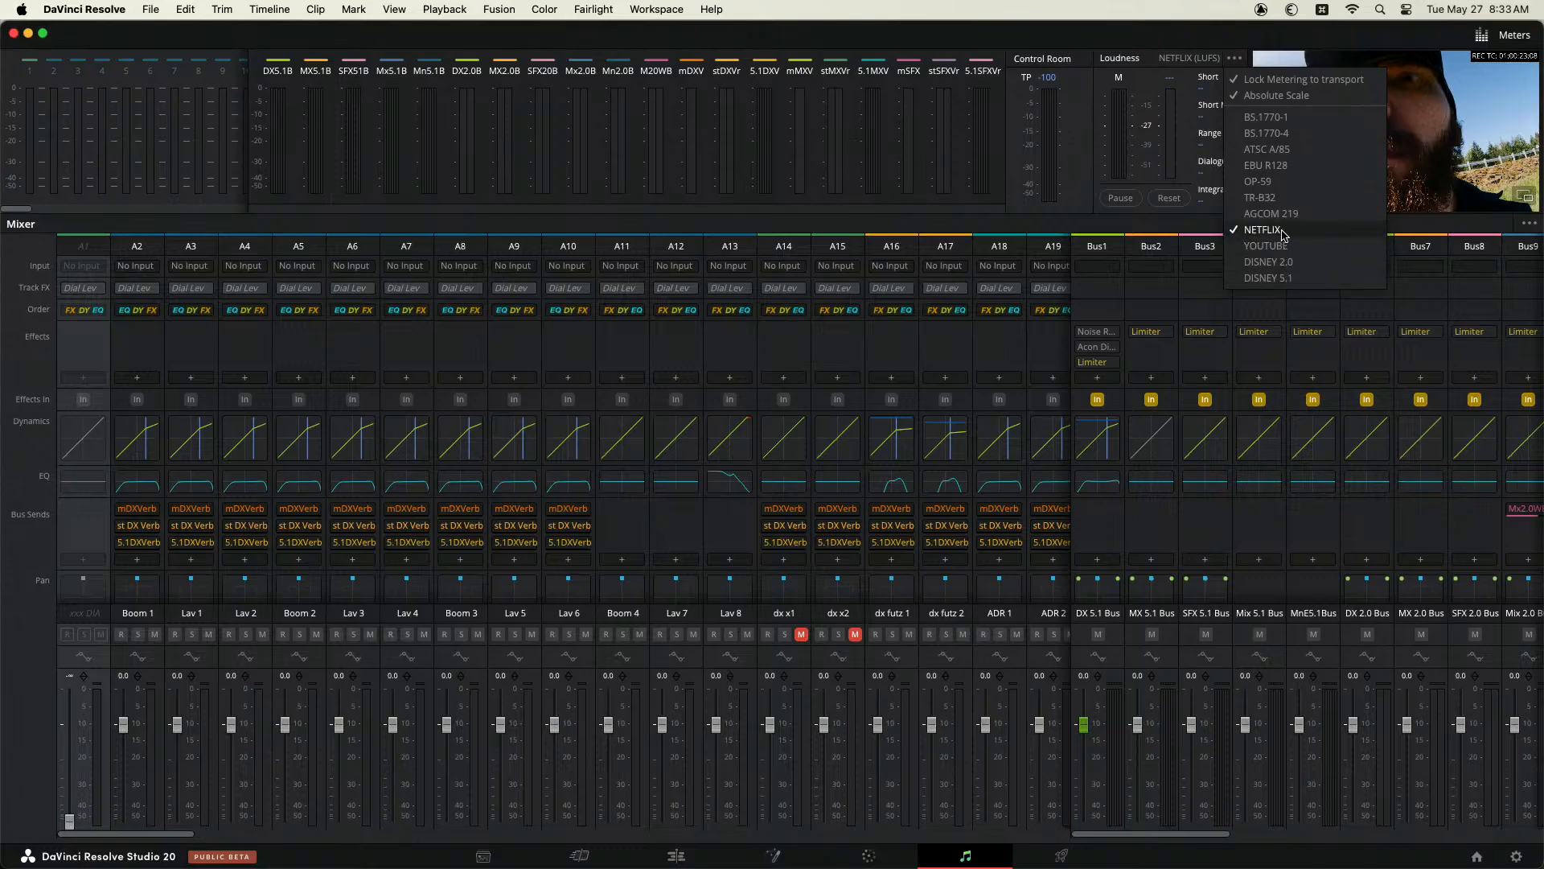
left_click(1217, 145)
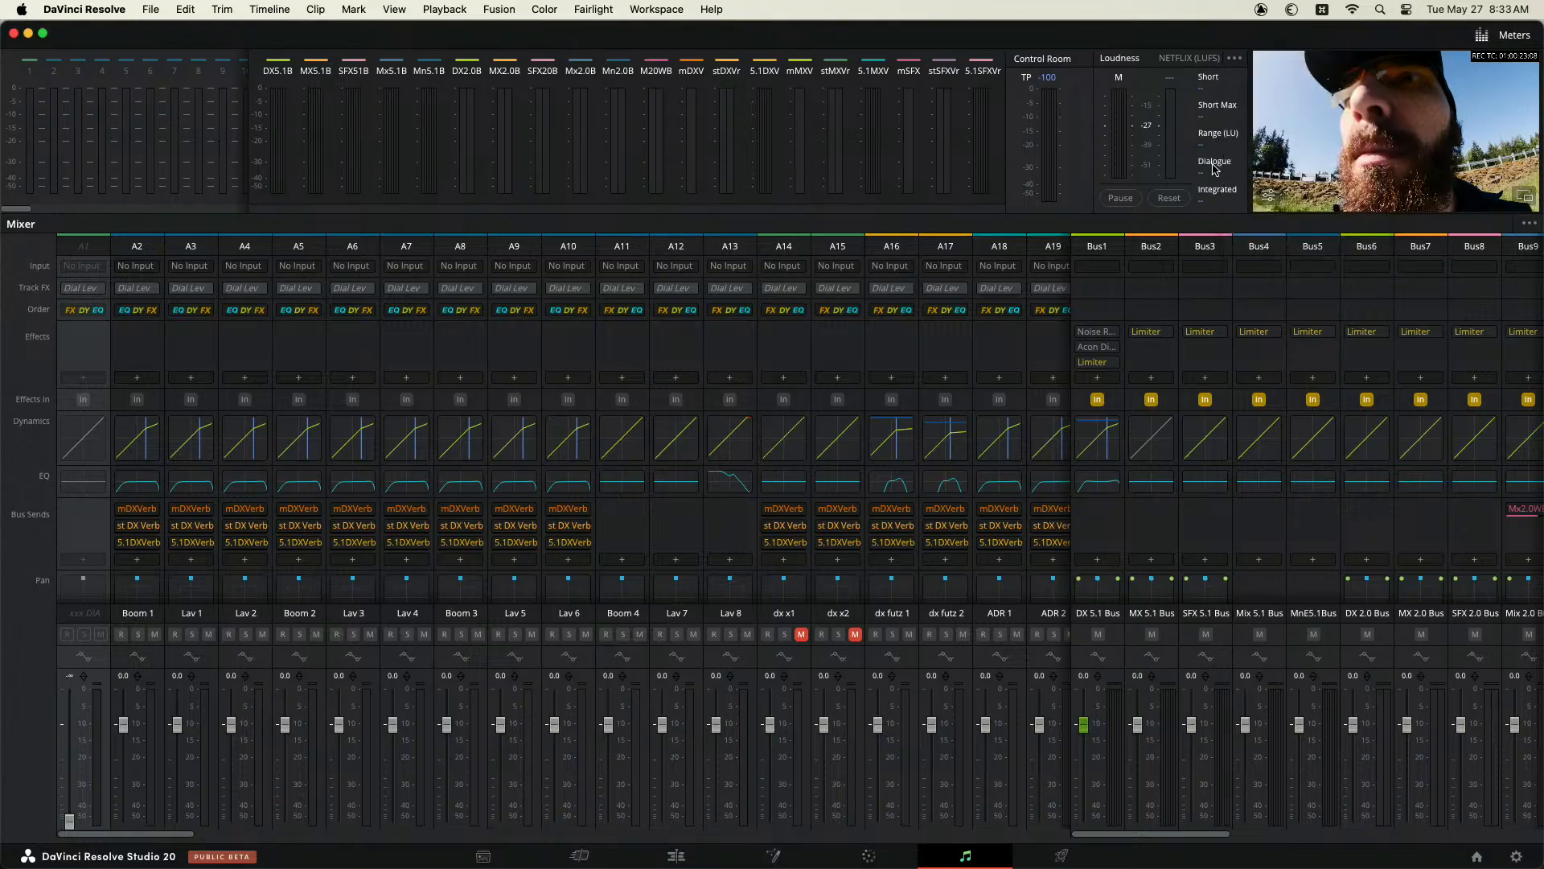
left_click(1235, 58)
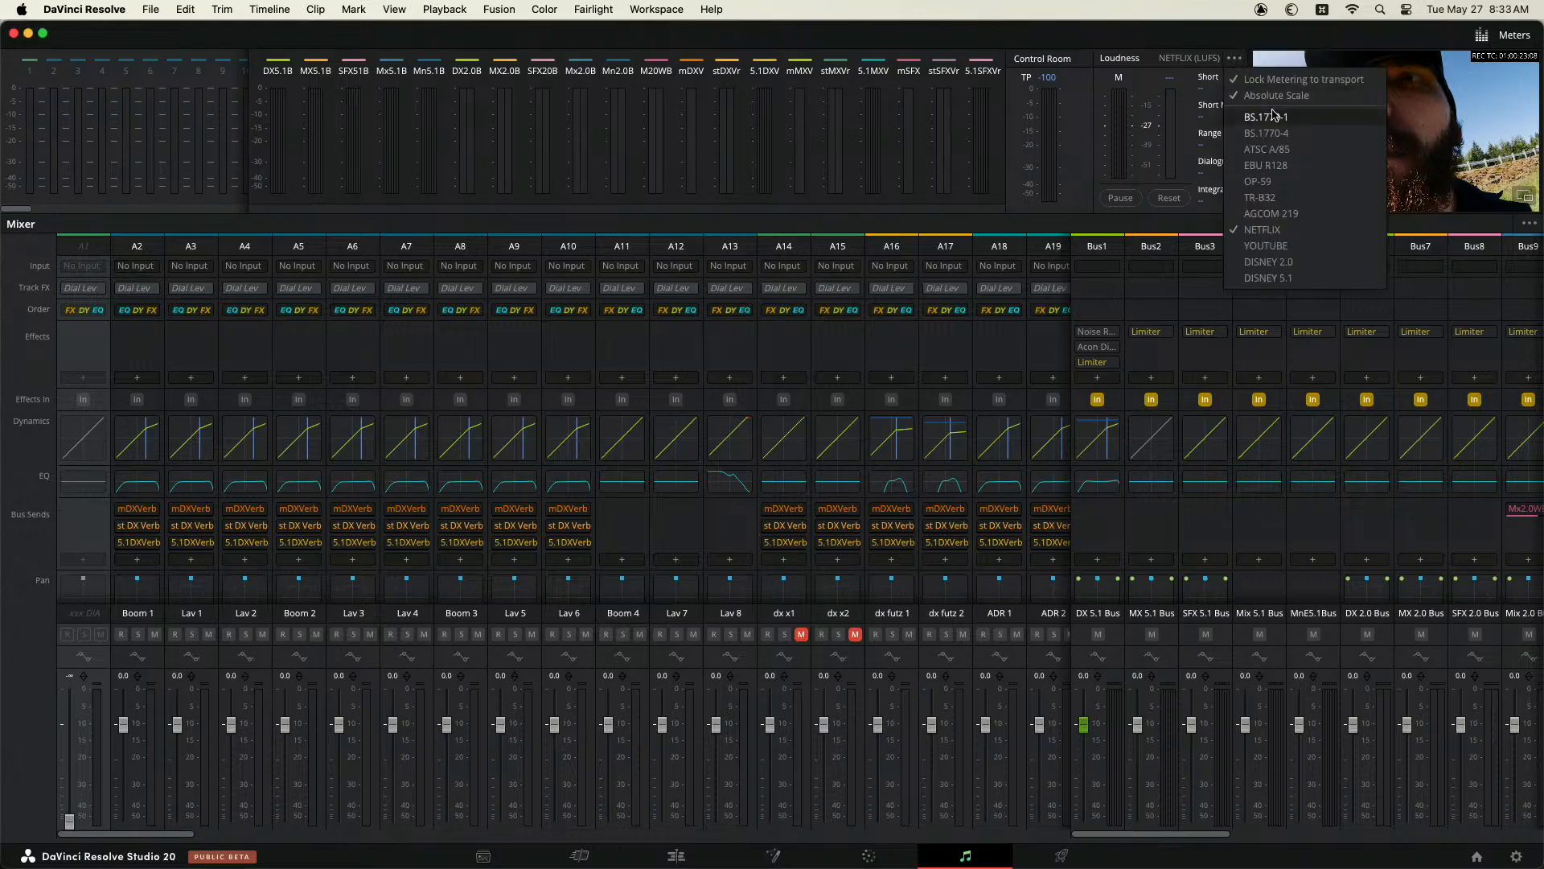
left_click(1237, 132)
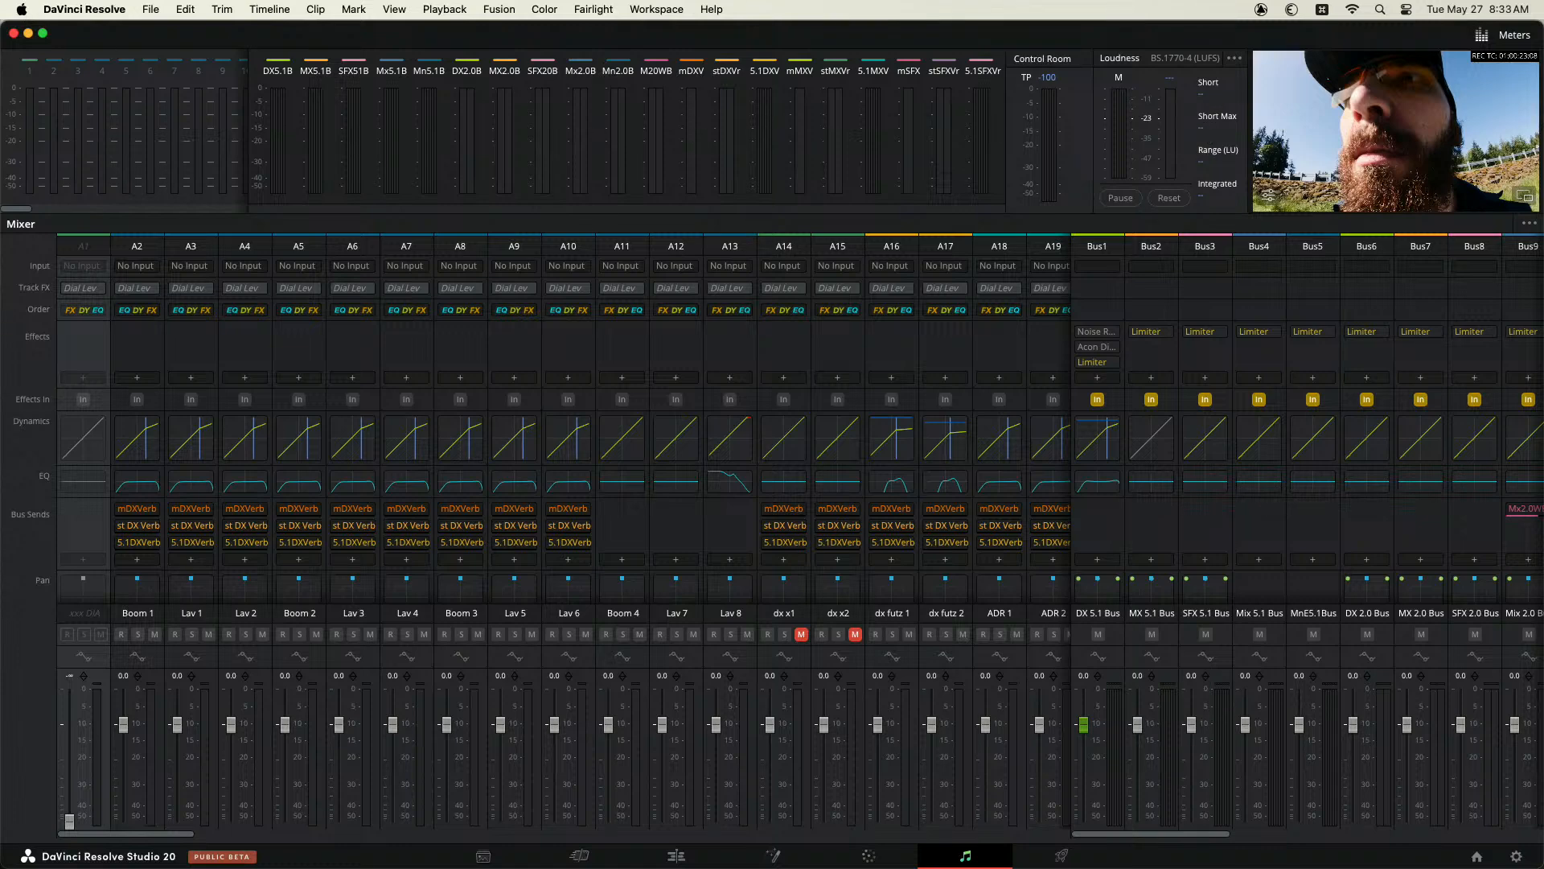
Step: Play a section of the mix to watch the bus meters and BS.1770-4 loudness readings, and stop playback
left_click_drag(2, 64, 1138, 37)
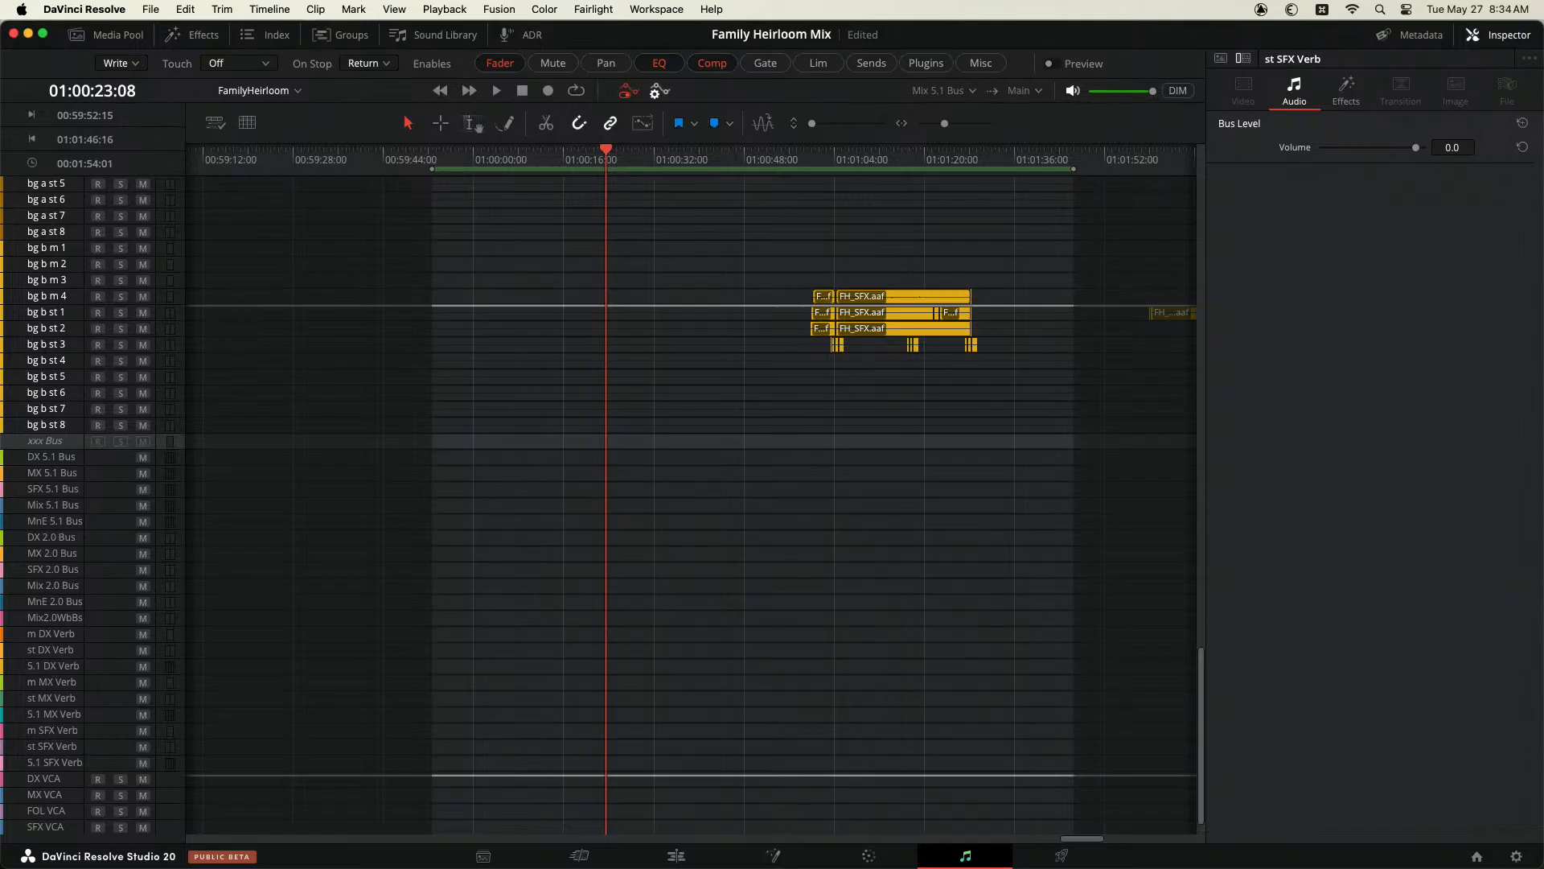
left_click_drag(0, 10, 1063, 33)
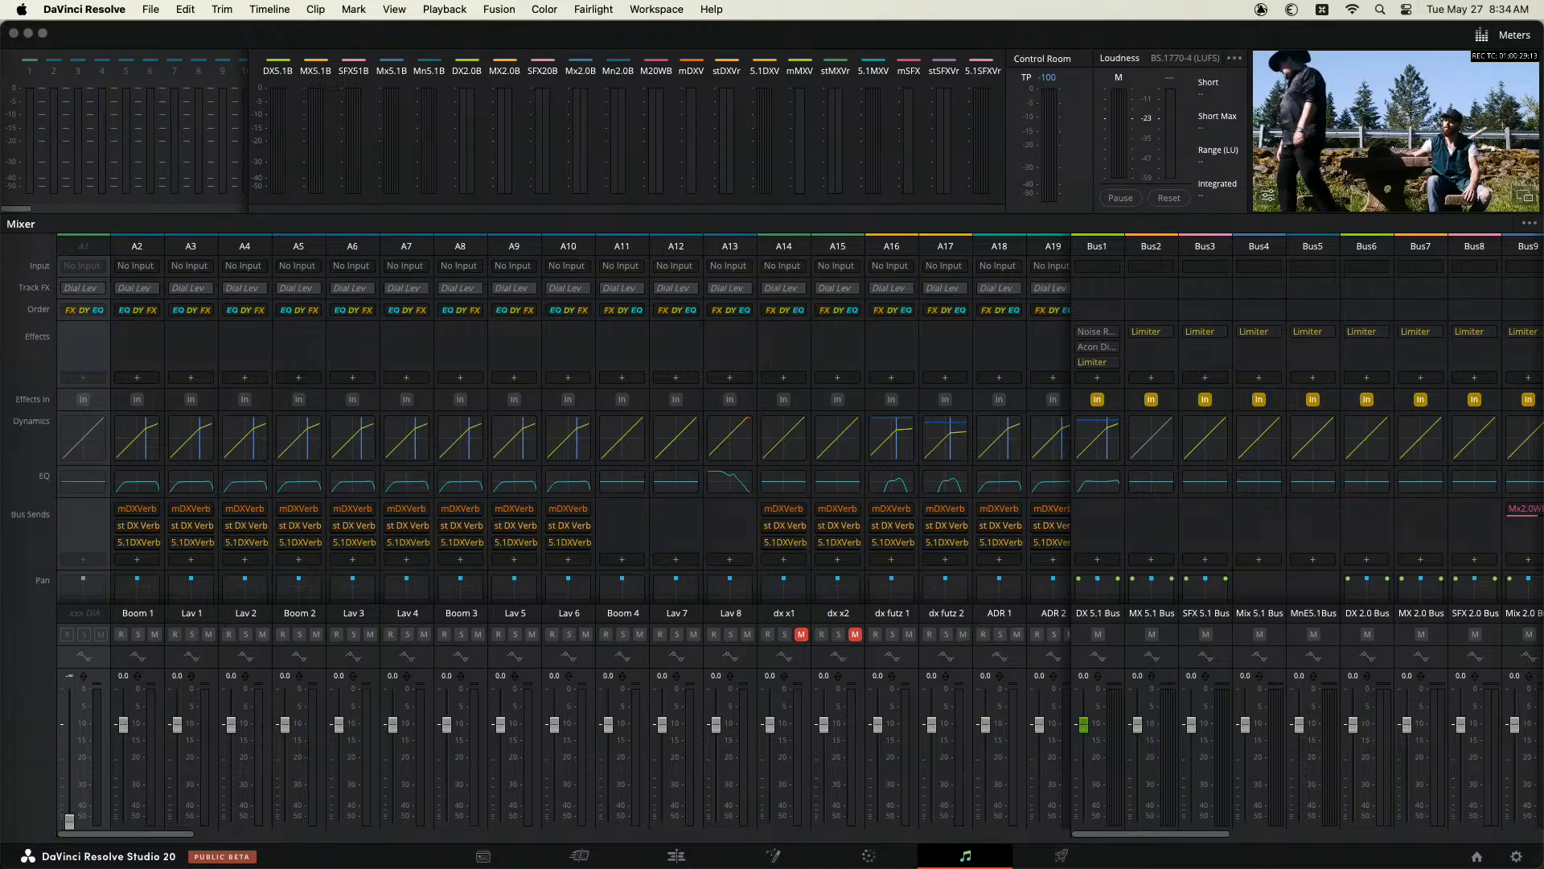
key("space")
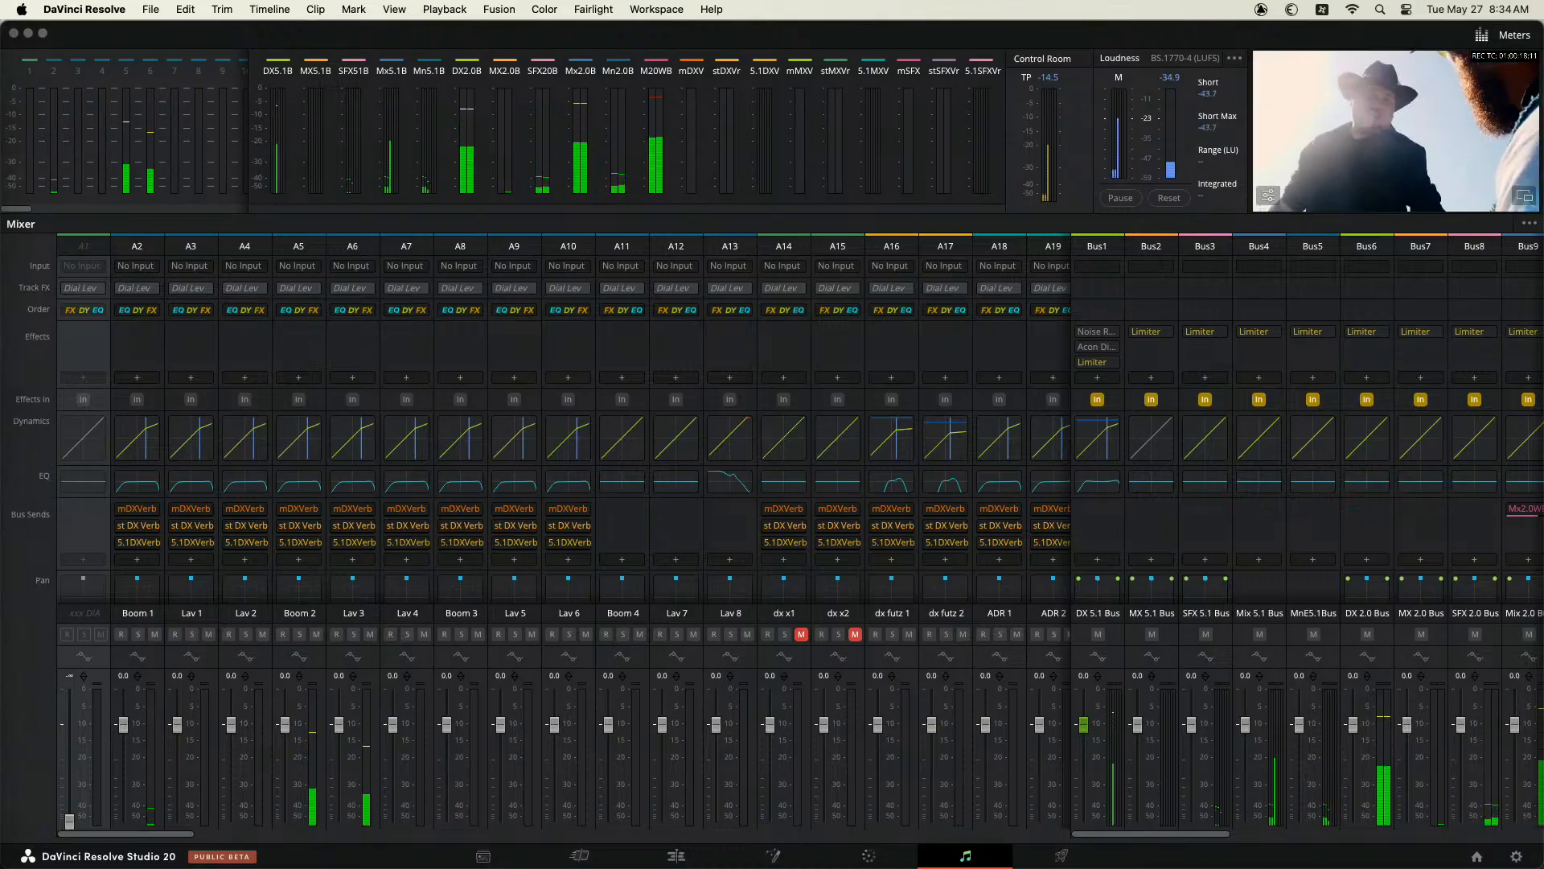
key("super+Tab")
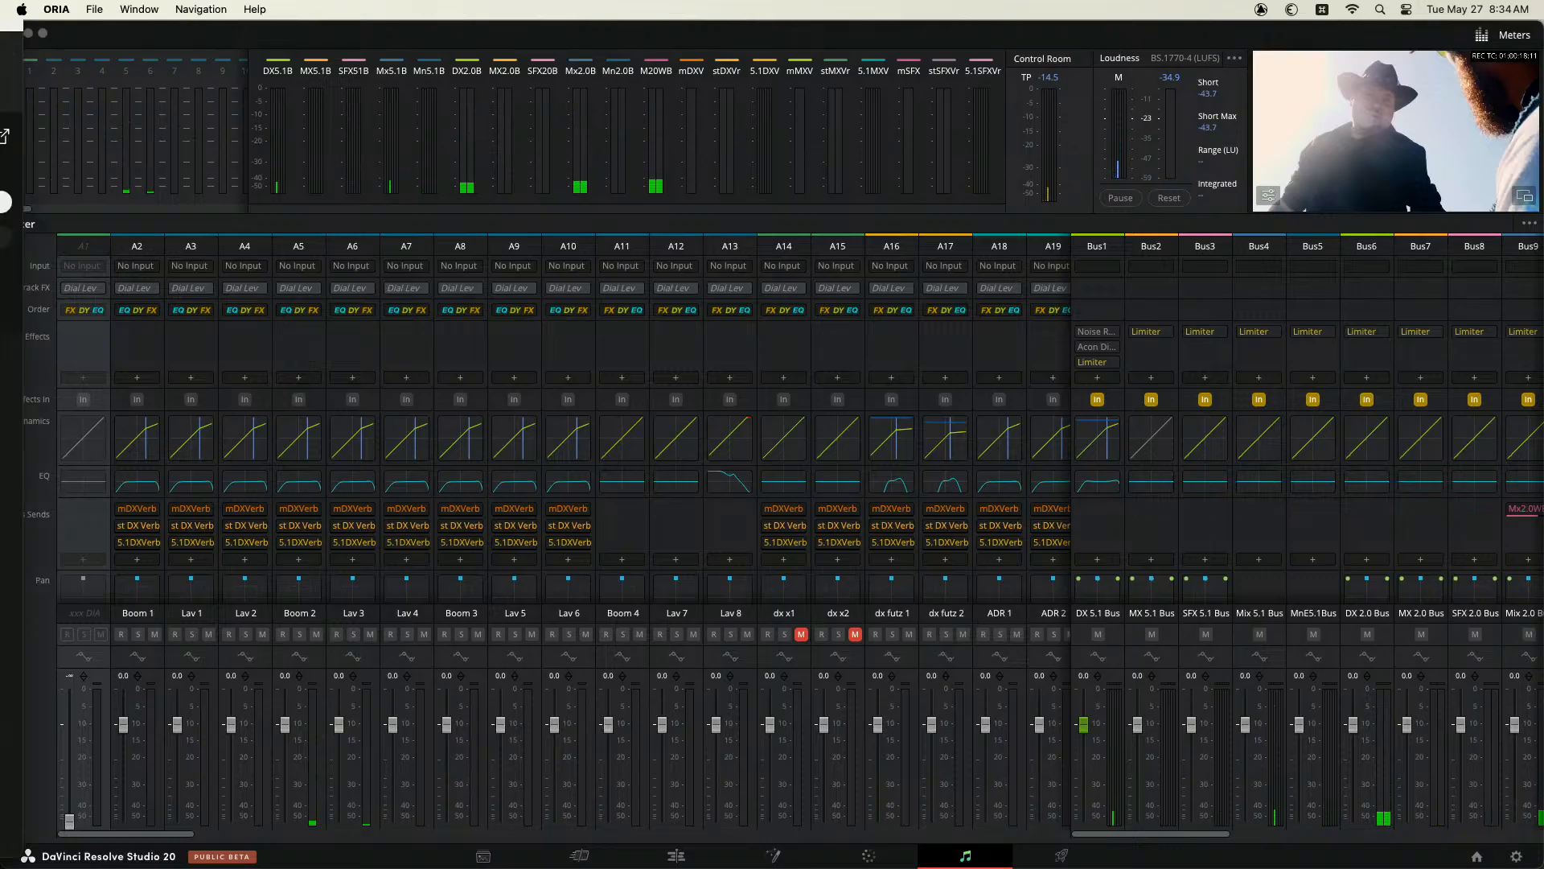
left_click(181, 207)
key("space")
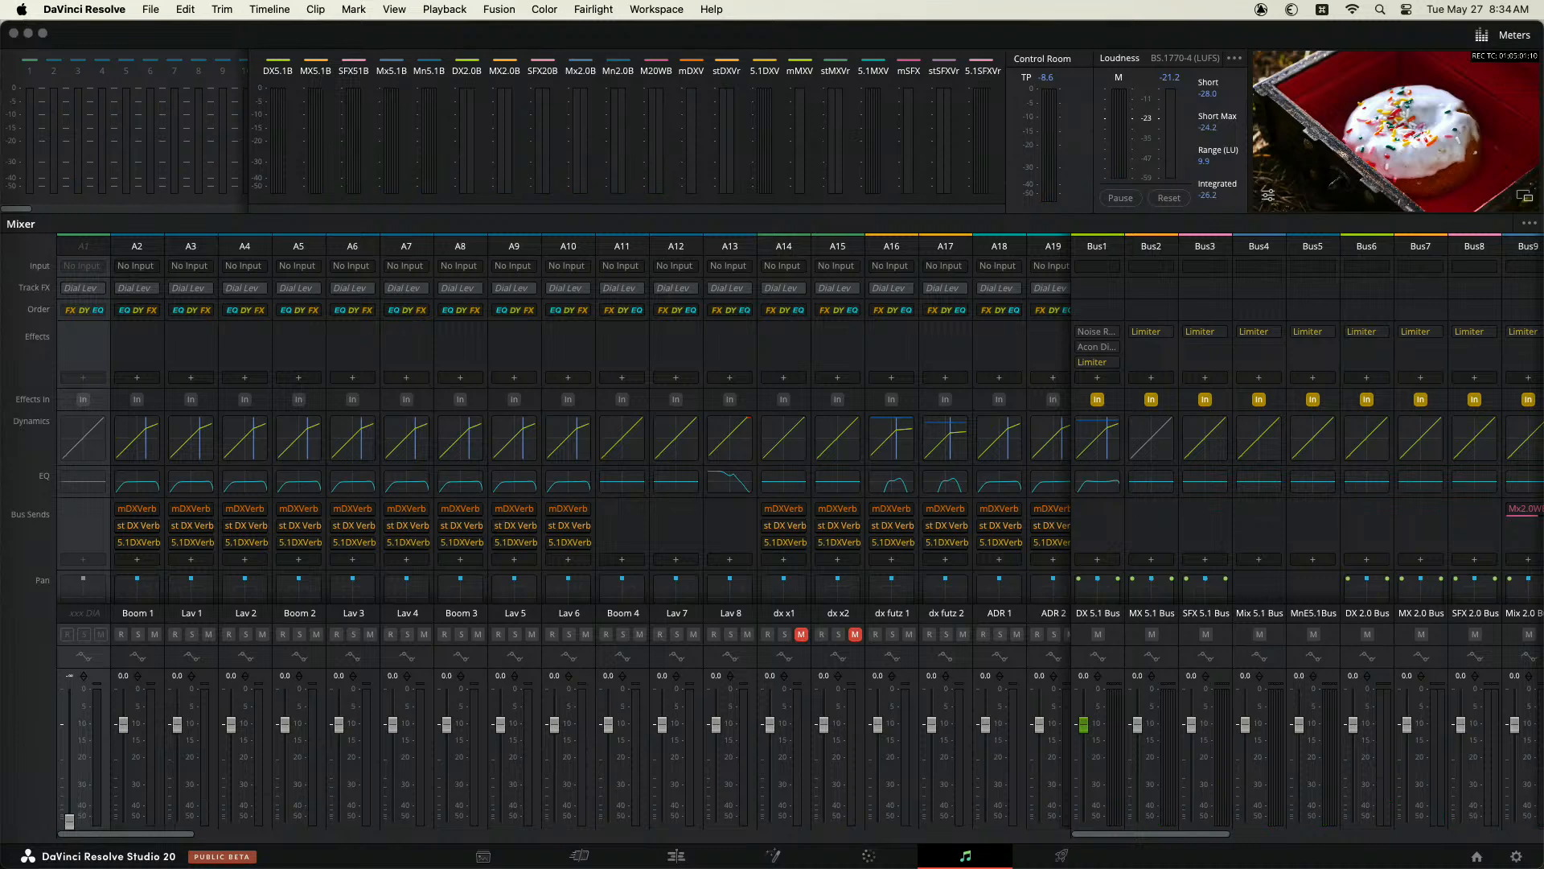
key("space")
Step: Set the loudness meter standard to NETFLIX, play the mix with it and move the playhead back to the countdown leader
left_click(1234, 58)
left_click(1272, 230)
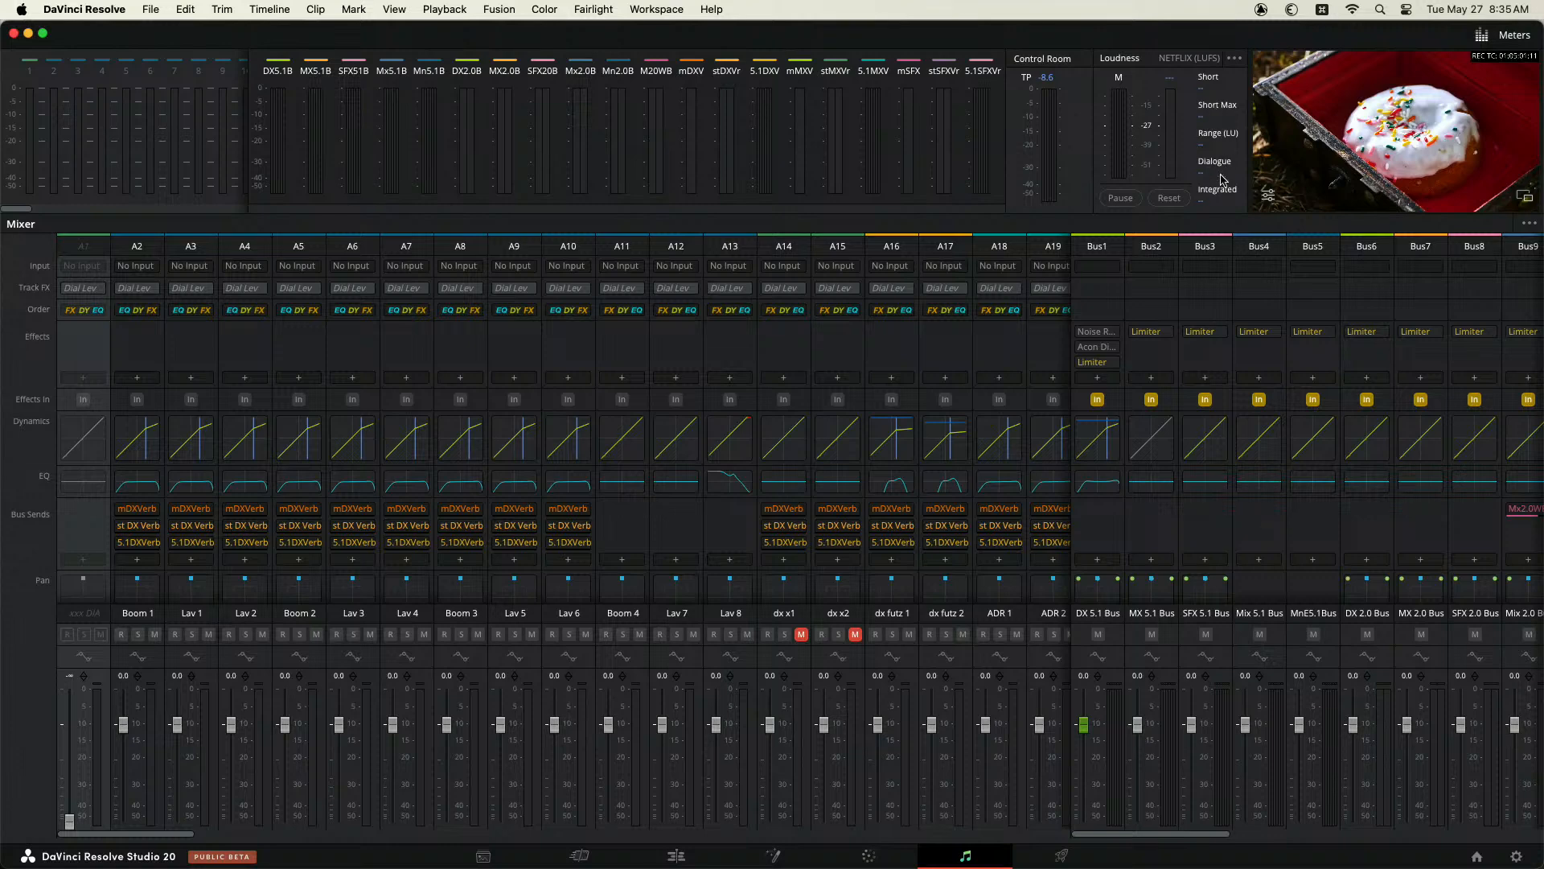
key("space")
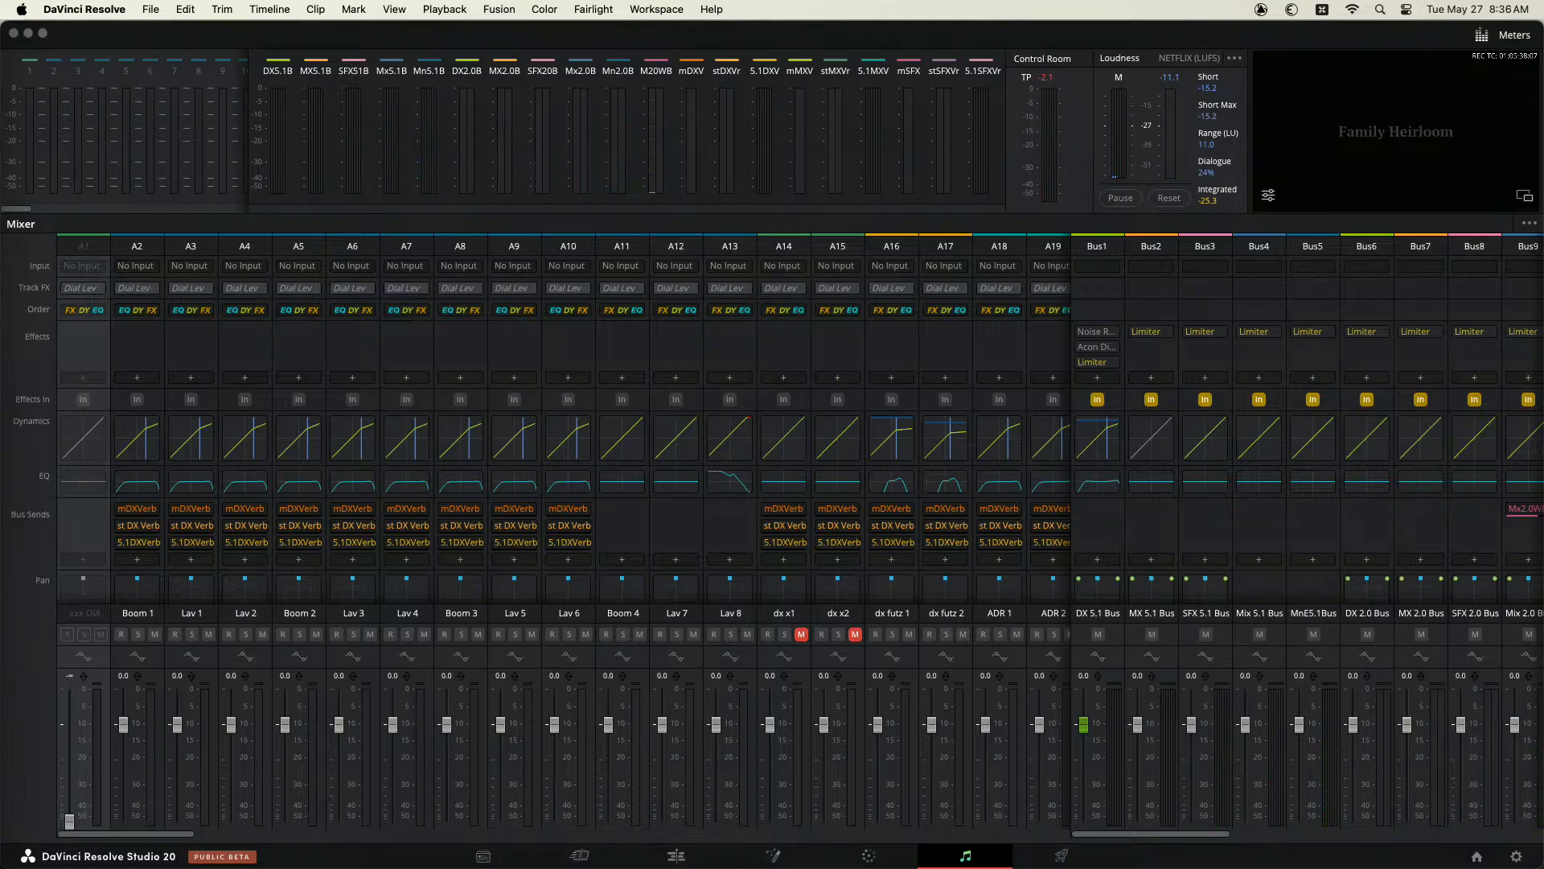
key("Up")
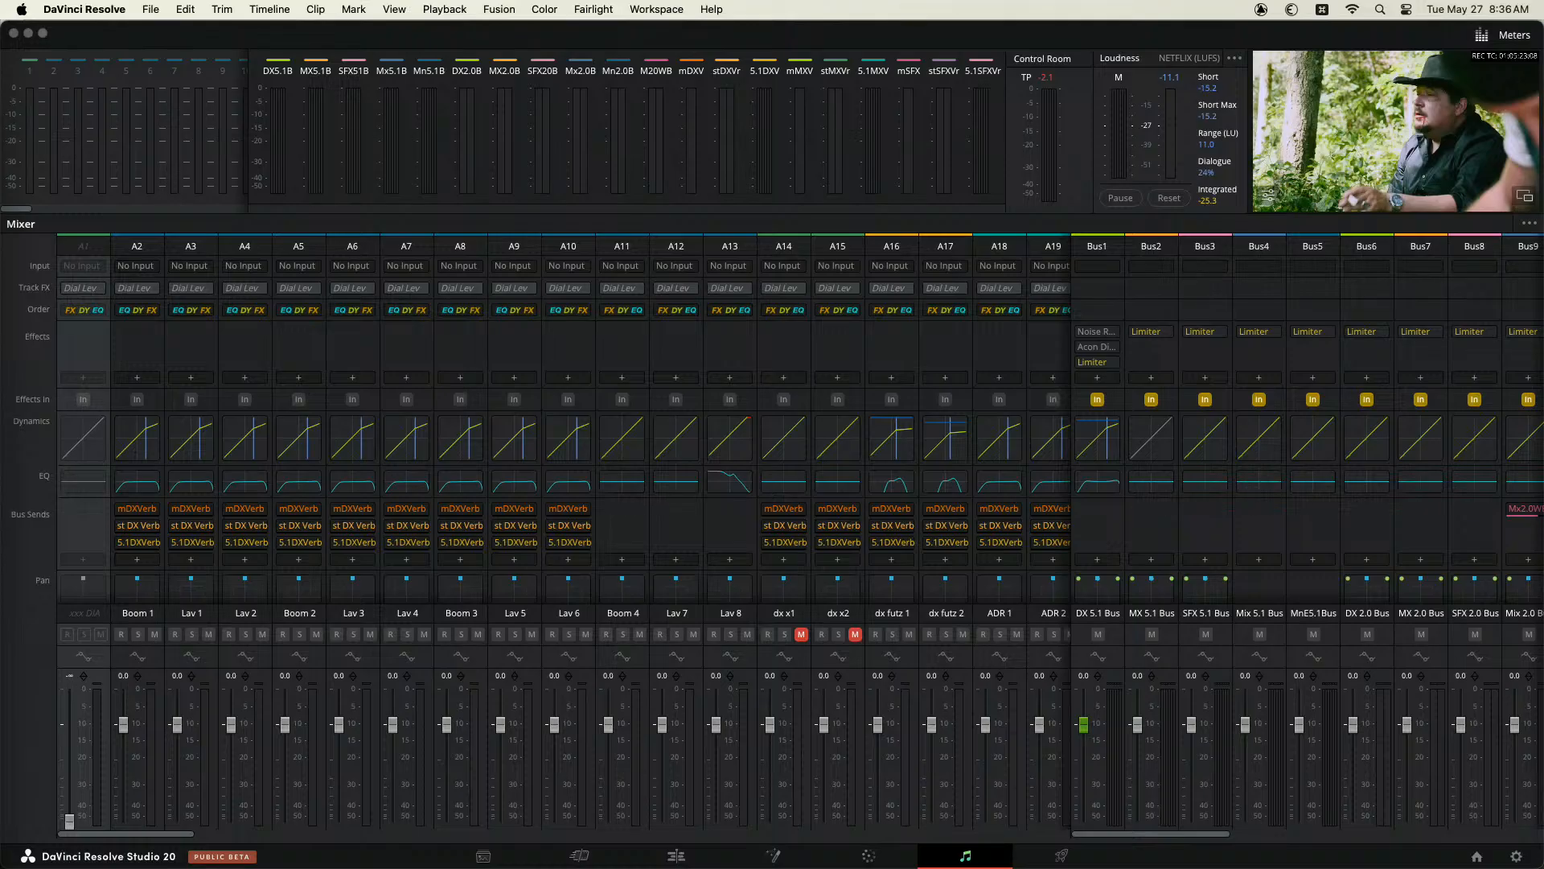
key("Up")
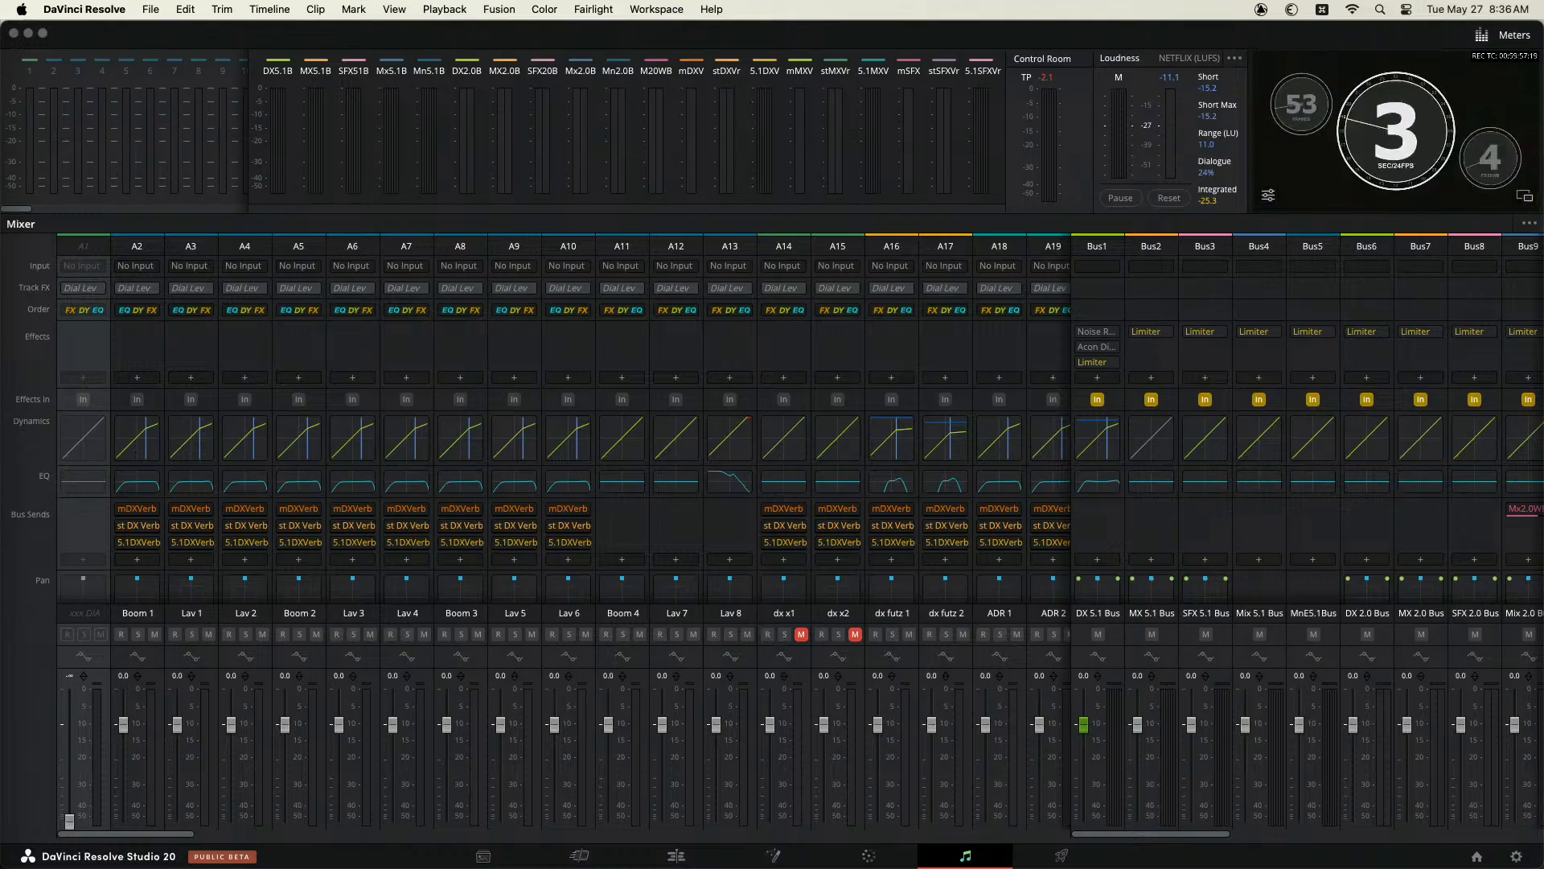
Step: Switch to Chrome and check the live stream's analytics and the plugin-dev channel in Discord
key("super+Tab")
key("super+Tab")
key("super+Tab")
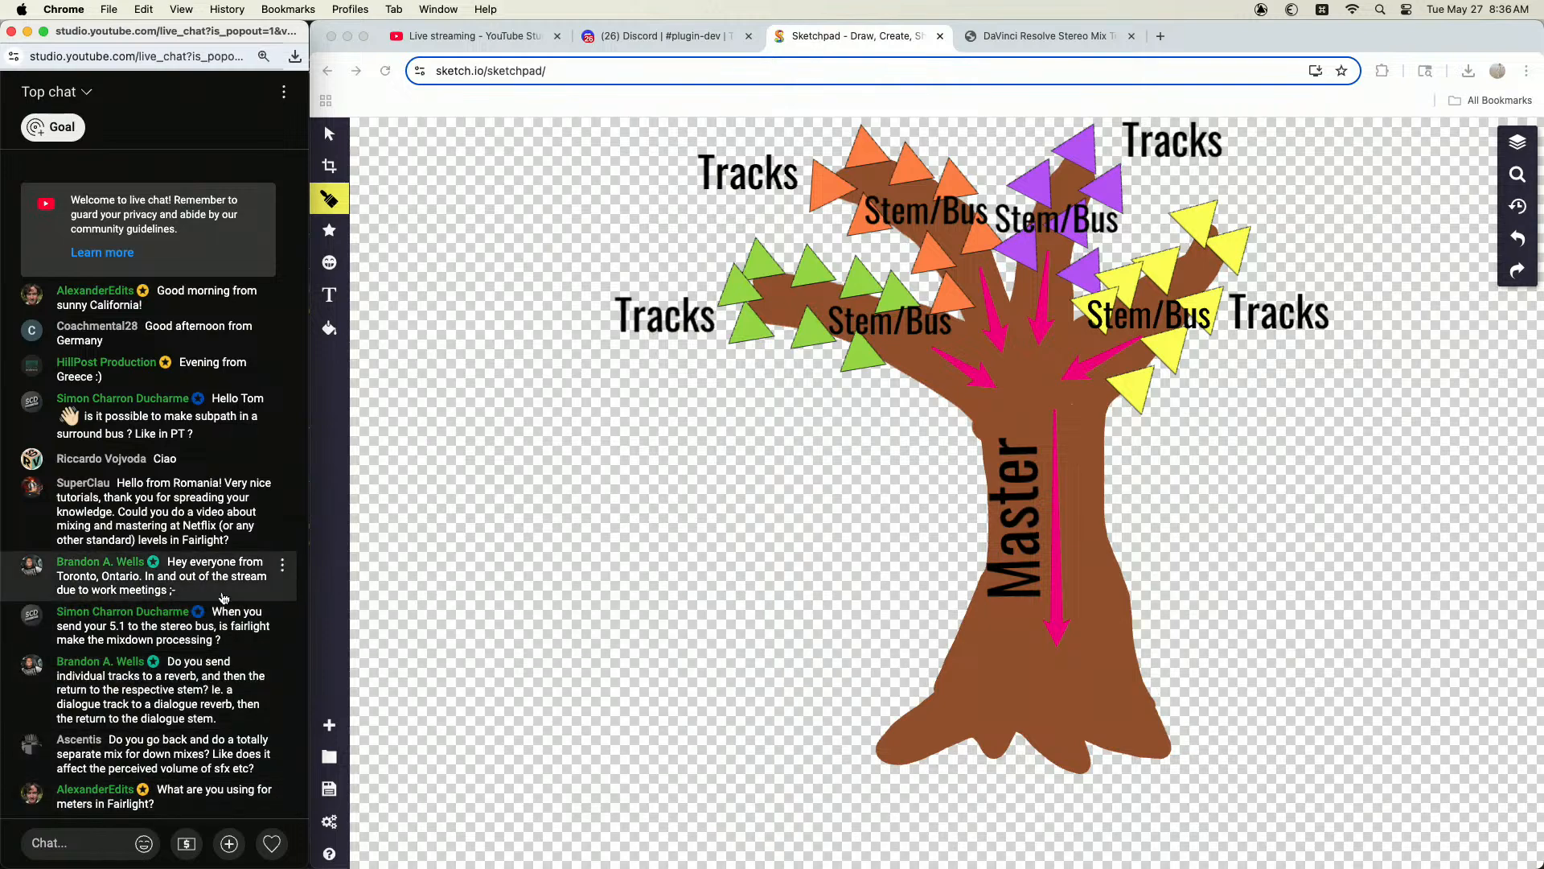
left_click(479, 37)
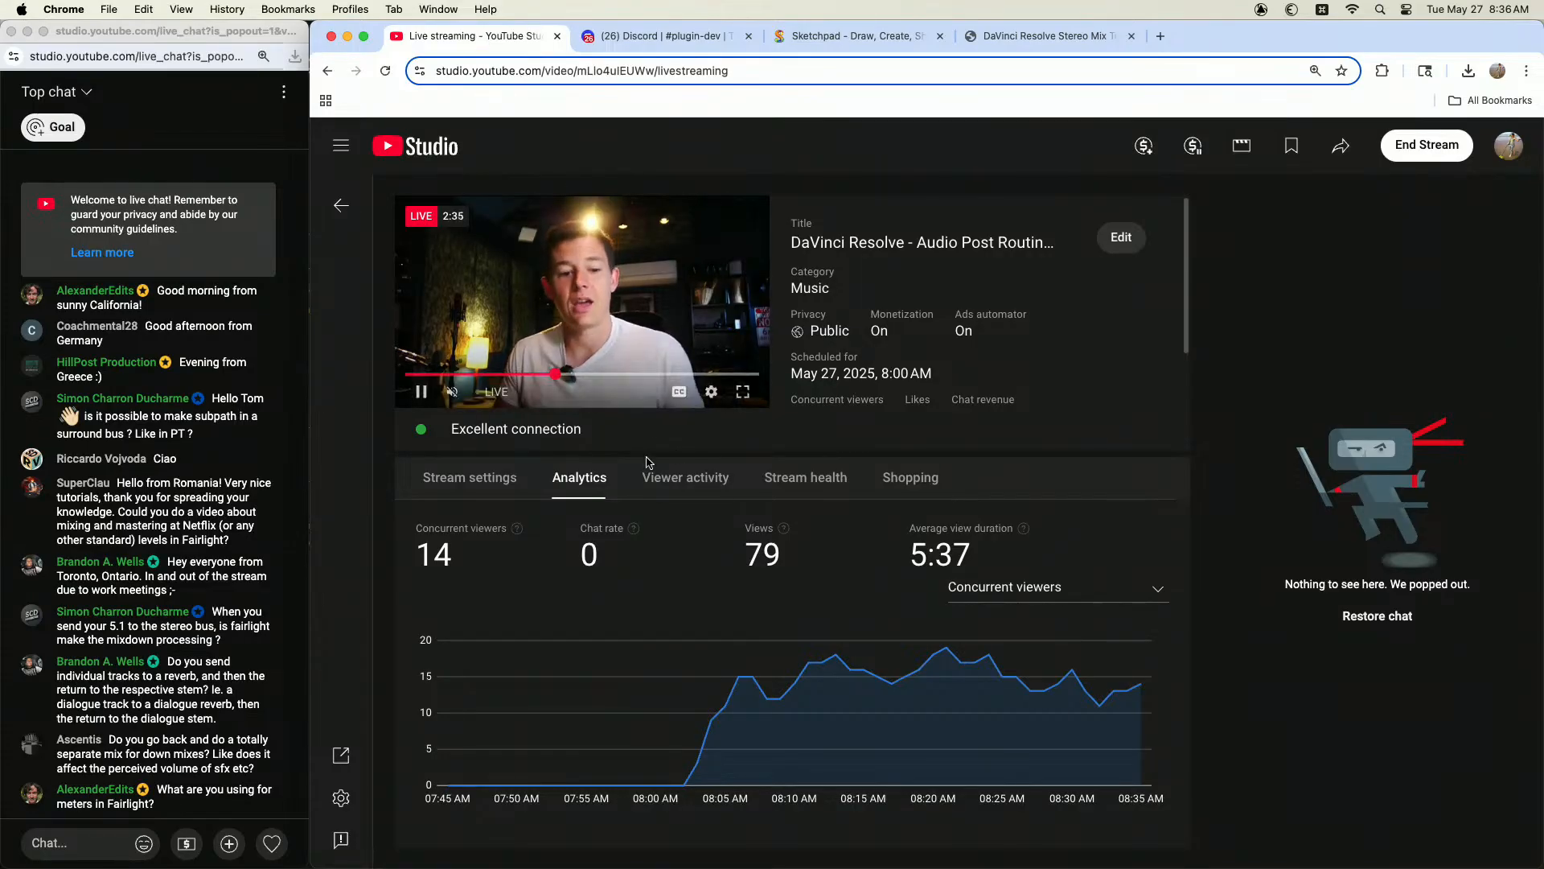
left_click(665, 37)
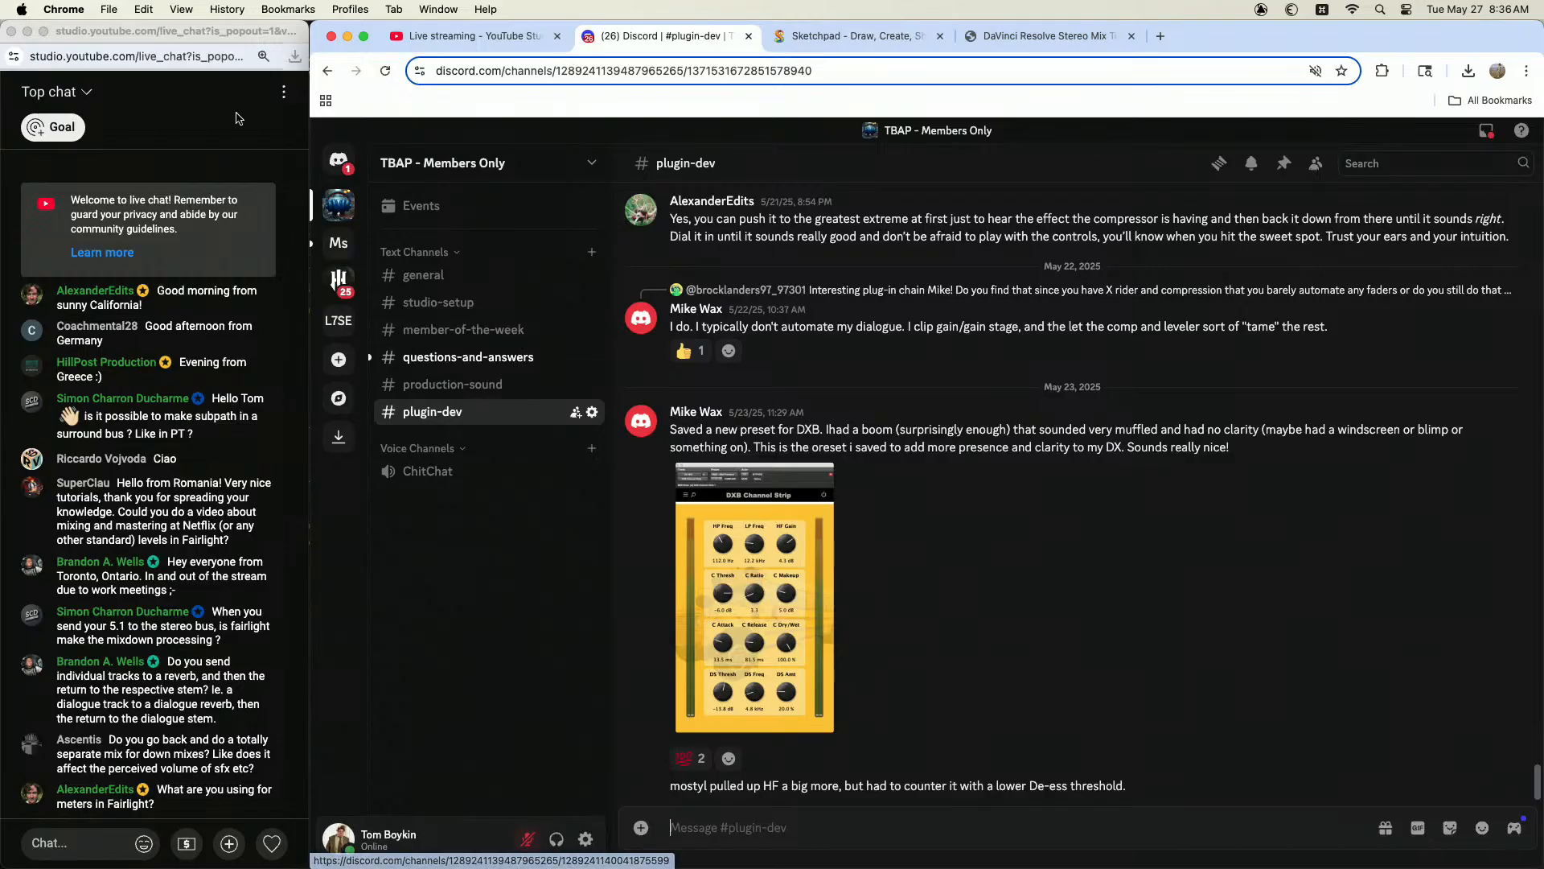
Step: Switch to DaVinci Resolve and narrow the mixer window so the live chat fits beside it
key("super+Tab")
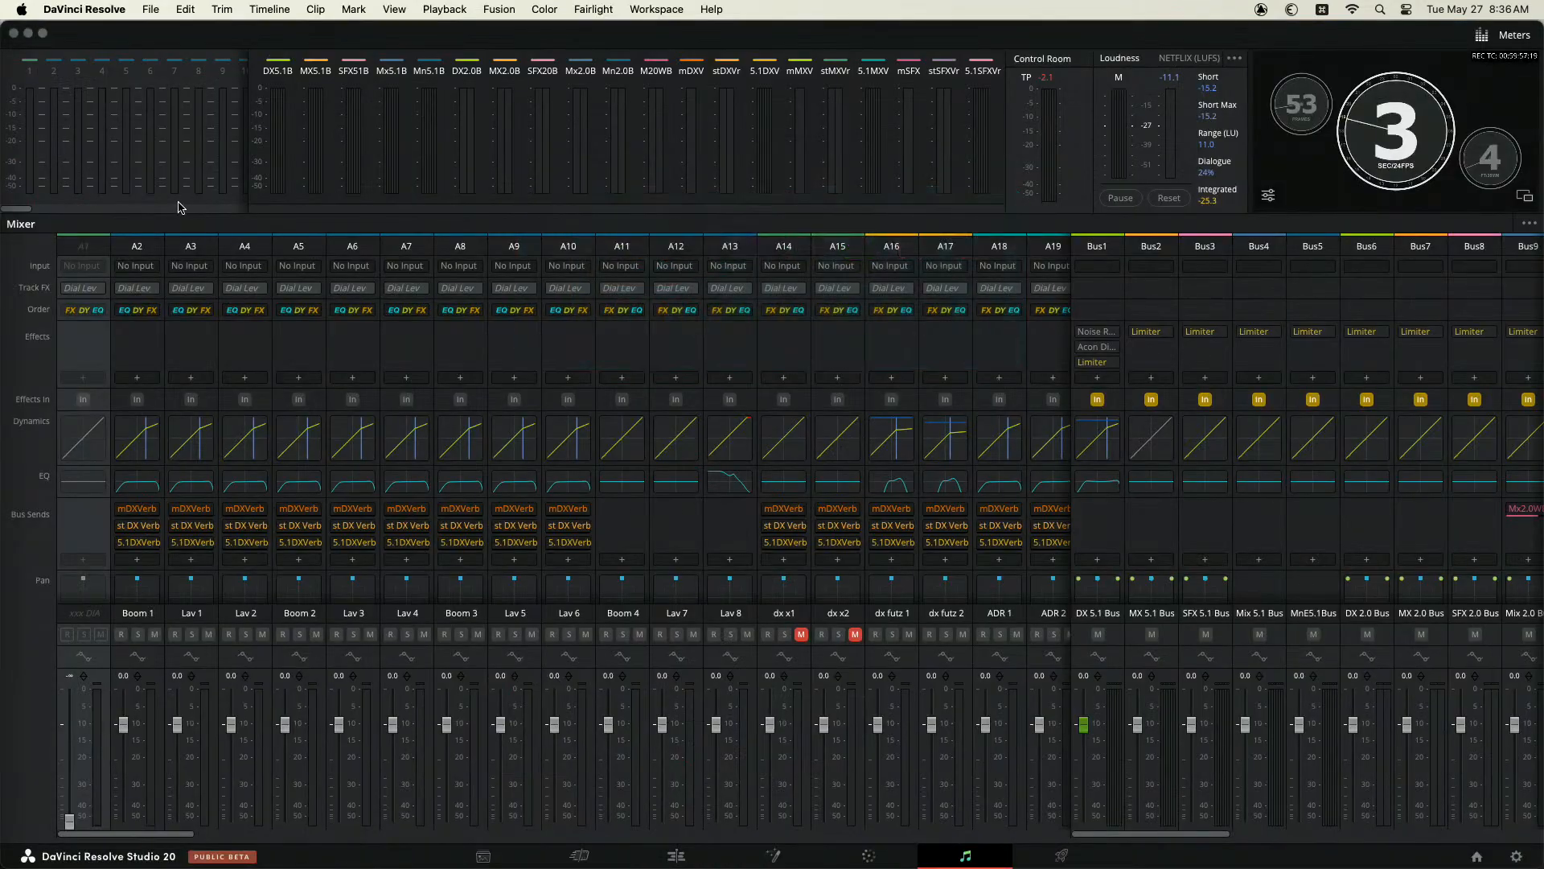
mouse_move(2, 175)
left_mouse_down()
mouse_move(252, 175)
mouse_move(0, 175)
left_mouse_up()
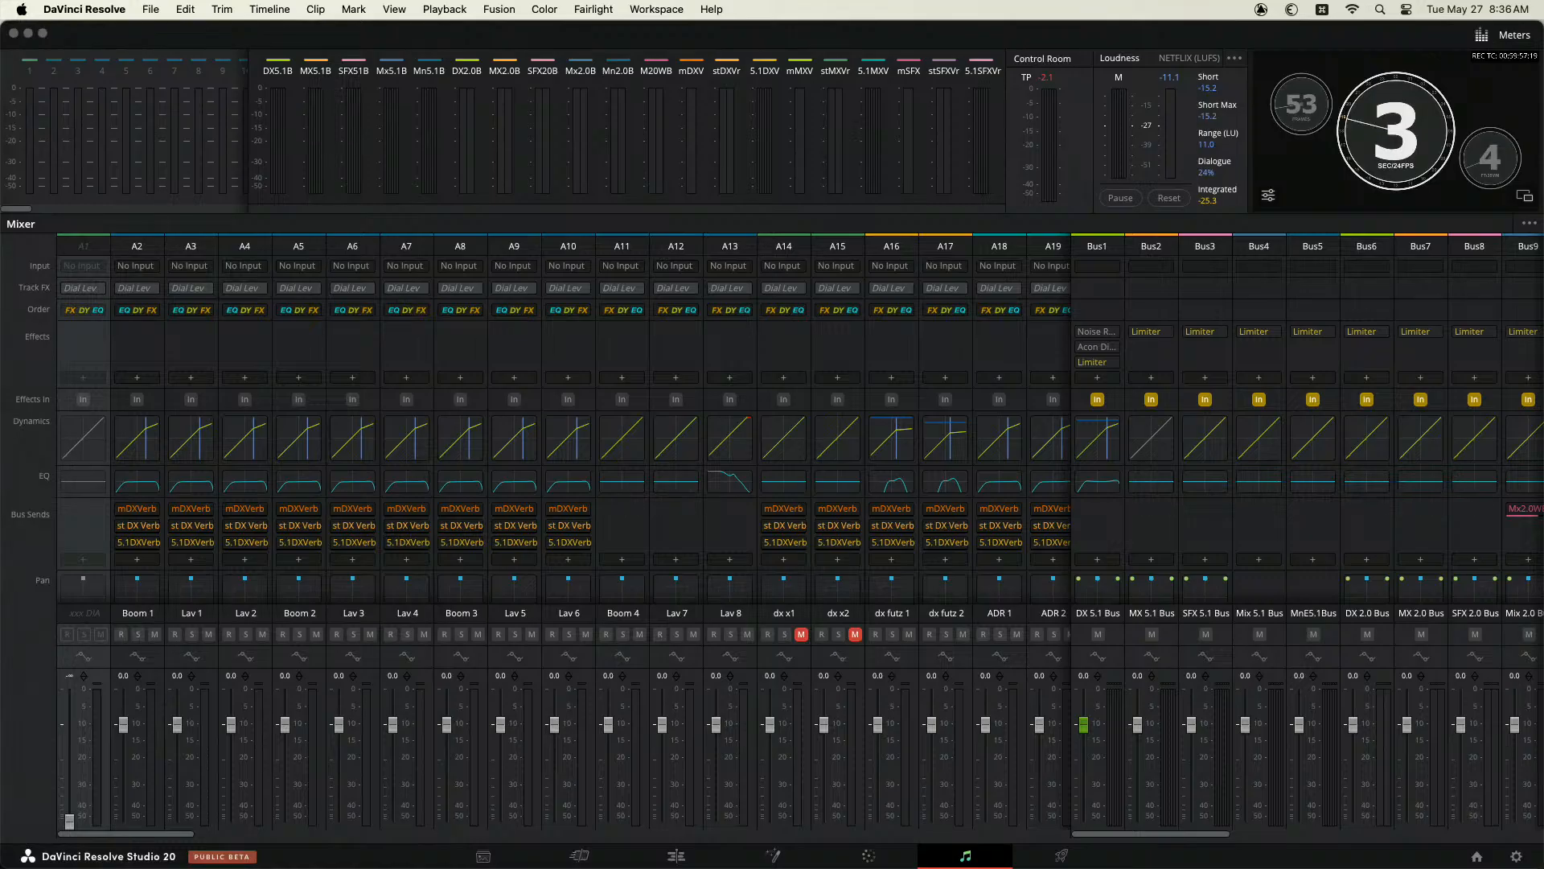
left_click(3, 47)
left_click_drag(36, 54, 311, 58)
left_click(258, 31)
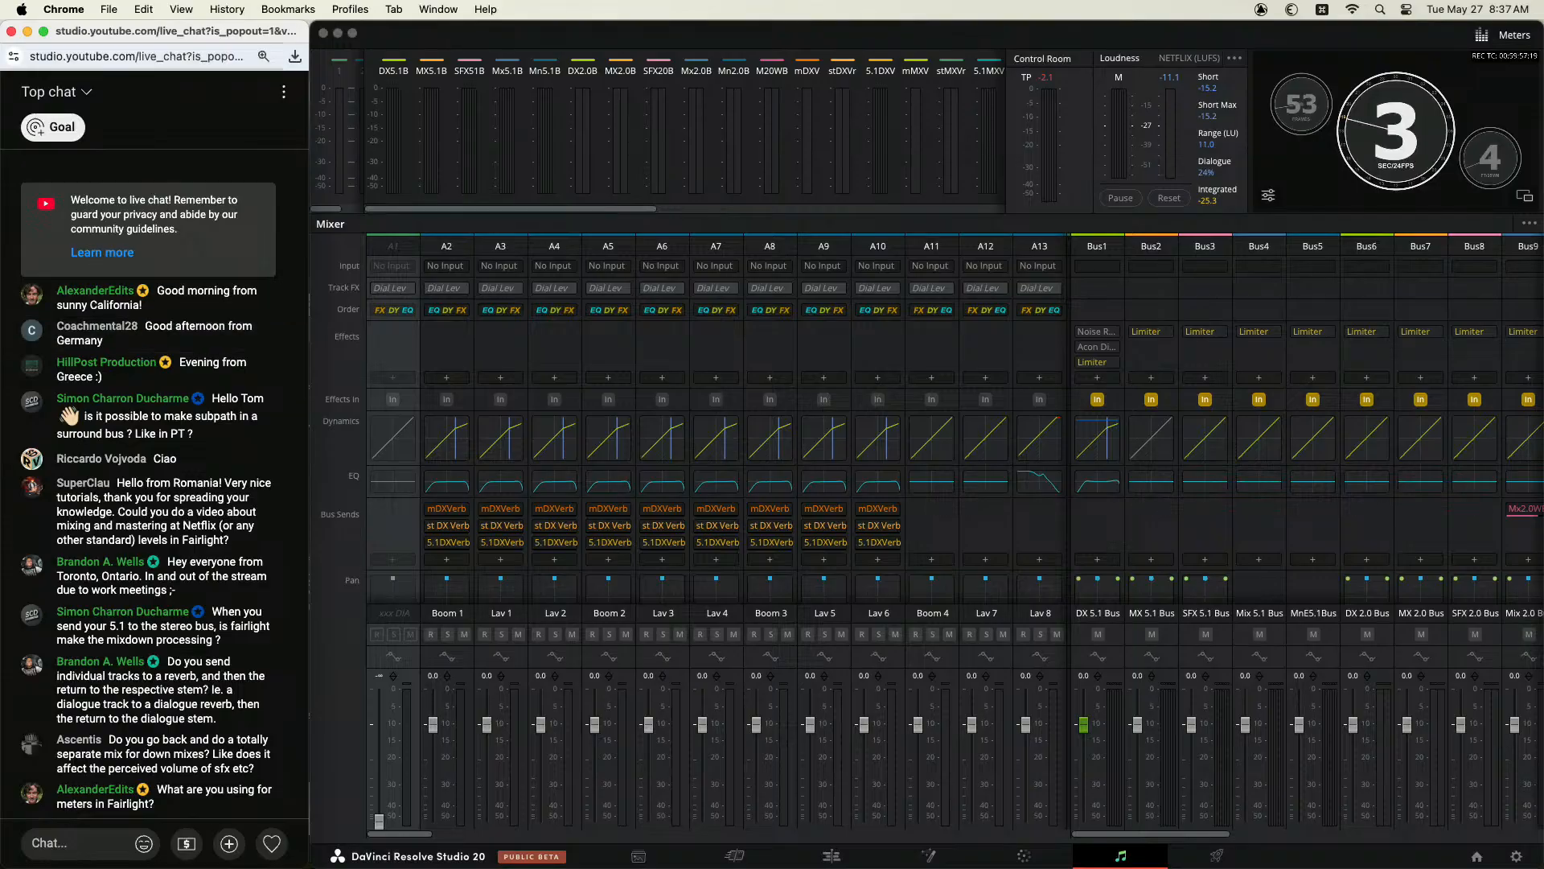
key("super+Tab")
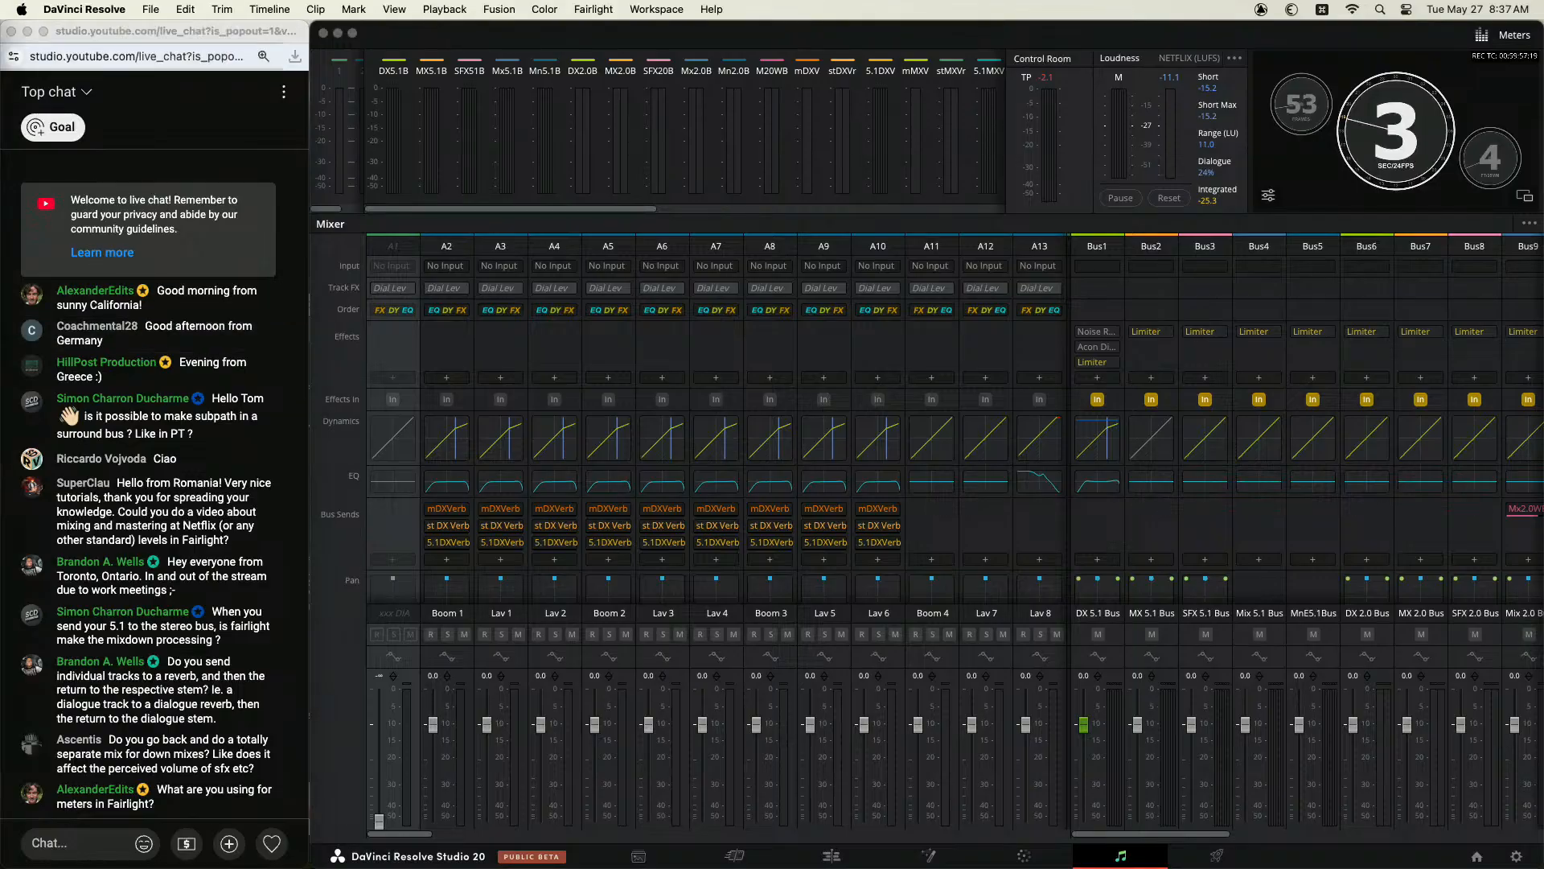
Step: Open the Edit page full screen, show more buses in its mixer and bring the timeline window into view
key("shift+4")
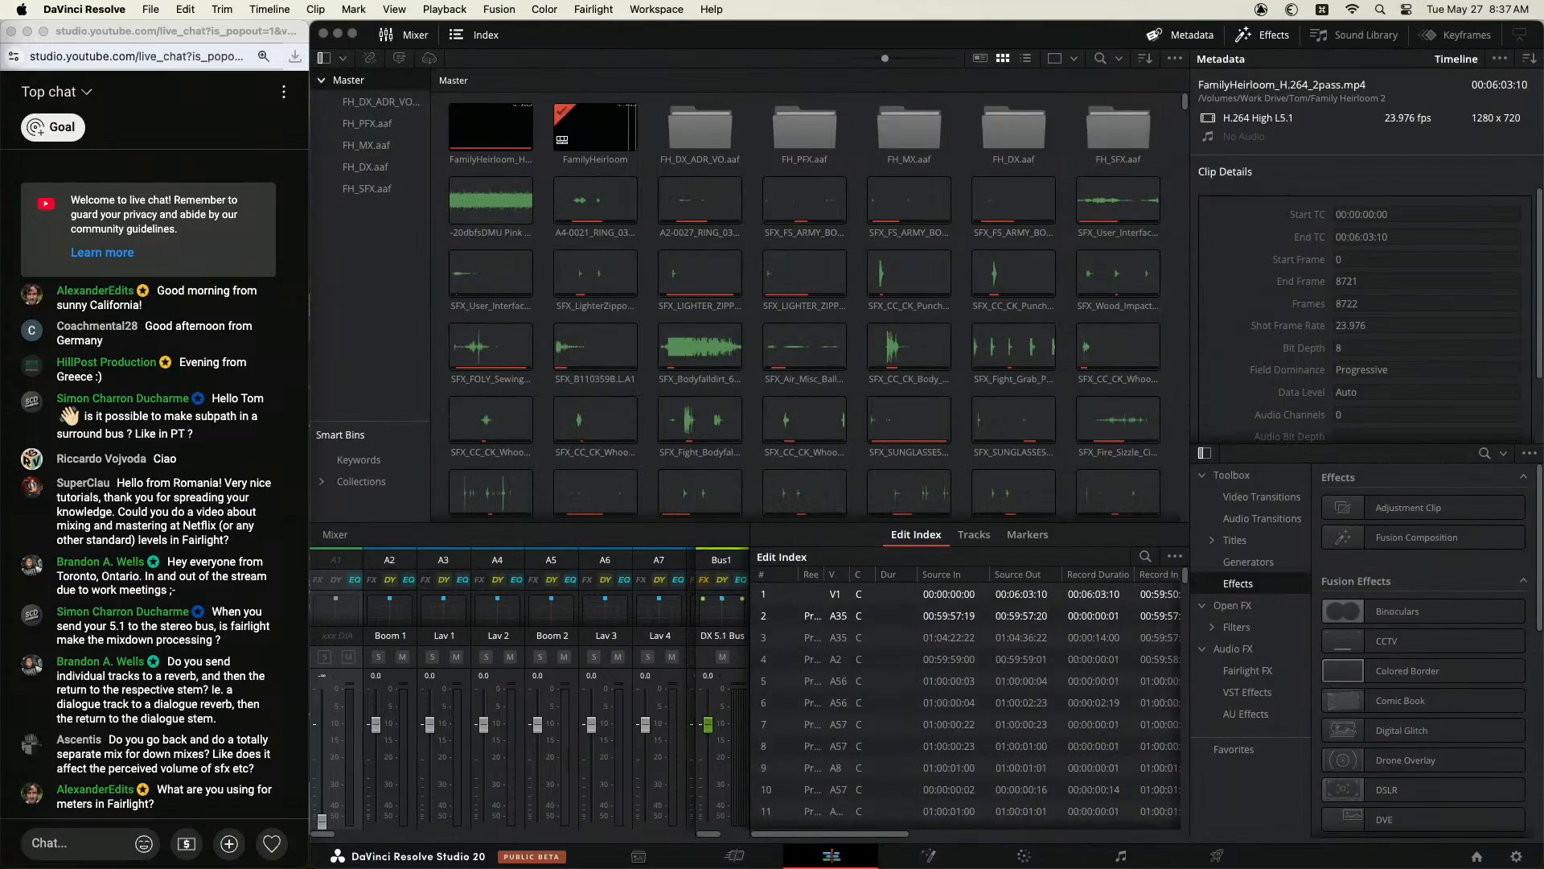
double_click(644, 35)
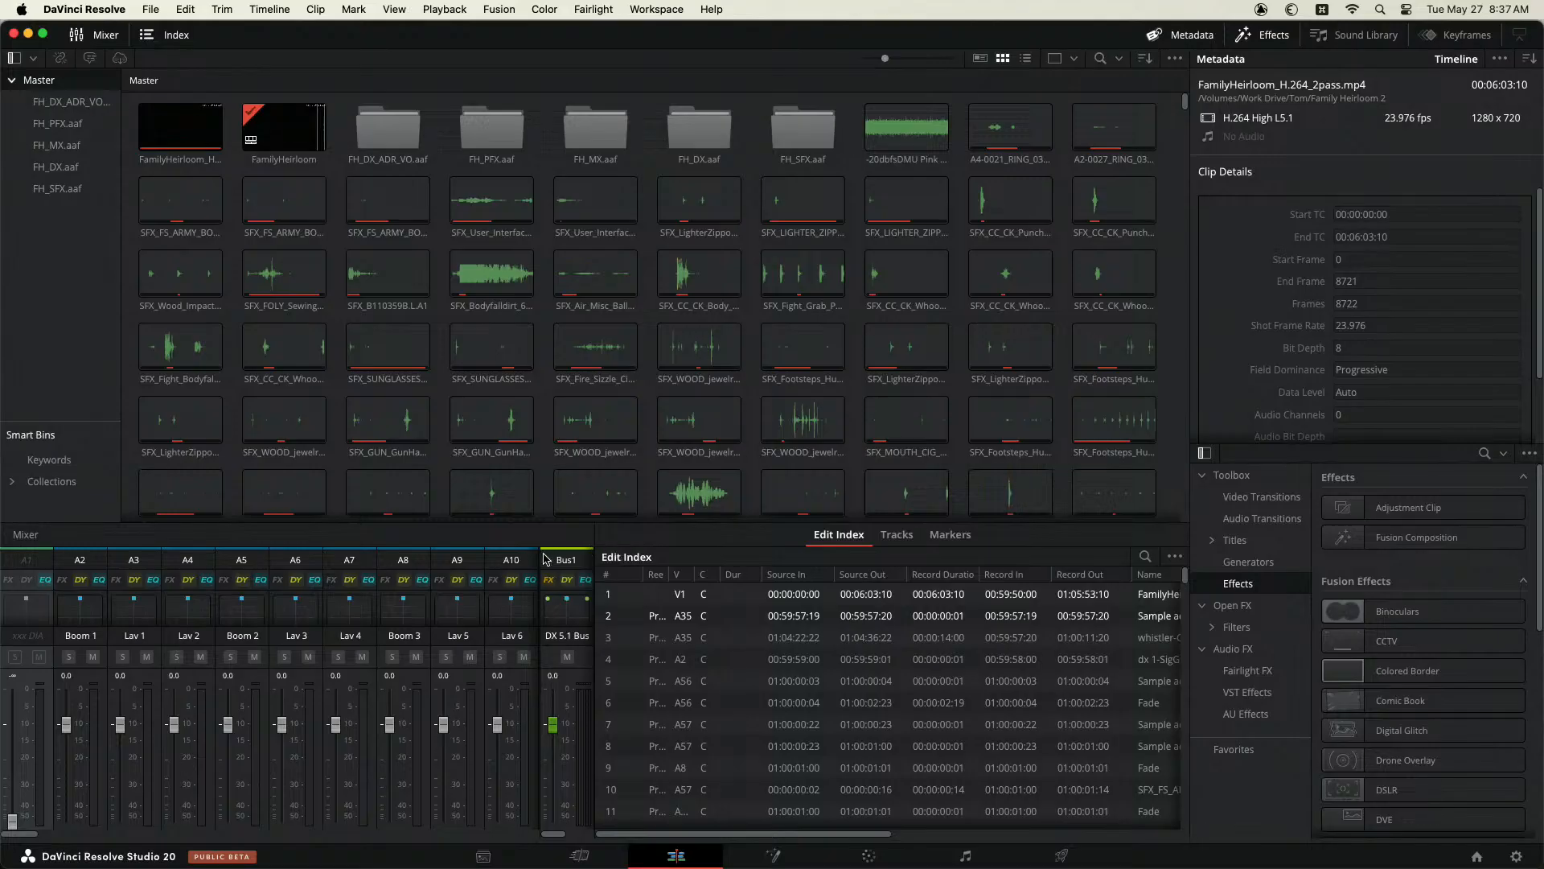
left_click_drag(540, 555, 226, 567)
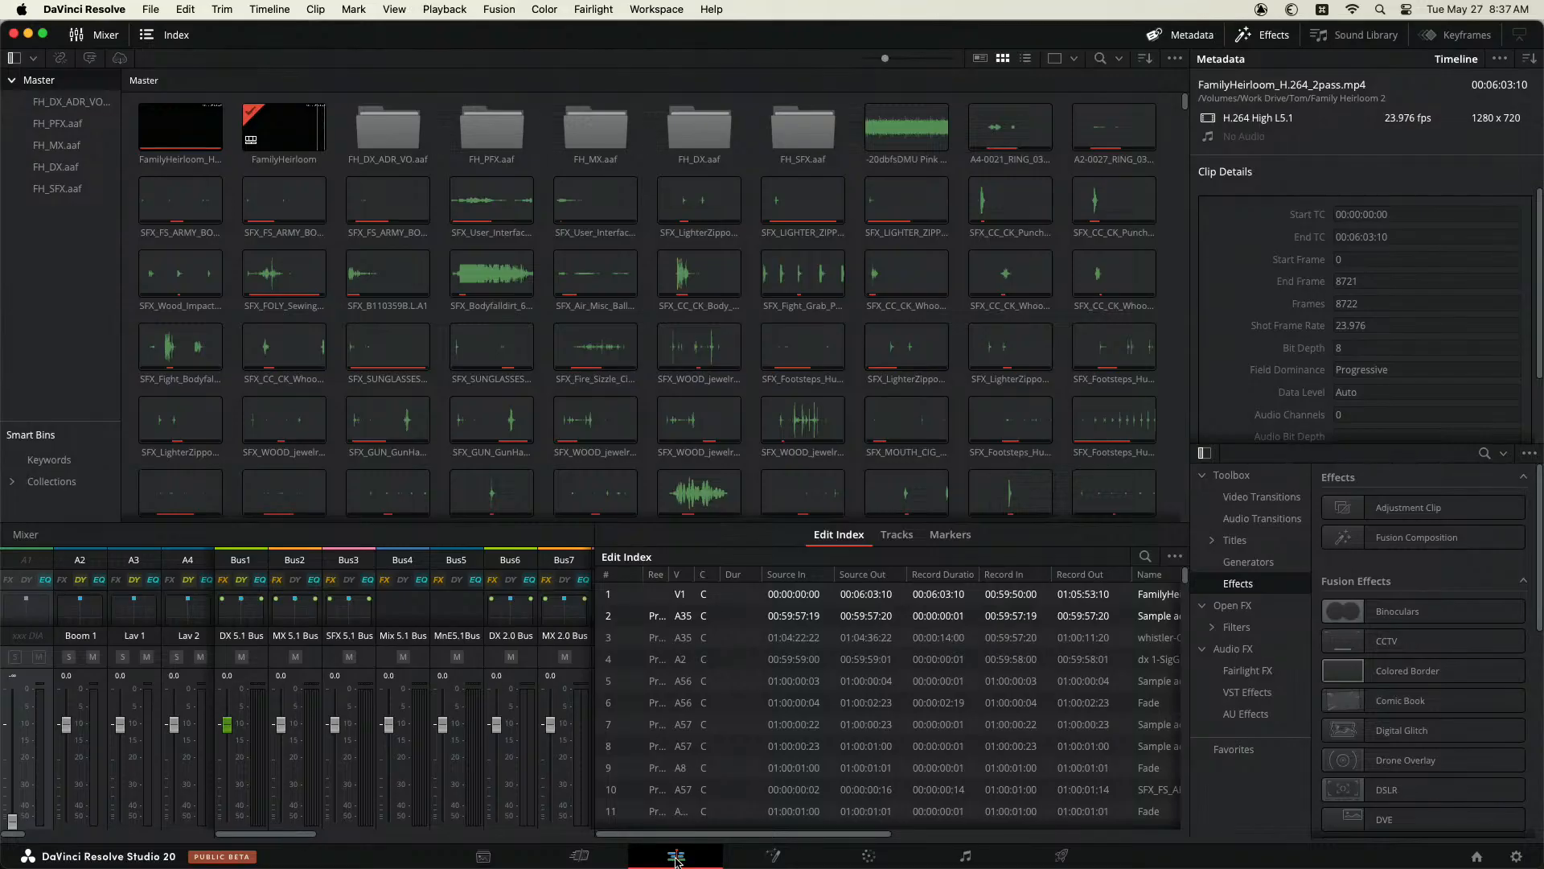
mouse_move(299, 834)
left_mouse_down()
mouse_move(373, 844)
mouse_move(453, 826)
mouse_move(296, 830)
left_mouse_up()
left_click_drag(0, 32, 1039, 6)
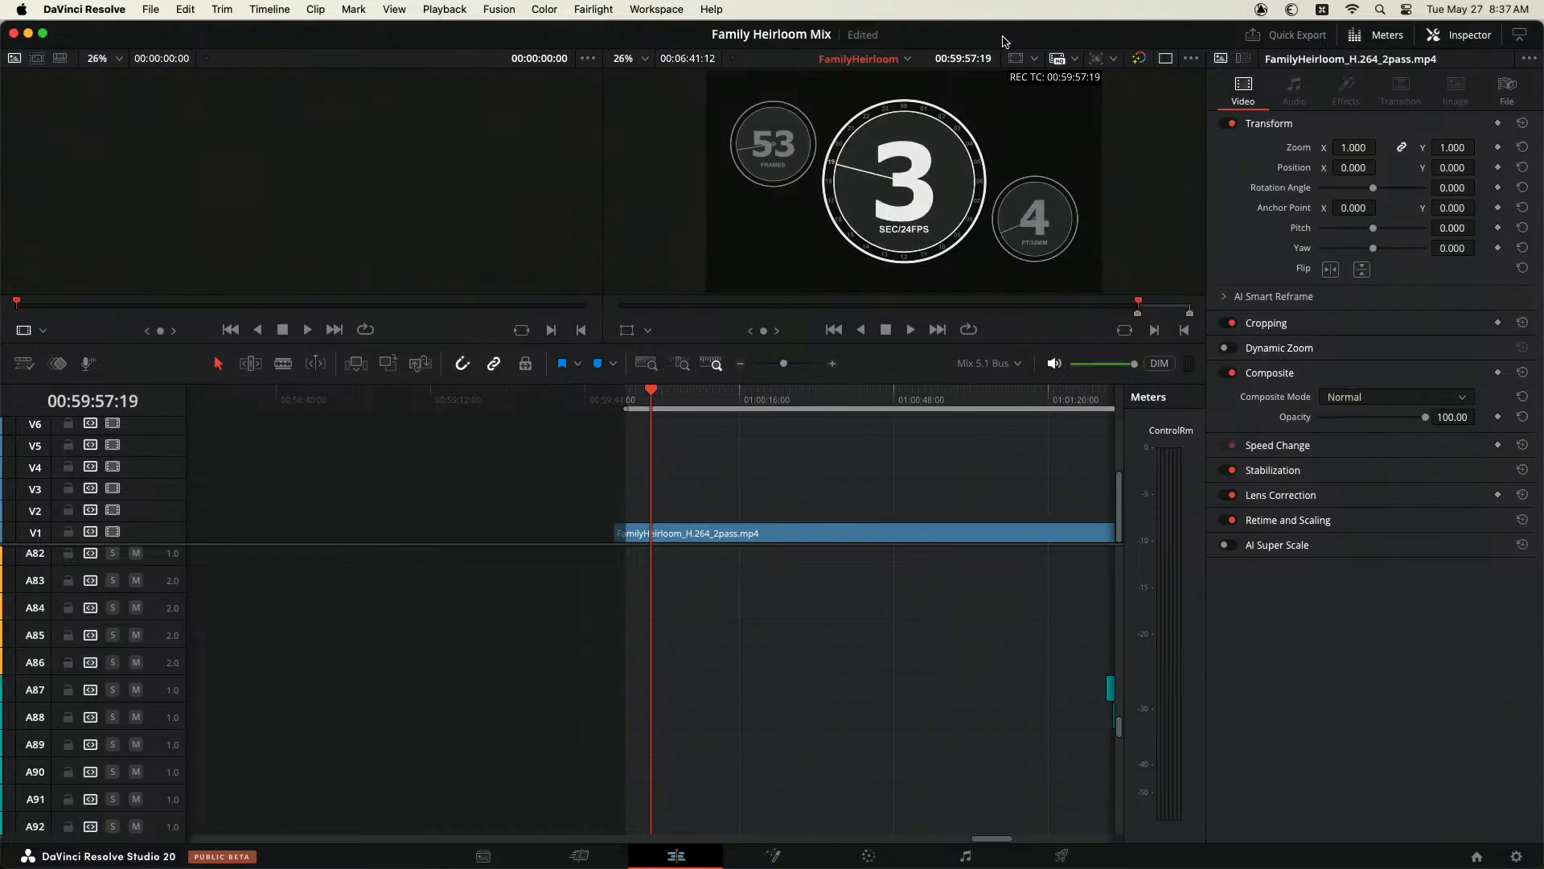
Step: Switch the monitored bus to DX 2.0 Bus, to Mix 2.0 Web Bus and back to Mix 5.1 Bus
left_click(1016, 364)
left_click(1009, 467)
left_click(1007, 365)
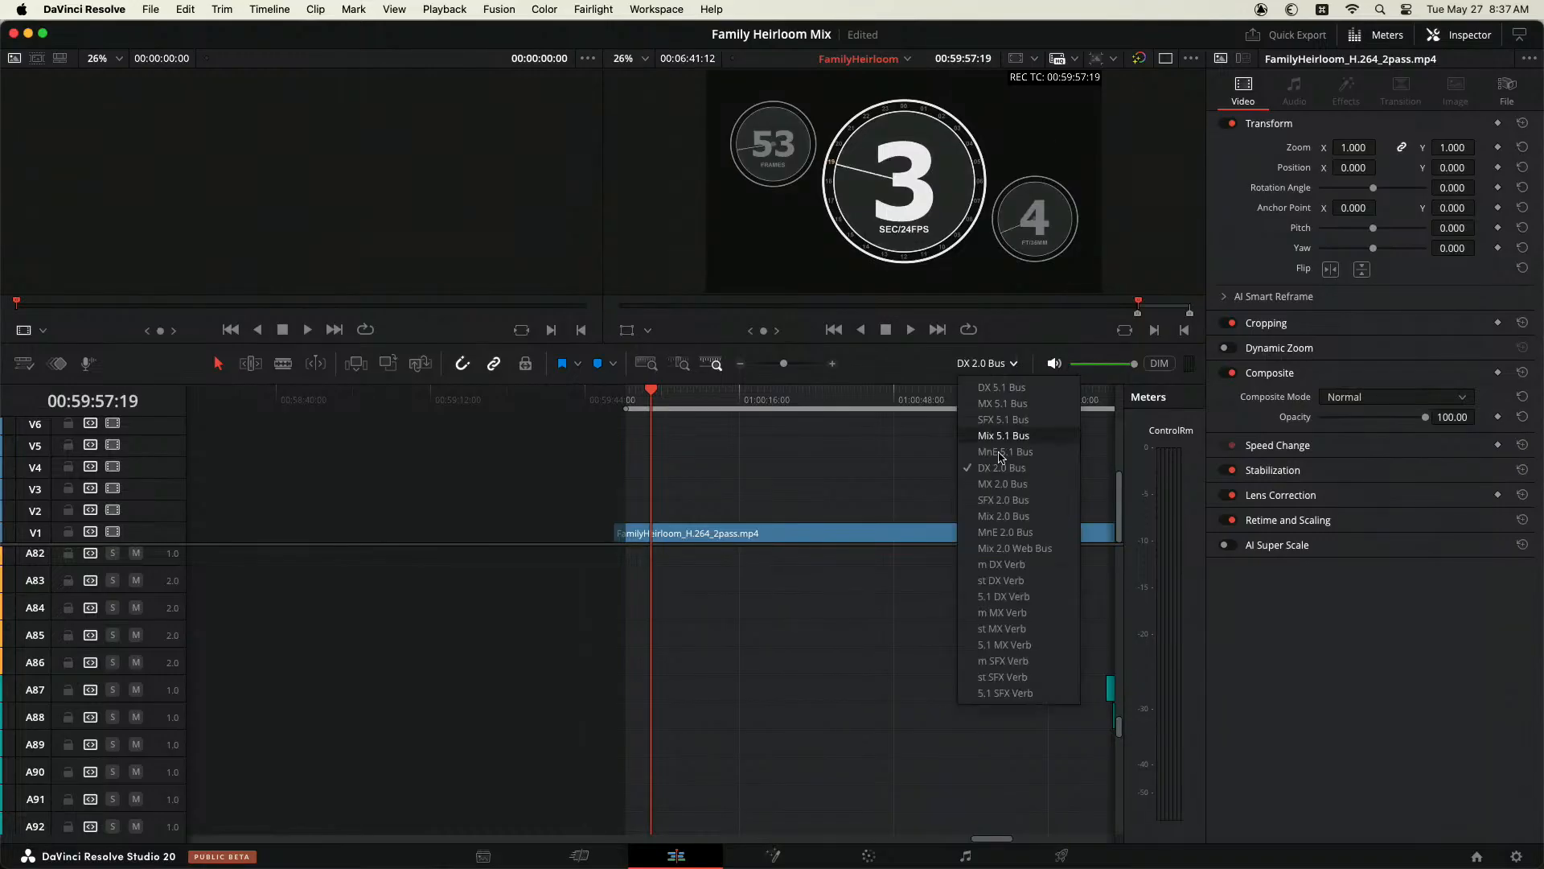
left_click(1025, 553)
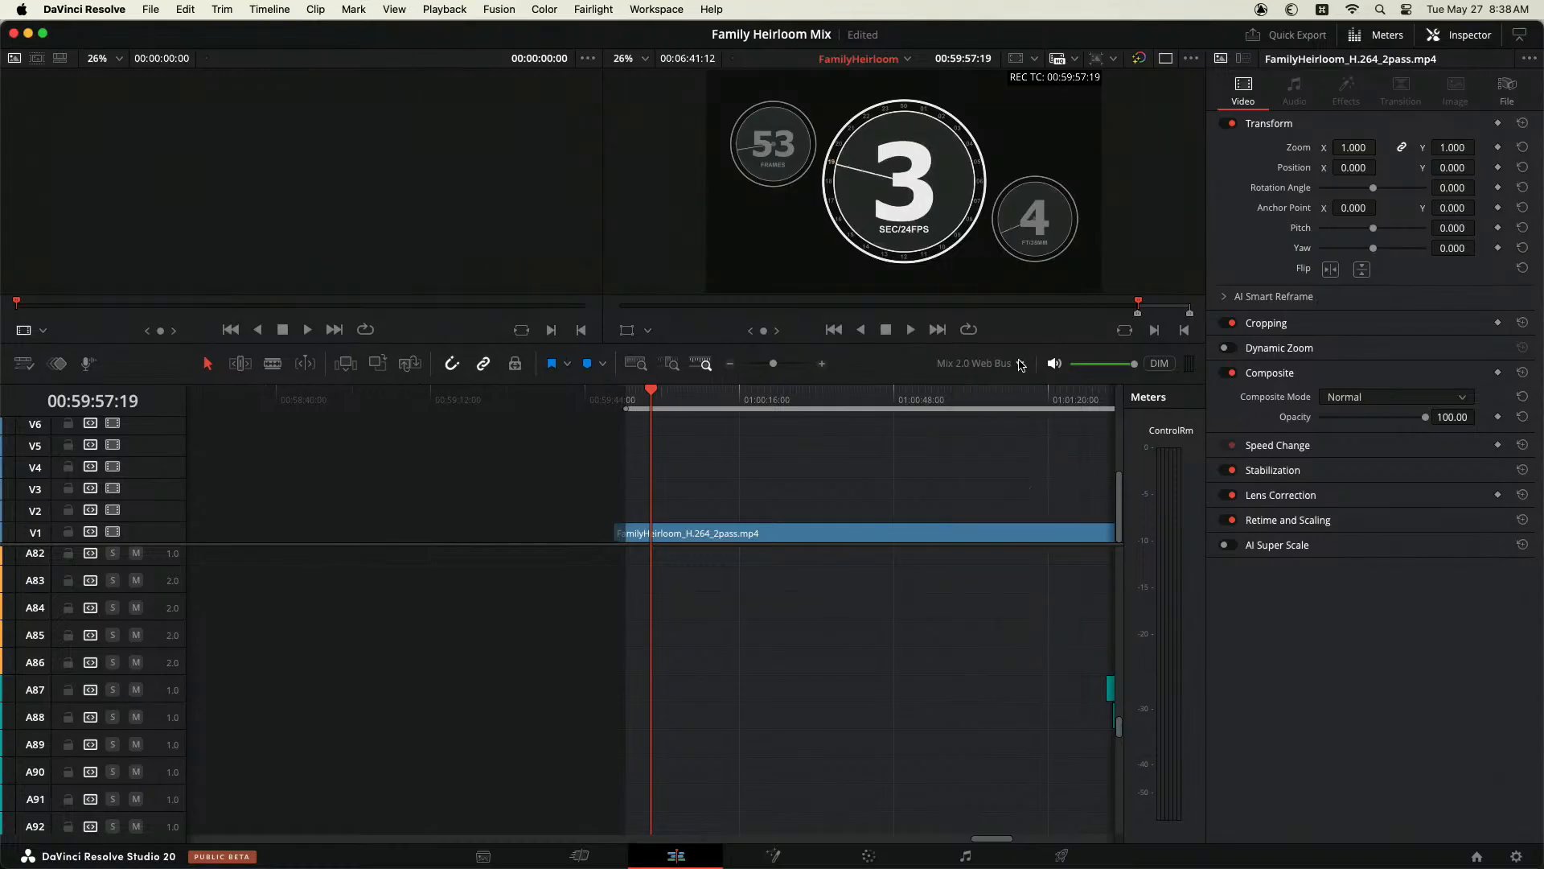
left_click(1018, 365)
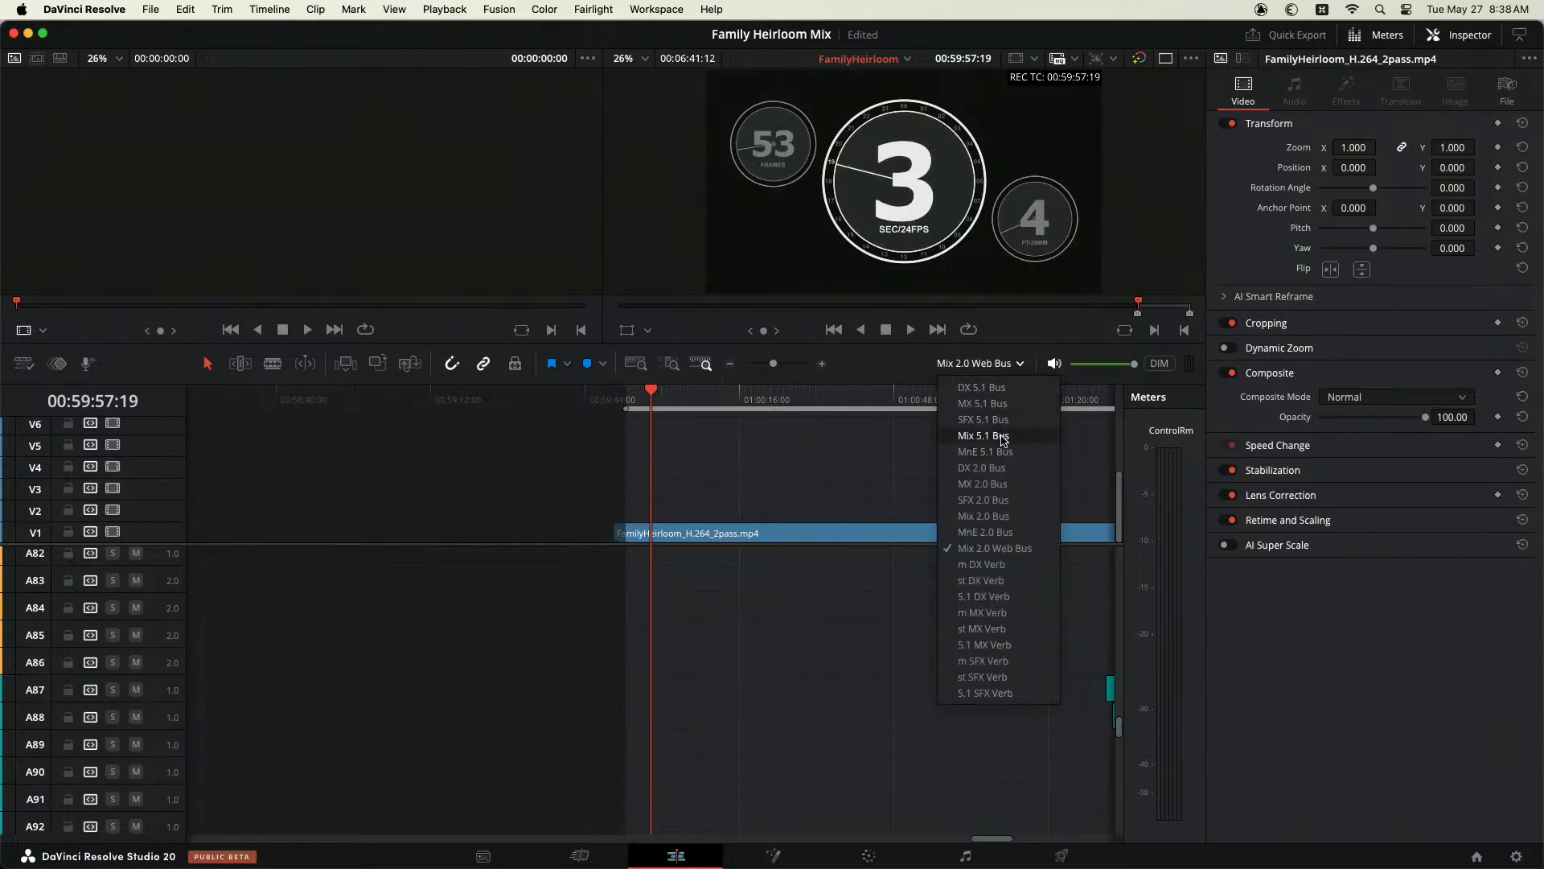
left_click(1015, 435)
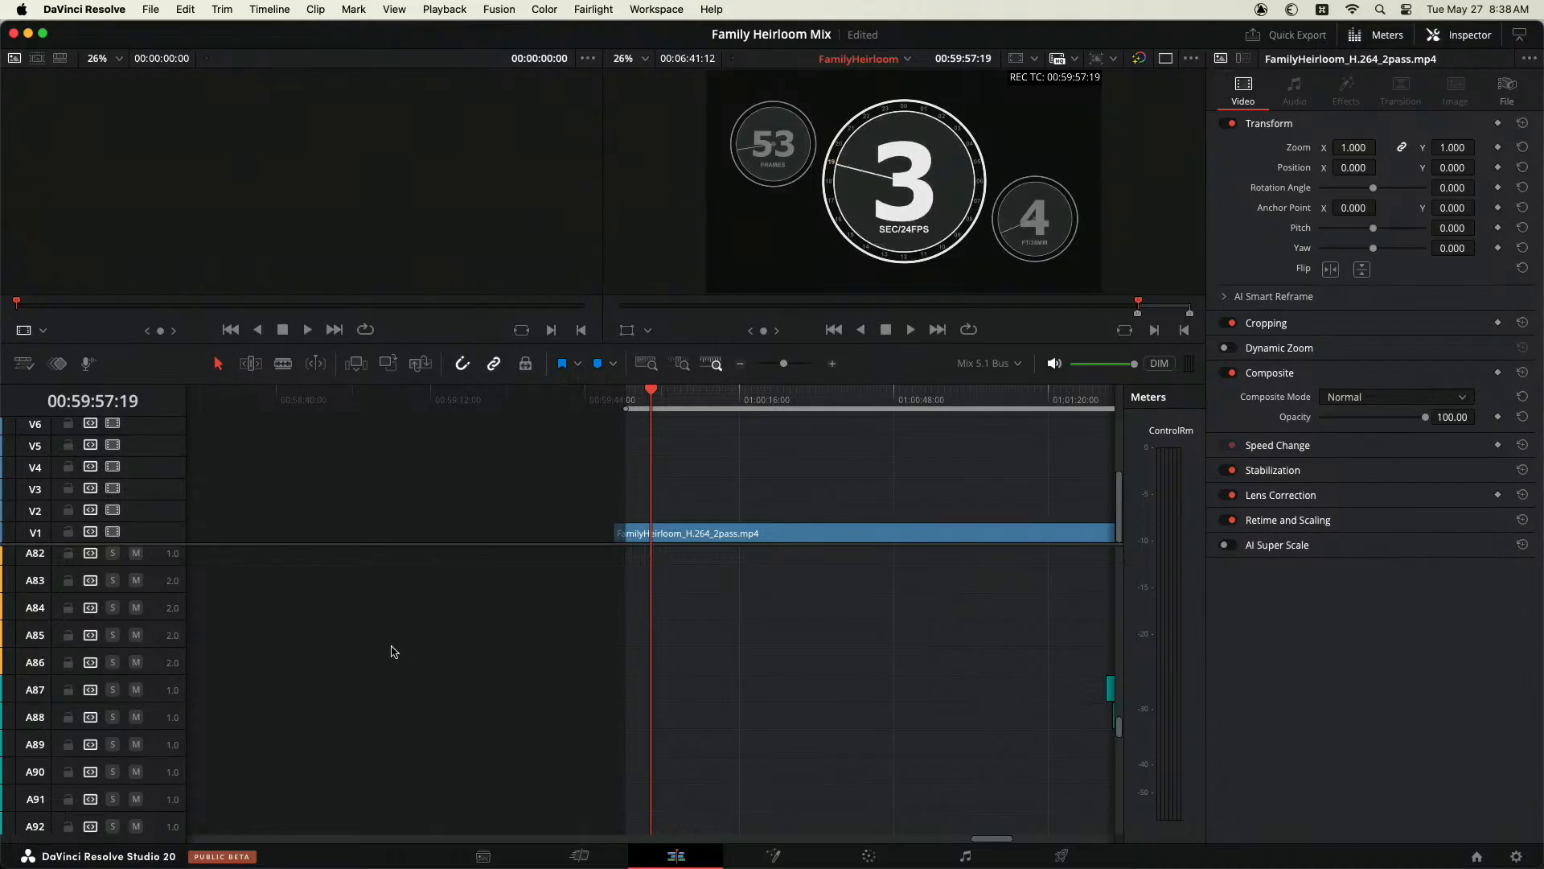
Step: Look over the audio tracks in the Edit timeline and return to the Fairlight page
scroll(818, 600, "up", 12)
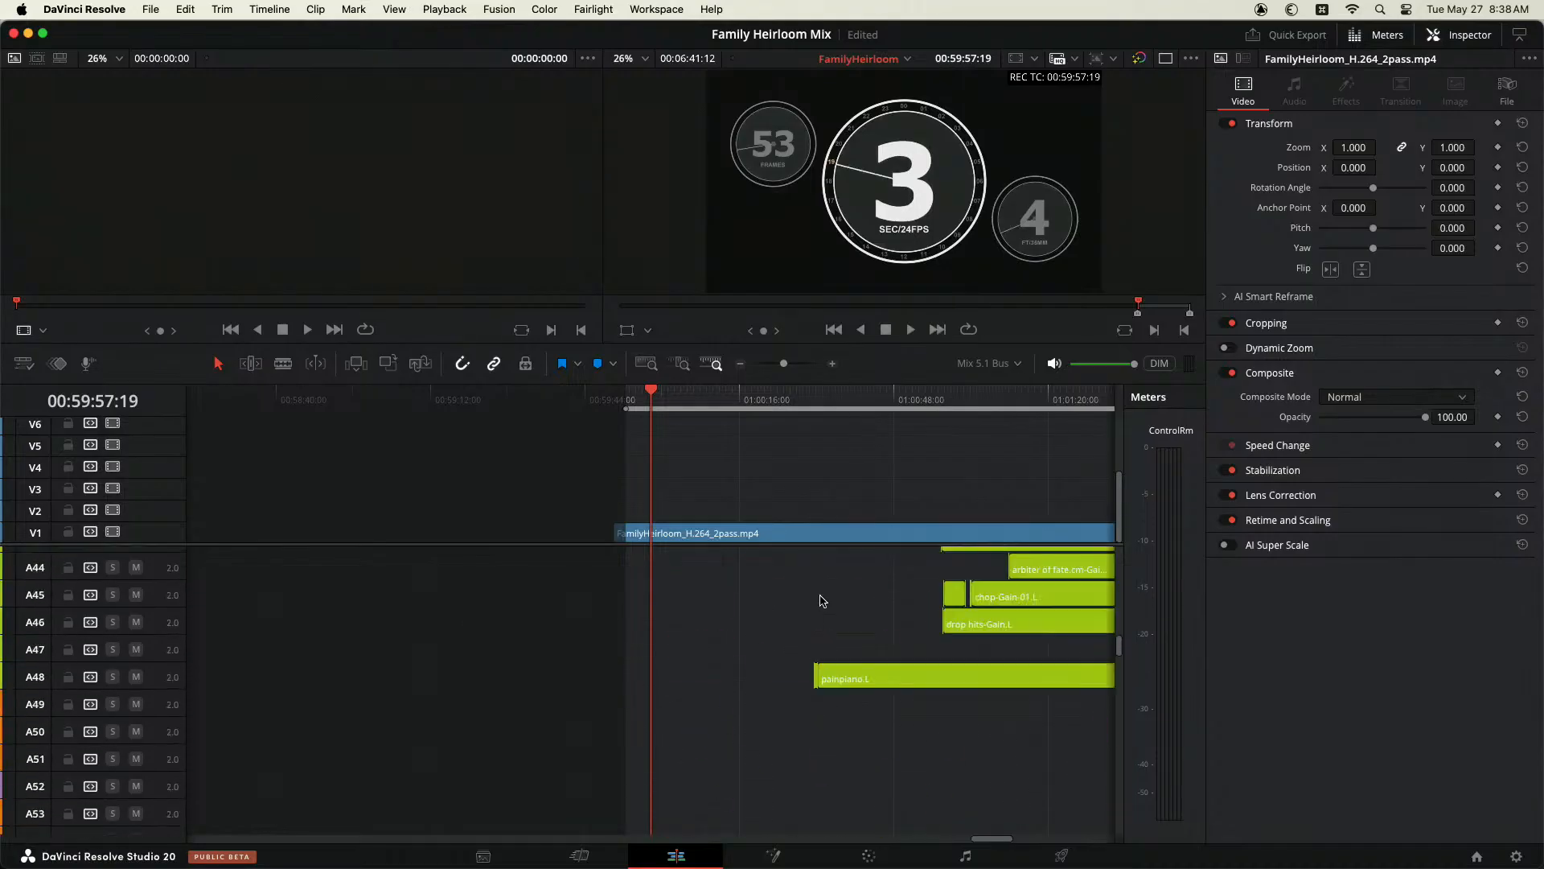
scroll(820, 600, "up", 13)
scroll(820, 603, "down", 12)
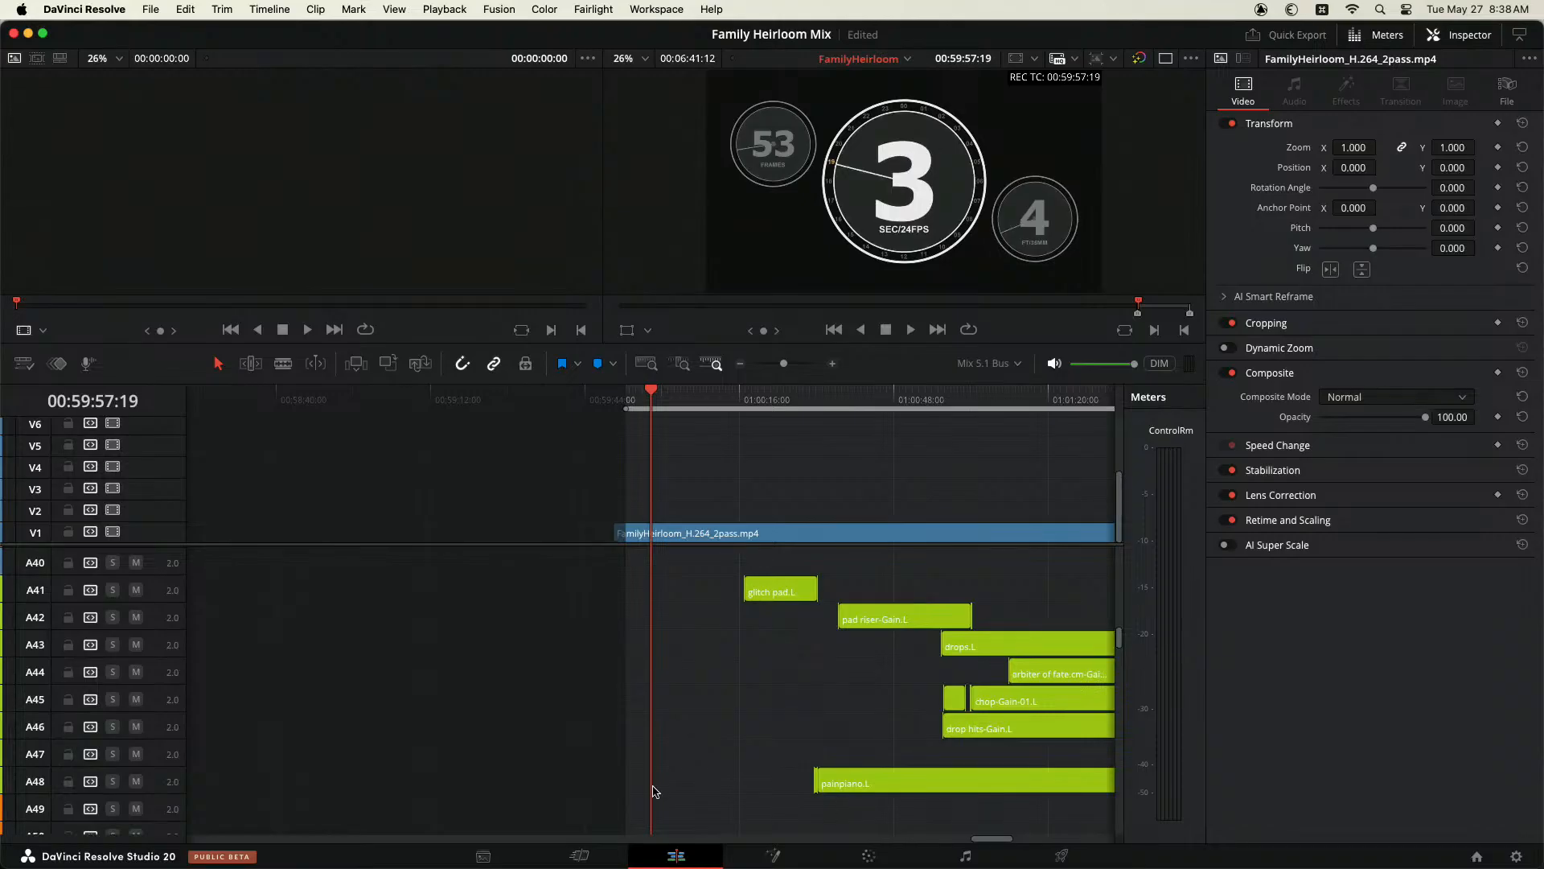
left_click(969, 856)
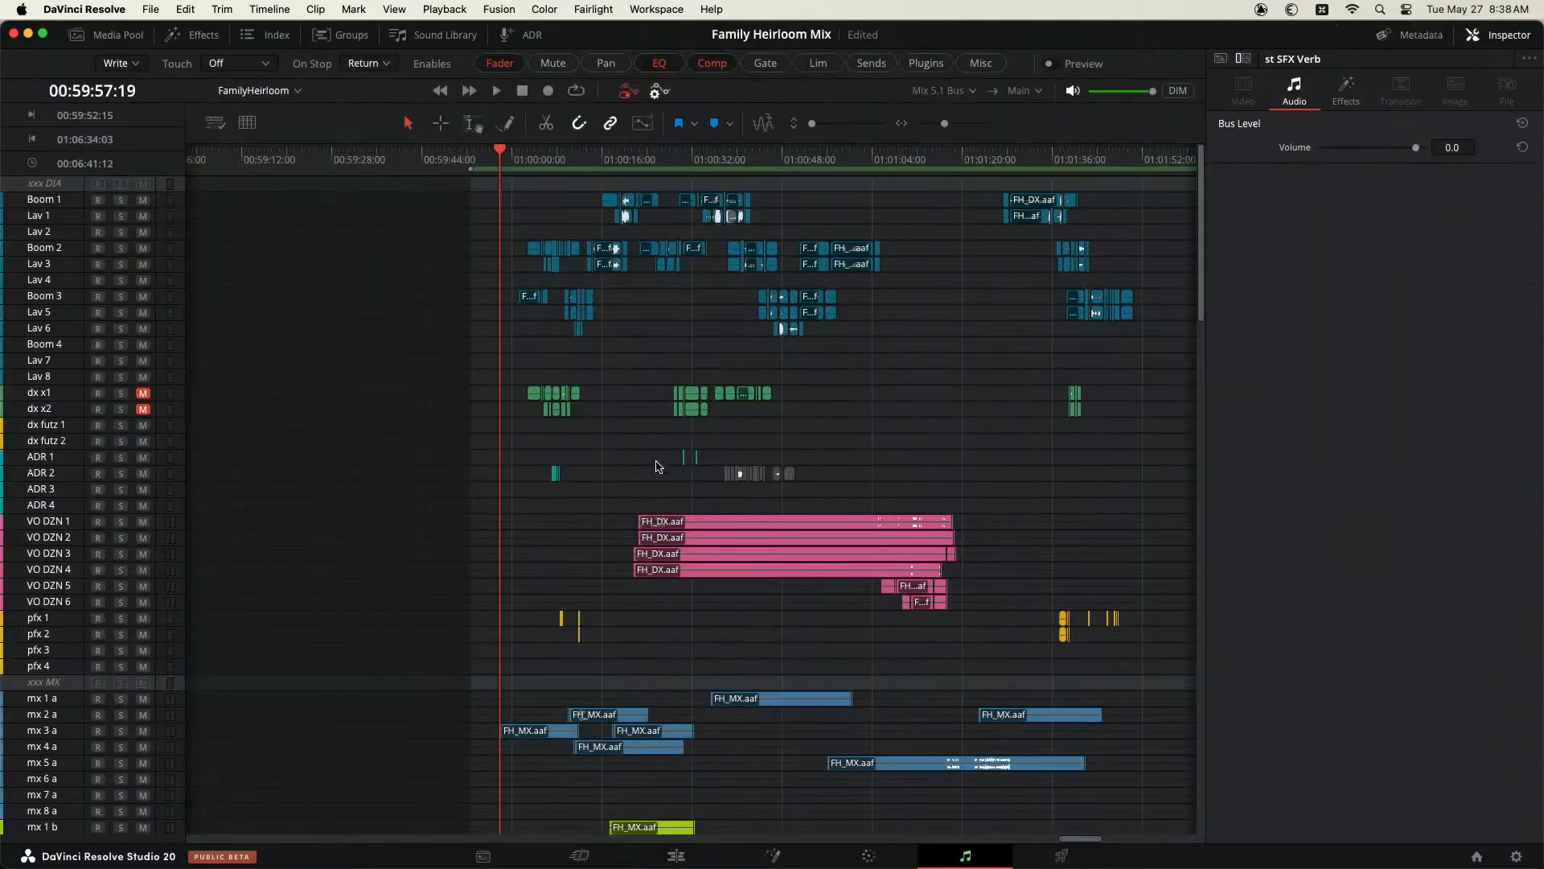
Step: Switch to Chrome to read the live chat question about surround subpaths, return to DaVinci Resolve and look over the tracks
key("super+Tab")
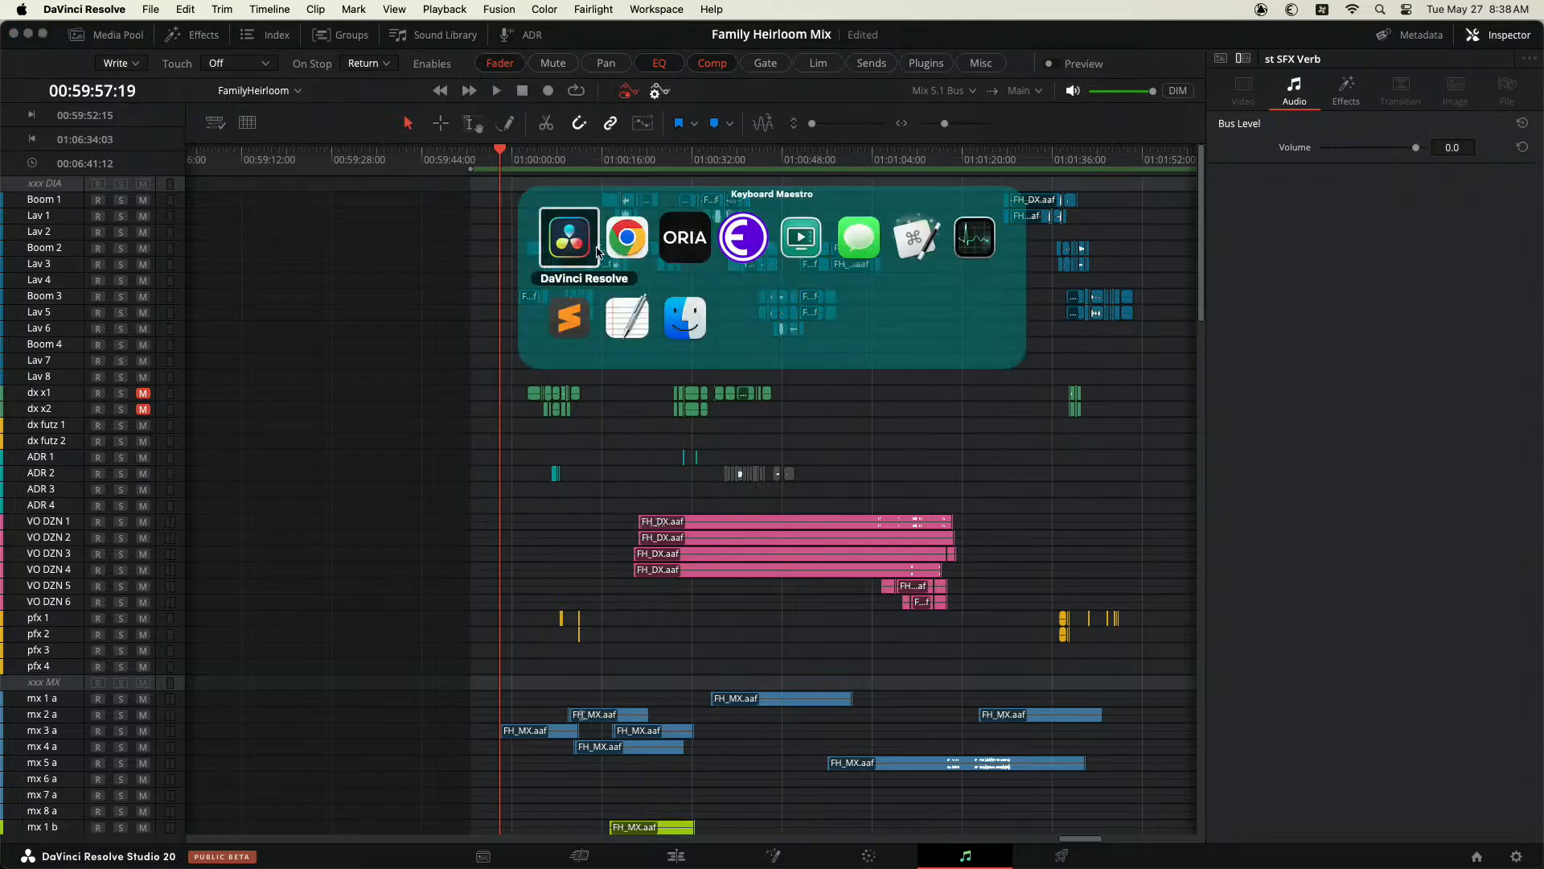
key("super+Tab")
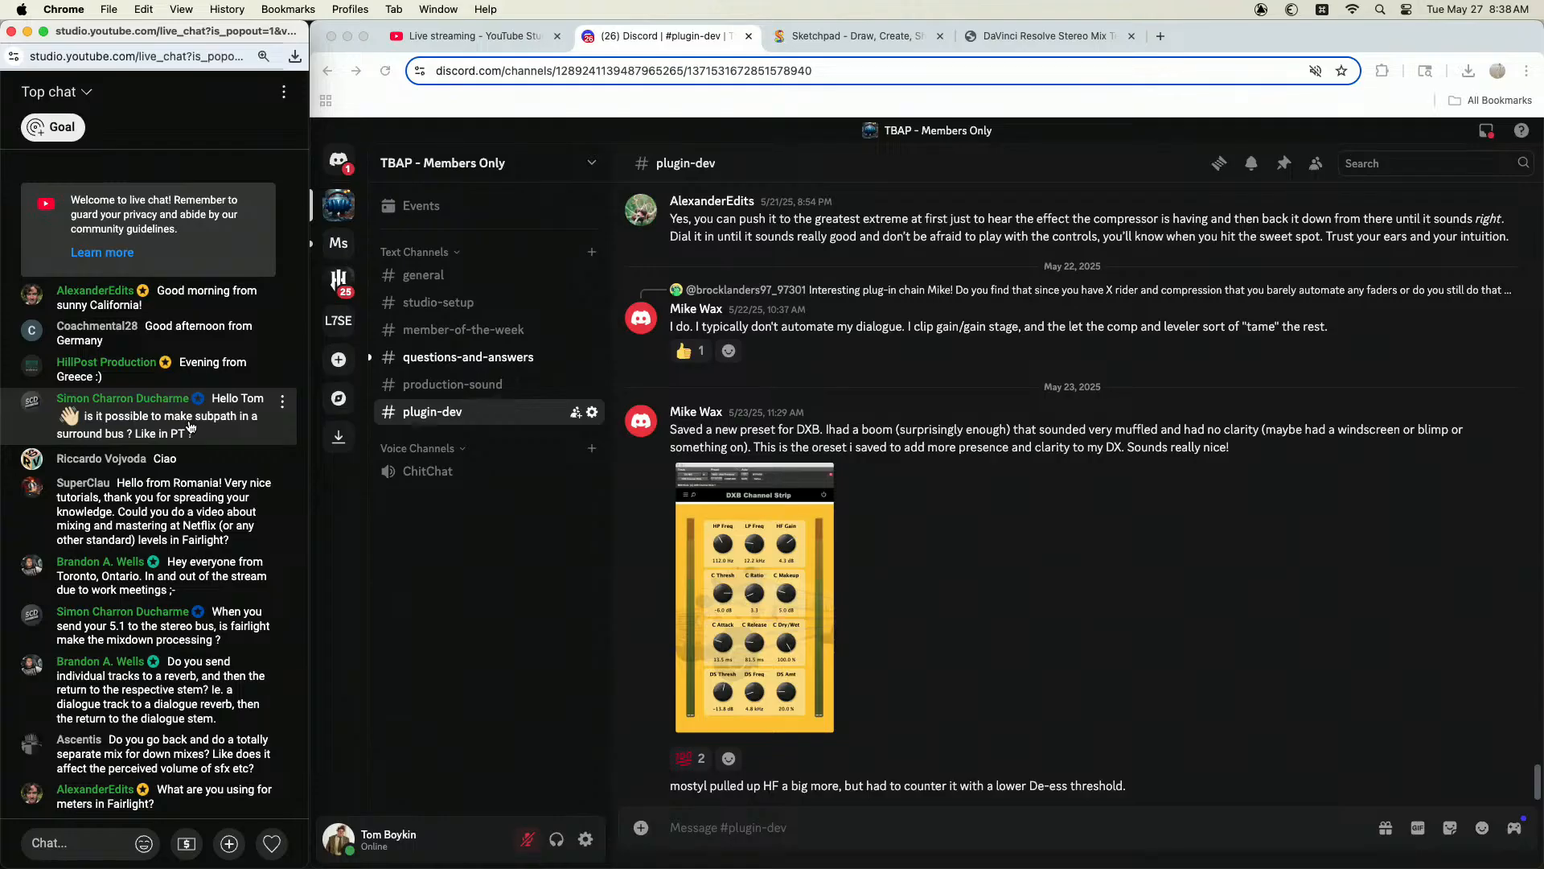
key("super+Tab")
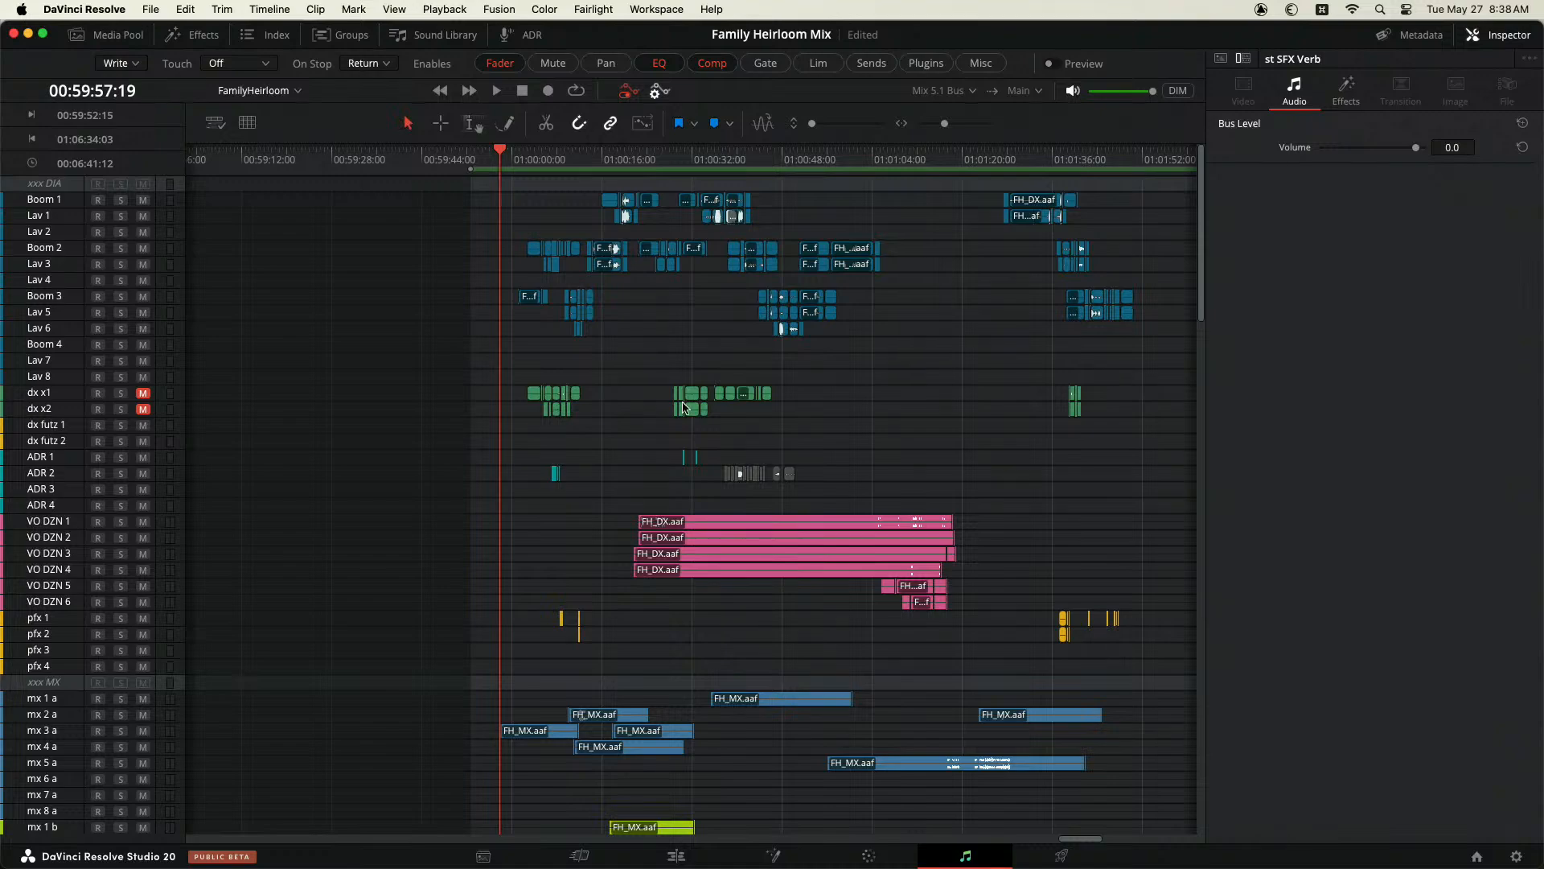
scroll(683, 408, "down", 5)
scroll(683, 407, "down", 5)
scroll(682, 408, "up", 15)
Step: Open Patch Input/Output, set the source to Bus Out and check the available destination types
left_click(595, 10)
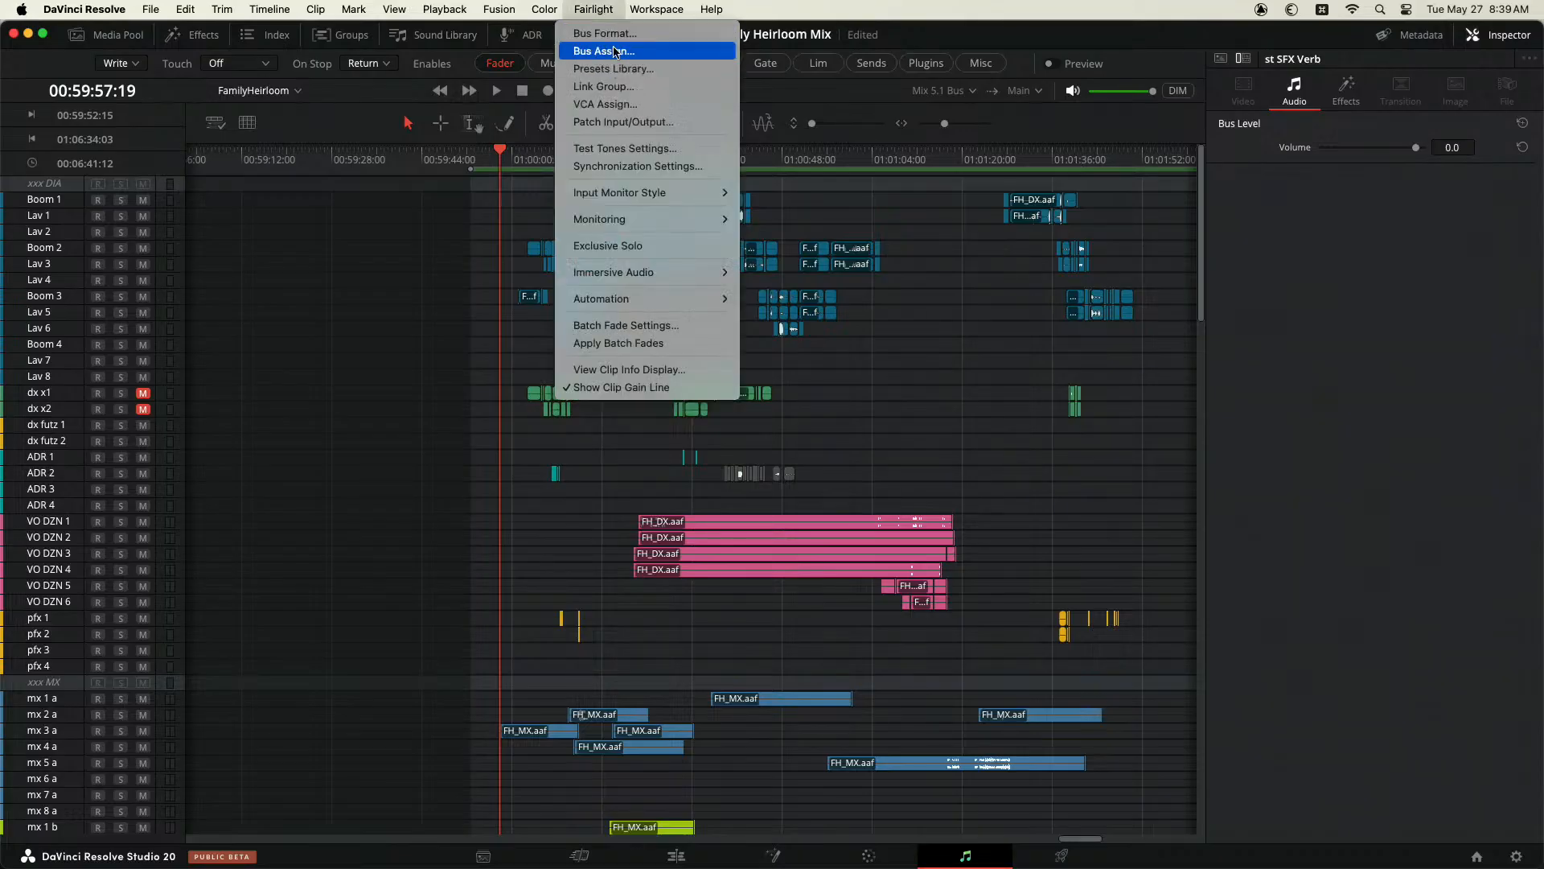
left_click(615, 121)
left_click(916, 158)
left_click(625, 210)
left_click(484, 158)
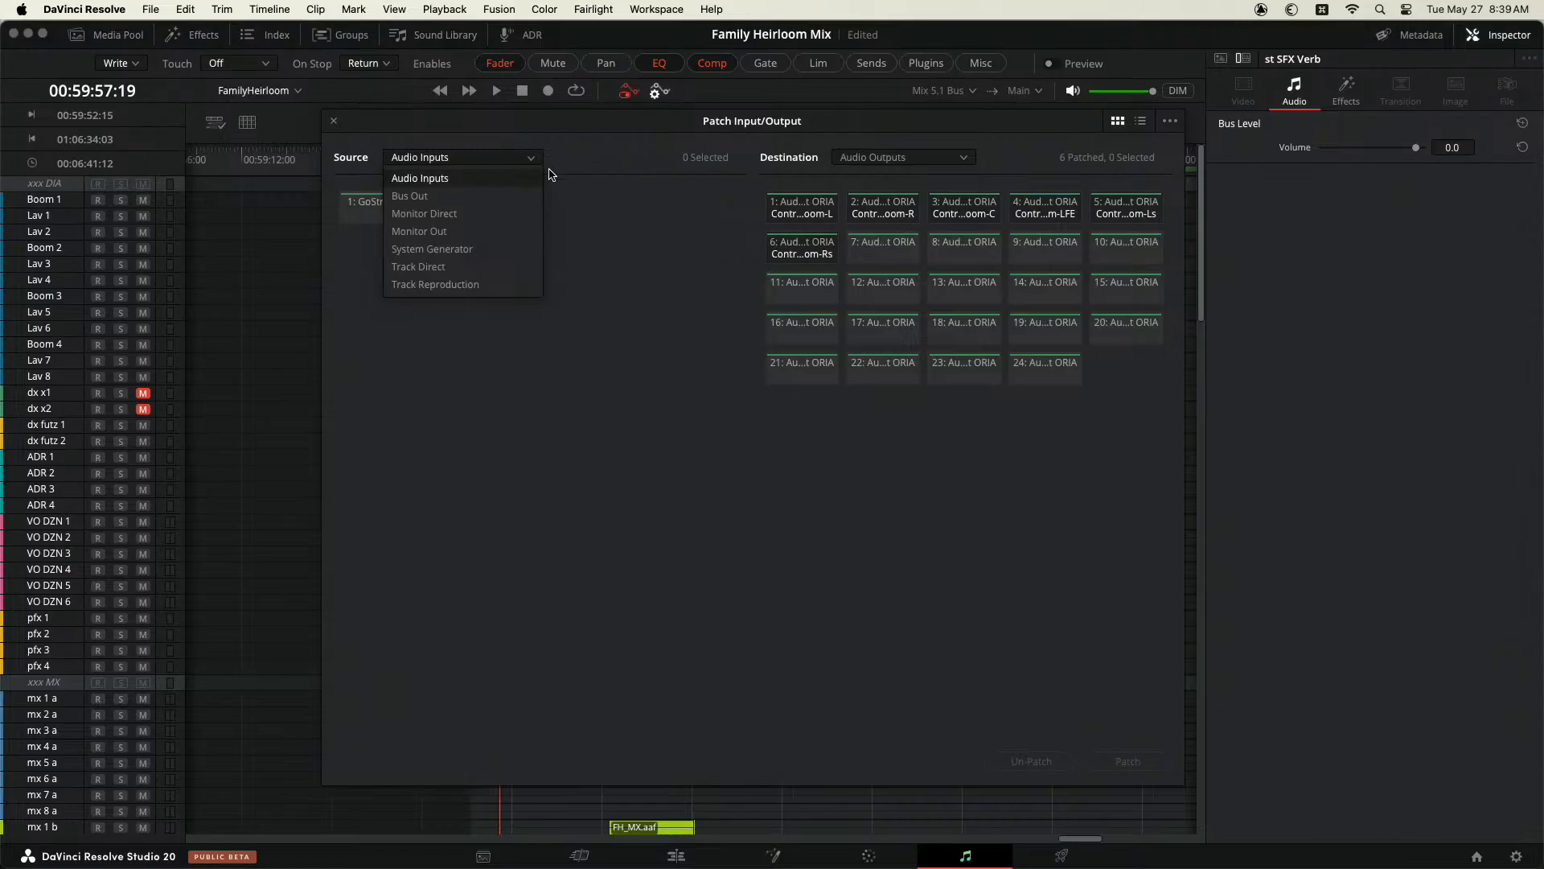
left_click(523, 197)
left_click(872, 159)
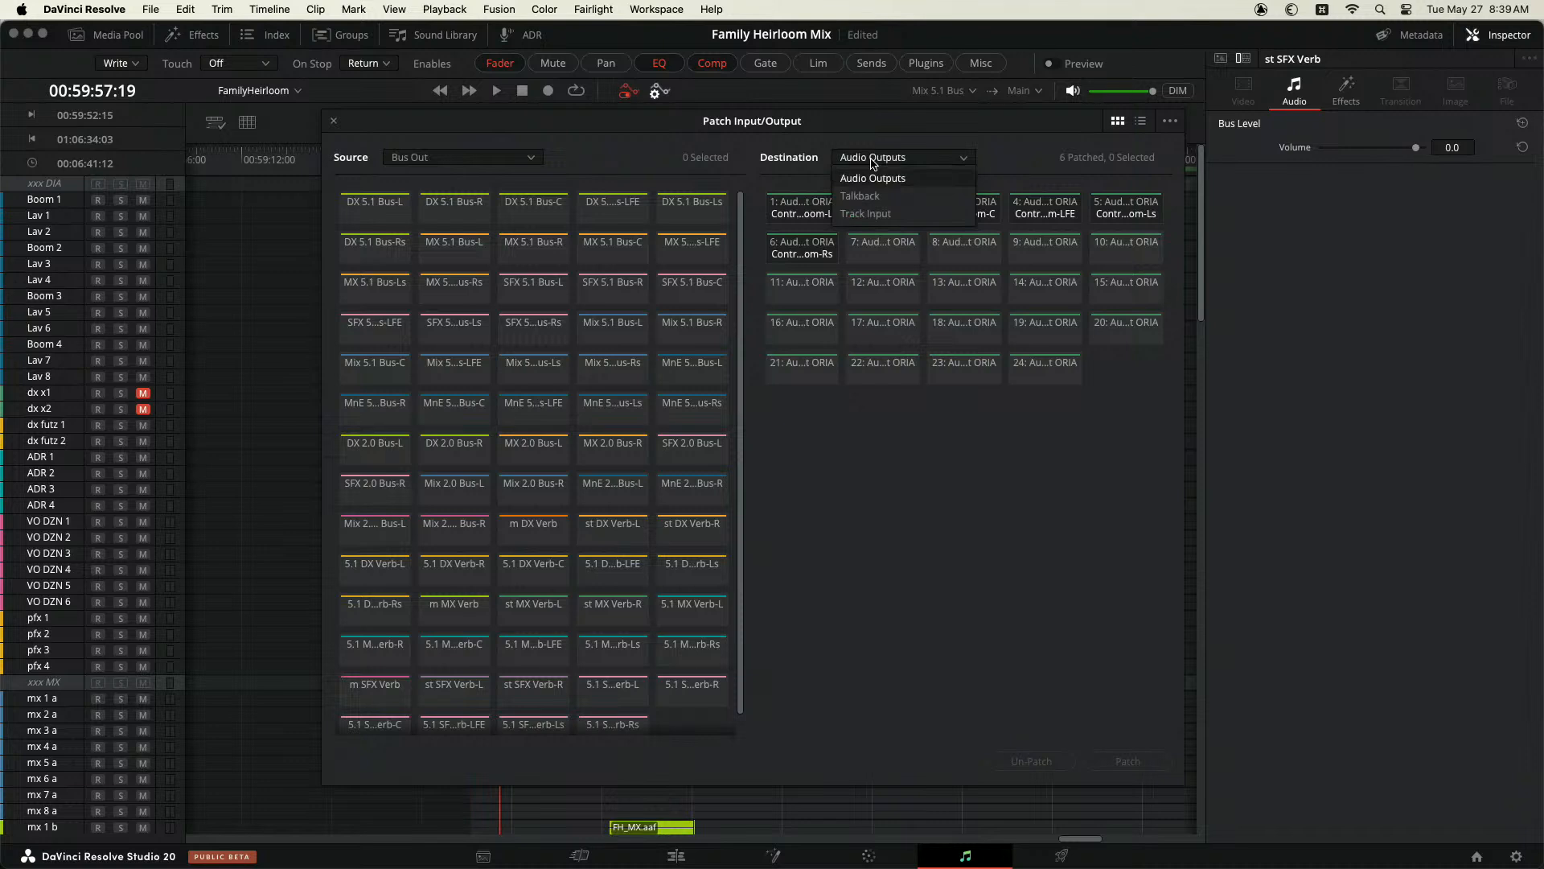
Step: Set the patch source back to Audio Inputs, close Patch Input/Output and check the remaining Fairlight commands
left_click(460, 158)
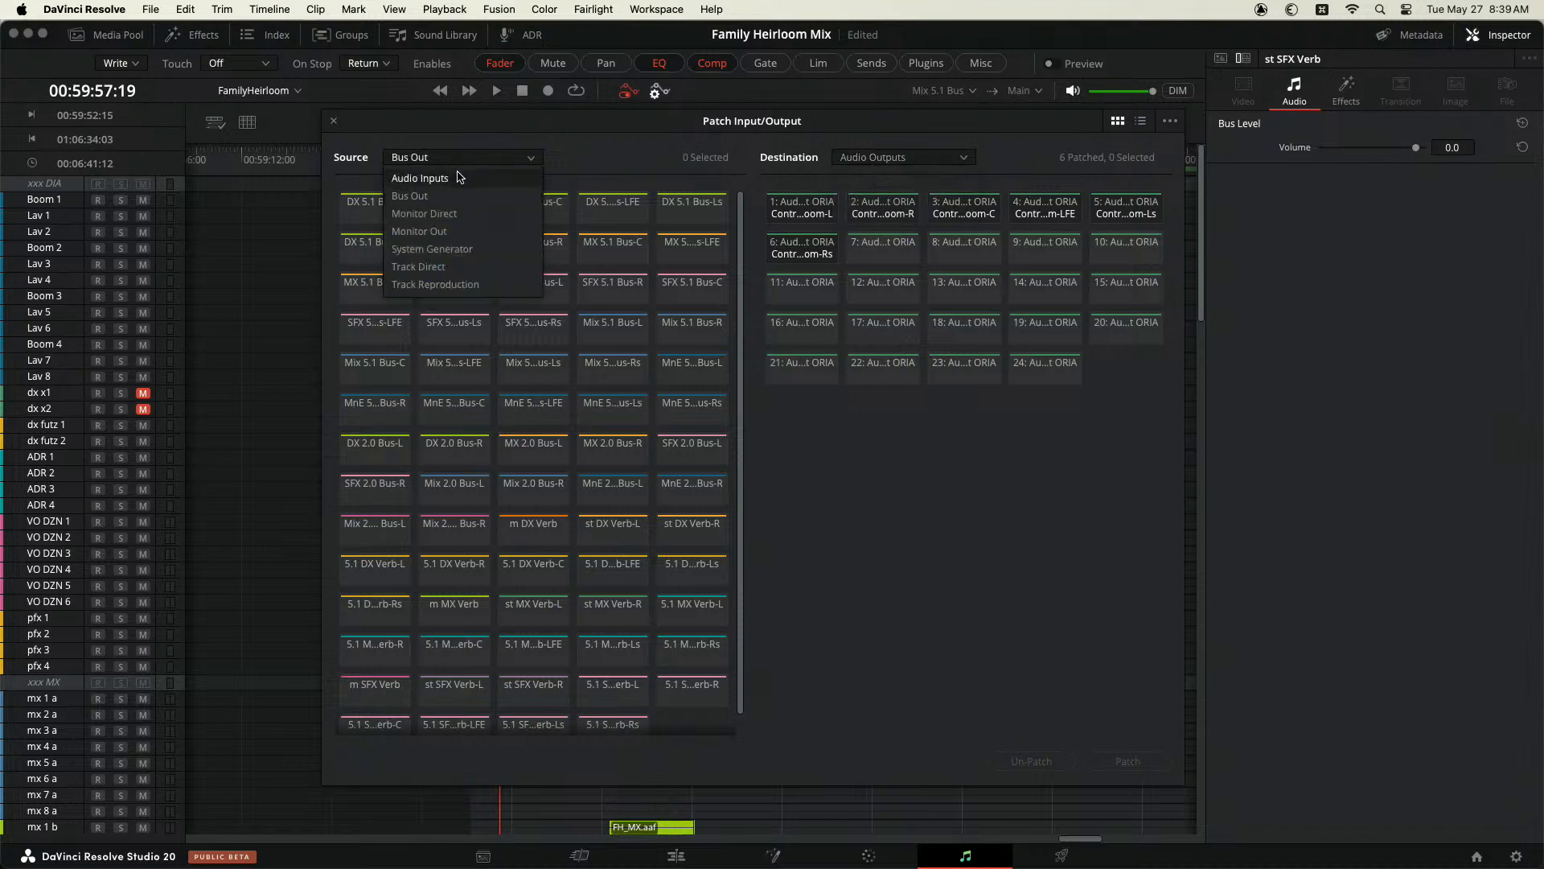
left_click(459, 177)
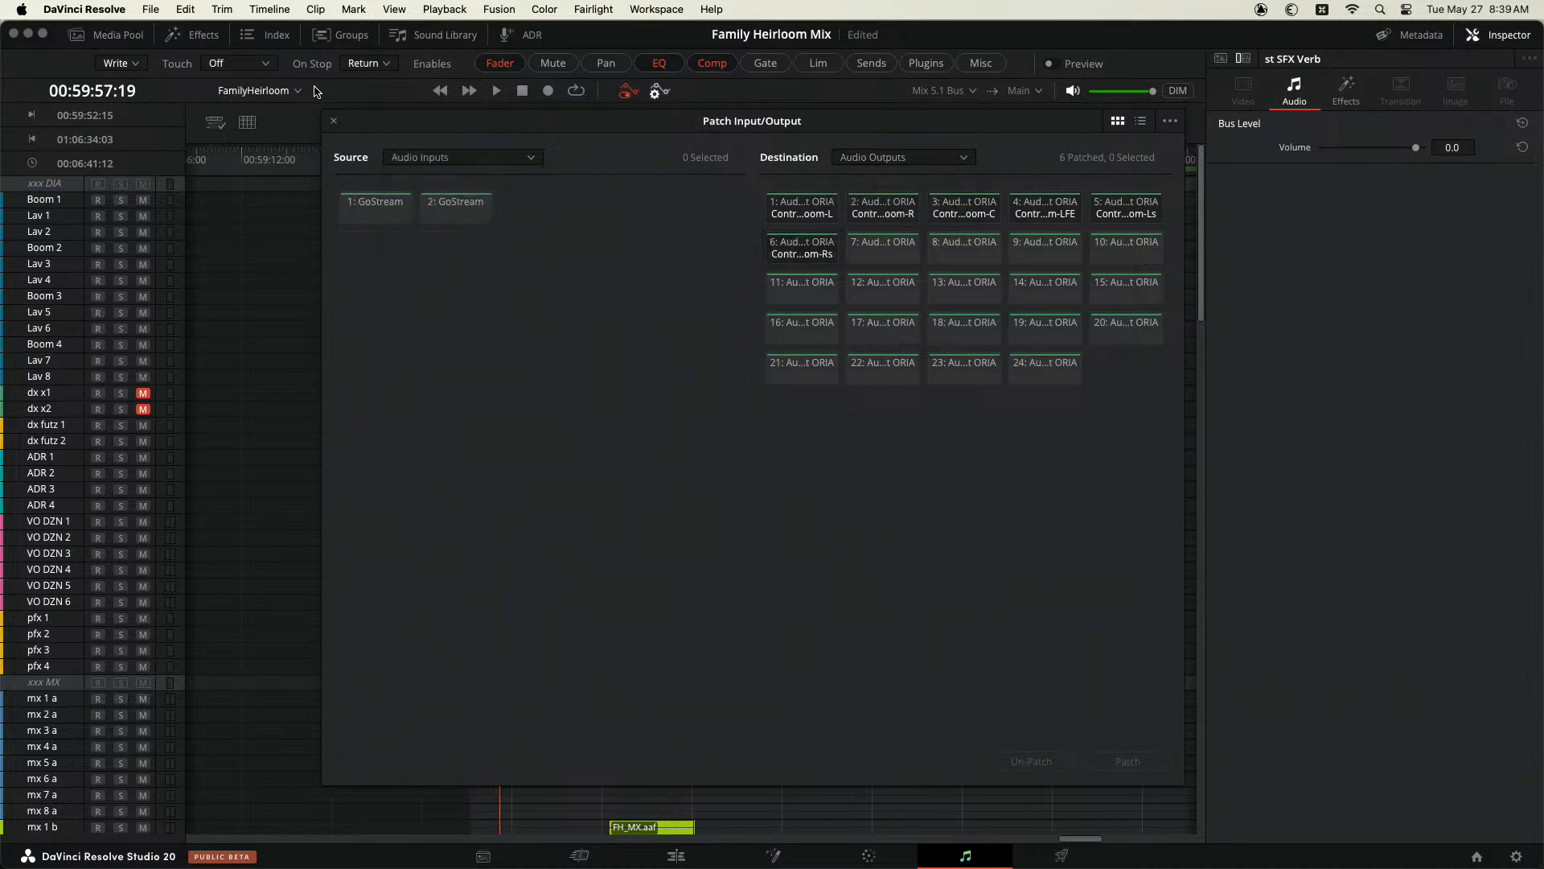
left_click(335, 123)
left_click(594, 8)
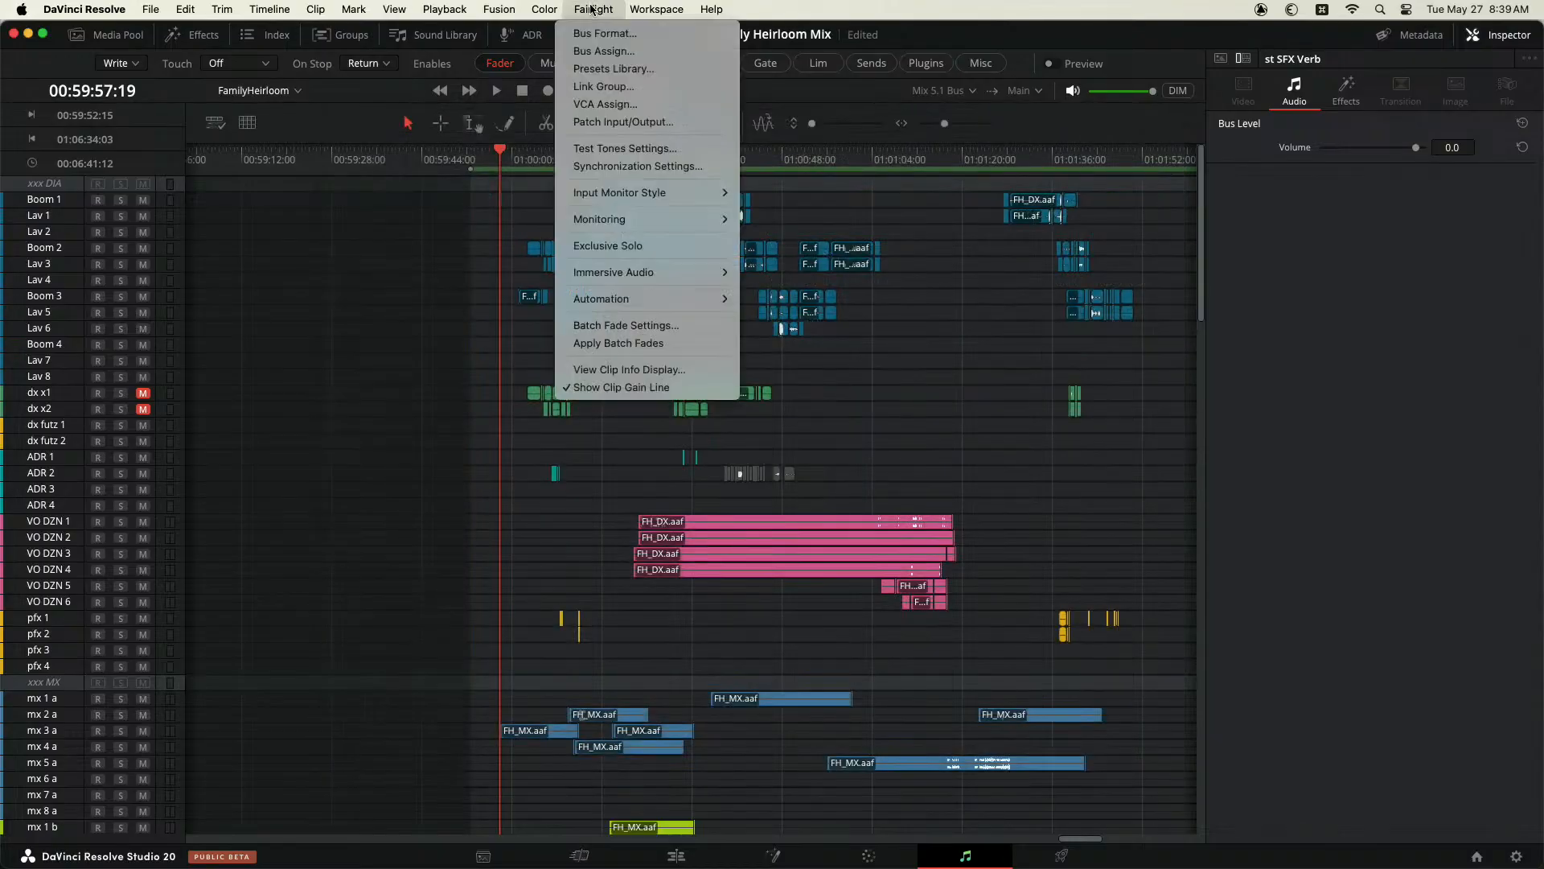
left_click(822, 99)
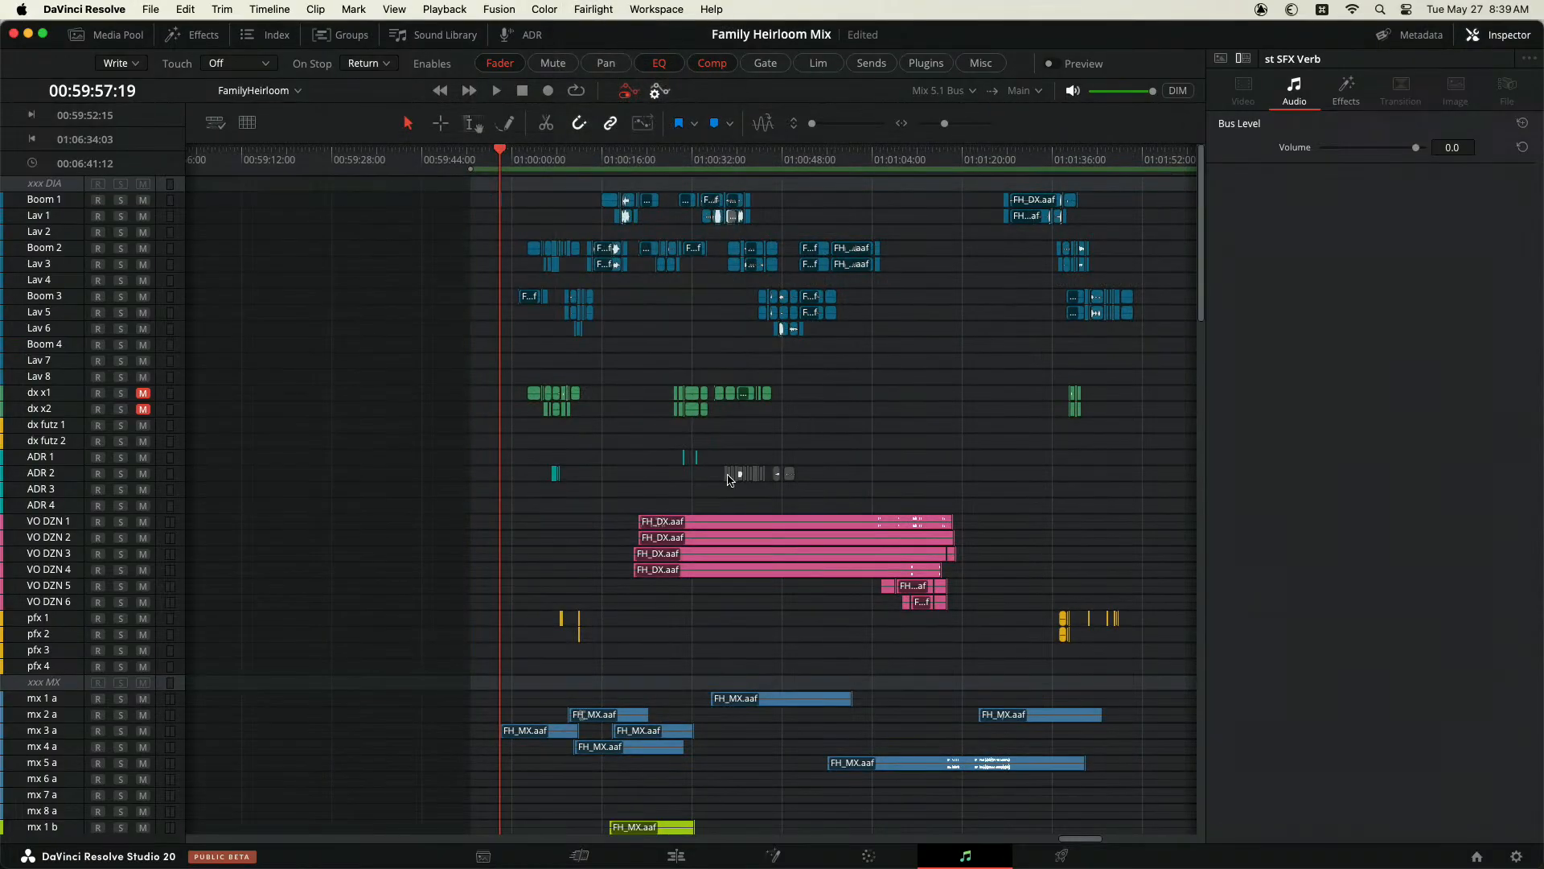
Step: Enlarge the fx c m 1 track in the timeline and select it
scroll(588, 431, "down", 15)
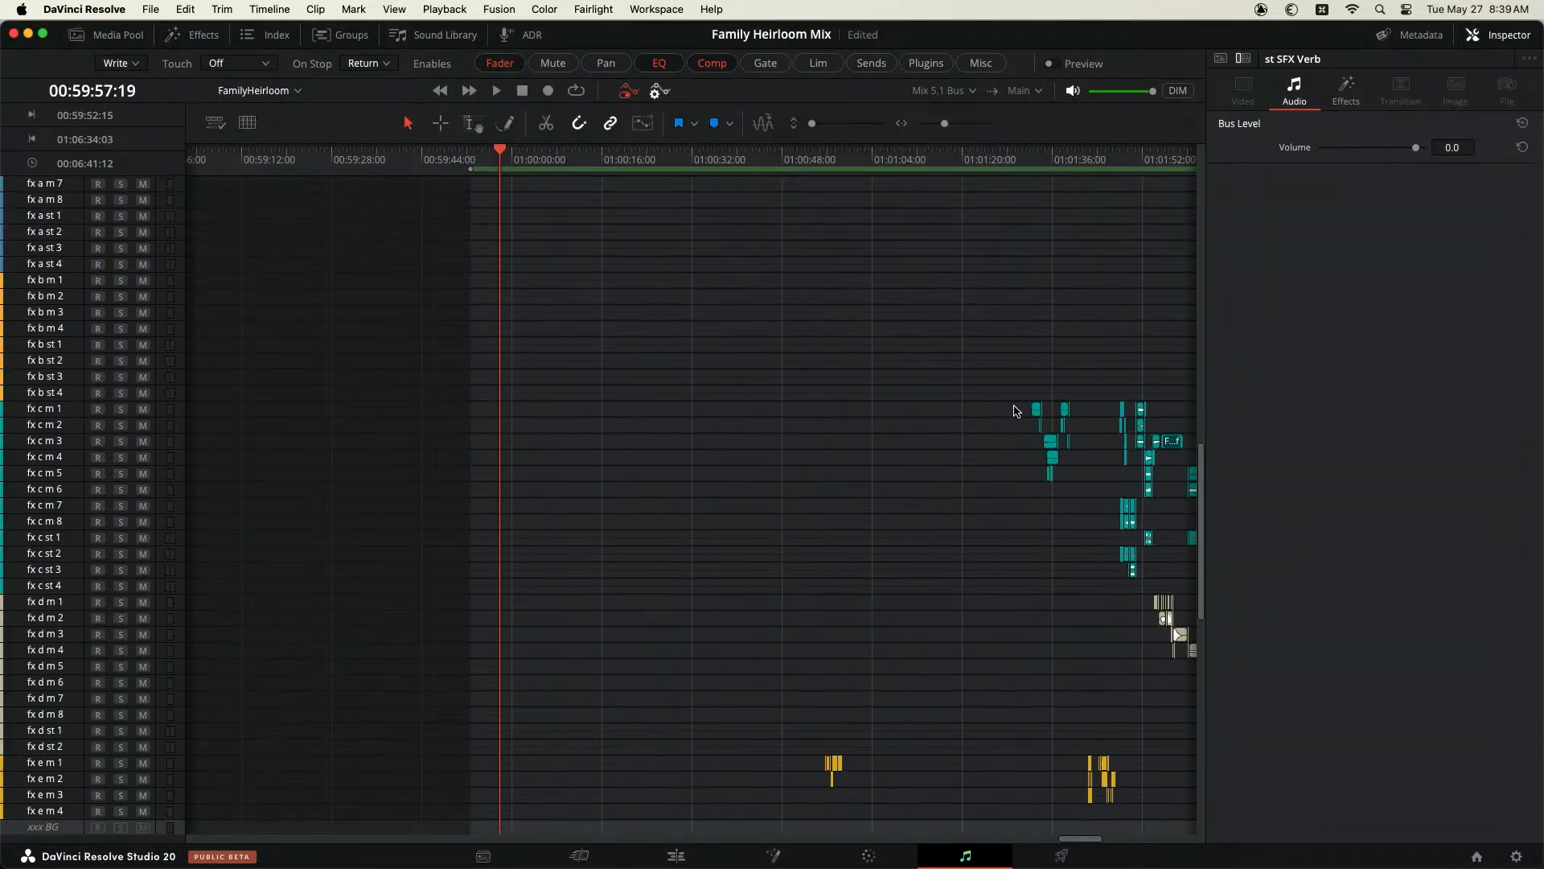
left_click_drag(176, 418, 206, 591)
left_click(146, 414)
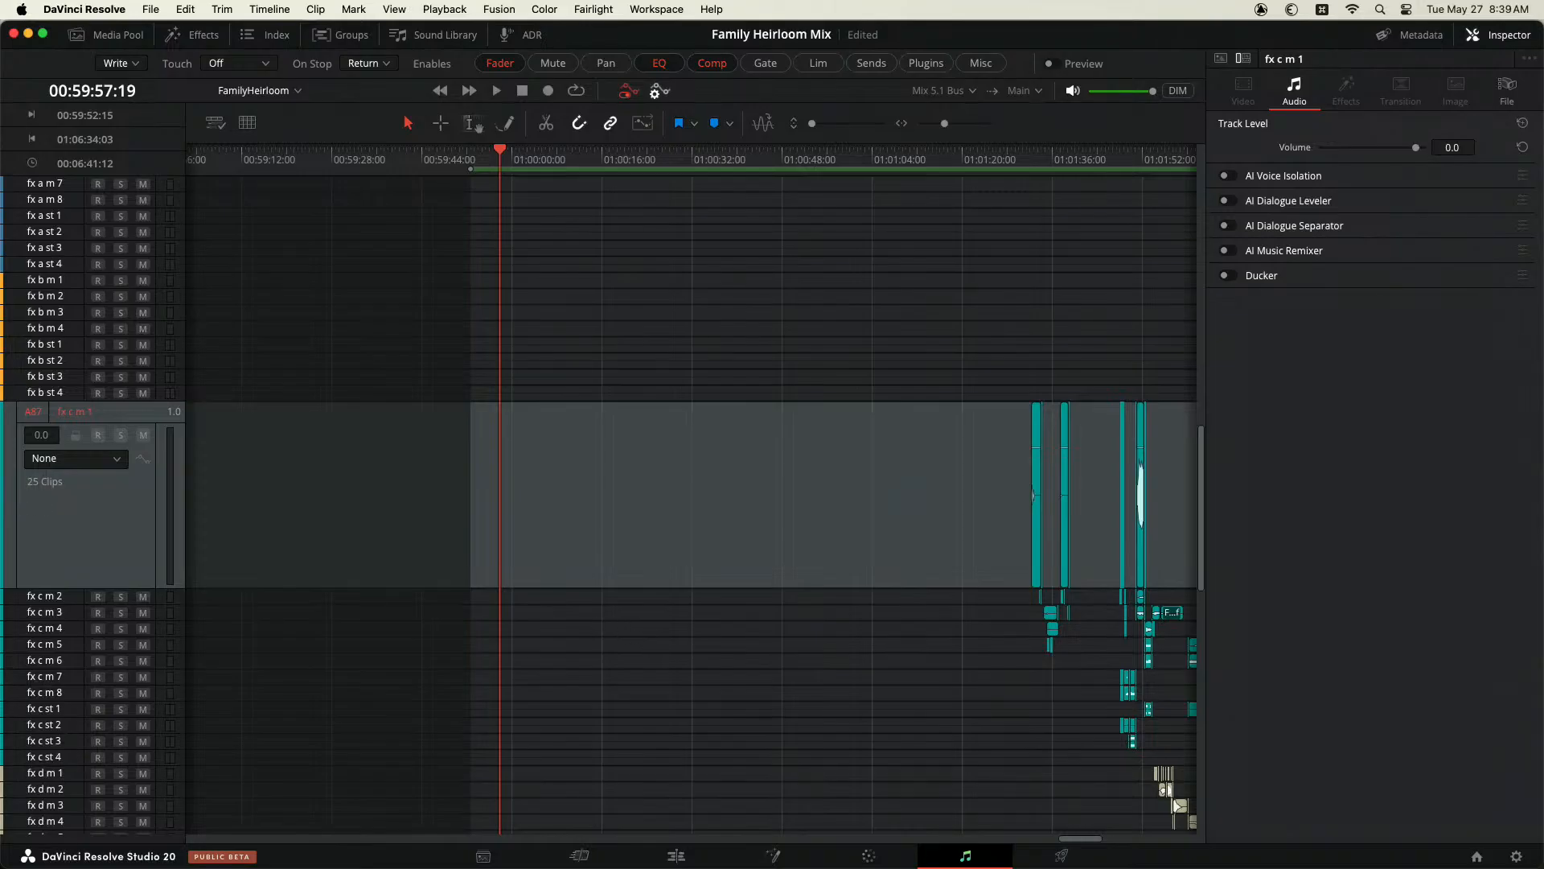
Step: Show the mixer at the fx c m 1 channel and inspect which buses can be added to its outputs
left_click_drag(0, 58, 1137, 49)
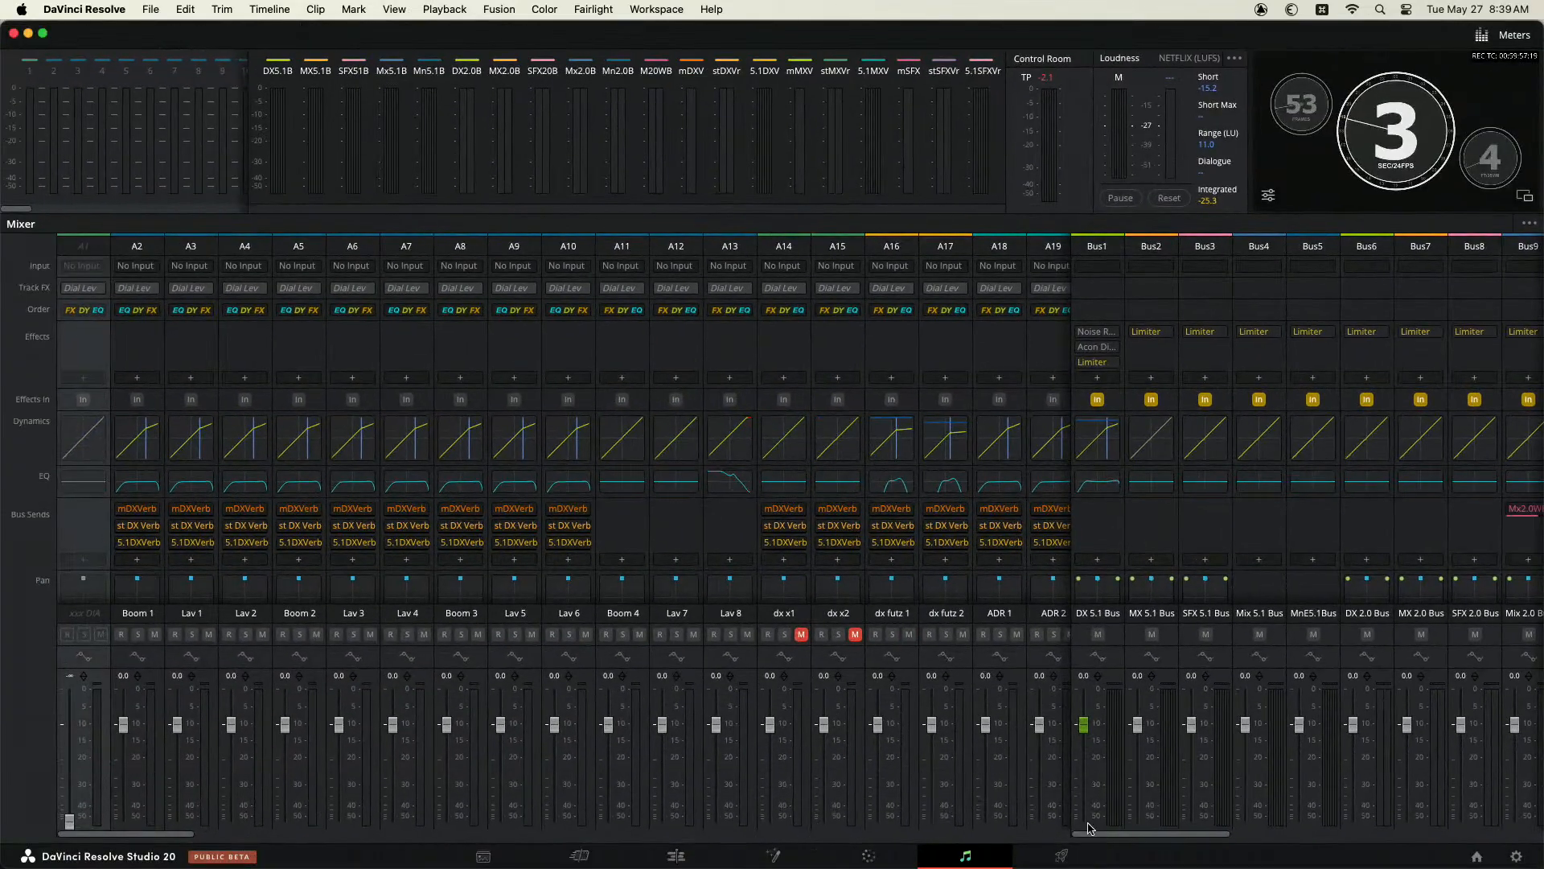
left_click_drag(181, 837, 763, 834)
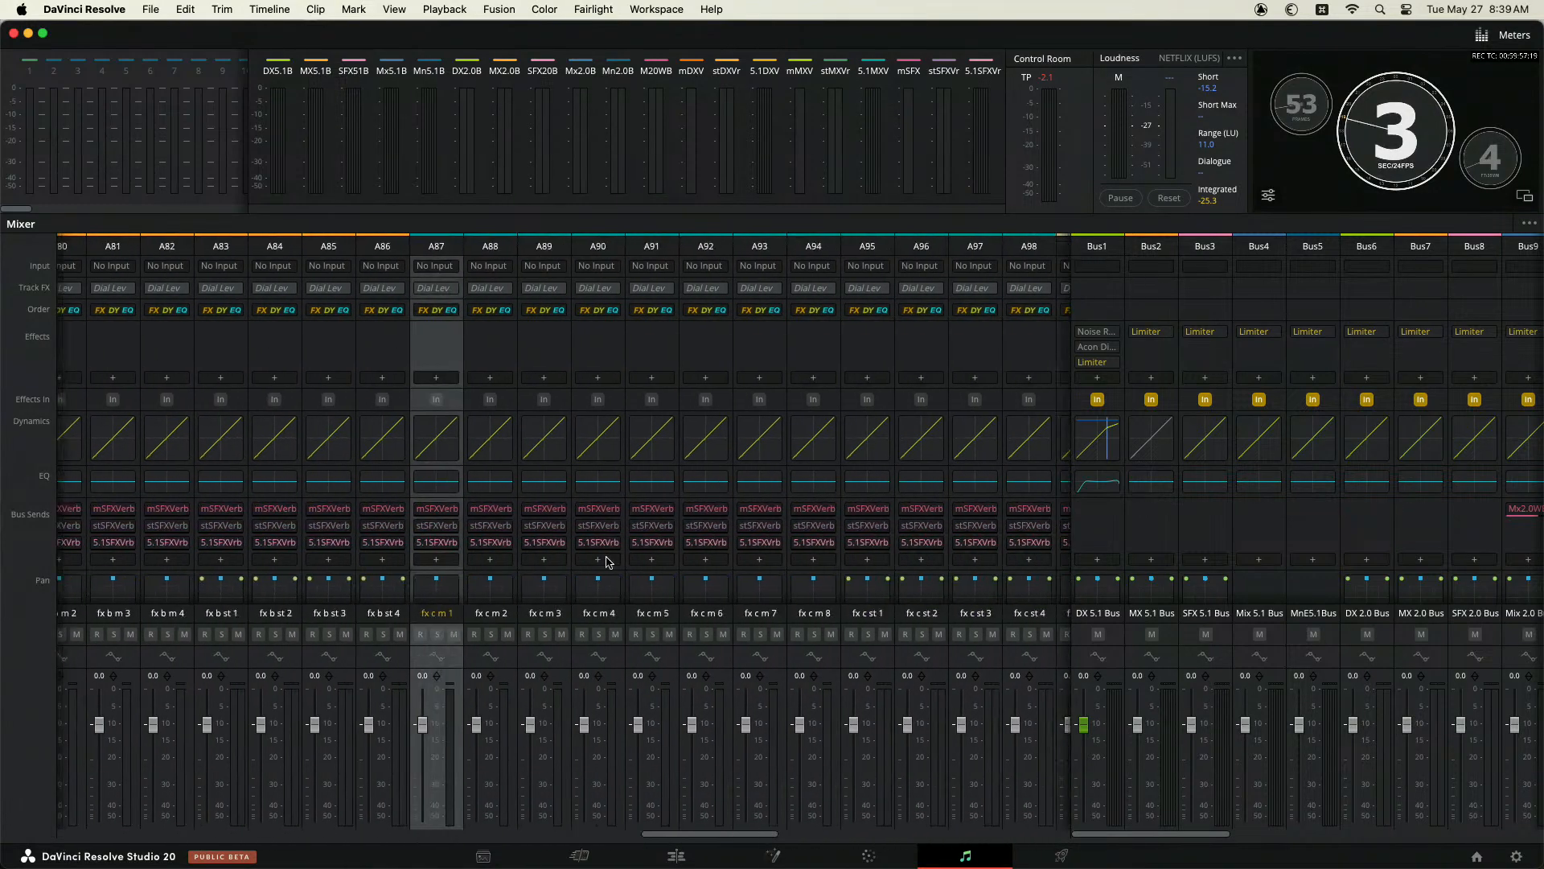
scroll(437, 378, "down", 3)
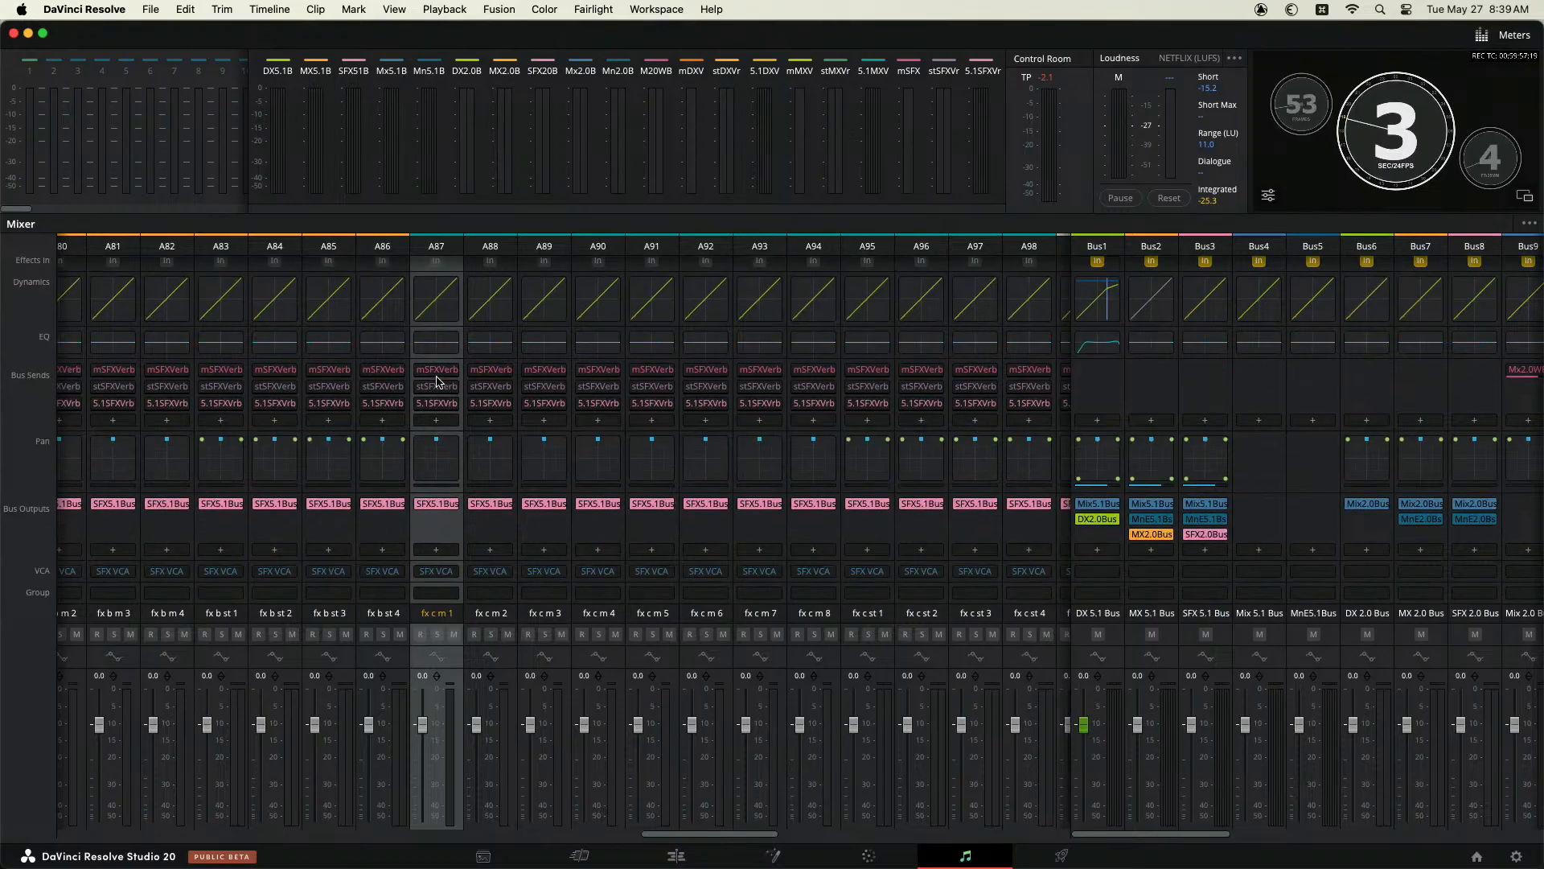
left_click(435, 550)
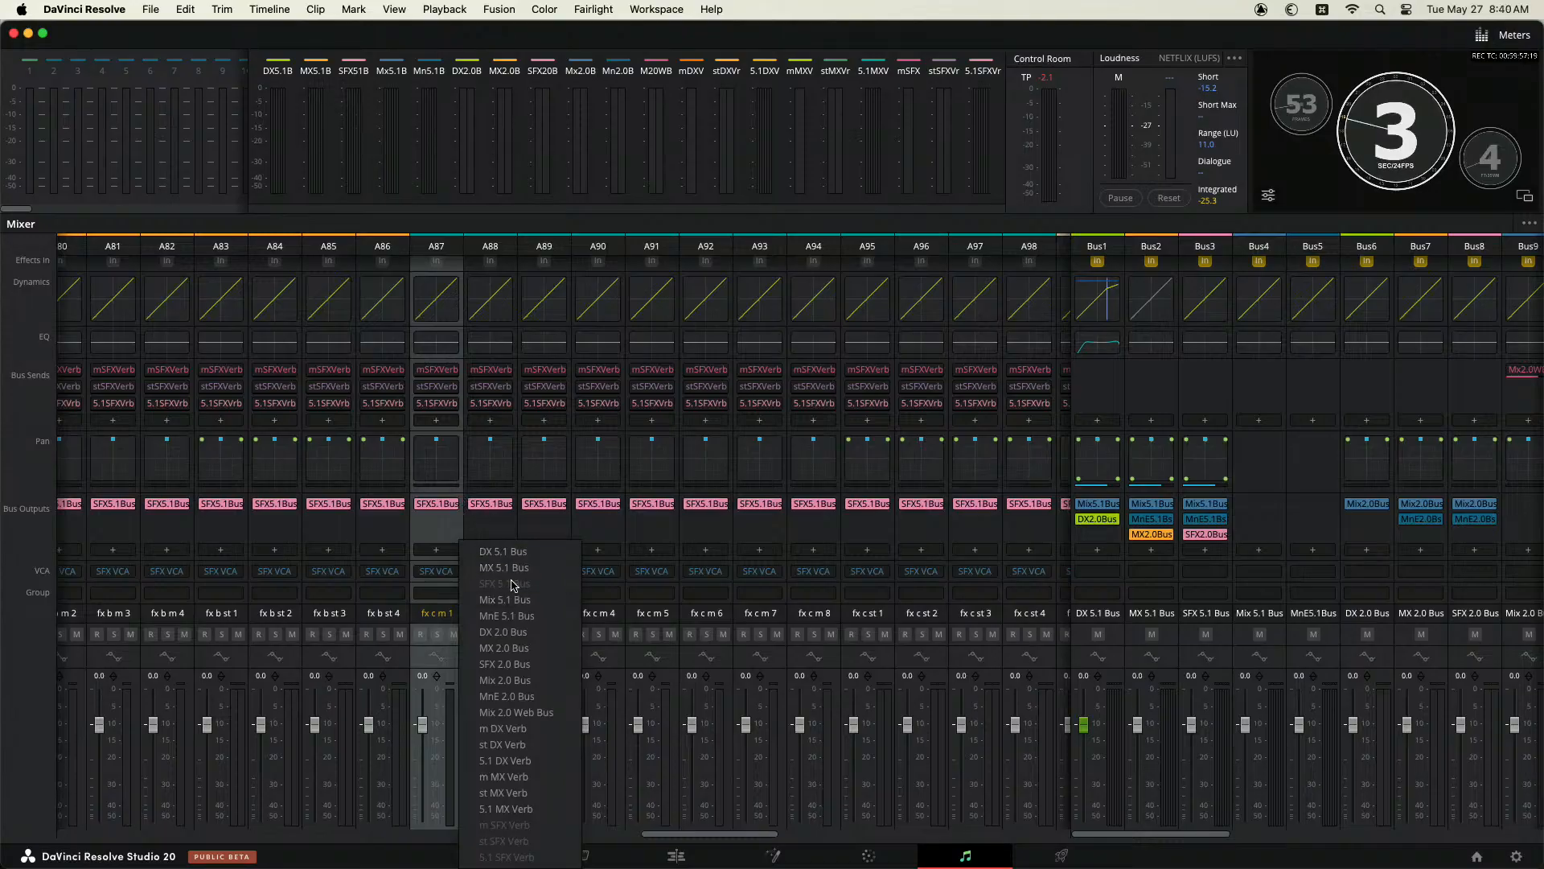
left_click(463, 492)
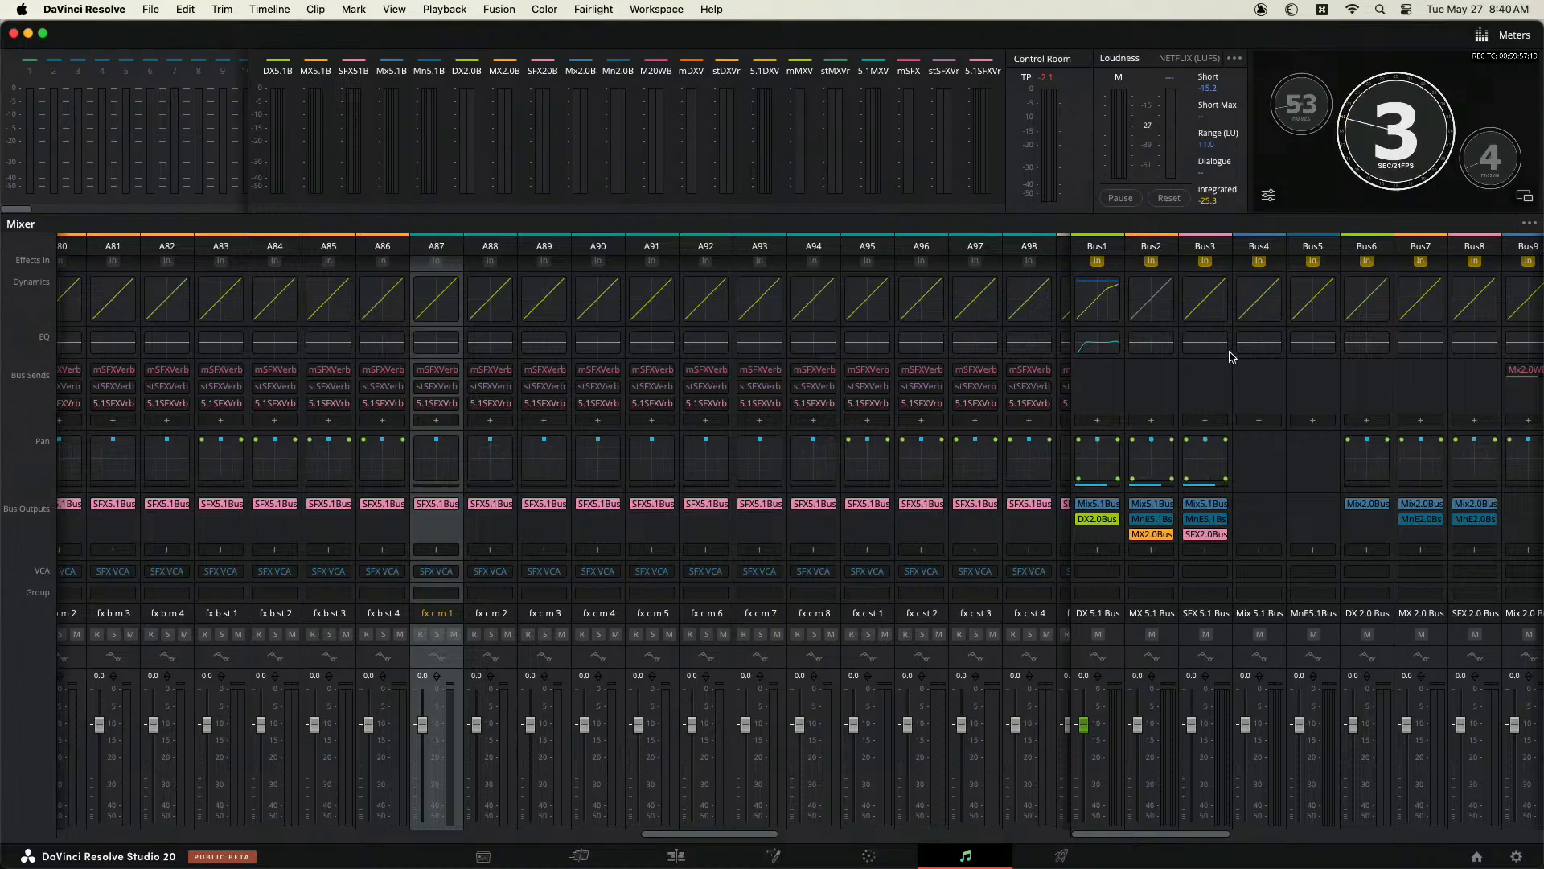
Step: Add an LFE Filter to the SFX 5.1 Bus, place its window clear of the channel strips and lower its frequency to 89 Hz
scroll(1231, 356, "up", 4)
left_click(1205, 378)
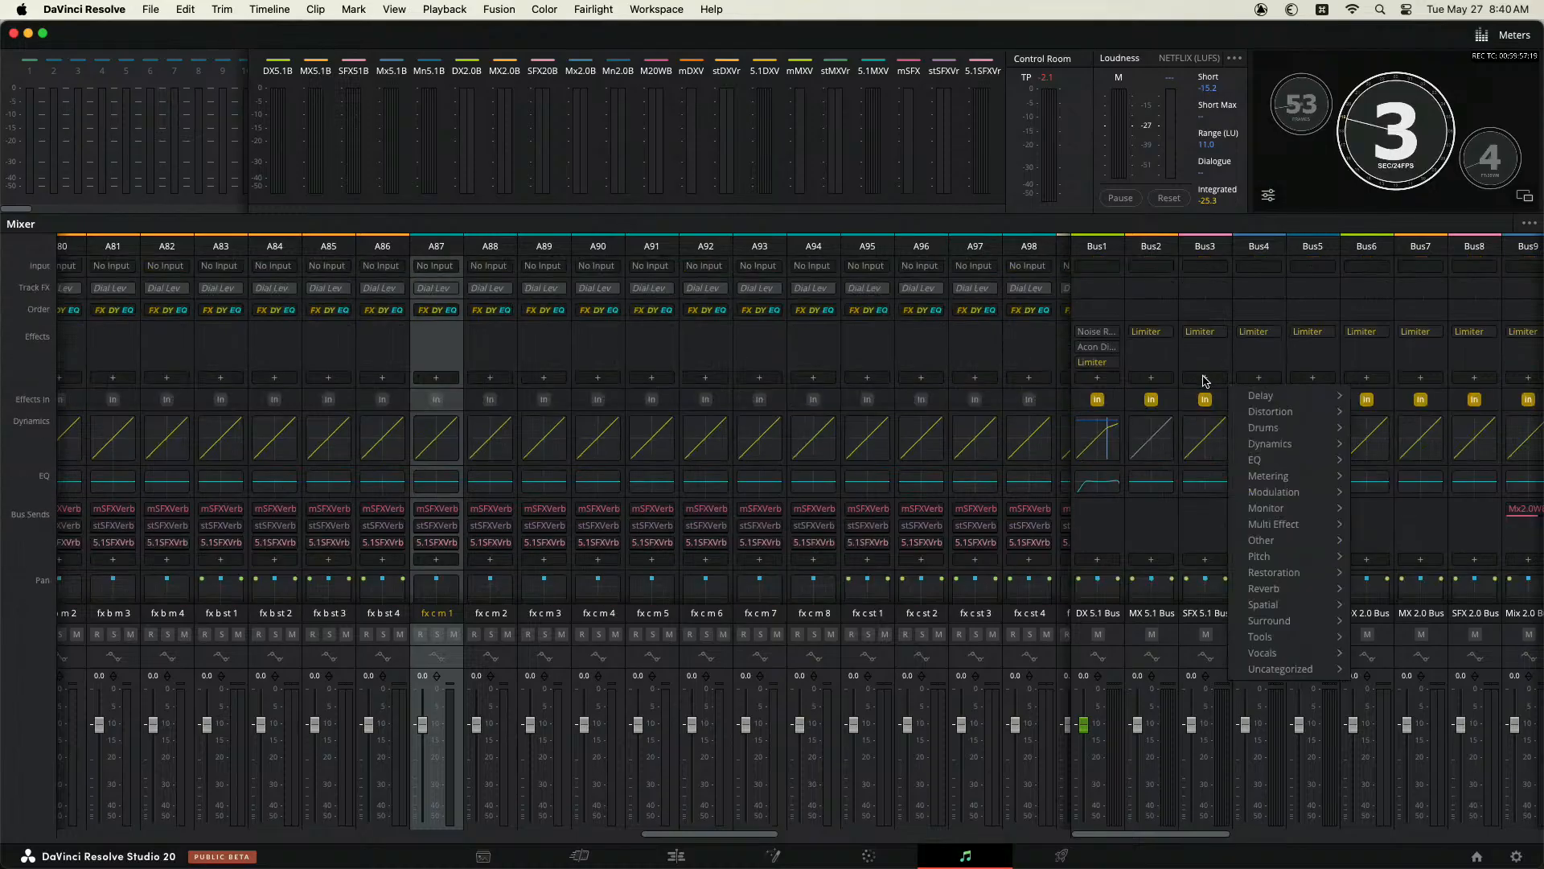
mouse_move(1285, 670)
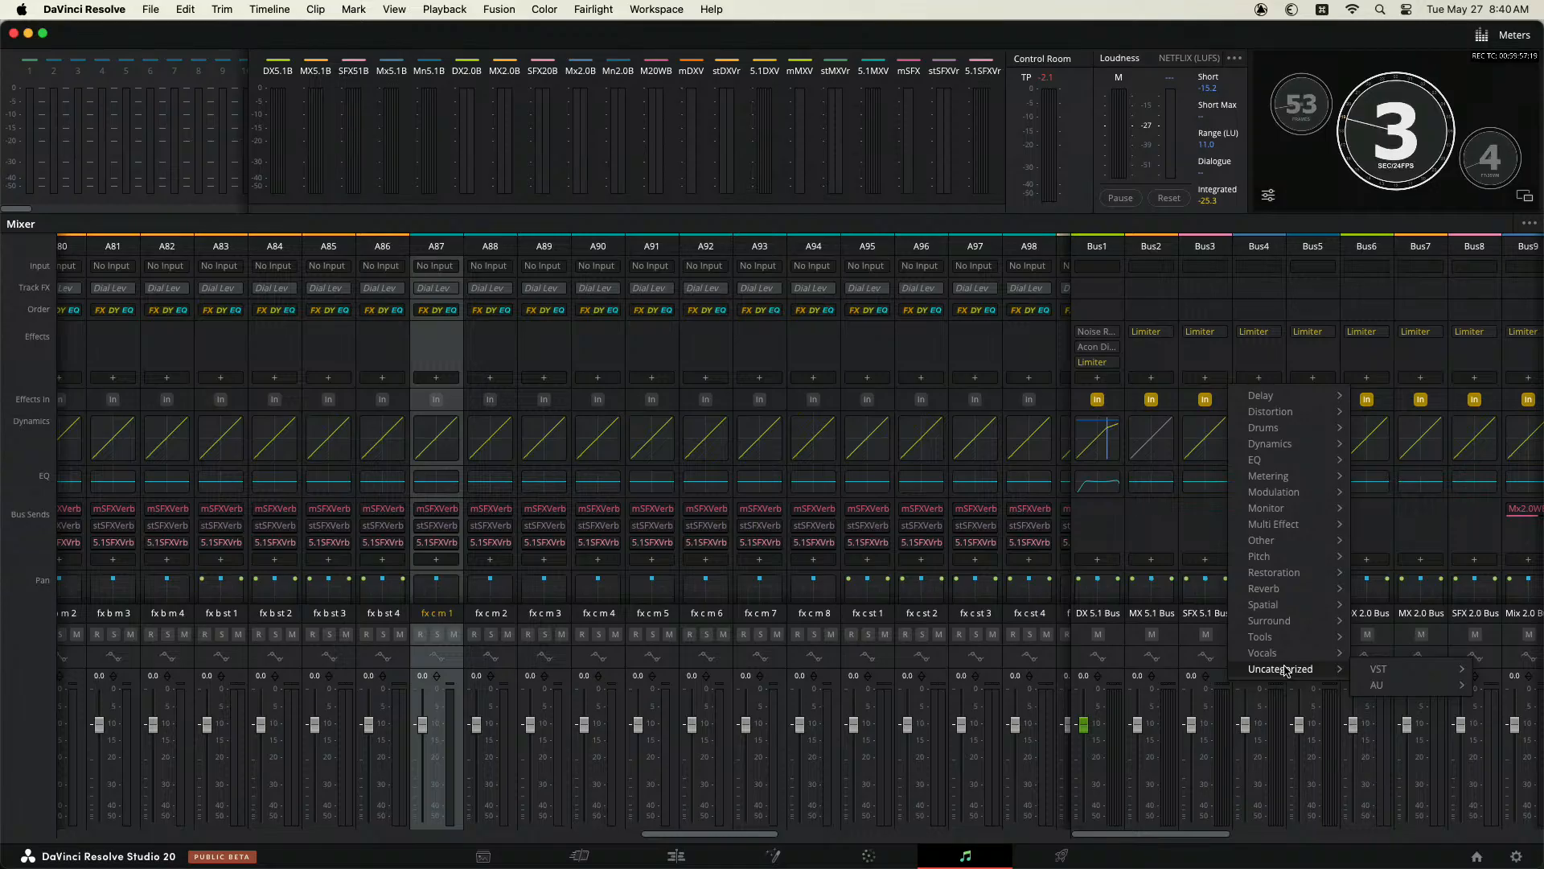
mouse_move(1280, 623)
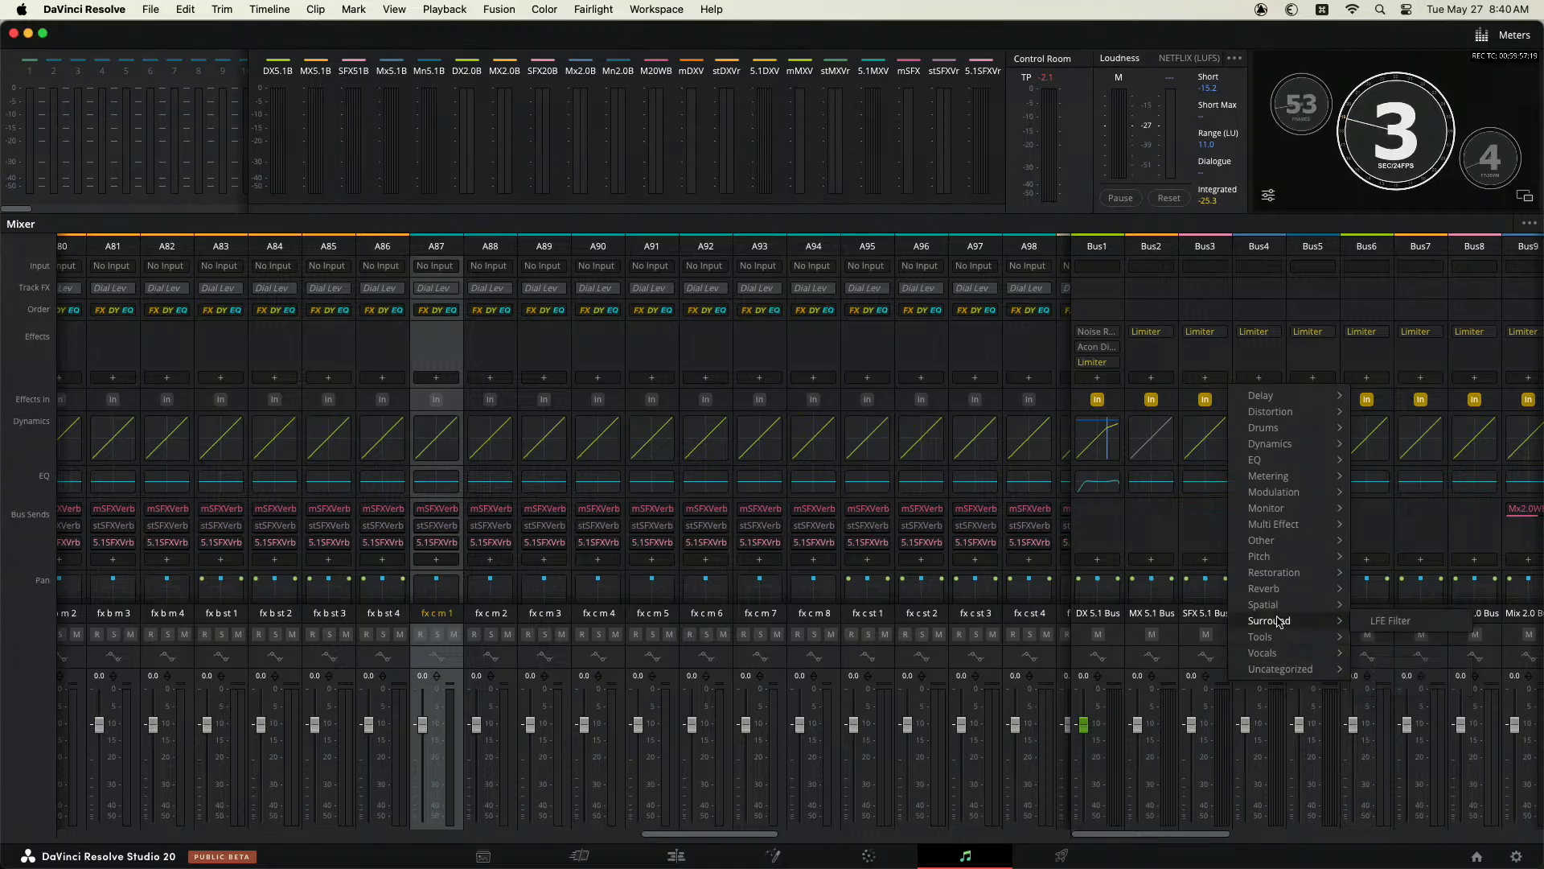
left_click(1438, 625)
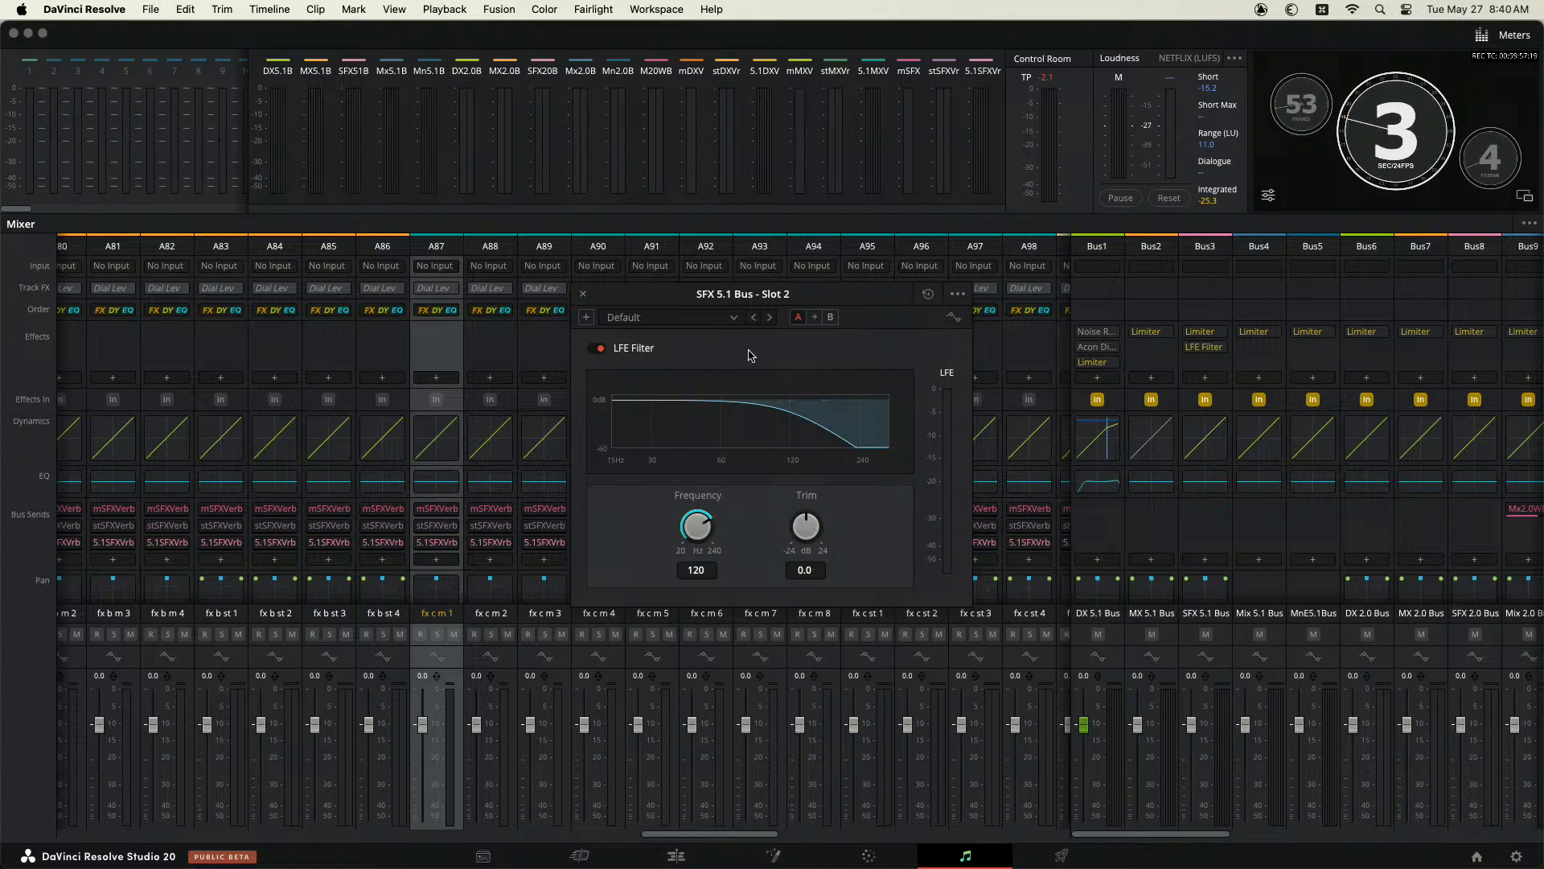
left_click_drag(704, 297, 554, 289)
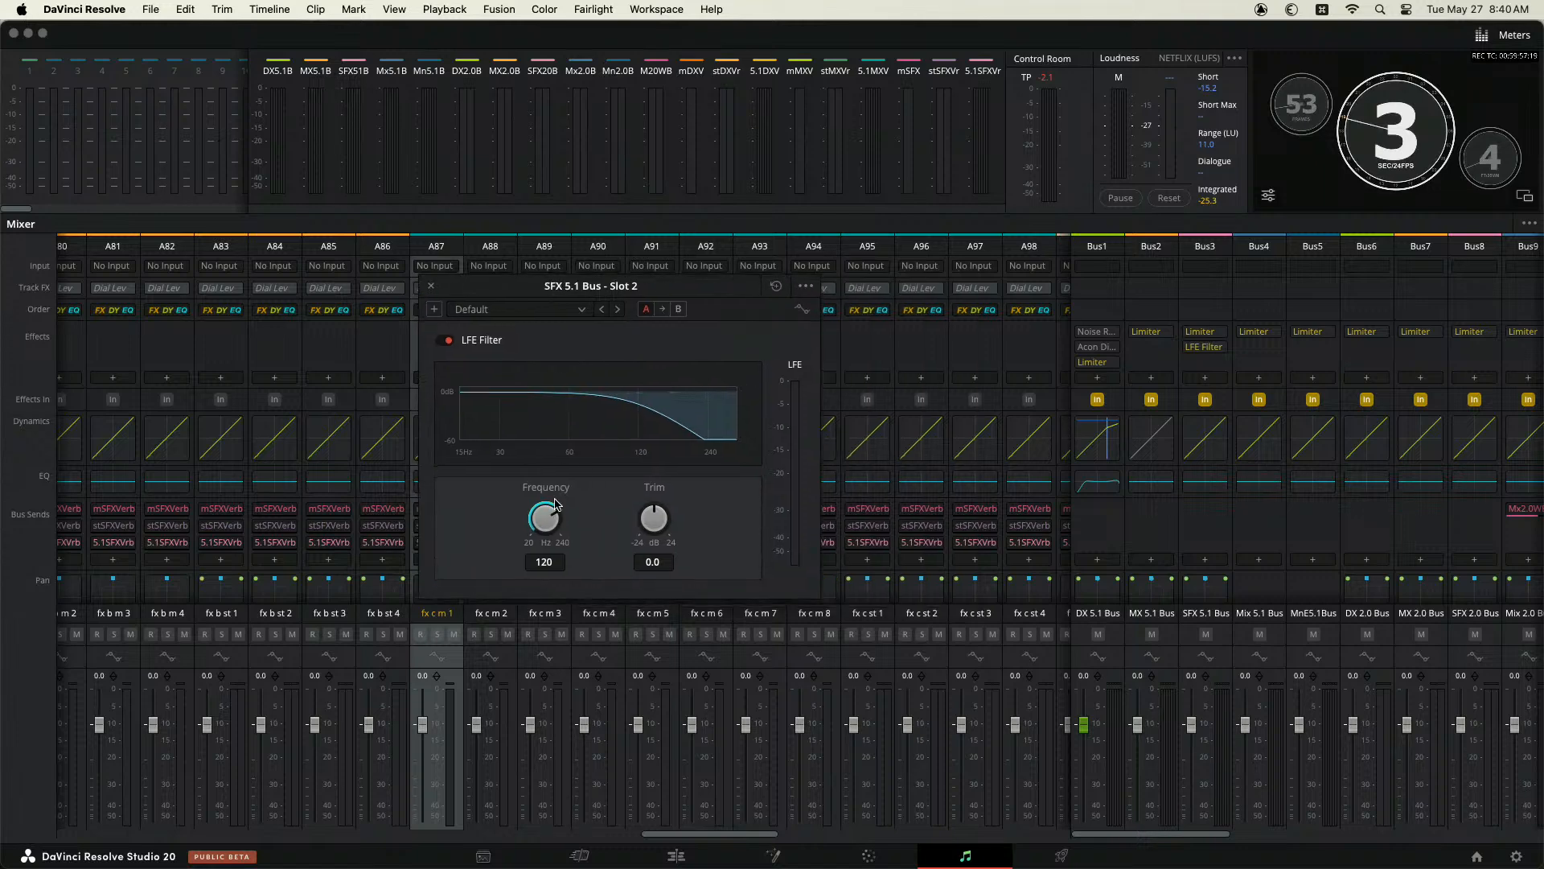
left_click_drag(558, 290, 599, 157)
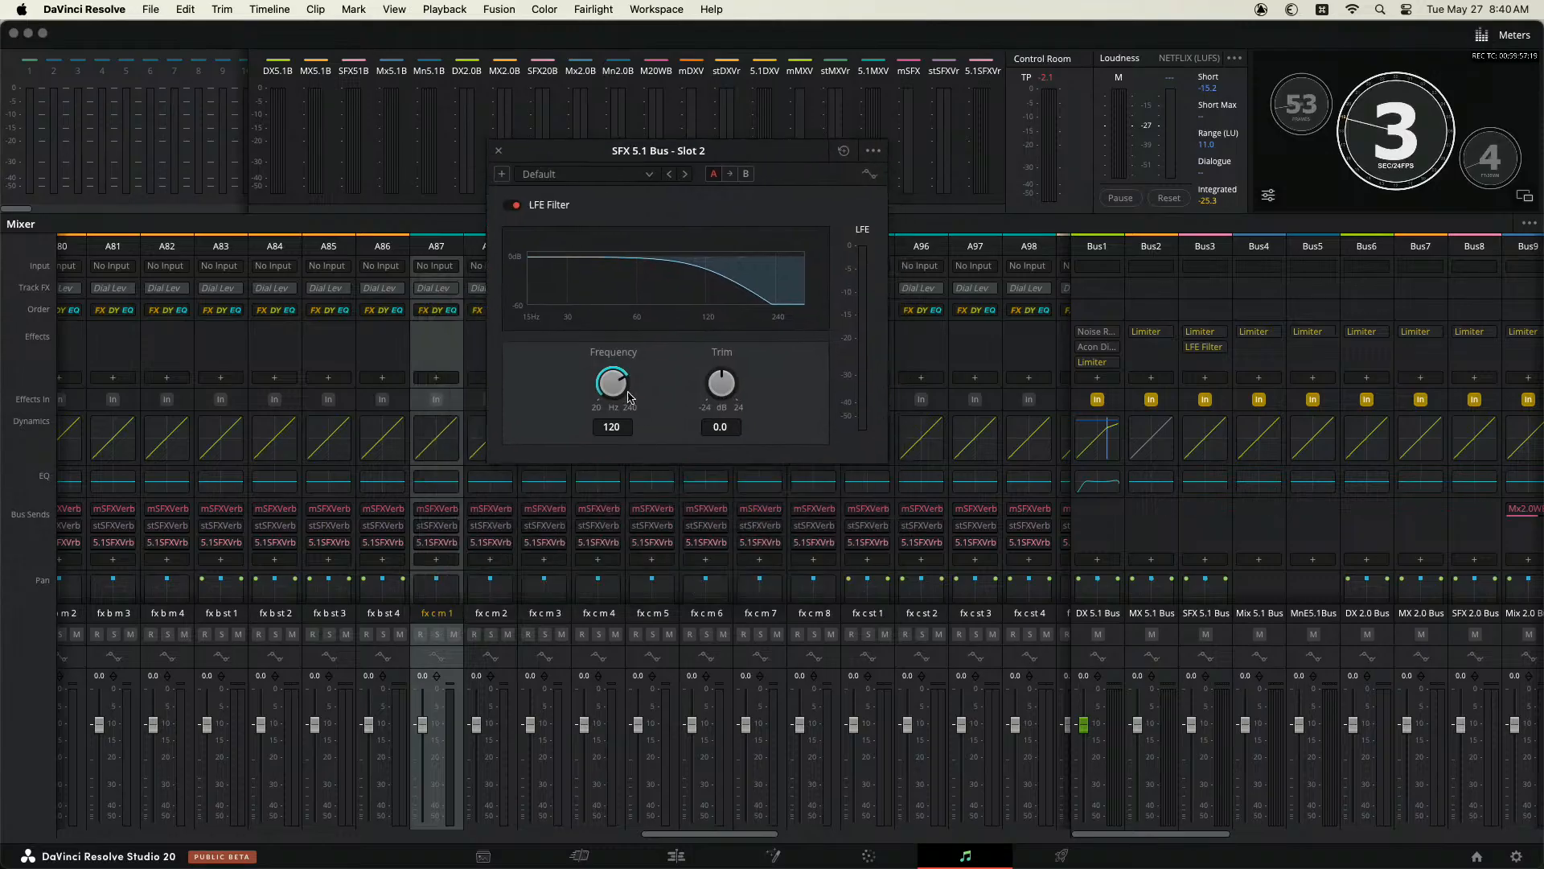
left_click_drag(609, 412, 574, 394)
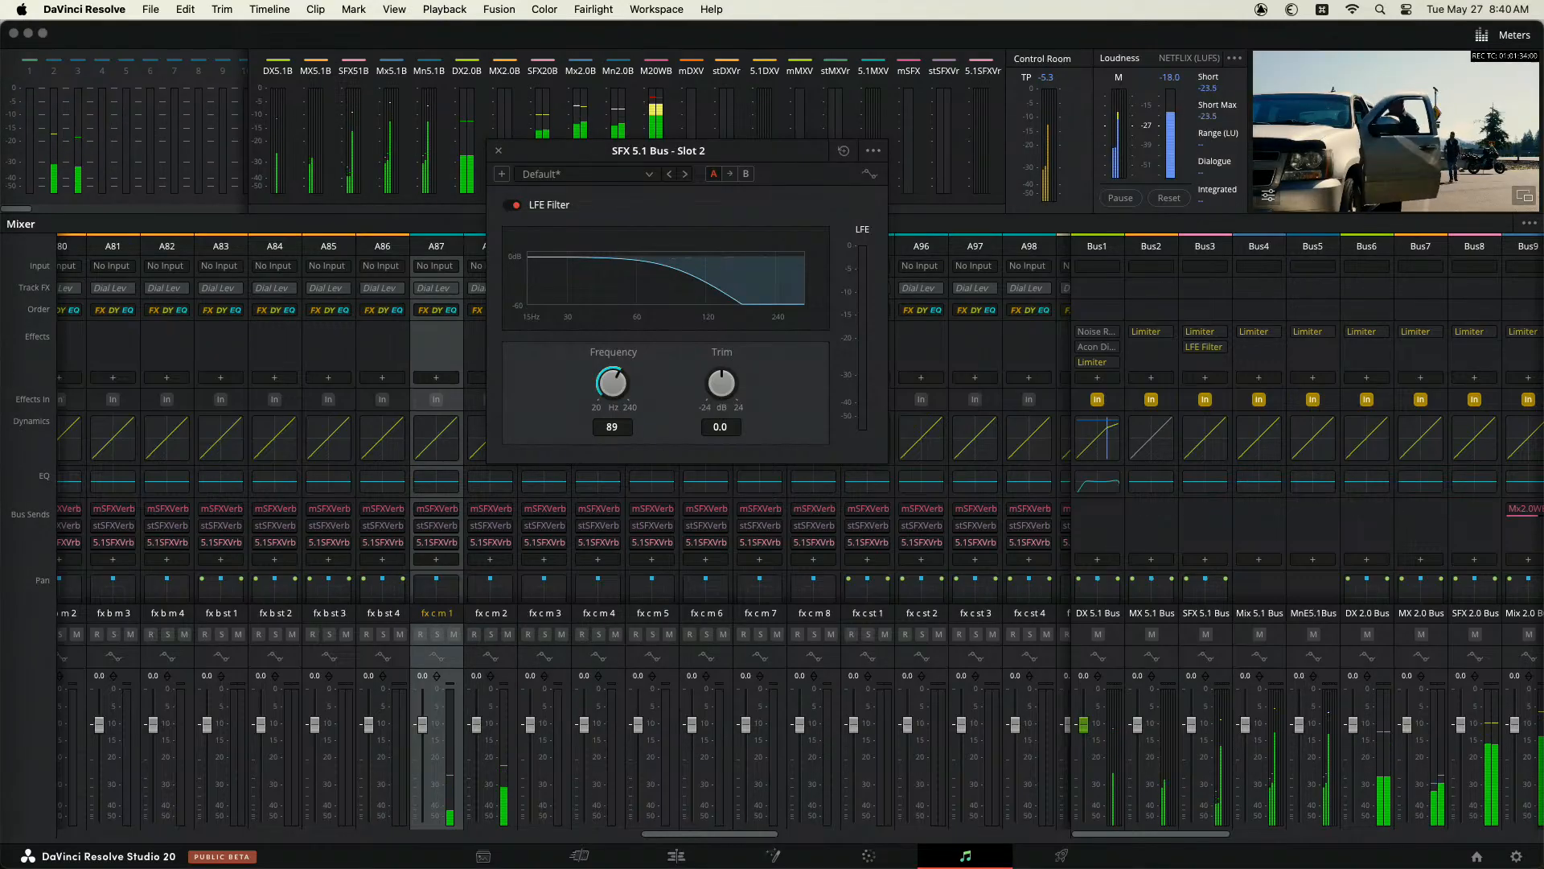
Step: Delete the LFE Filter plugin from the SFX 5.1 Bus, keeping its Limiter
key("super+Tab")
key("super+Tab")
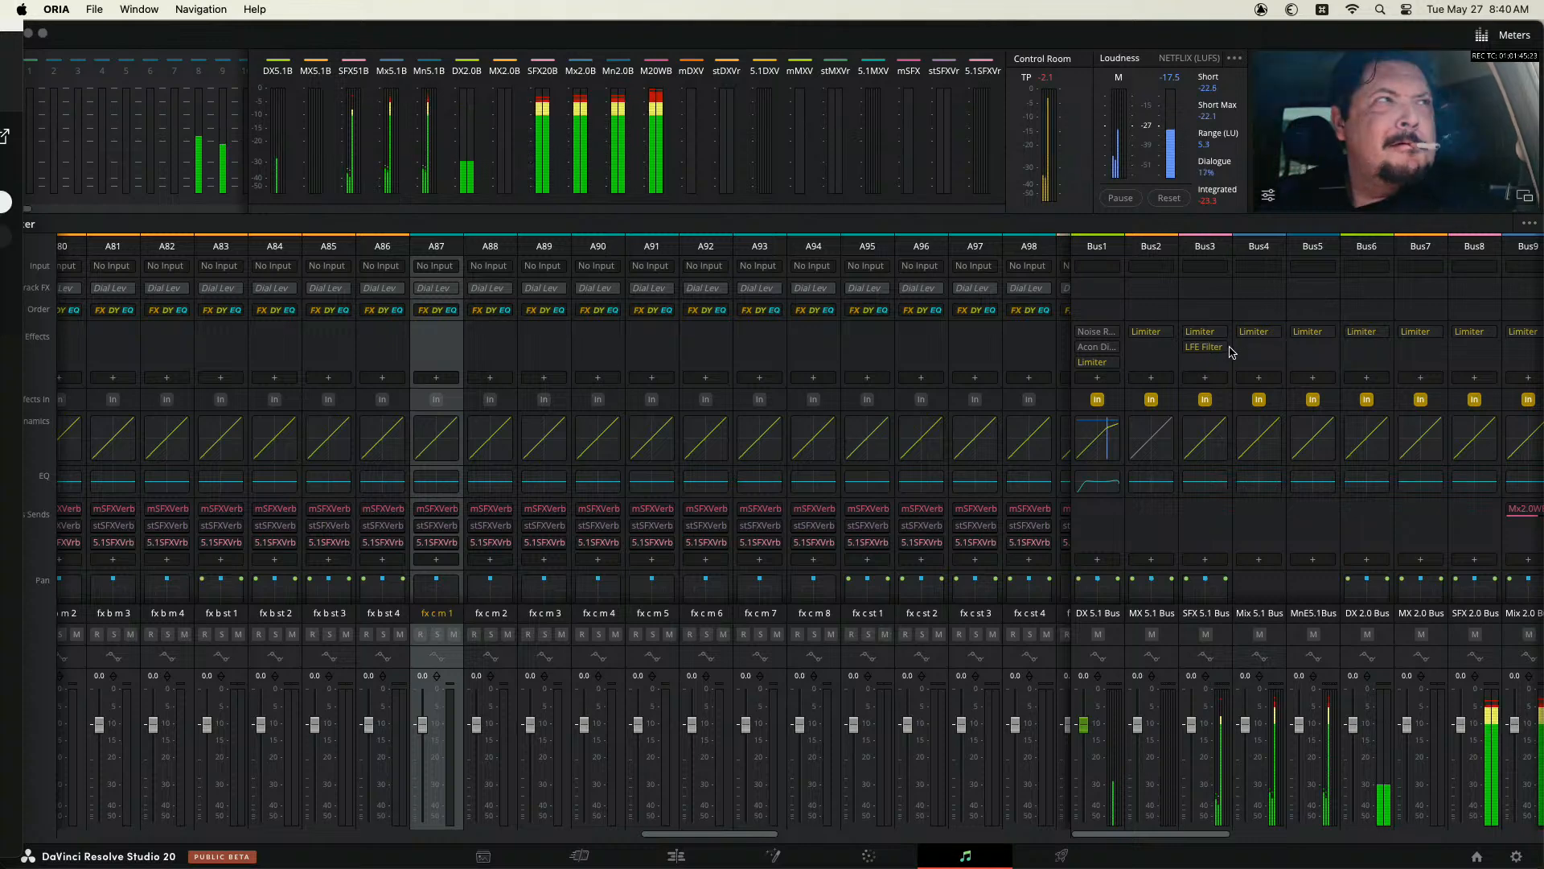
left_click(474, 344)
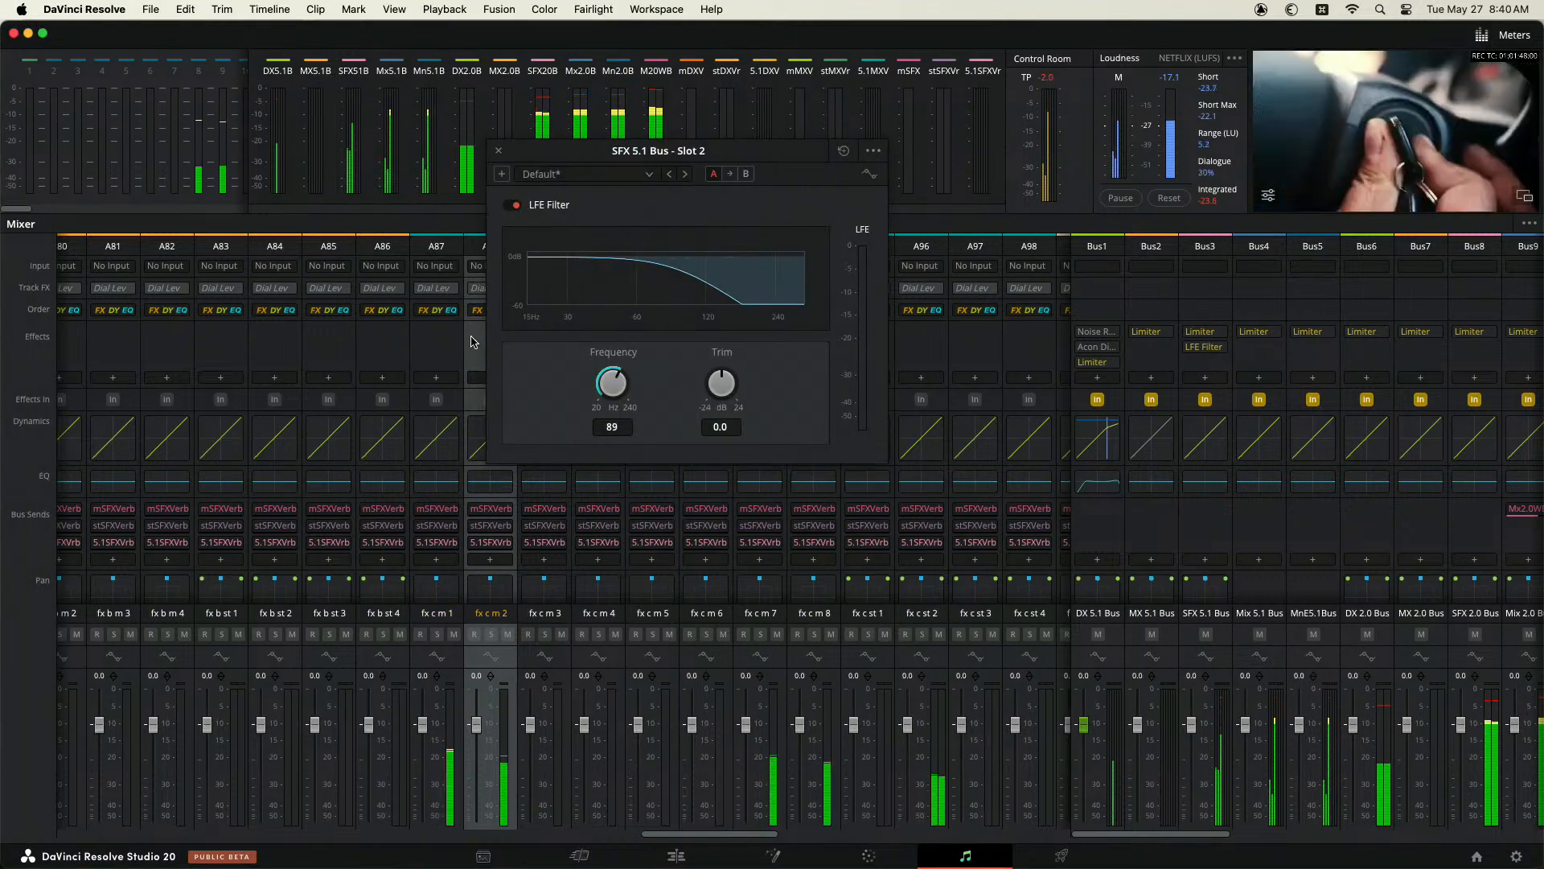
mouse_move(1220, 355)
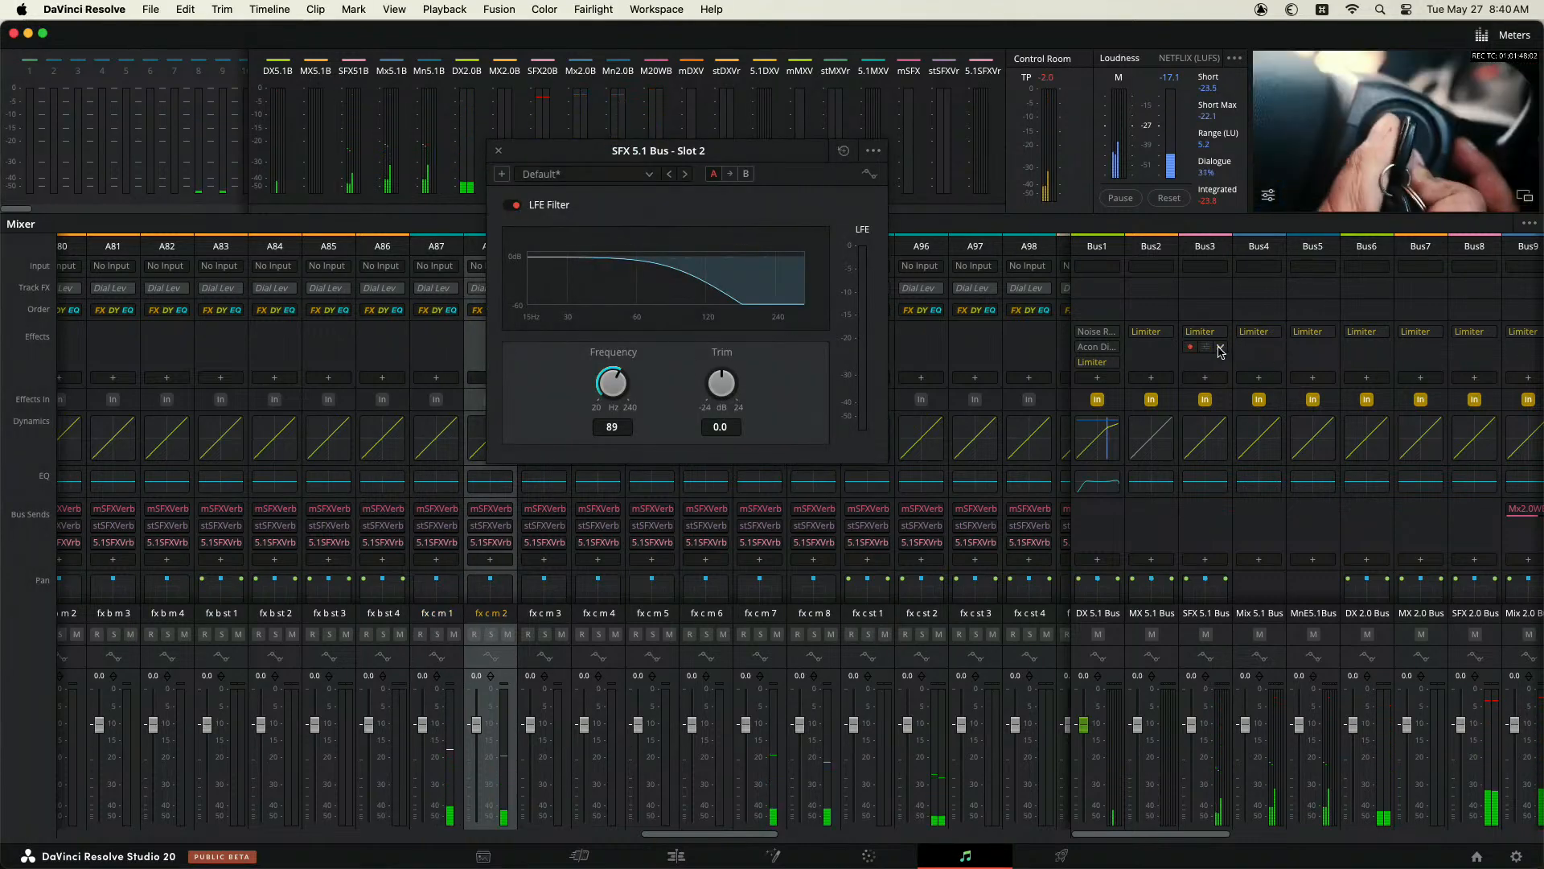
left_click(1221, 348)
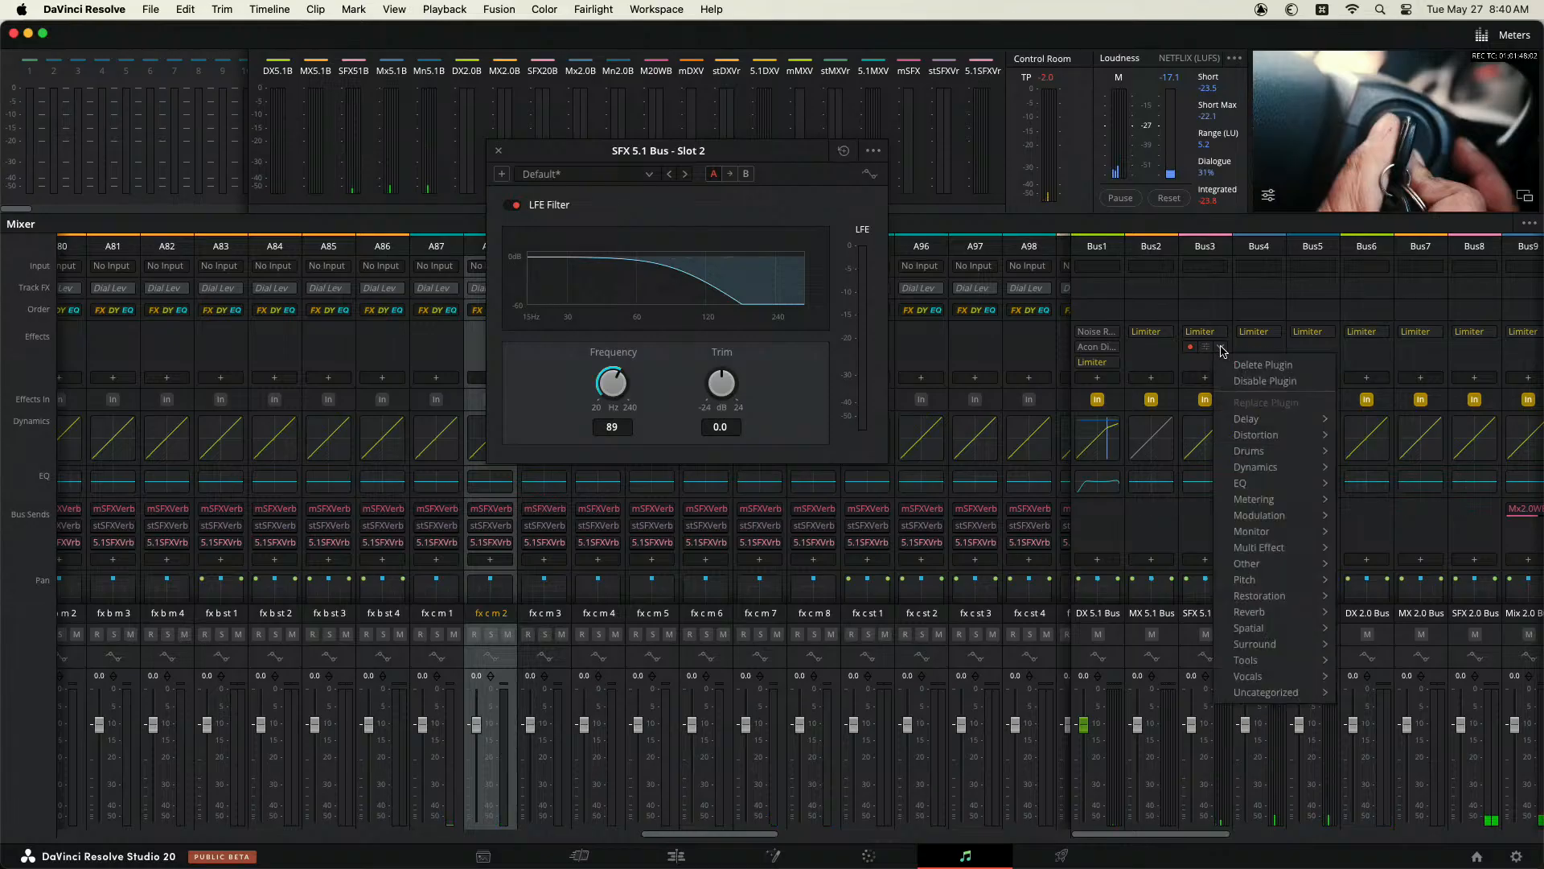
left_click(1262, 365)
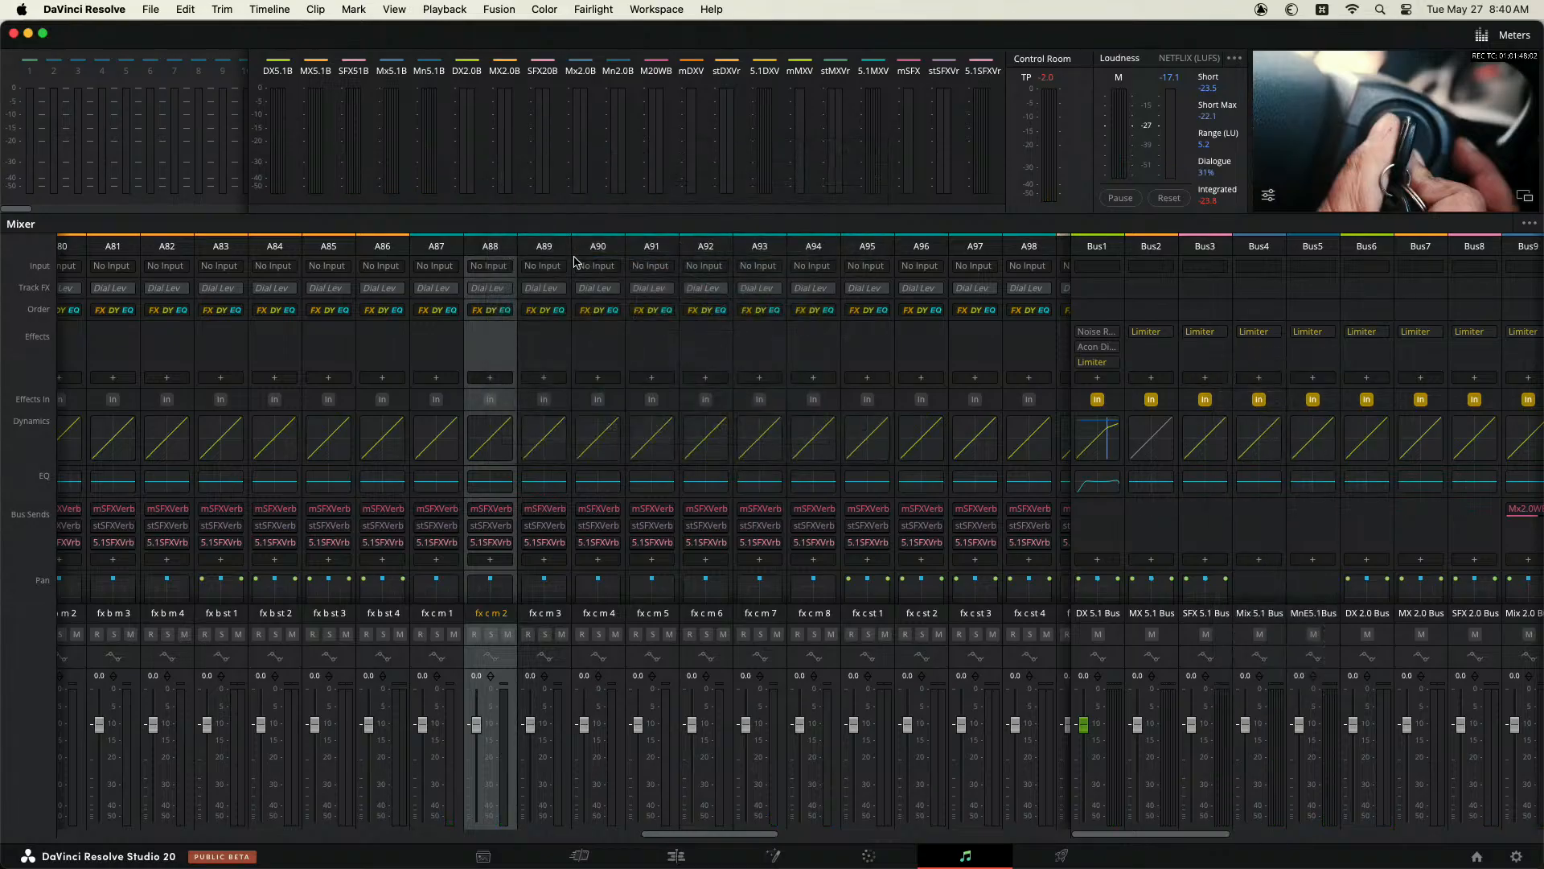
Step: Switch to Chrome and change the stream's chat view from Top chat to Live chat
key("super+Tab")
key("super+Tab")
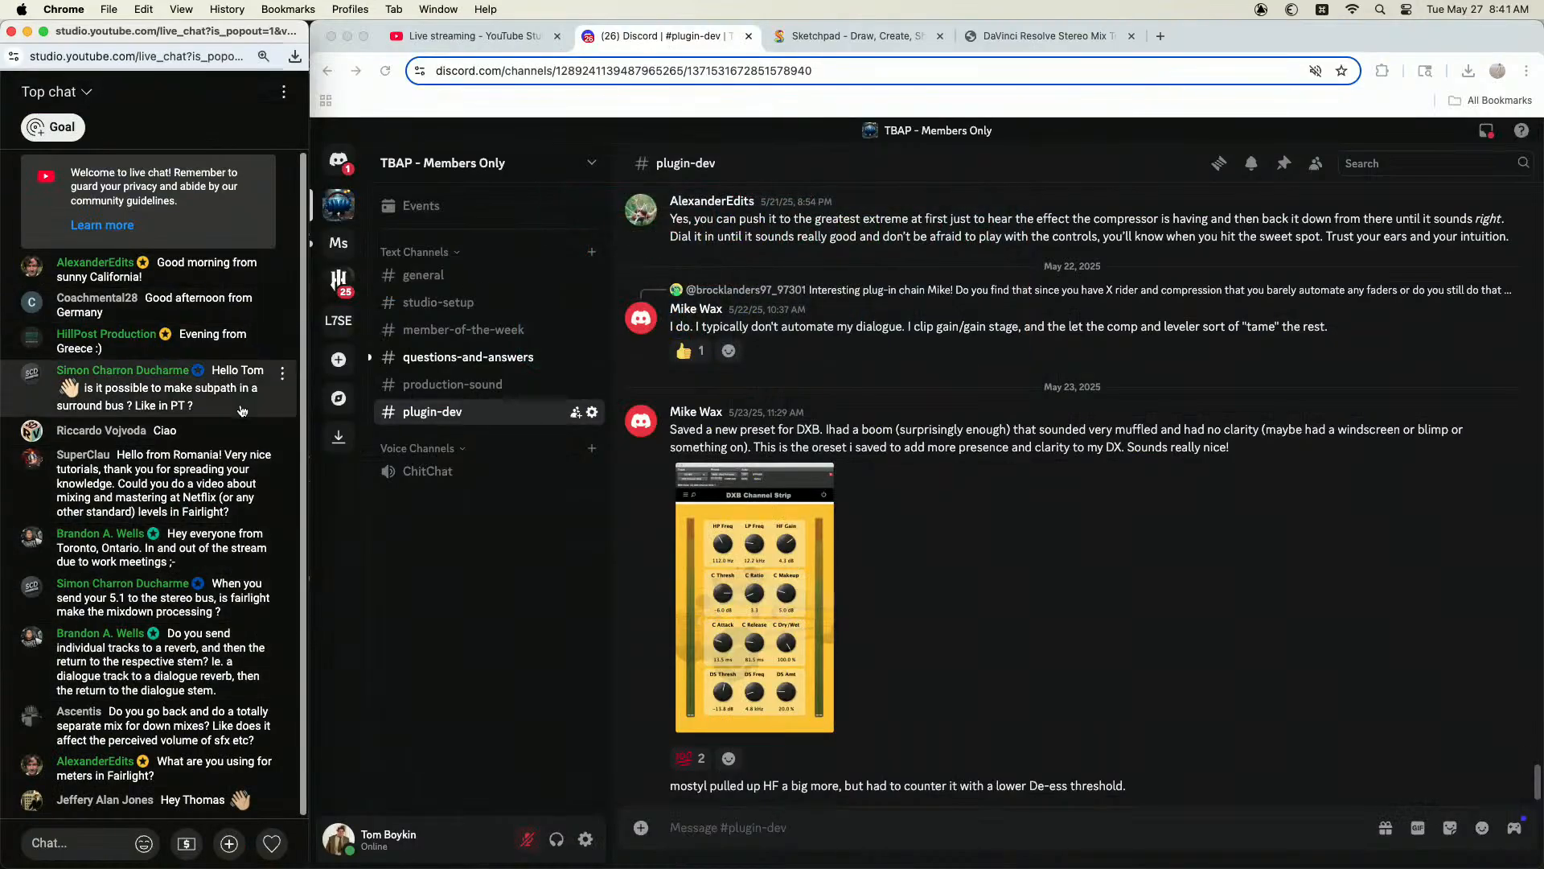
left_click(55, 91)
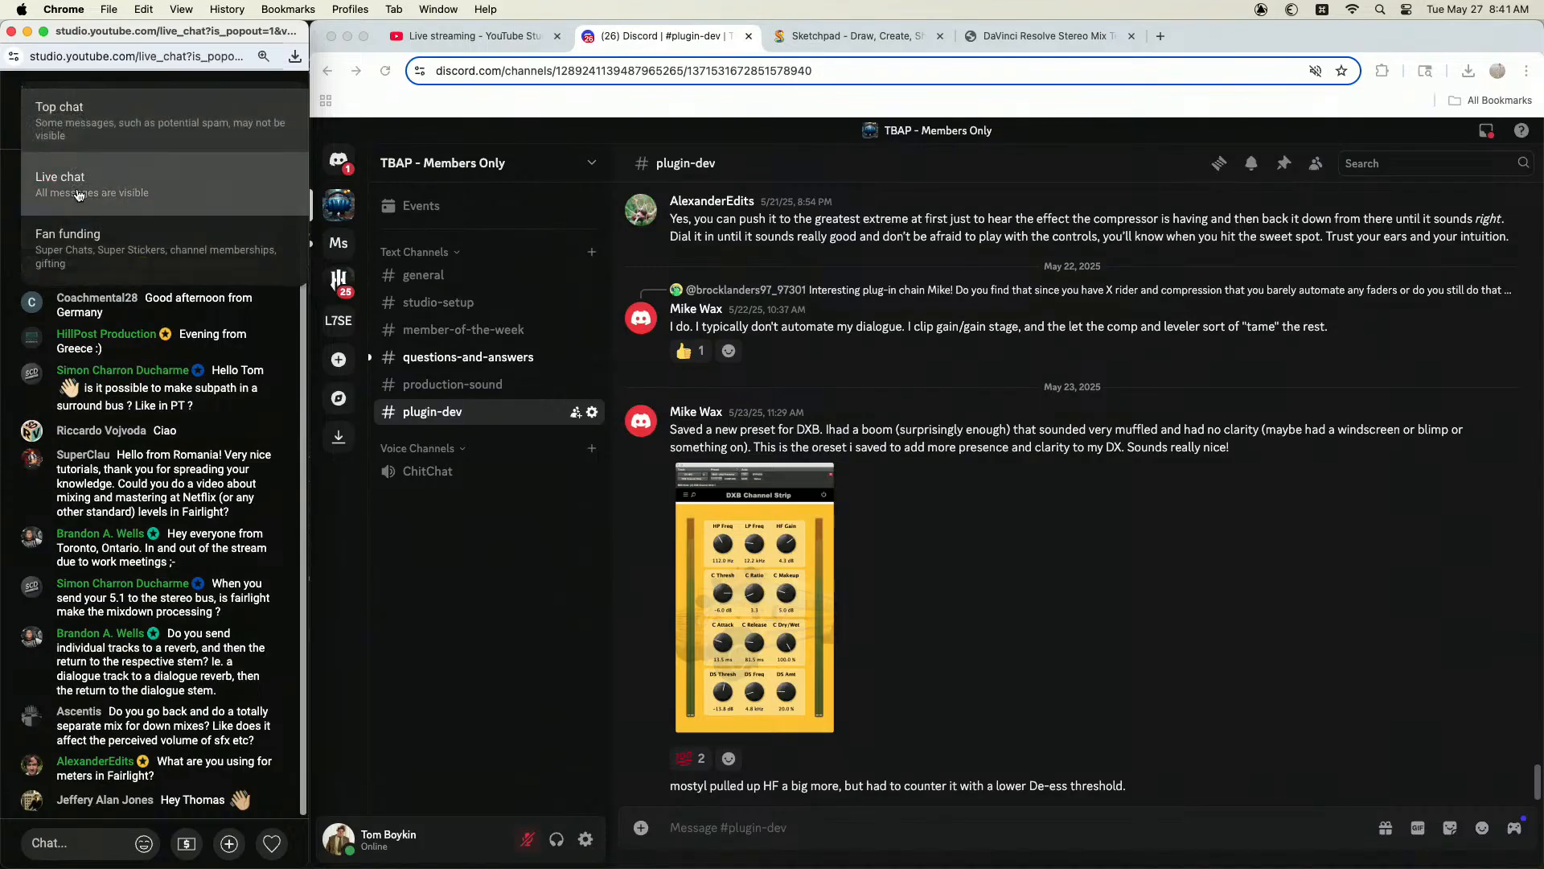
left_click(144, 261)
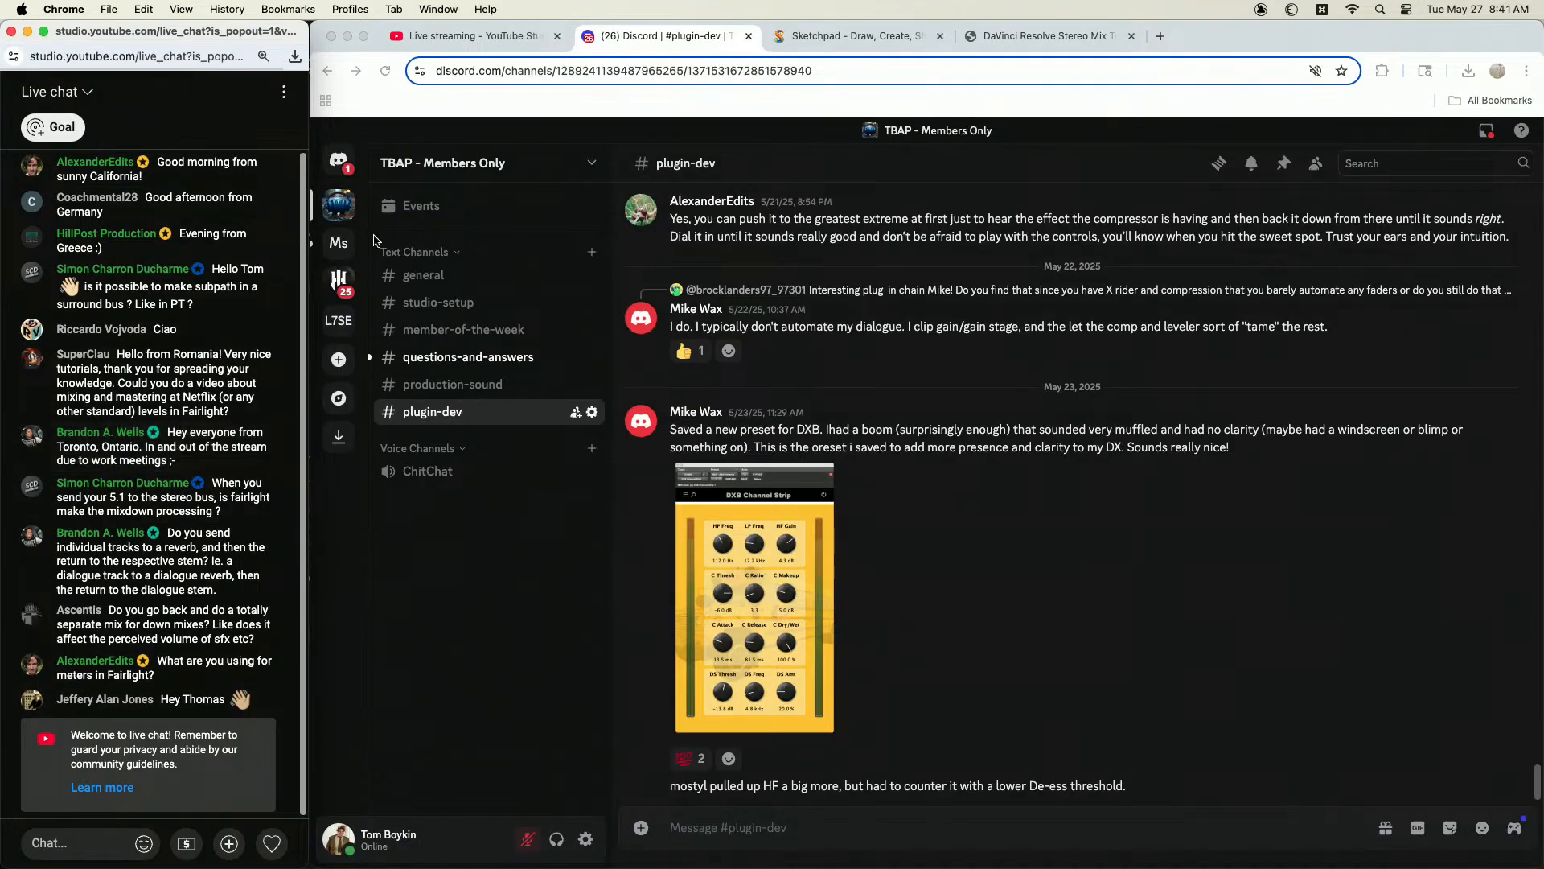
Step: Look over the DaVinci Resolve Stereo Mix Template product page, then close it and return to the Sketchpad tree diagram
left_click(854, 35)
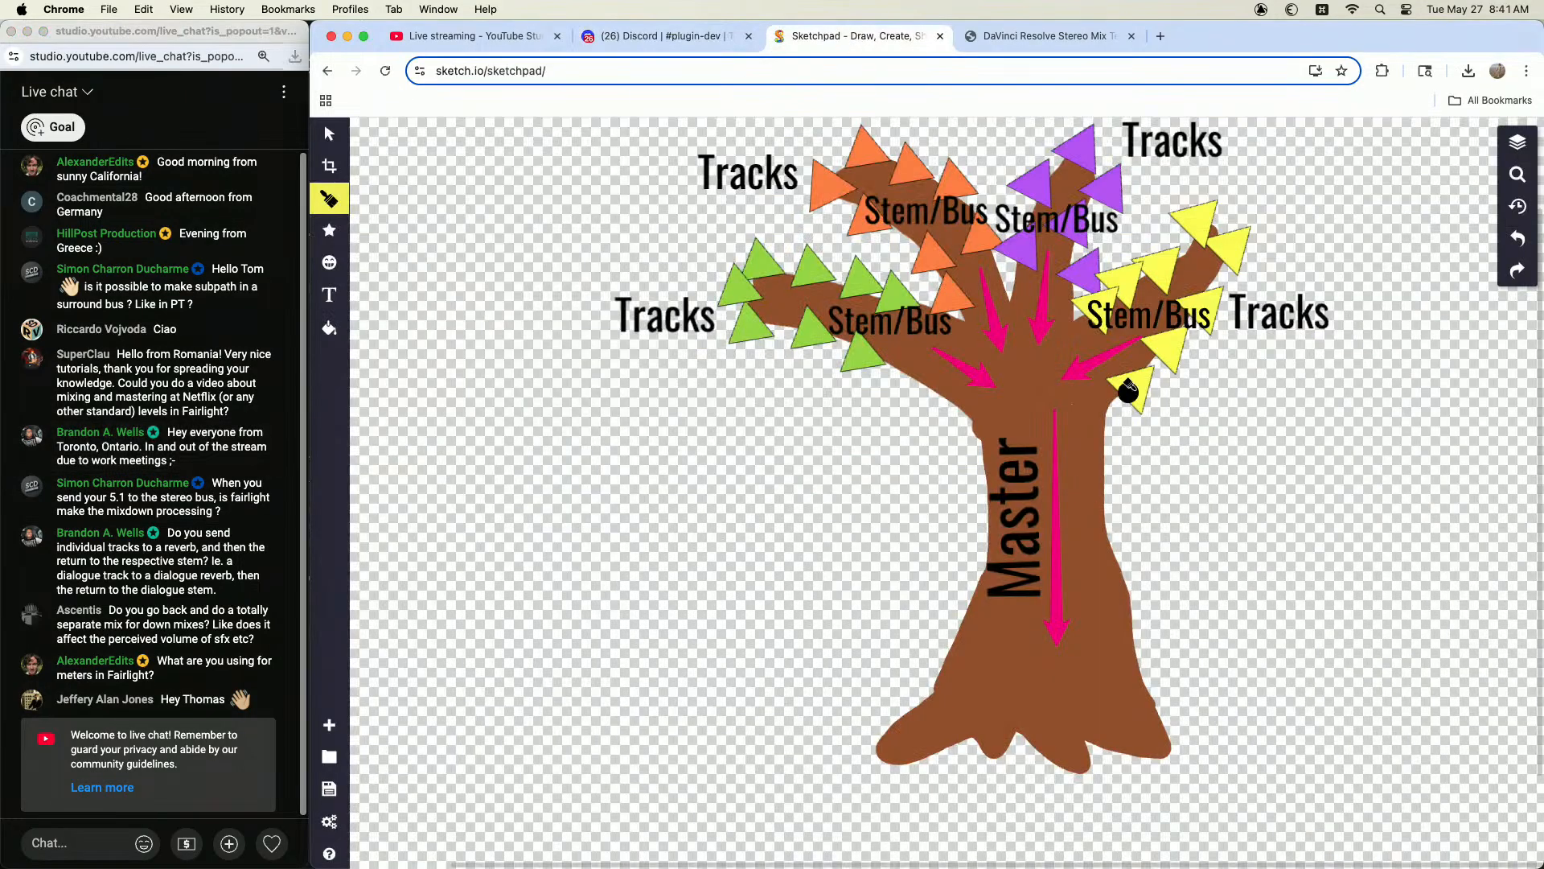
left_click(1066, 36)
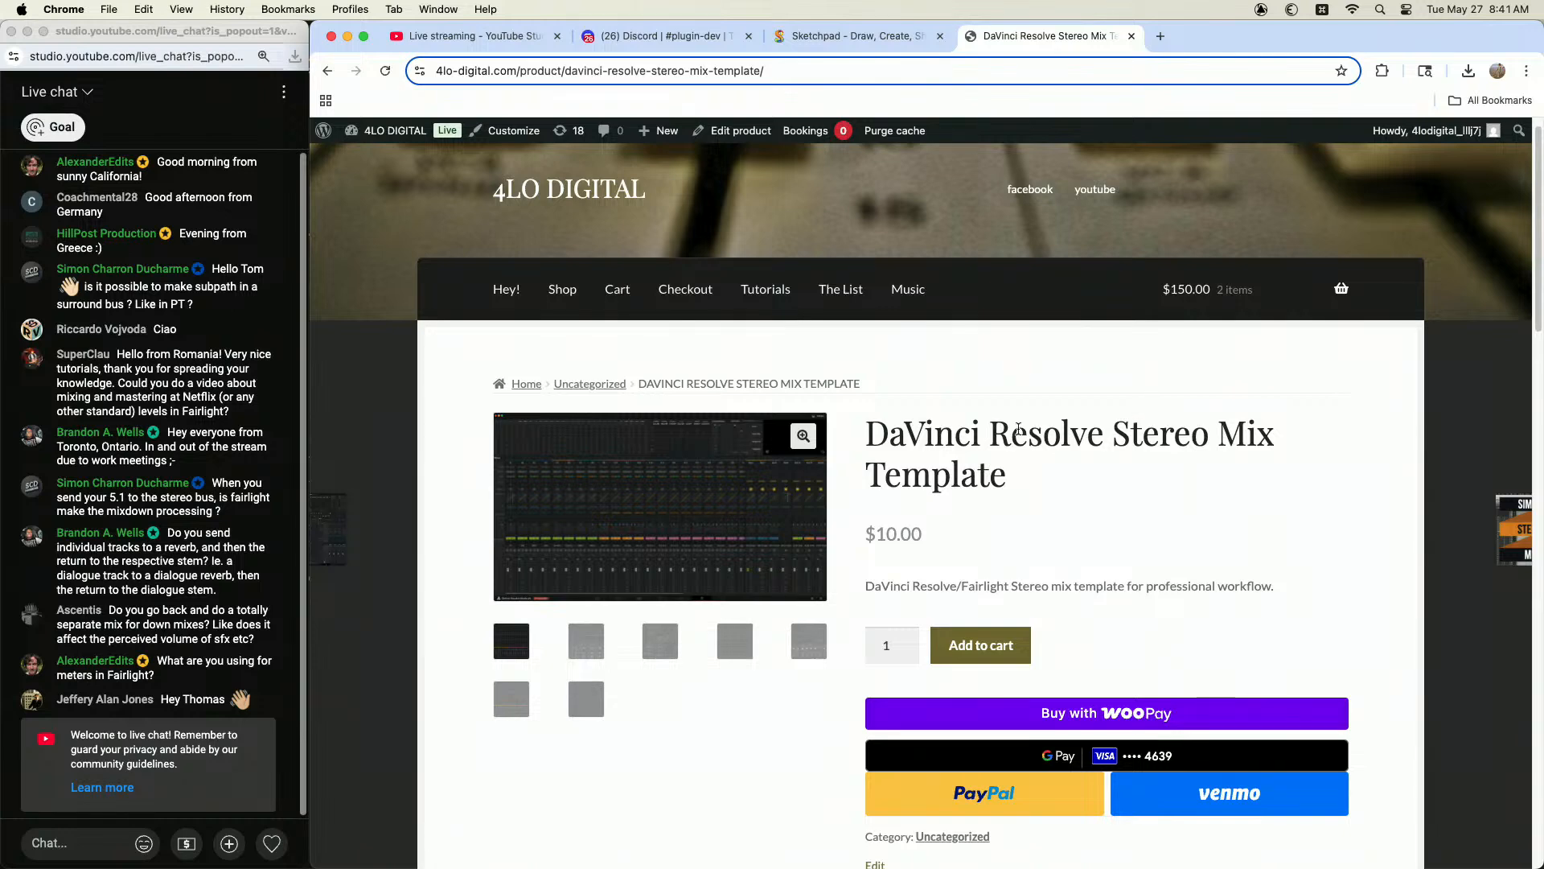
scroll(1018, 429, "down", 3)
scroll(825, 365, "up", 4)
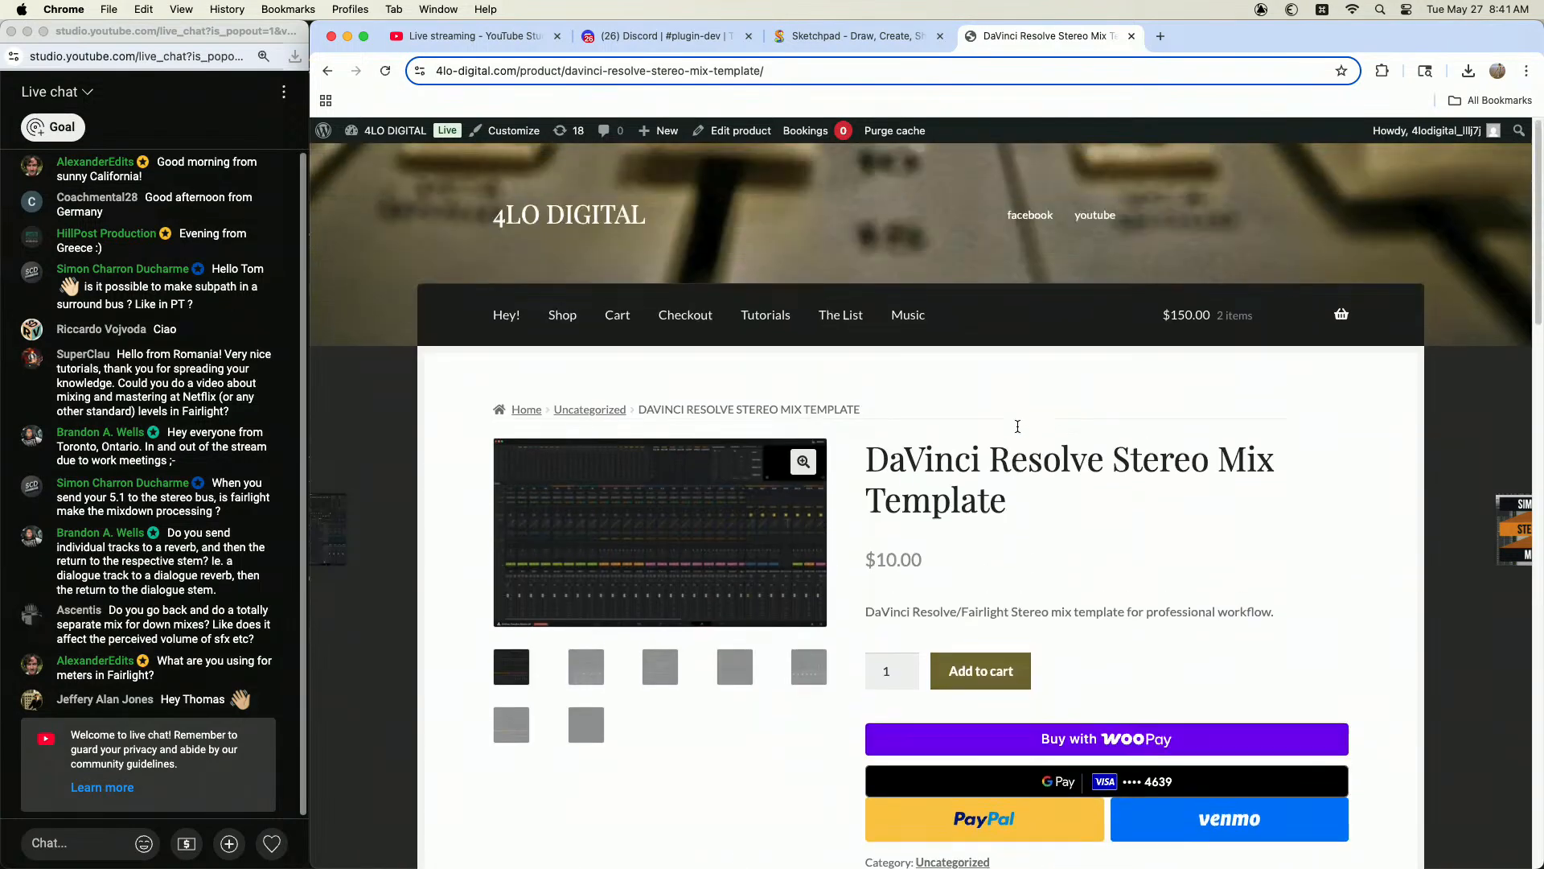
left_click(1130, 37)
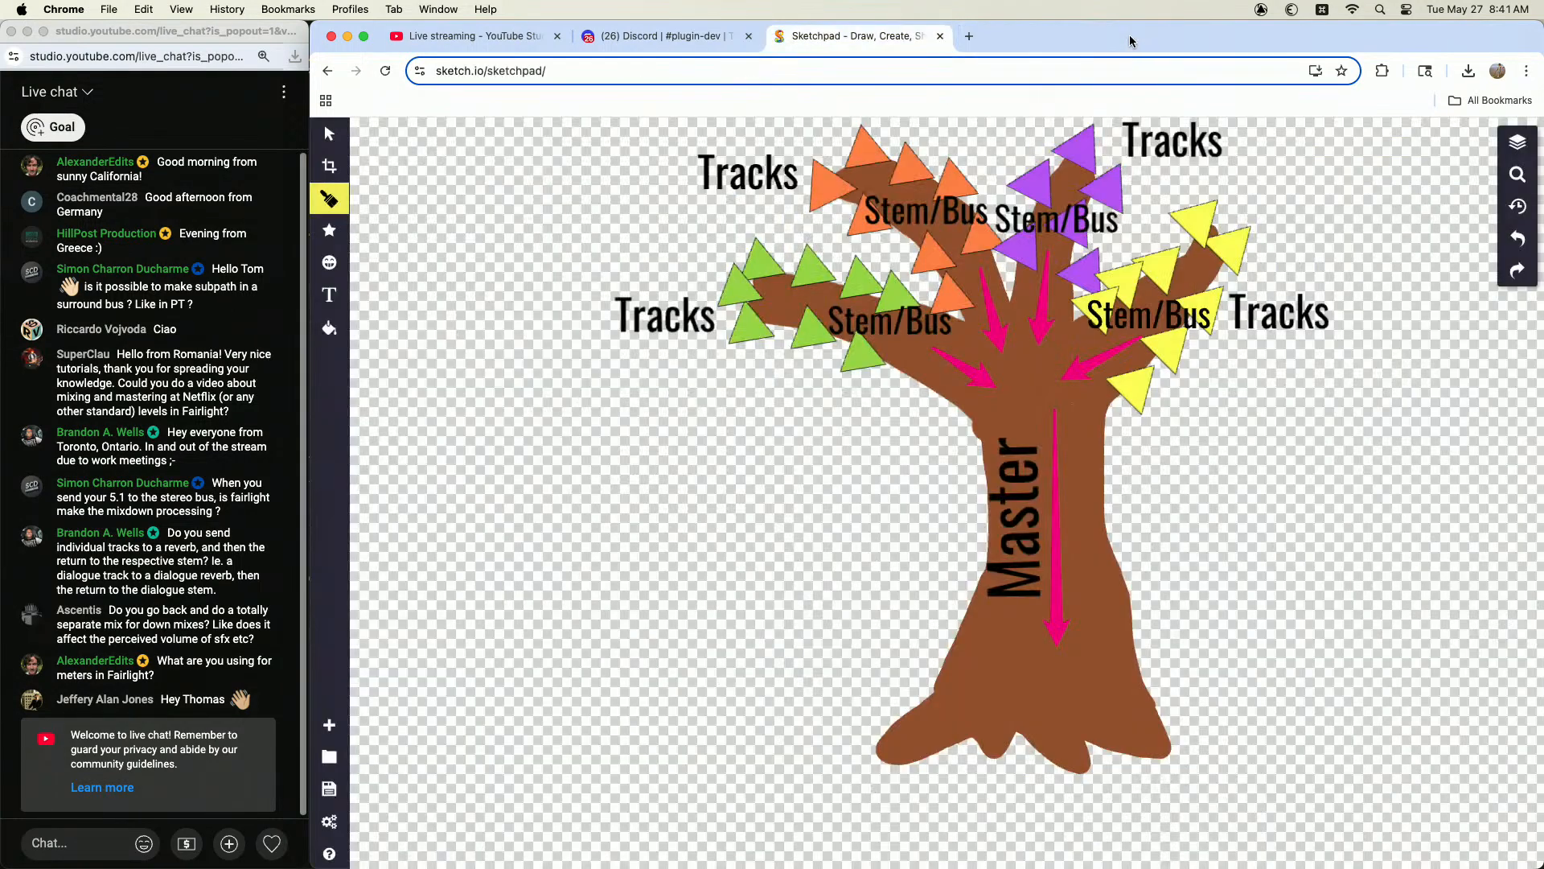
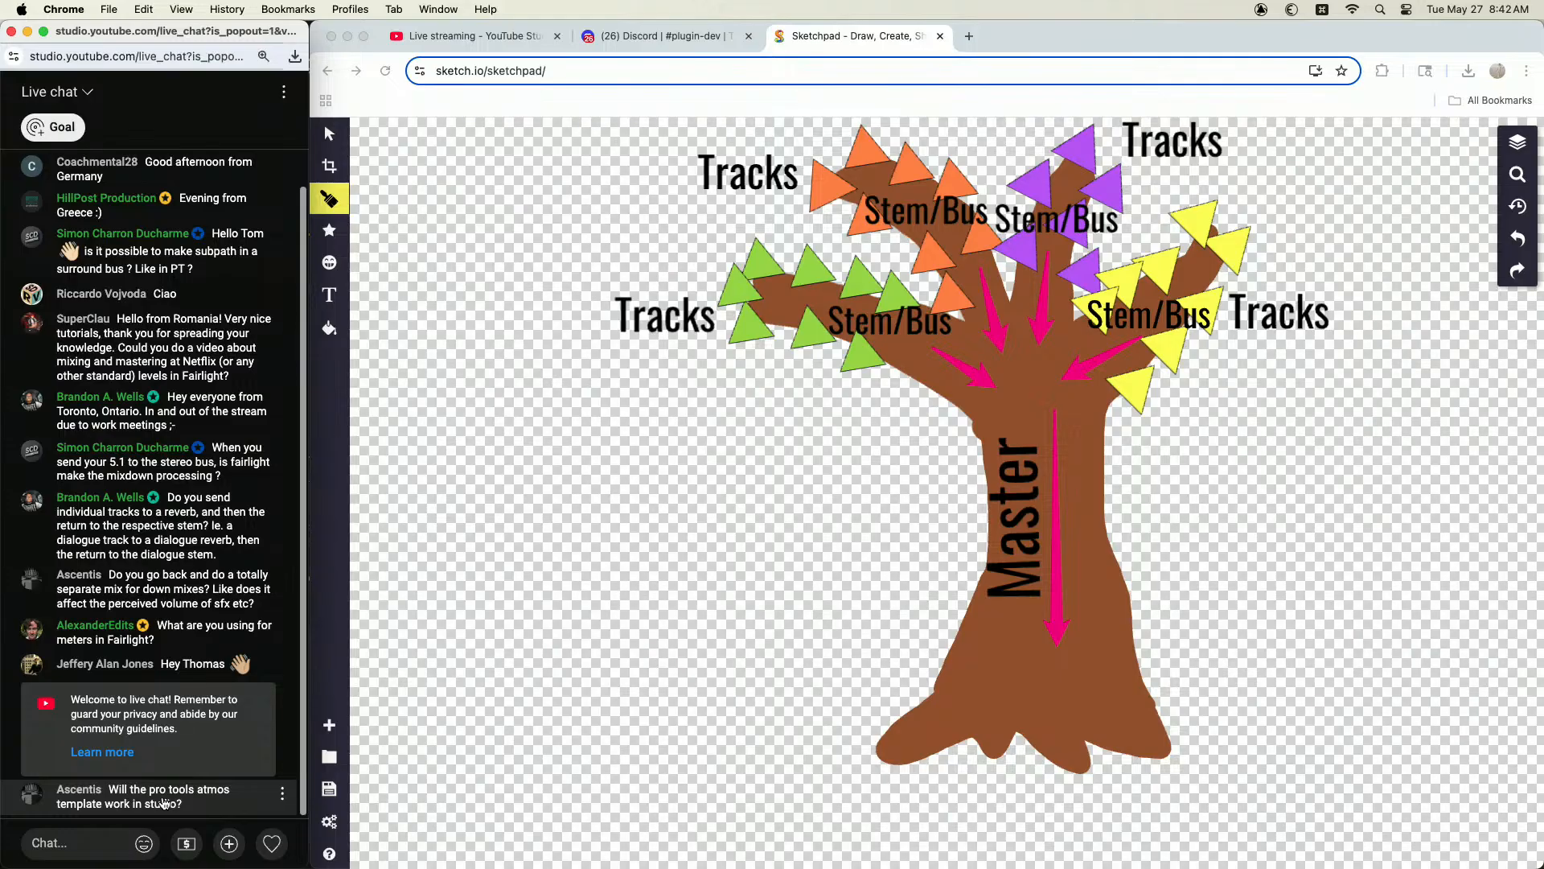
Step: Read the live chat question about the Pro Tools Atmos template alongside the Sketchpad routing diagram
left_click(325, 124)
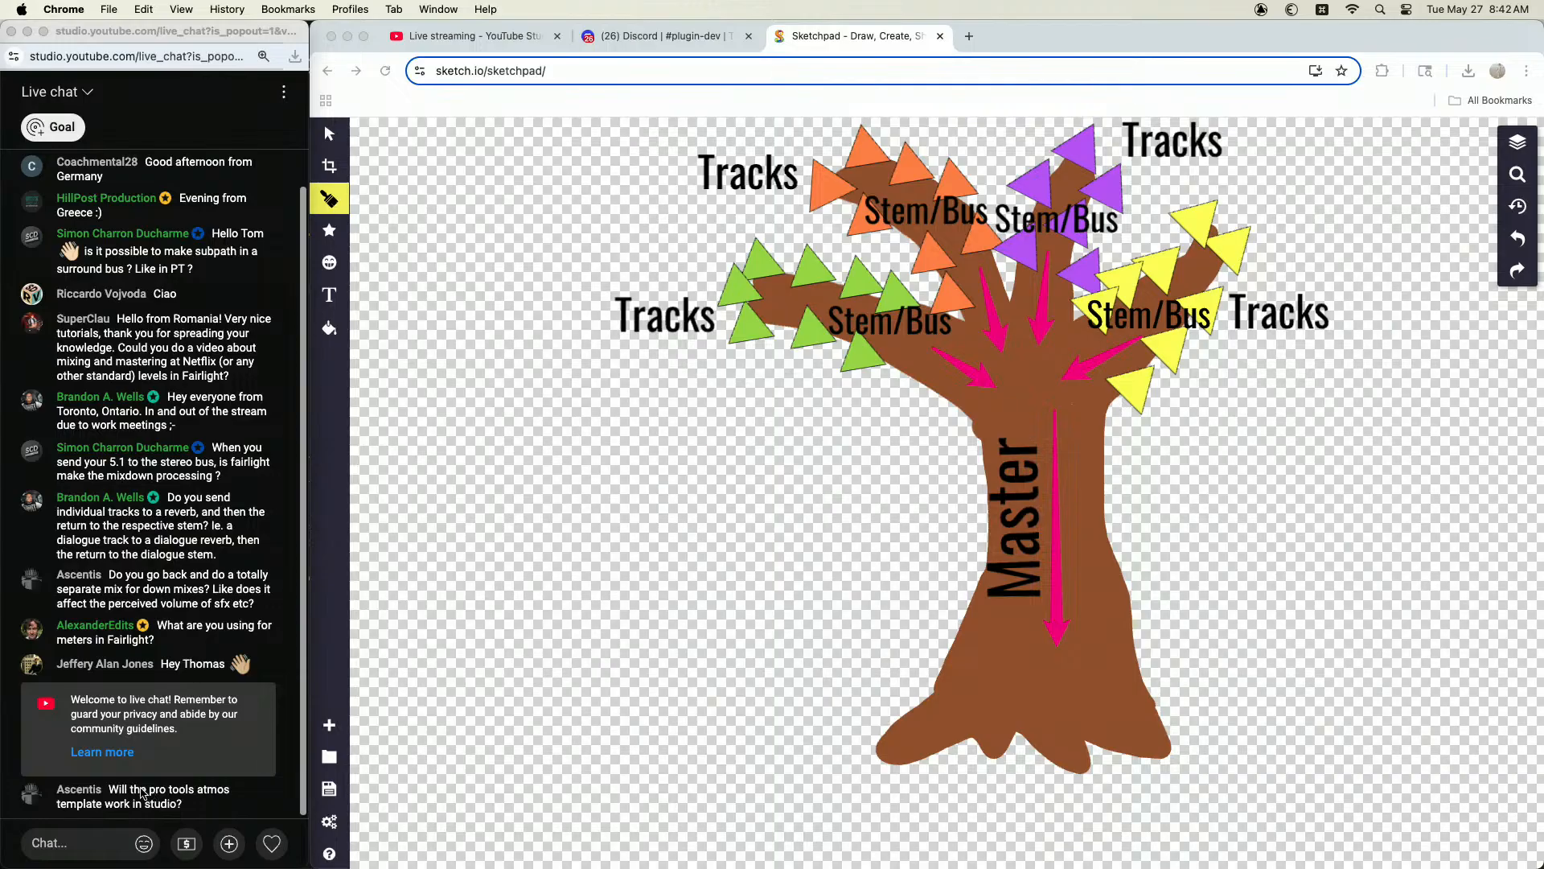
left_click(142, 794)
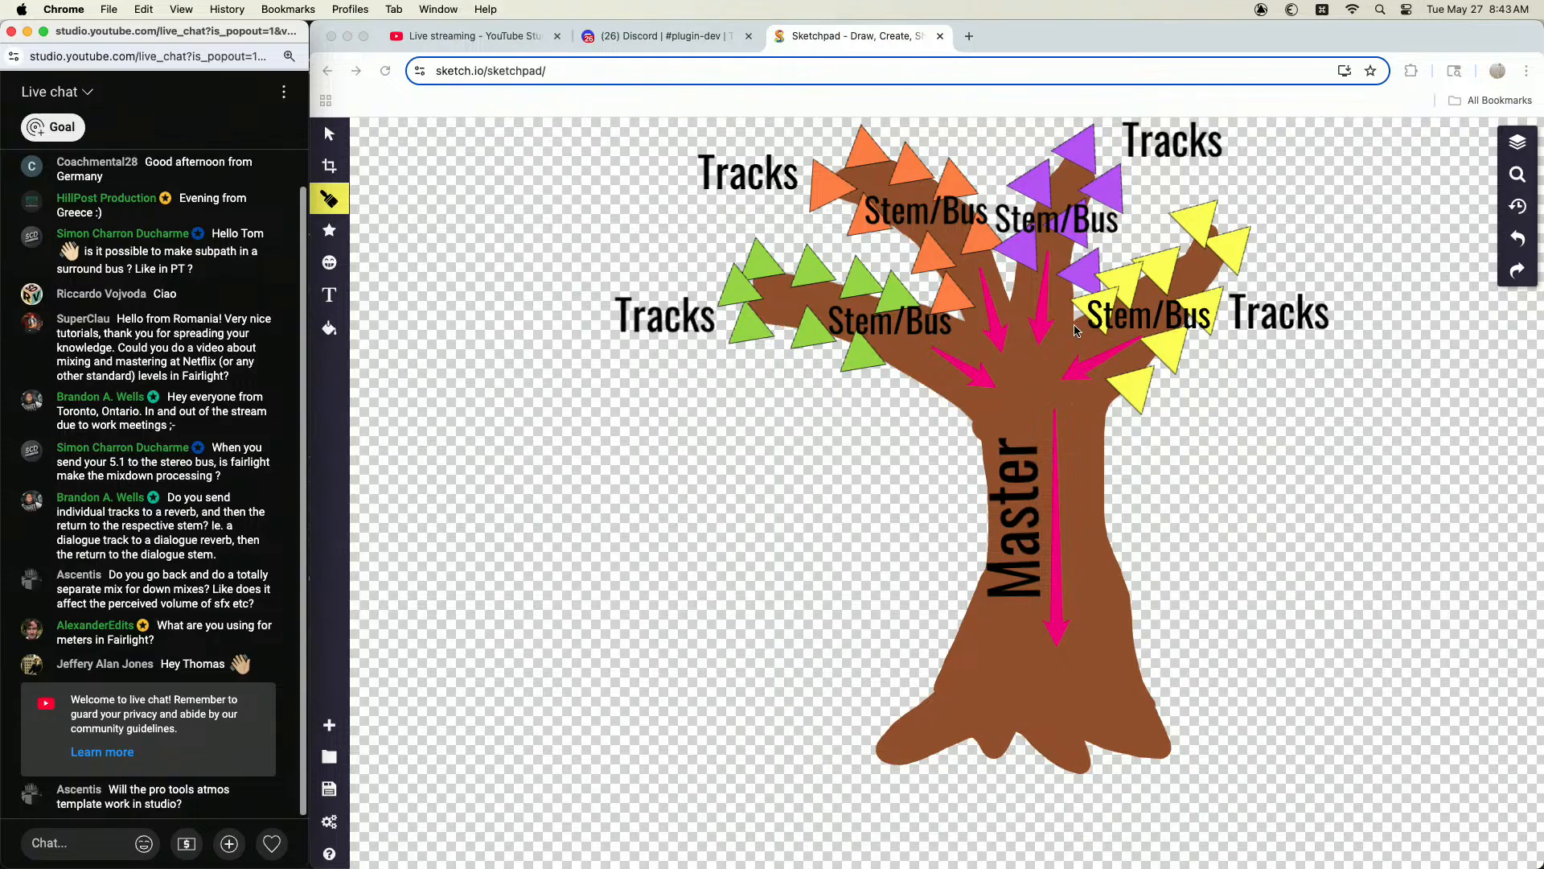
scroll(1099, 277, "down", 1)
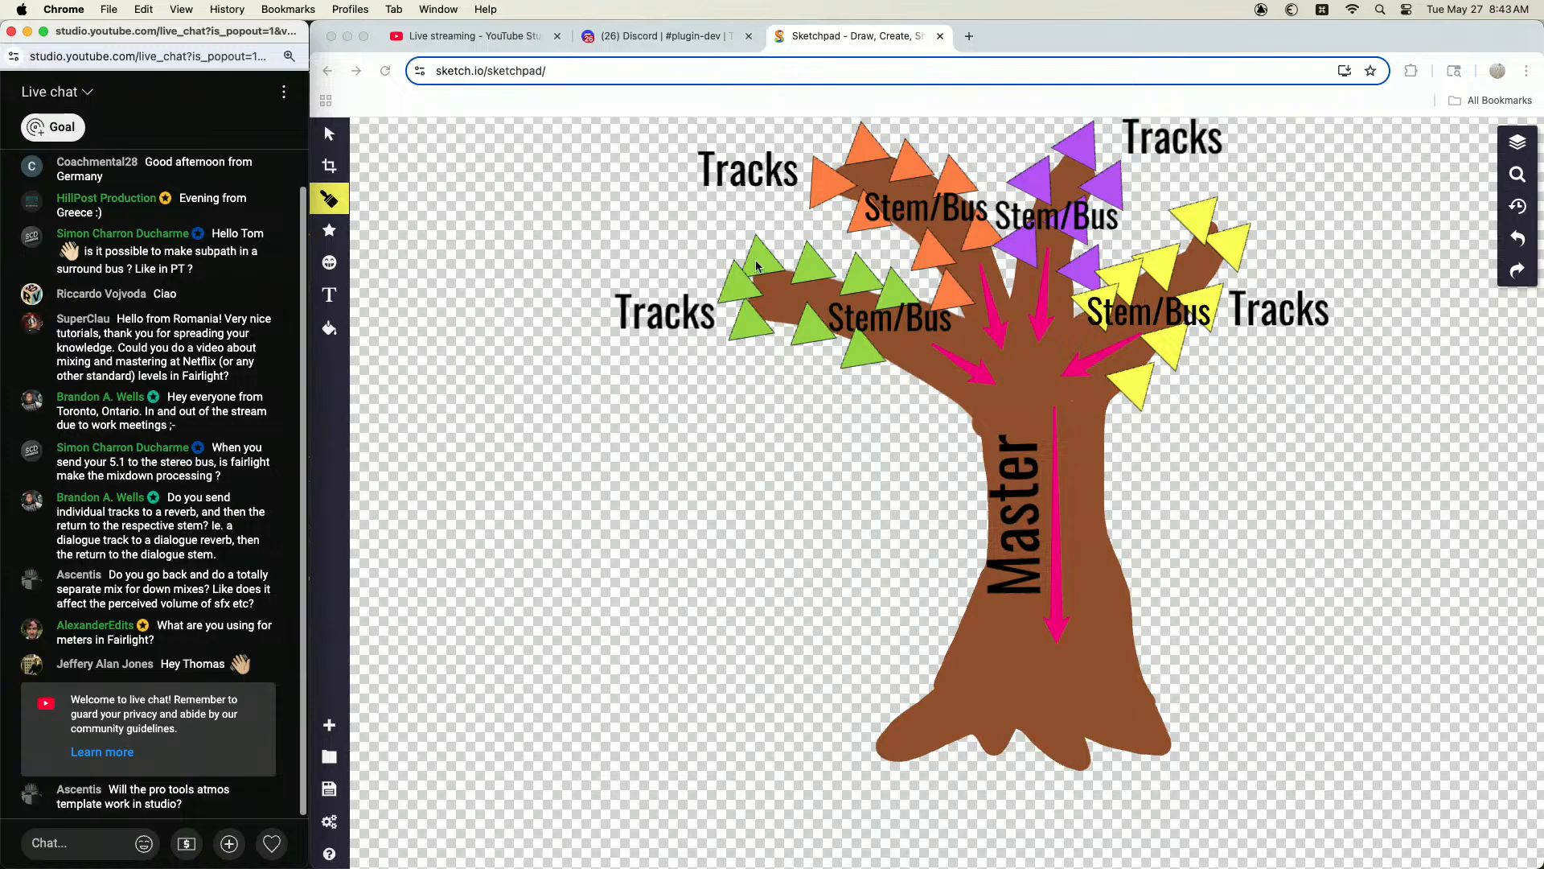
Step: Switch to DaVinci Resolve and narrow its window so the live chat stays visible beside the mixer
key("super+Tab")
left_click(622, 238)
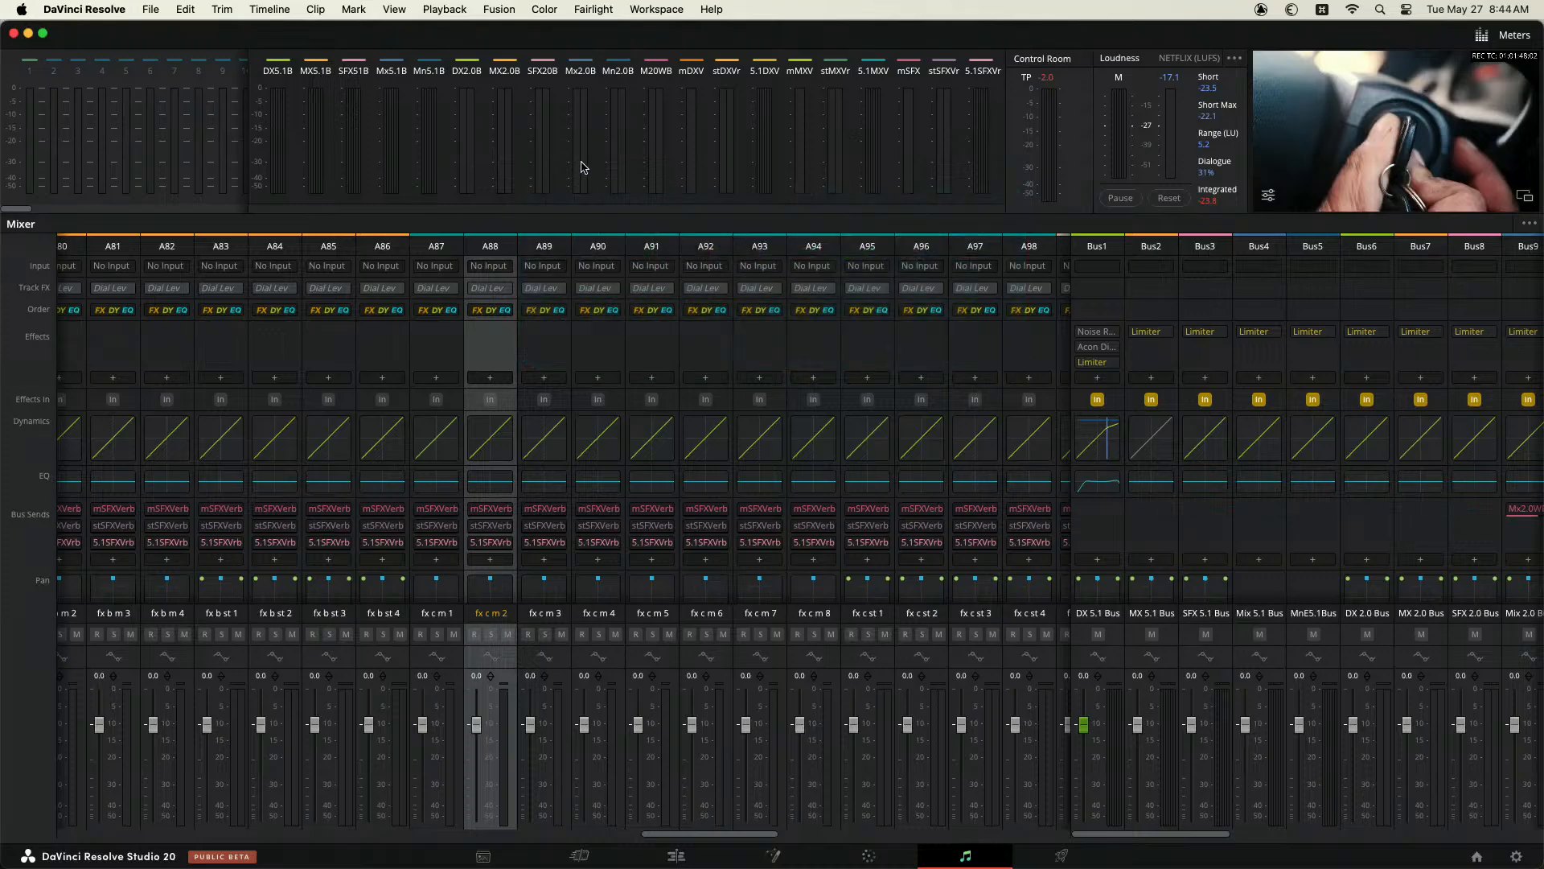
left_click_drag(3, 62, 313, 29)
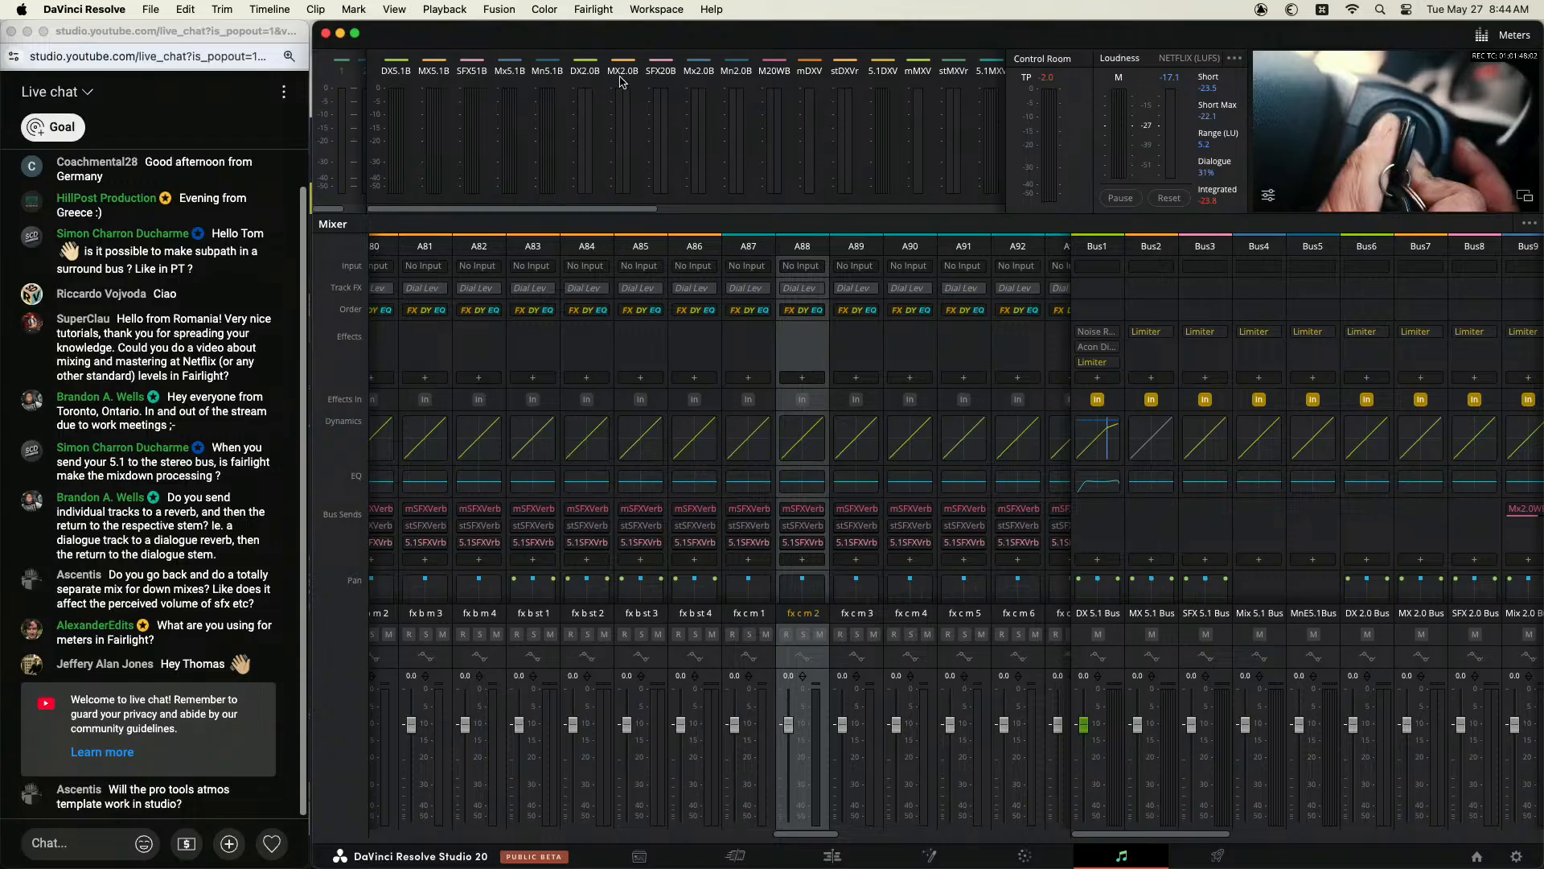
Step: Open Bus Format, review the 5.1, stereo and reverb buses with their formats, and close it
left_click(593, 10)
left_click(605, 32)
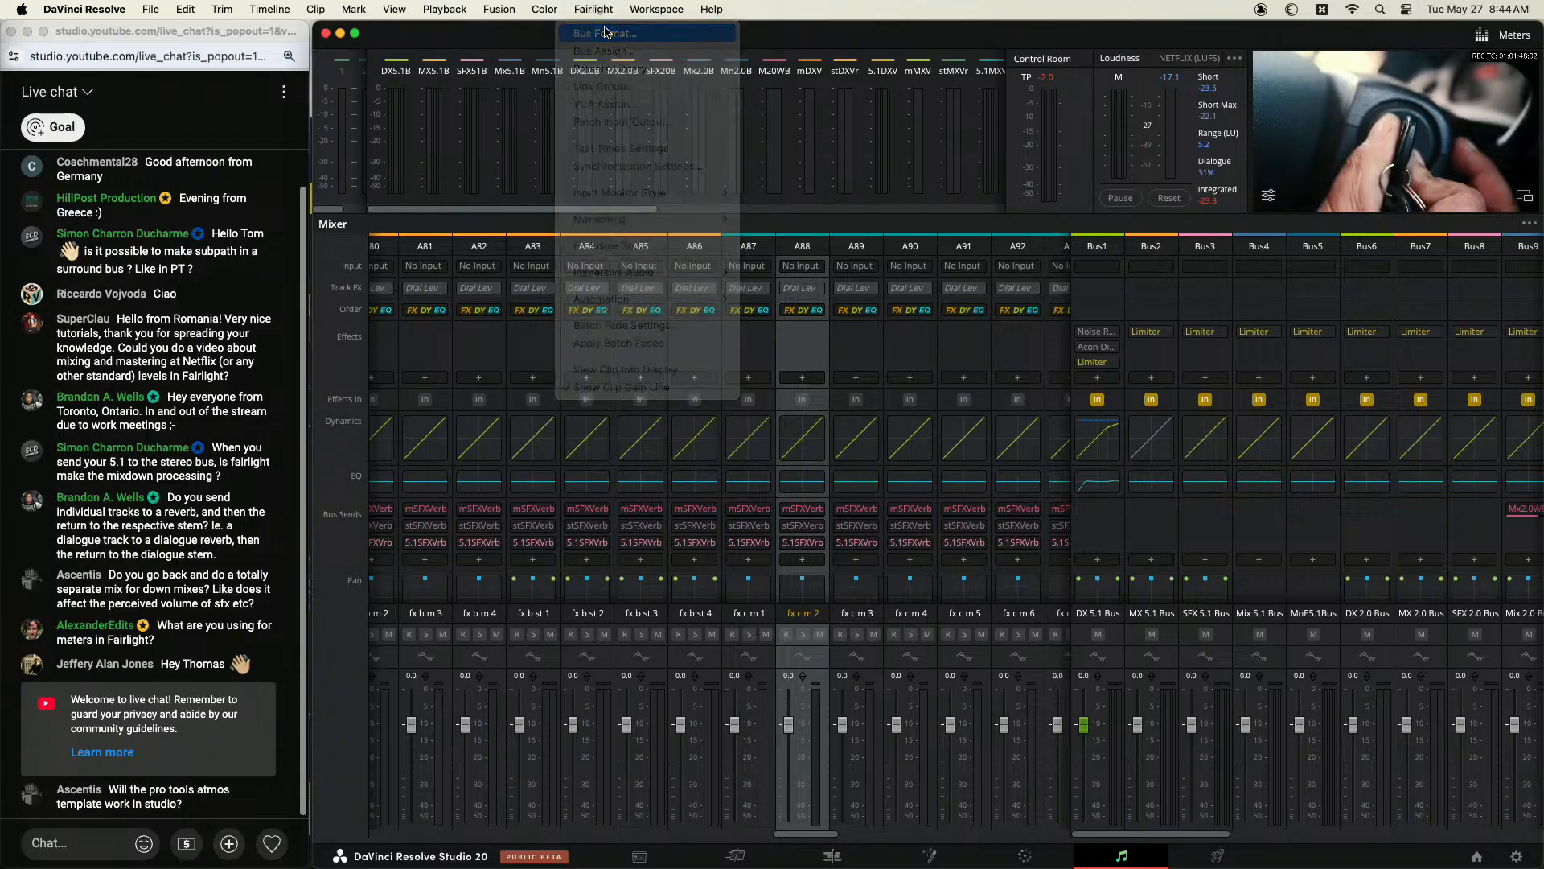
scroll(708, 503, "up", 3)
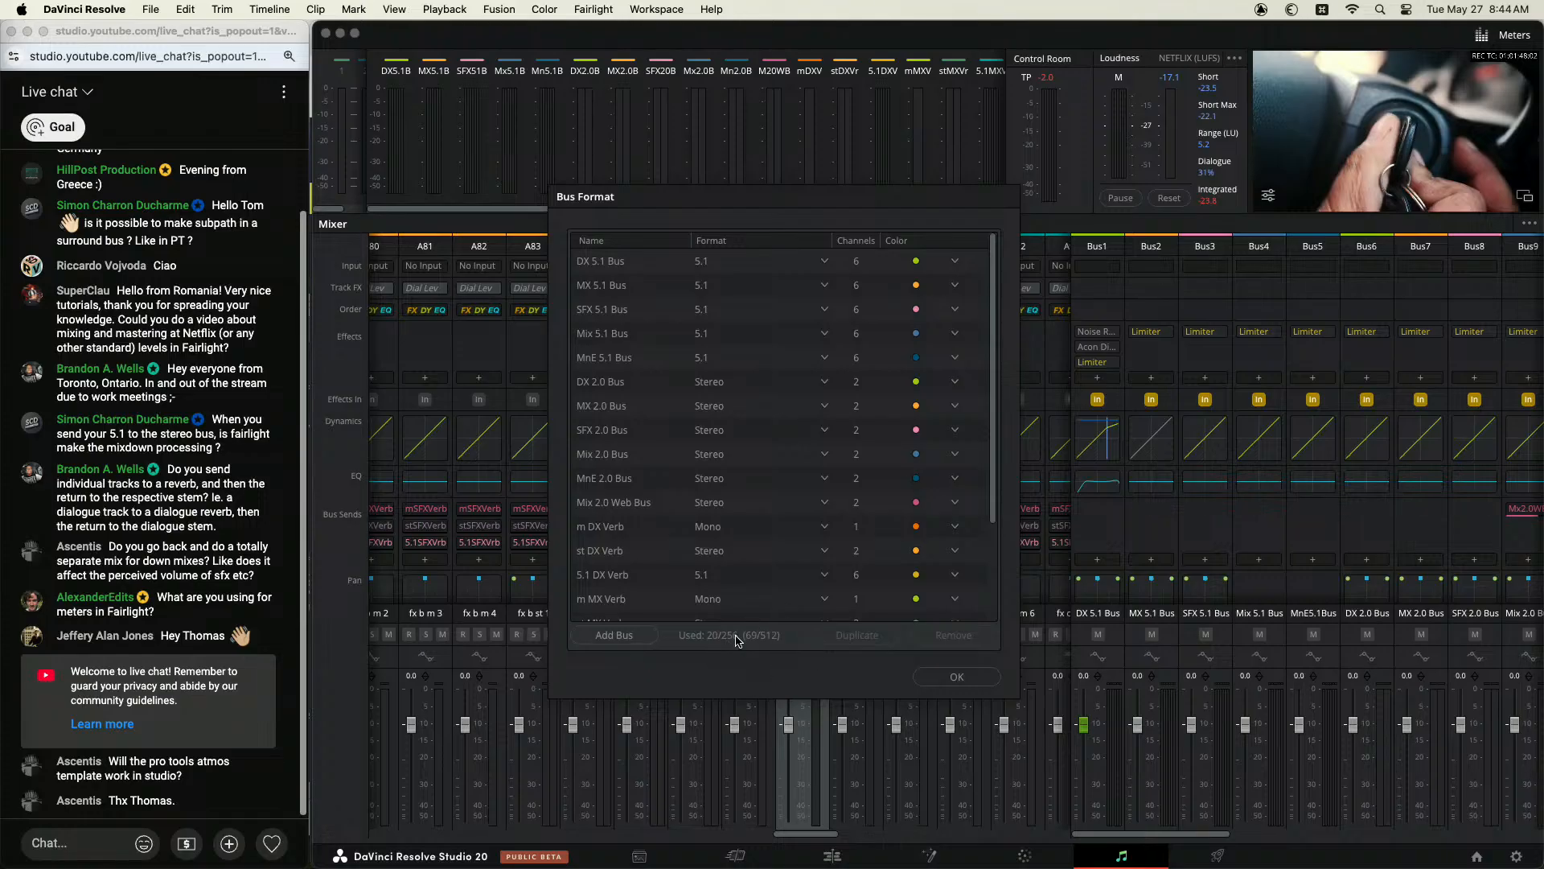
left_click(957, 678)
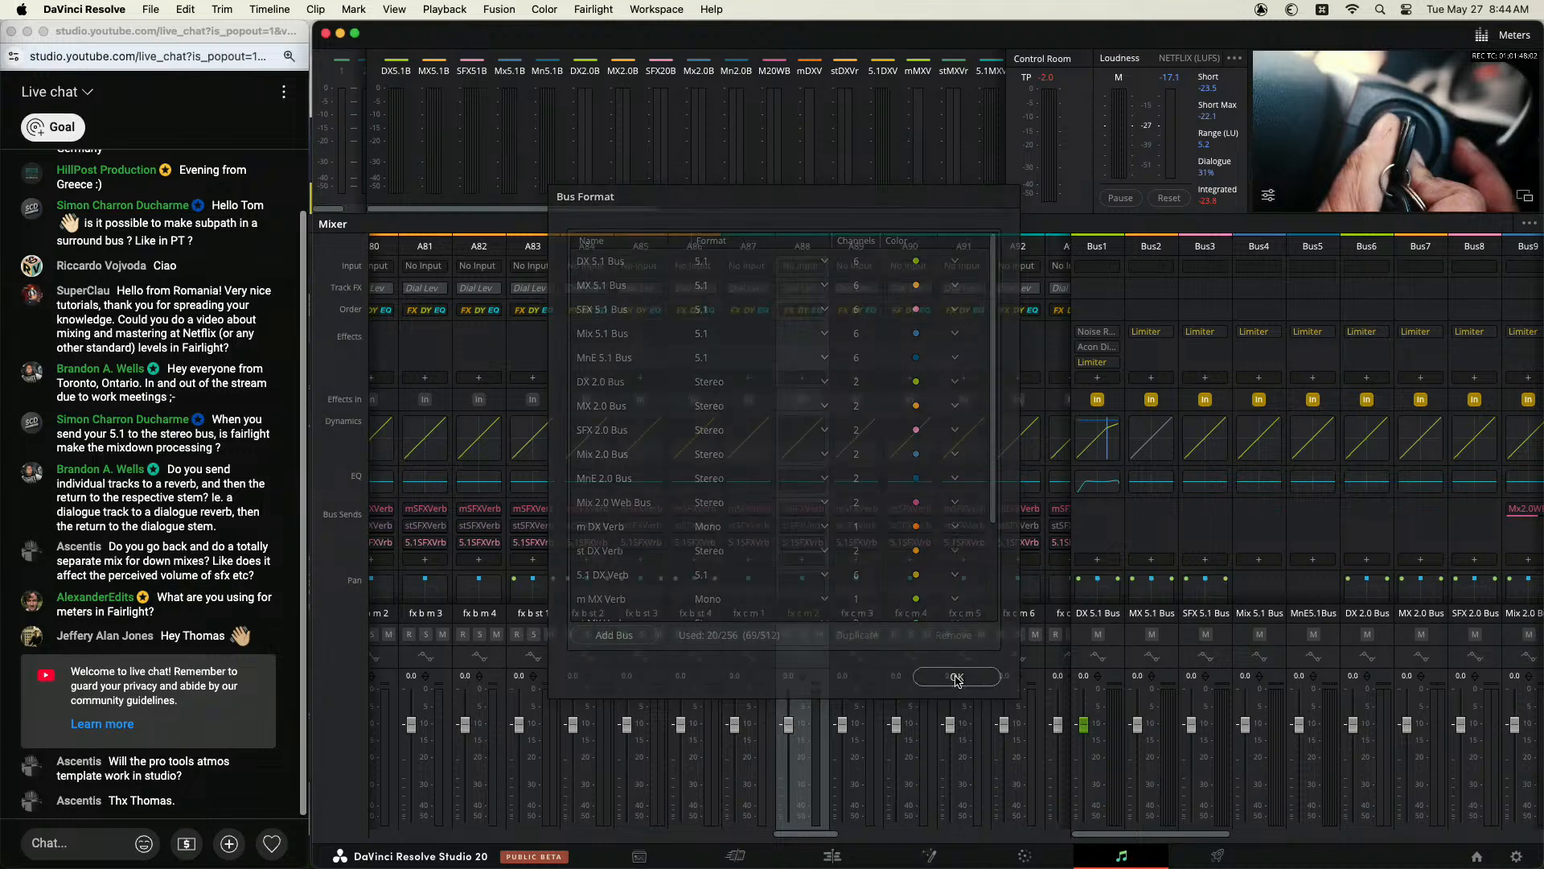
Step: Open Bus Assign, examine the sends and outputs of the stem and reverb buses, and close it
left_click(591, 9)
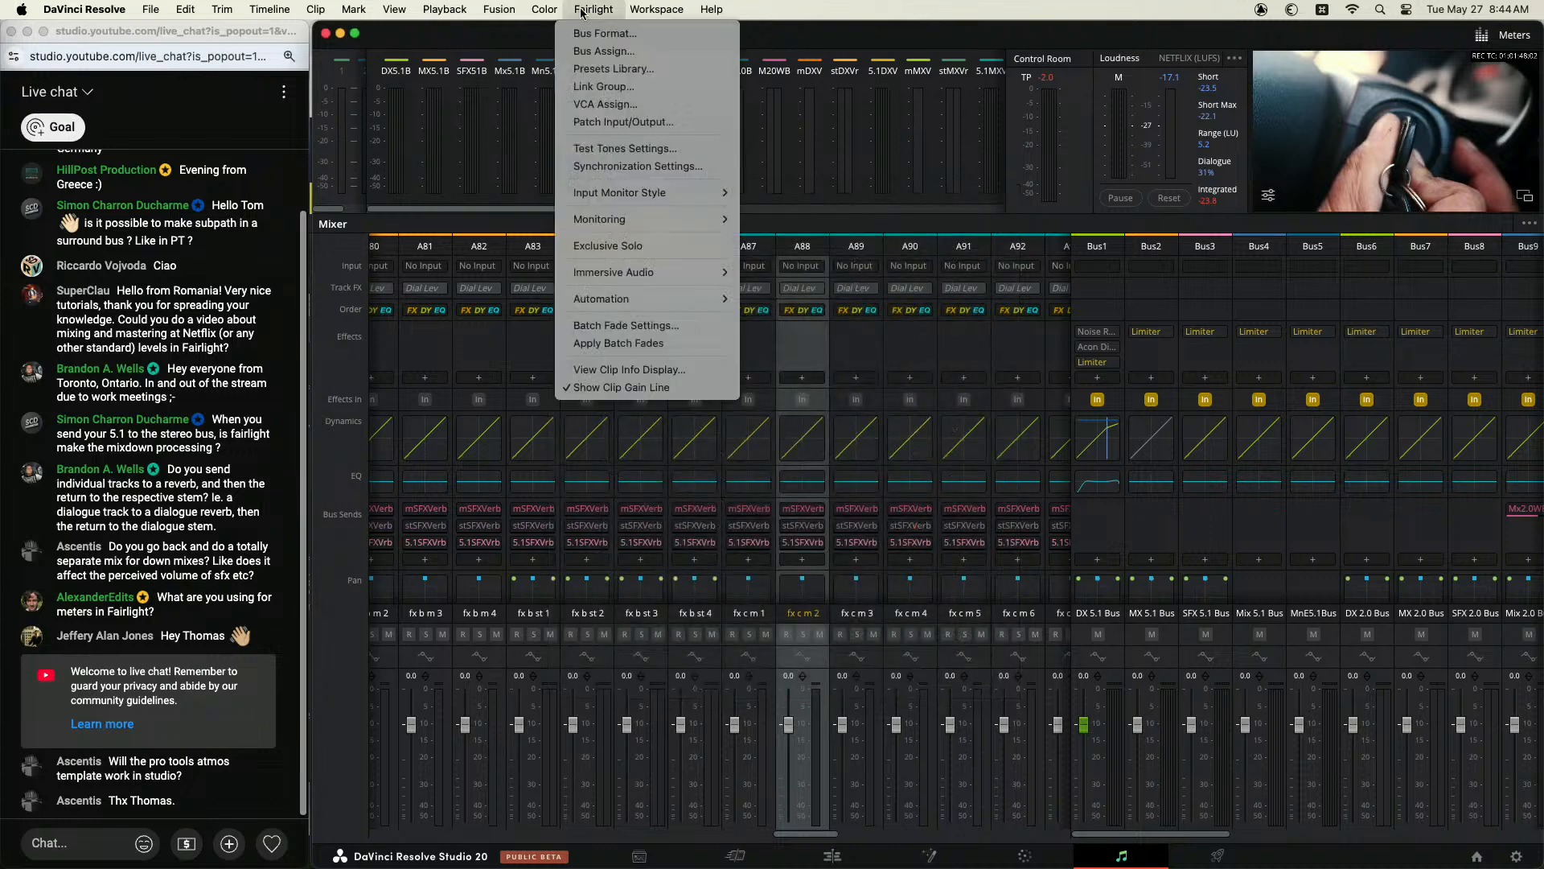
left_click(617, 52)
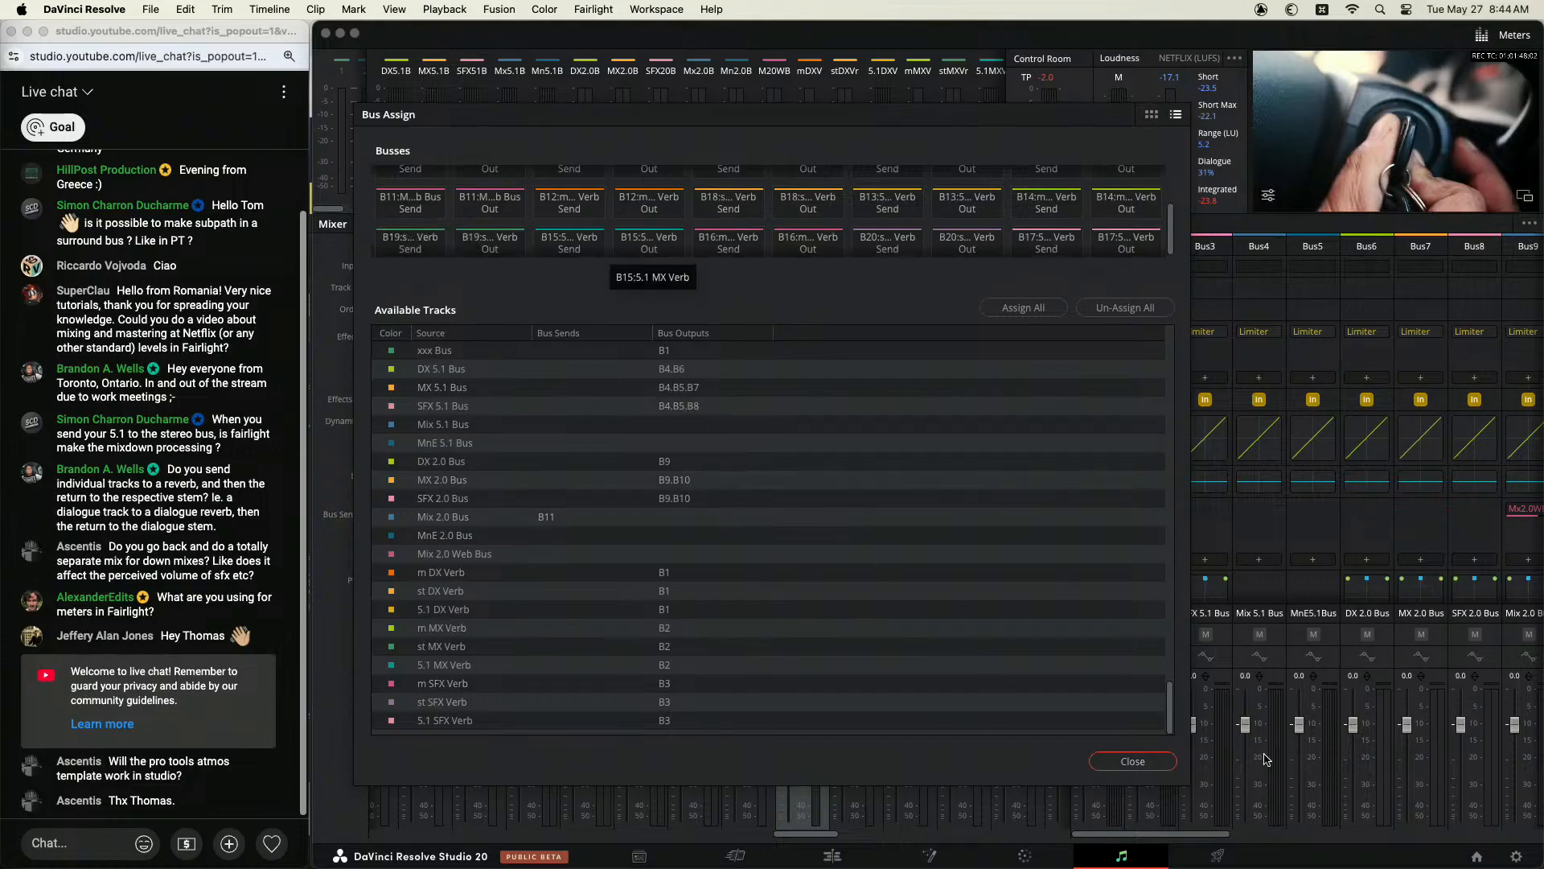
left_click(1136, 763)
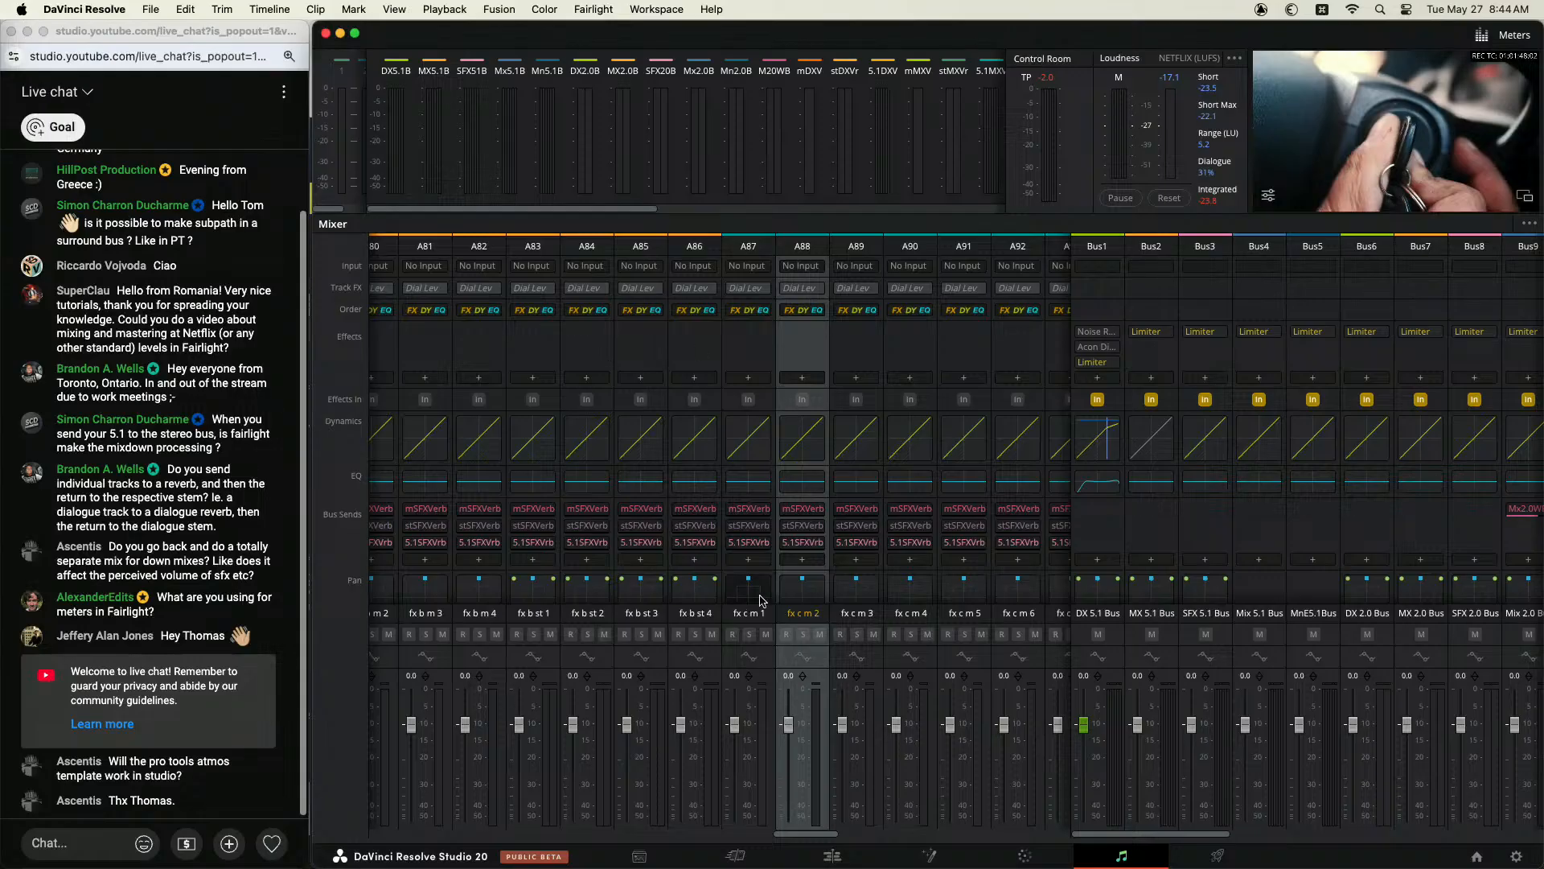
Step: Inspect the Bus Outputs and VCA assignments of the tracks and stem buses in the mixer
scroll(693, 395, "down", 3)
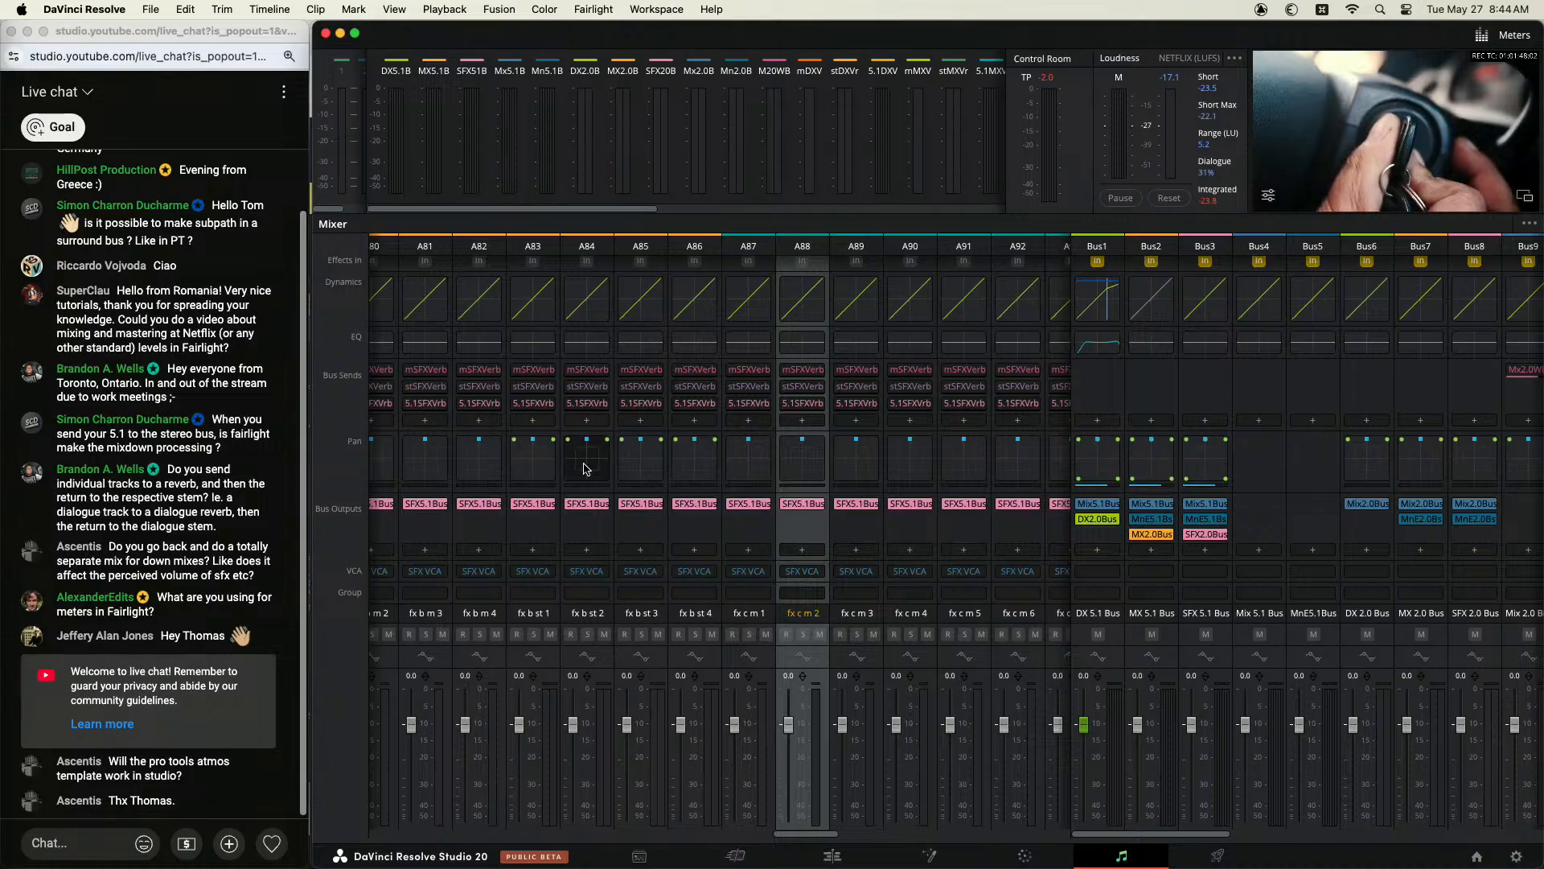
mouse_move(532, 371)
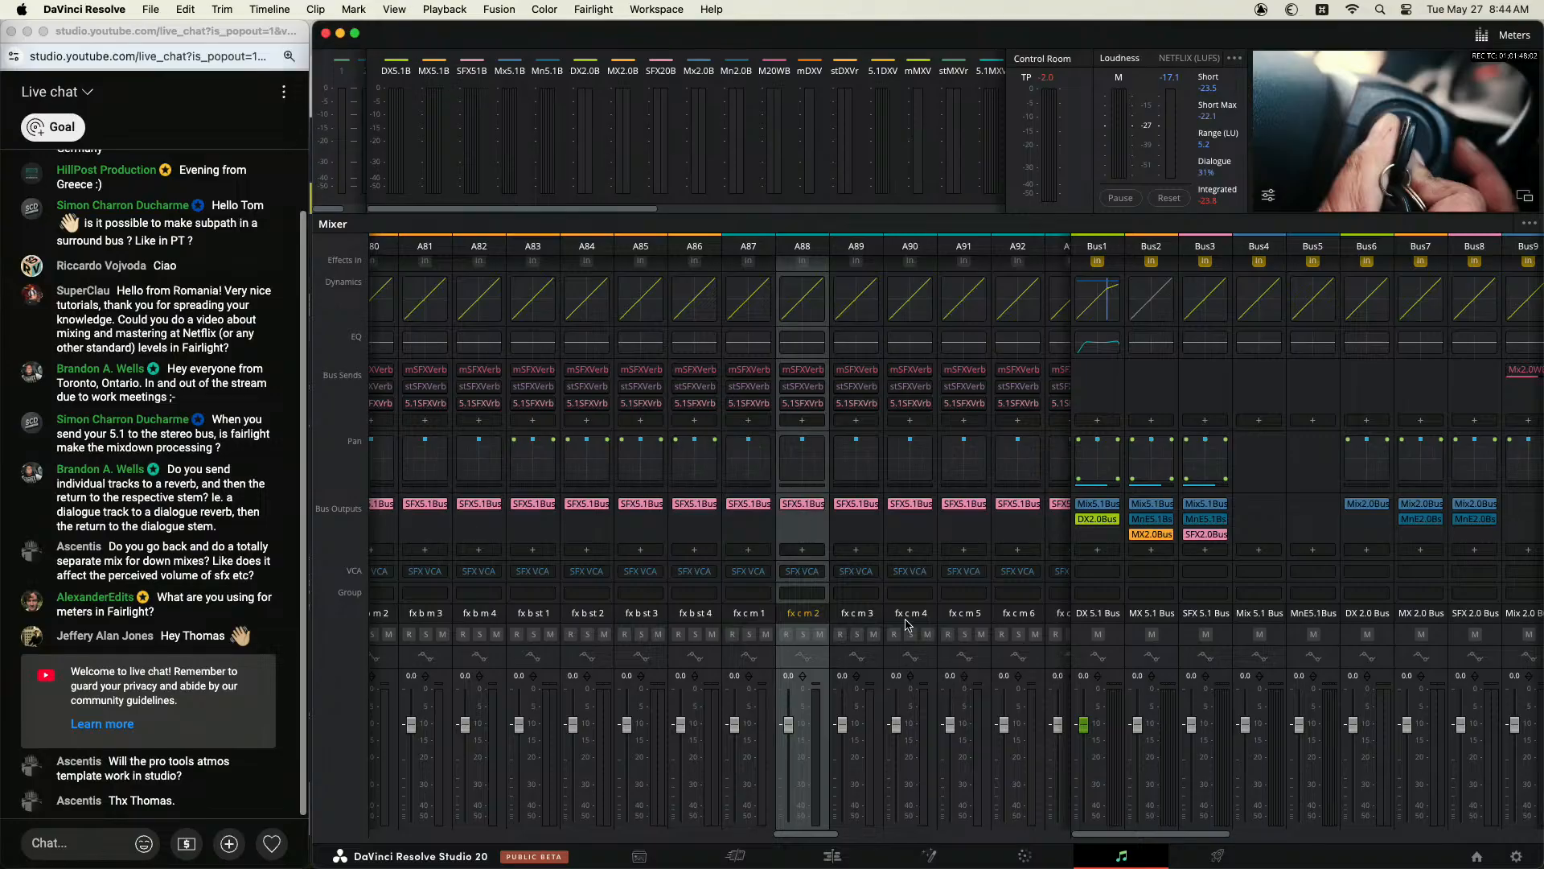
left_click_drag(793, 836, 352, 816)
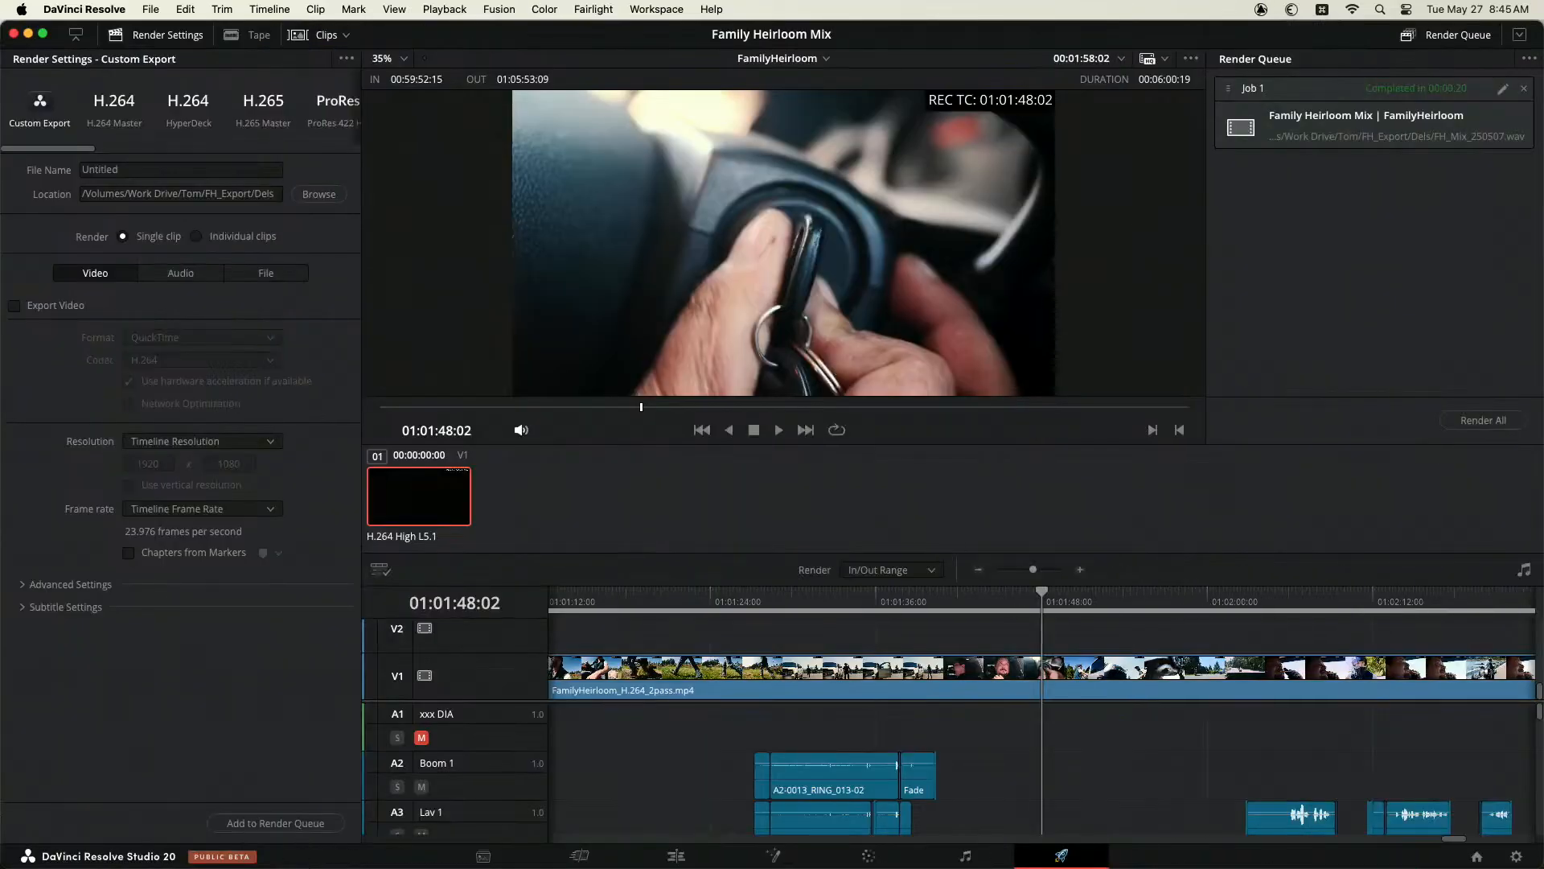
Step: Fit the Deliver page beside the live chat and set the custom export's audio format to Wave
left_click_drag(3, 46, 307, 47)
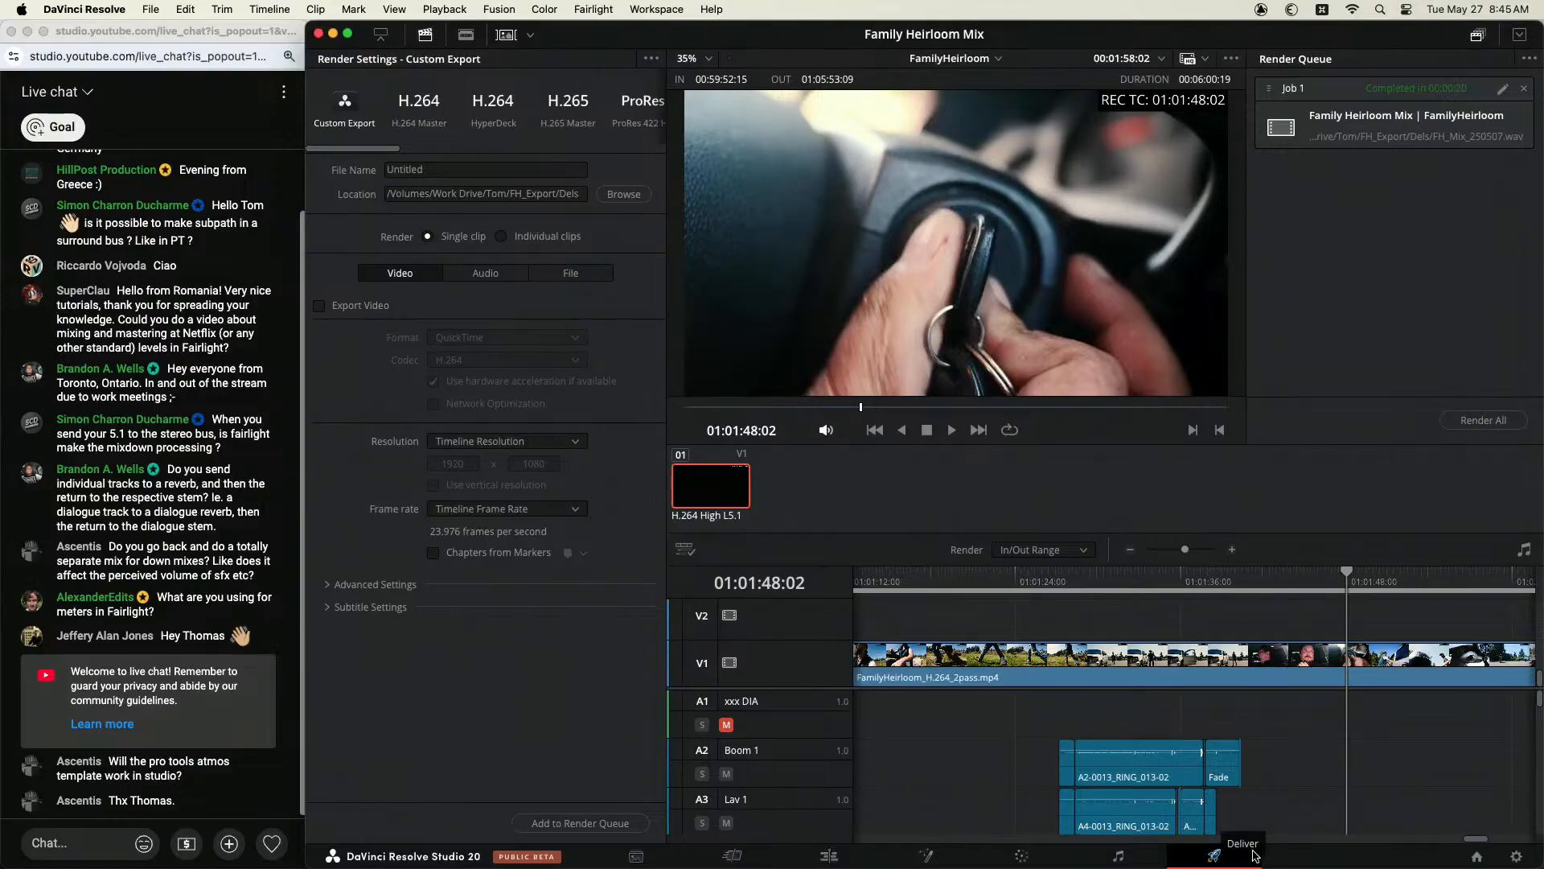
left_click(487, 275)
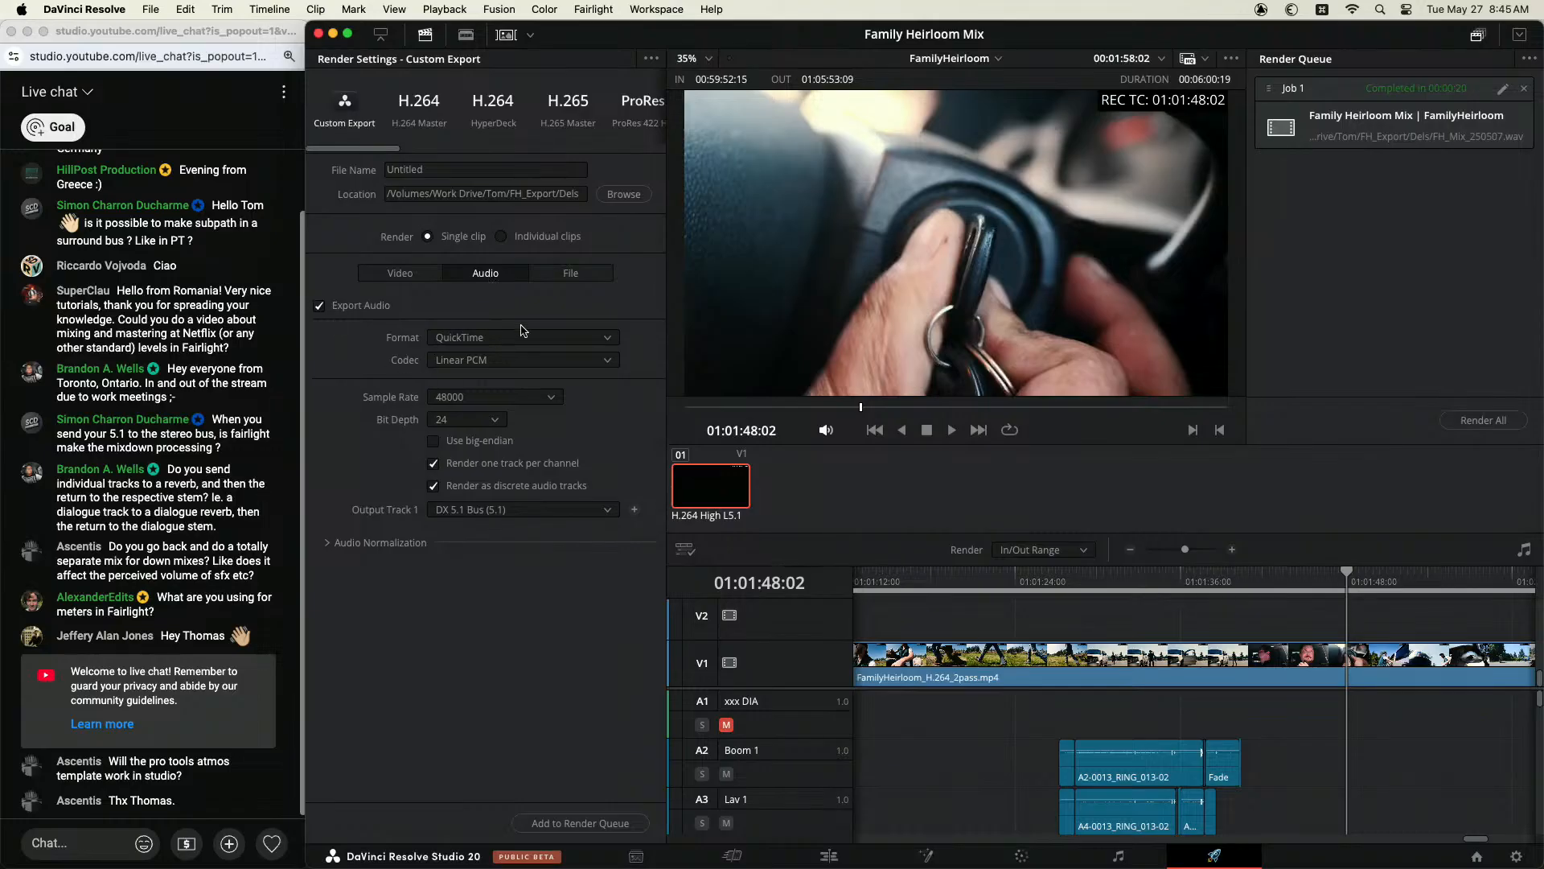
left_click(482, 337)
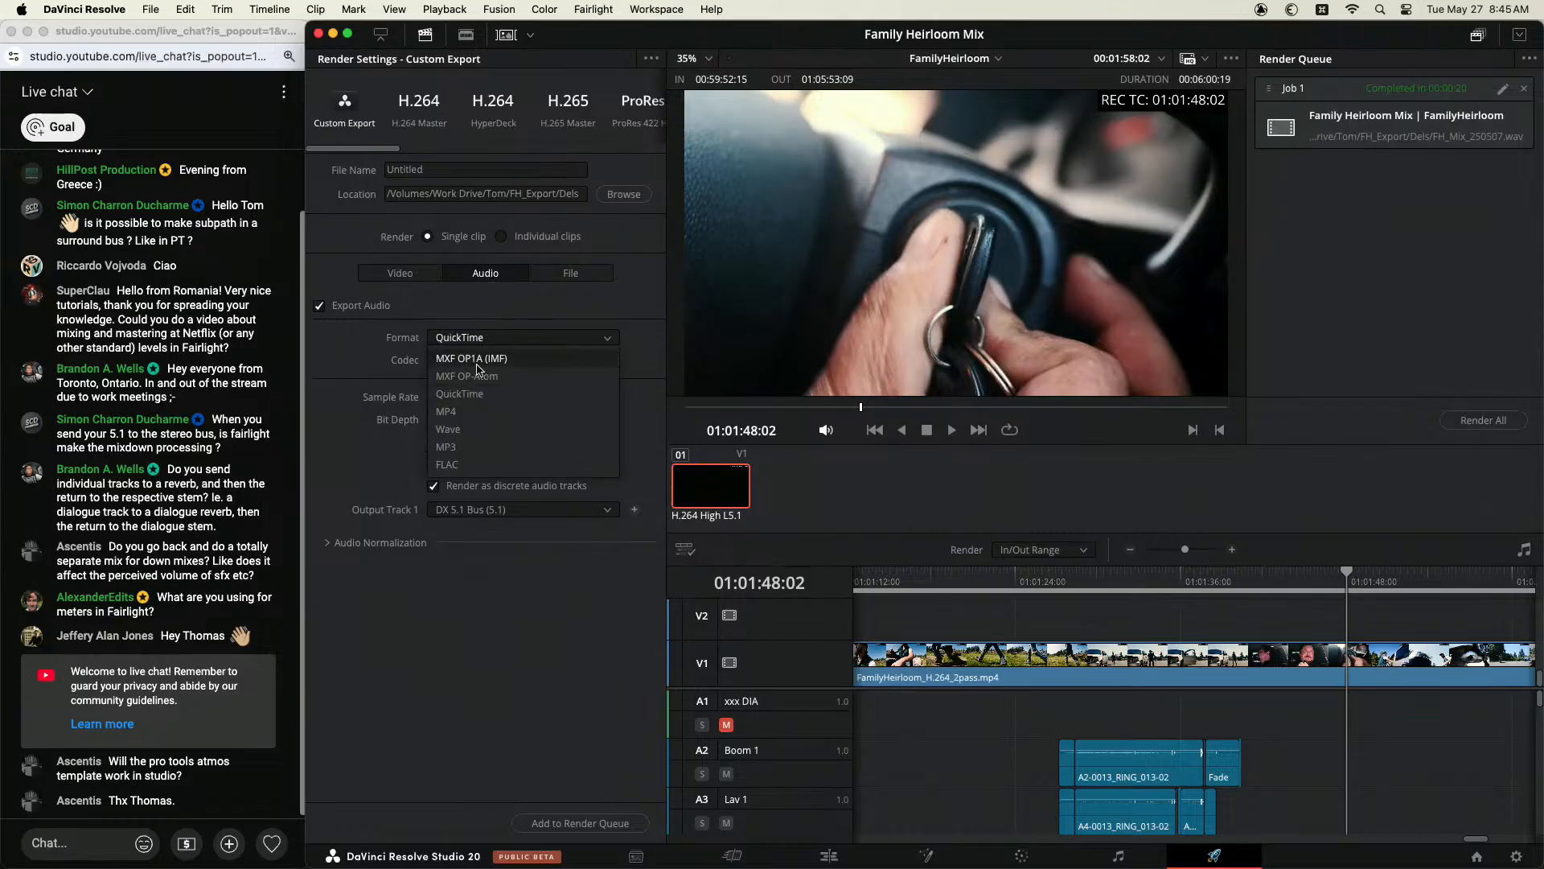
left_click(451, 428)
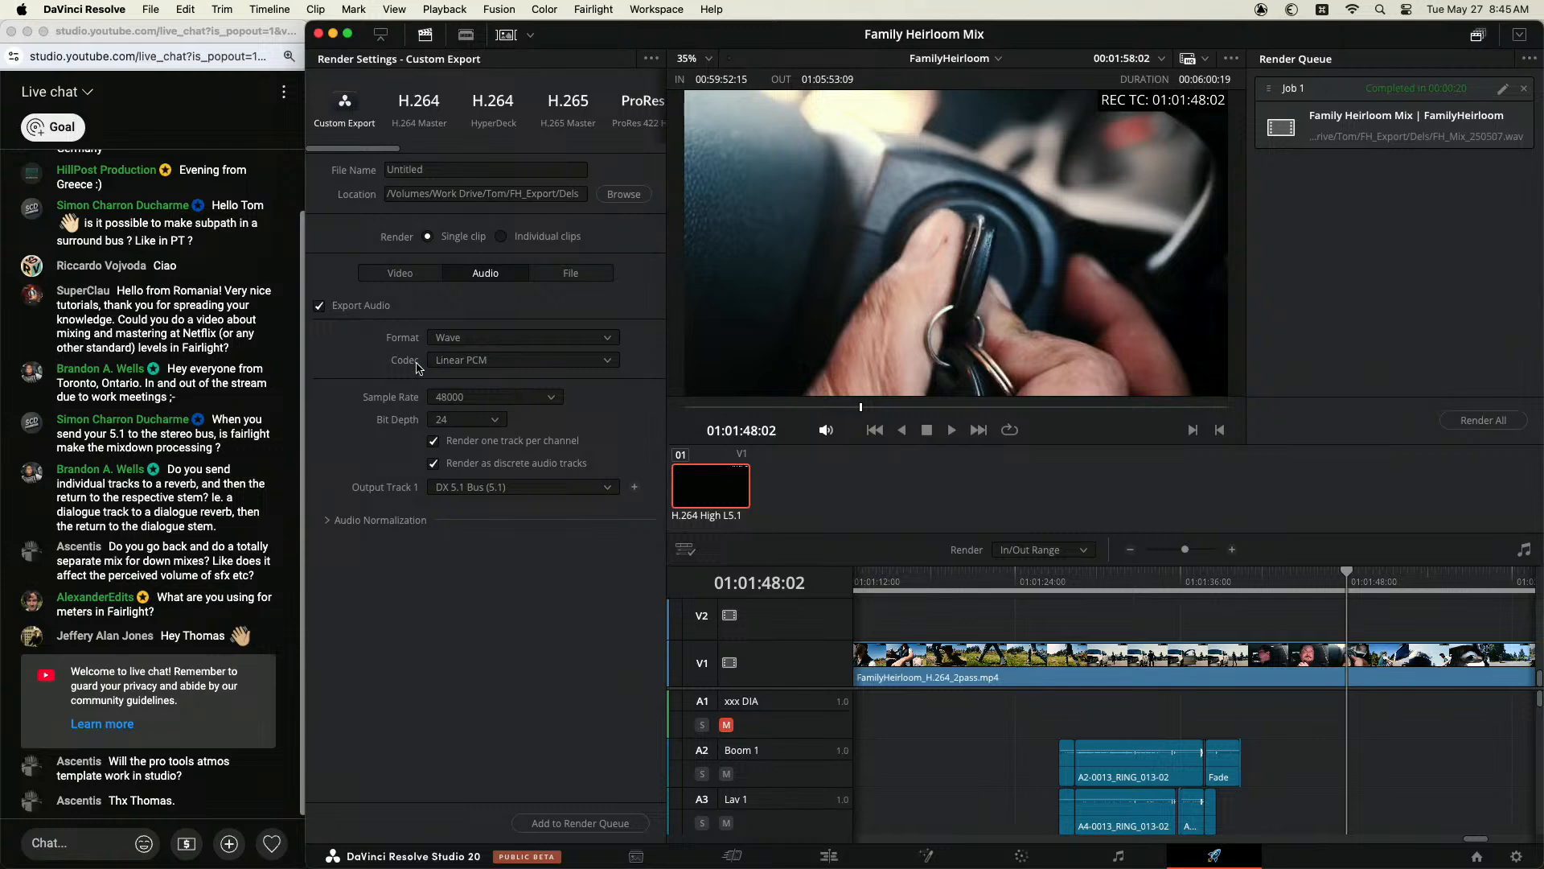
Step: Add ten more output tracks to the audio export, covering MX 5.1 Bus through Mix 2.0 Web Bus
left_click(634, 487)
left_click(635, 487)
left_click(634, 487)
left_click(635, 488)
left_click(634, 488)
left_click(635, 488)
double_click(634, 487)
left_click(634, 487)
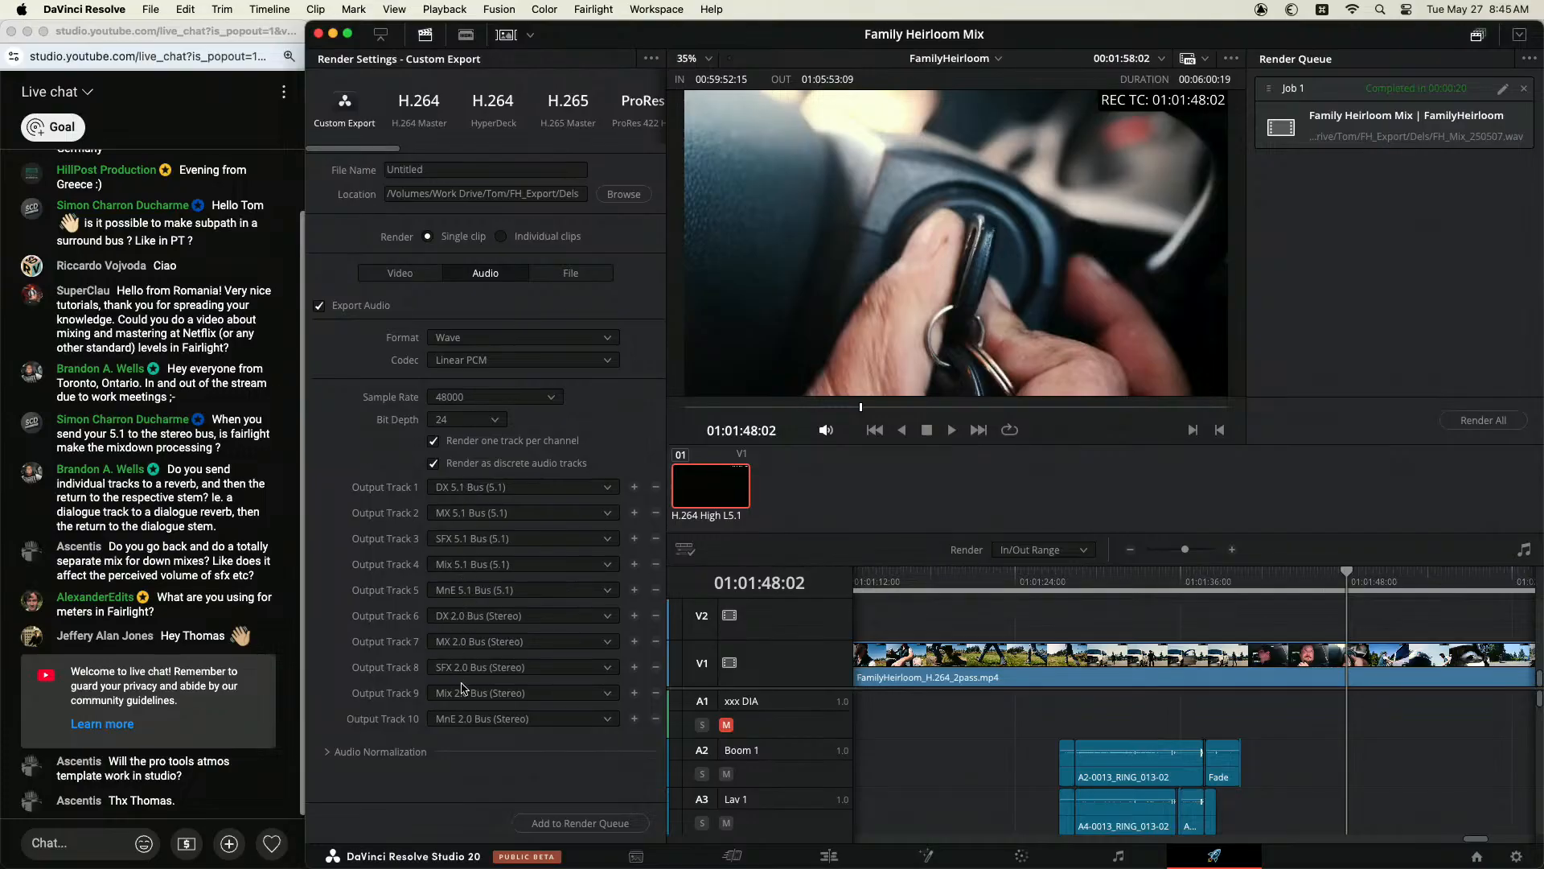
left_click(633, 719)
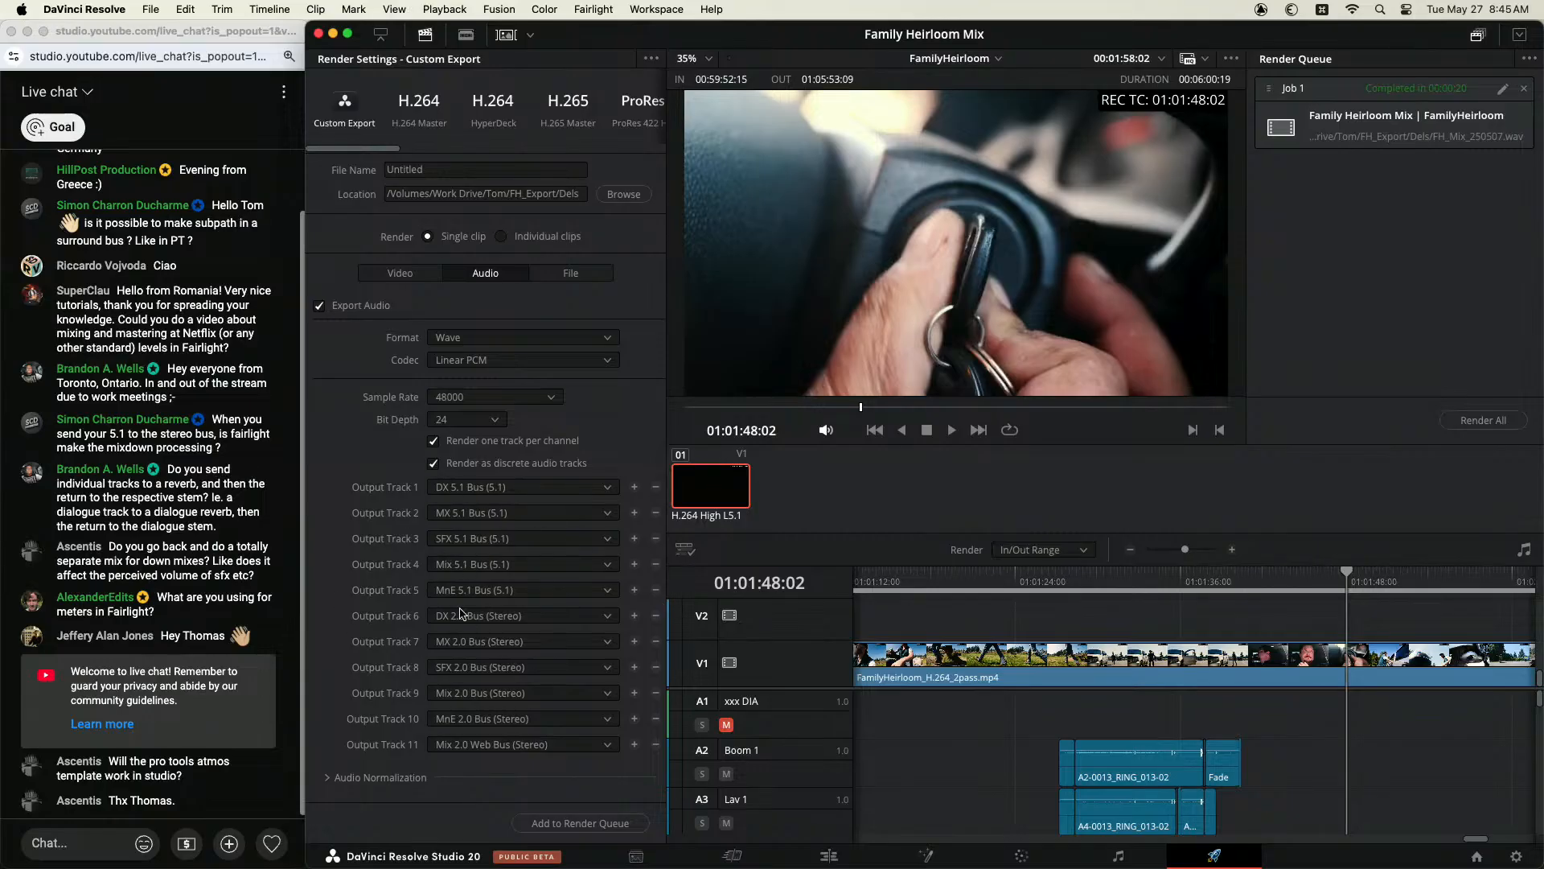
Step: Switch to Chrome to check the Discord page and the Sketchpad diagram, then return to DaVinci Resolve
key("super+Tab")
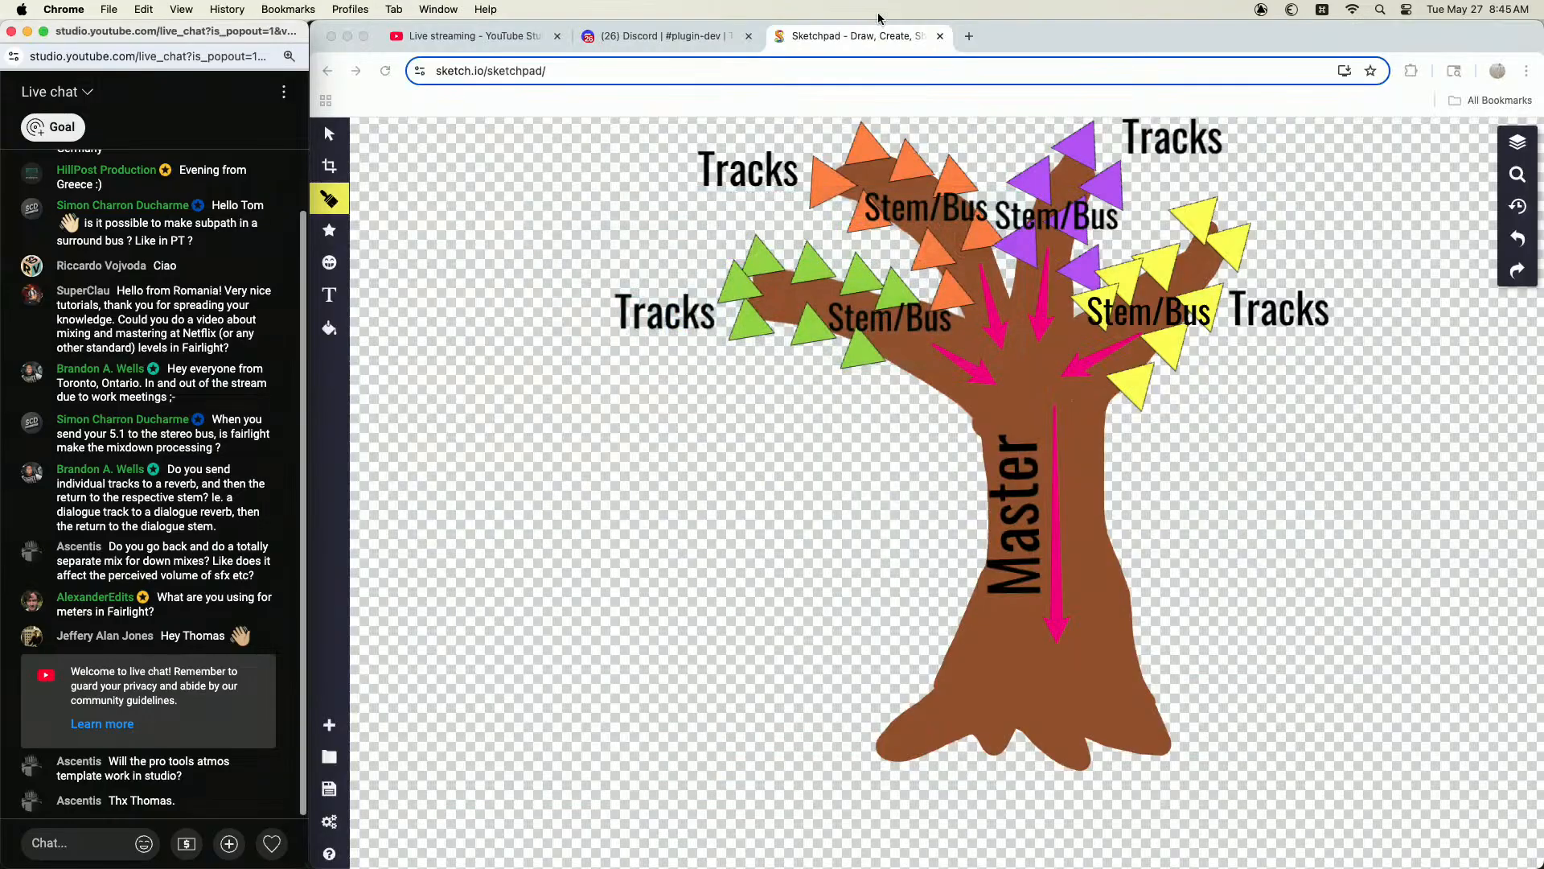
left_click(700, 37)
left_click(822, 34)
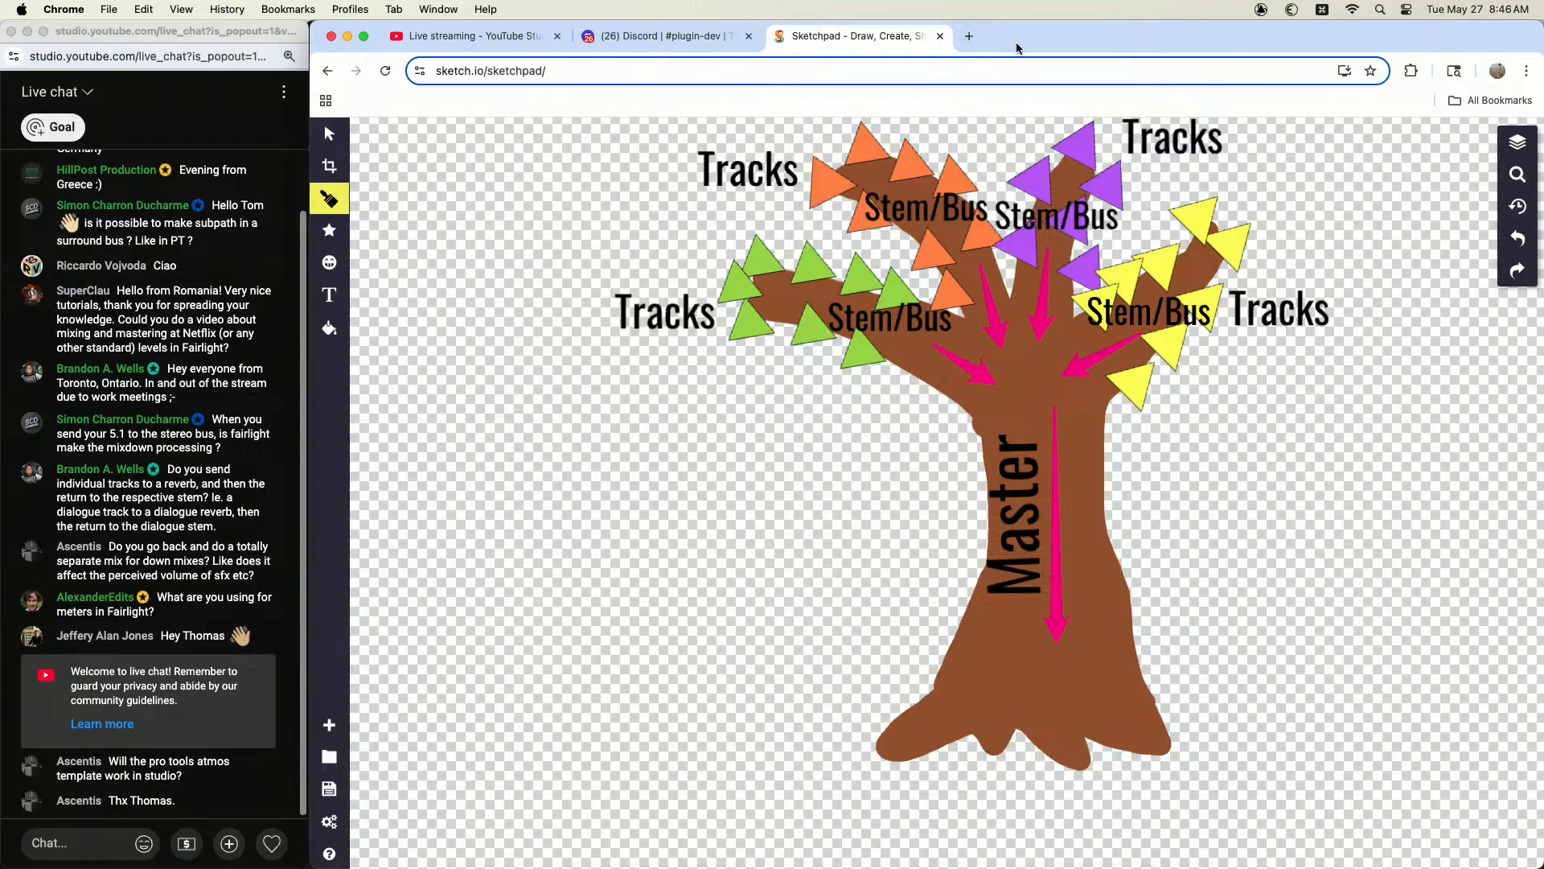
key("super+Tab")
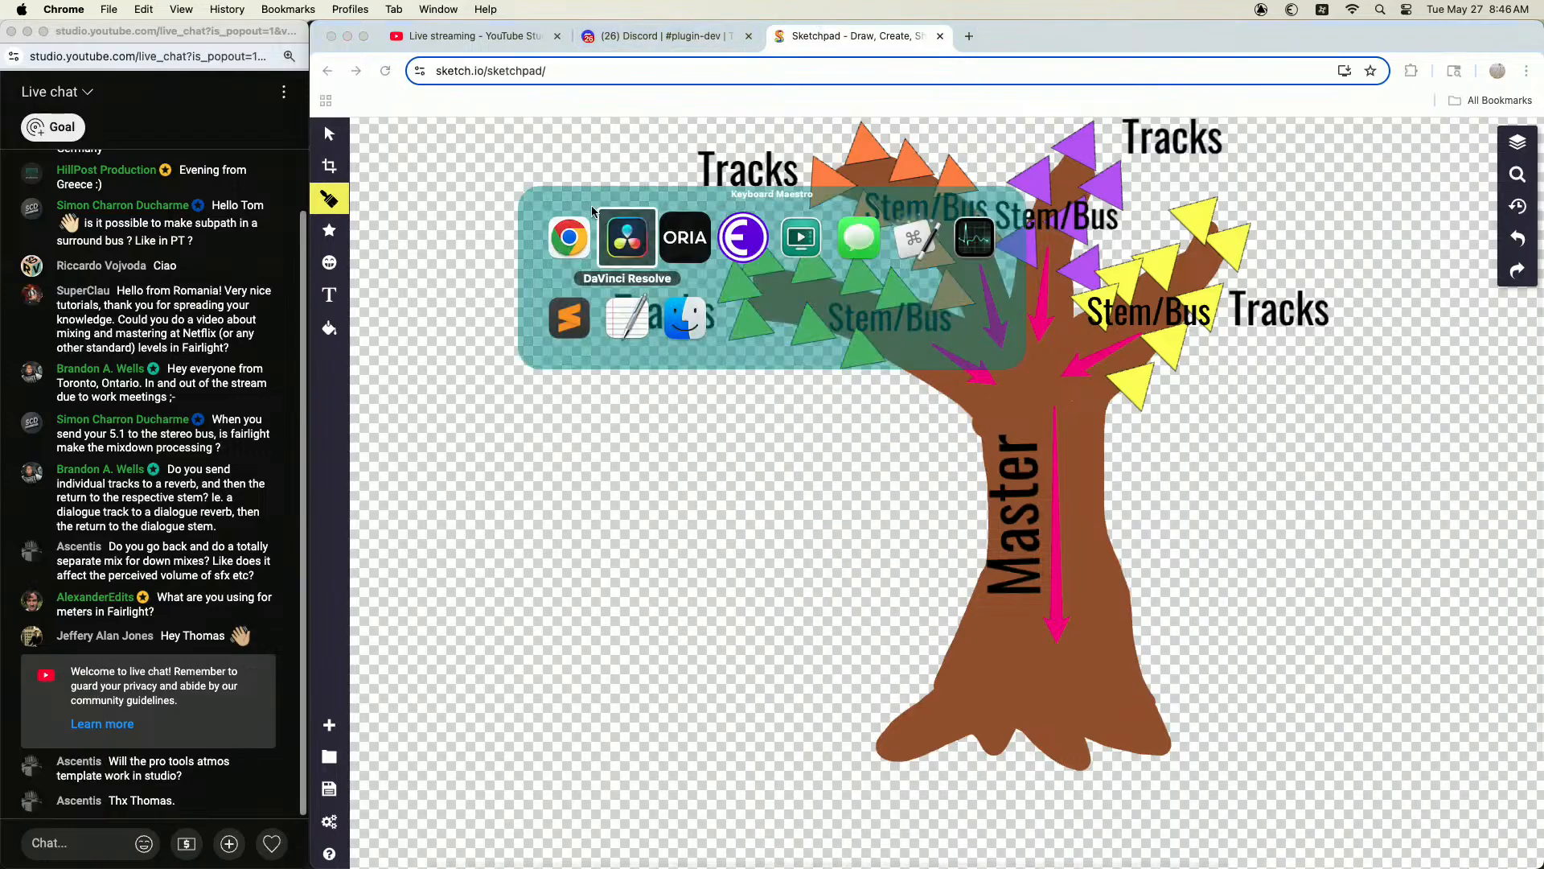
left_click(639, 248)
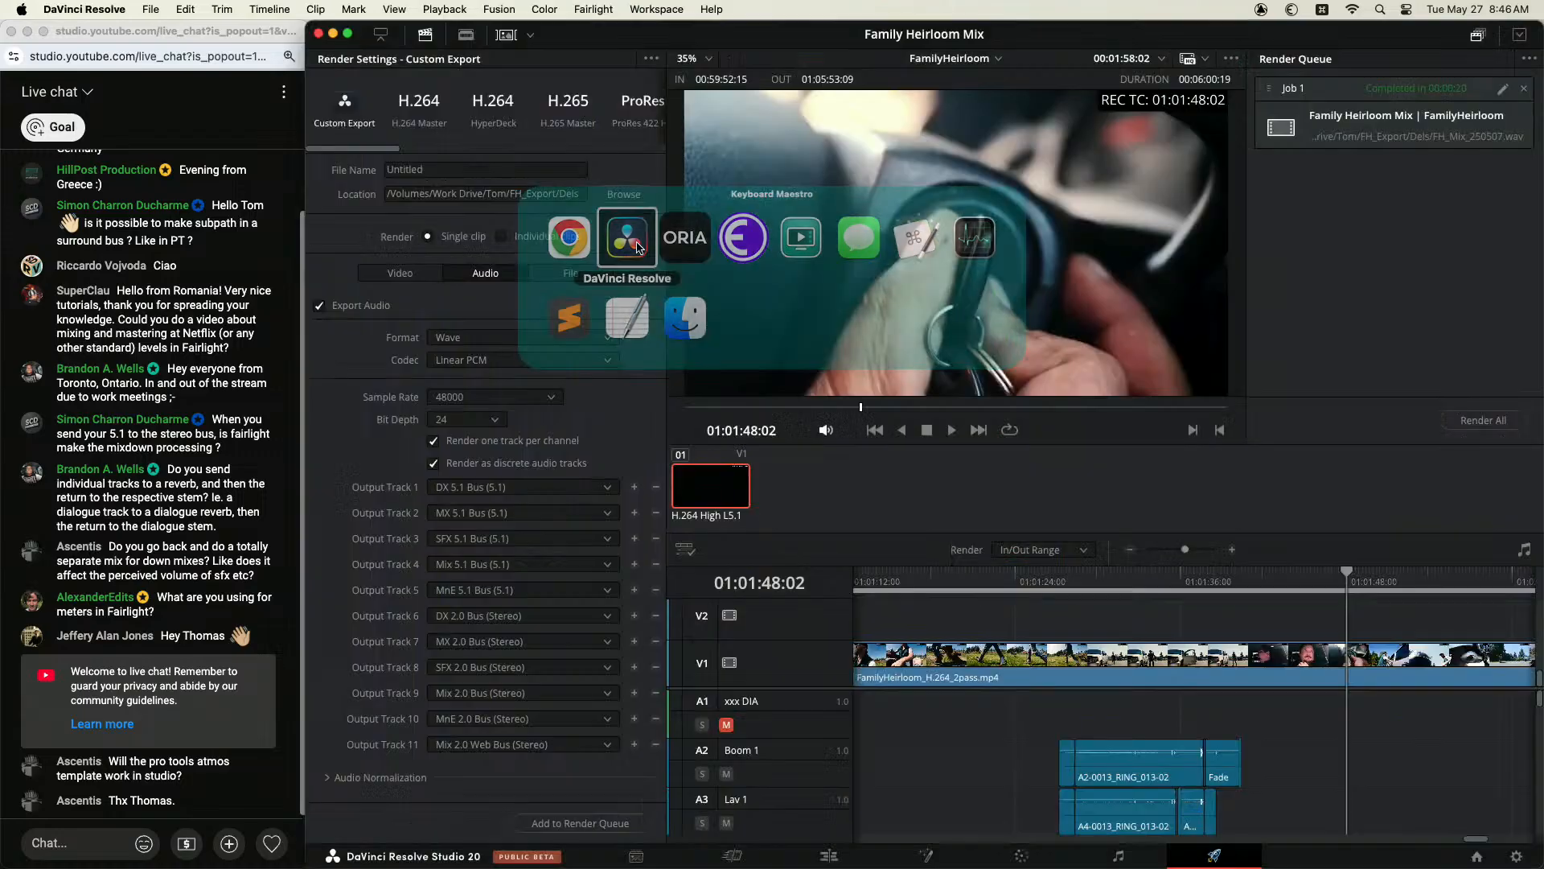